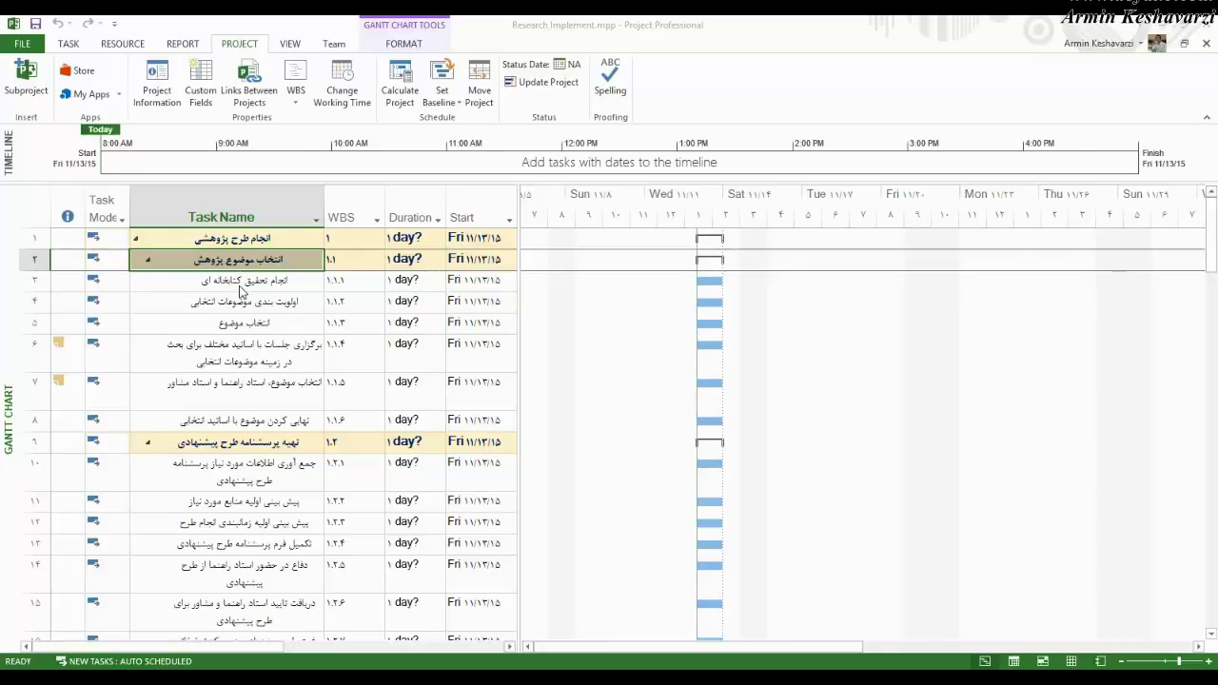
# - Examine the Task Name and WBS columns of the research project, from the summary tasks down to subtask 1.1.6
pyautogui.click(249, 239)
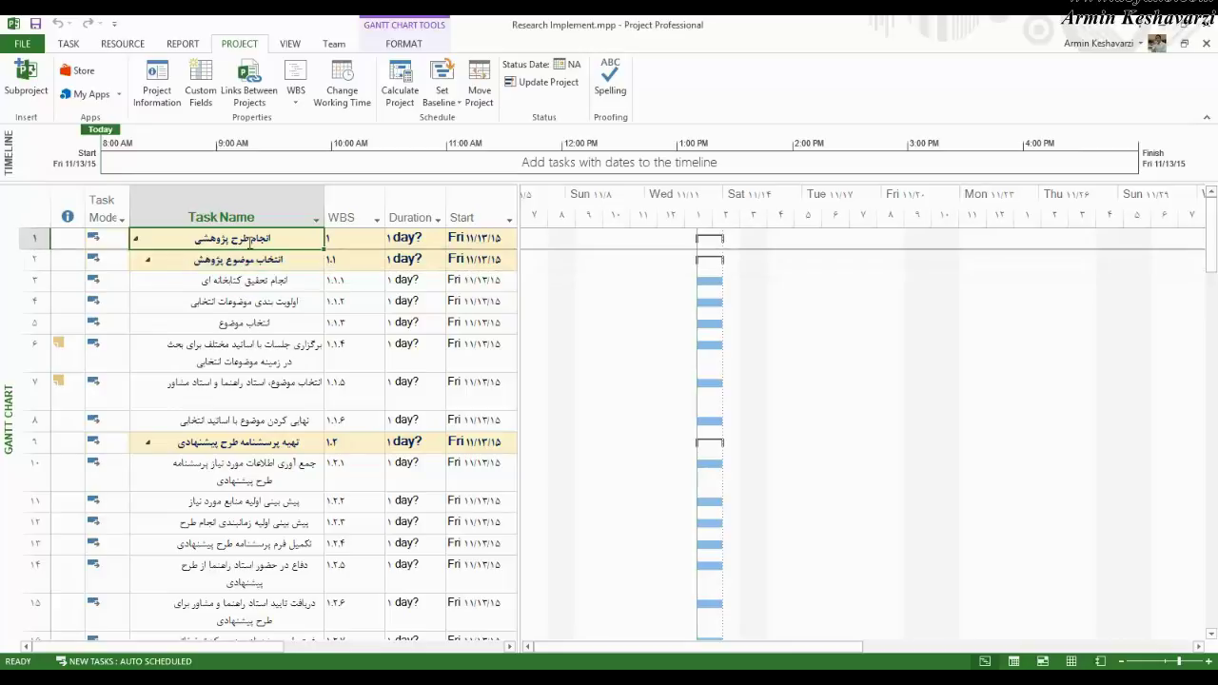
pyautogui.click(255, 265)
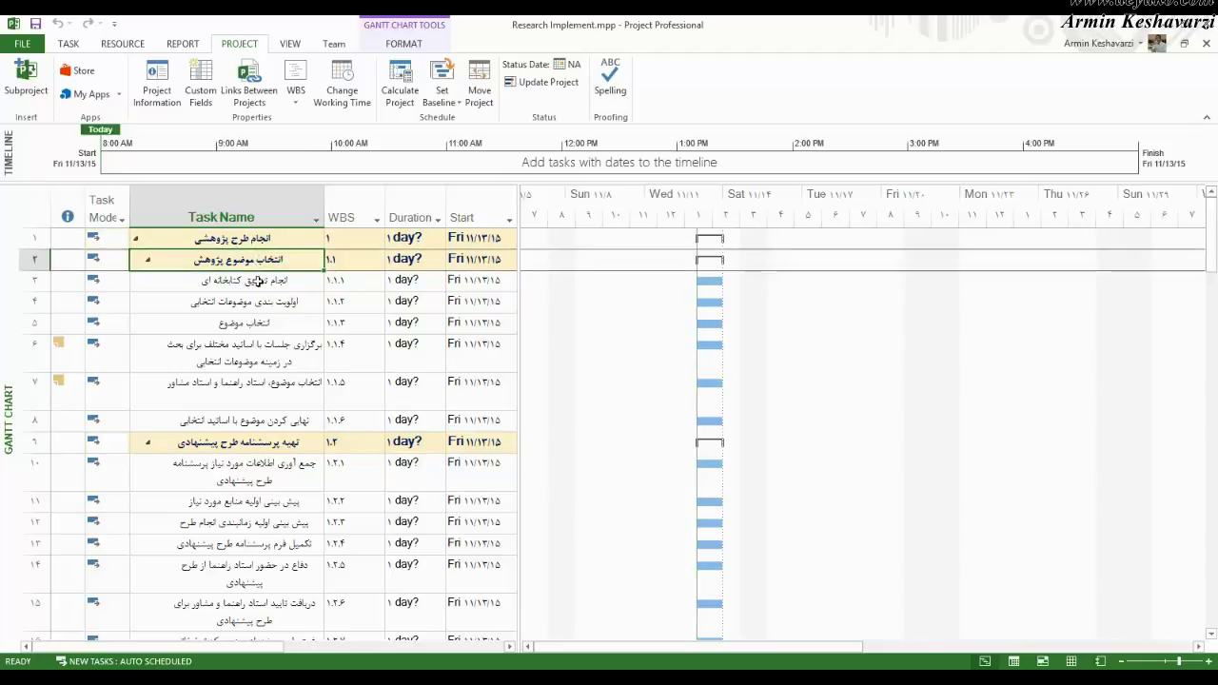
pyautogui.click(245, 213)
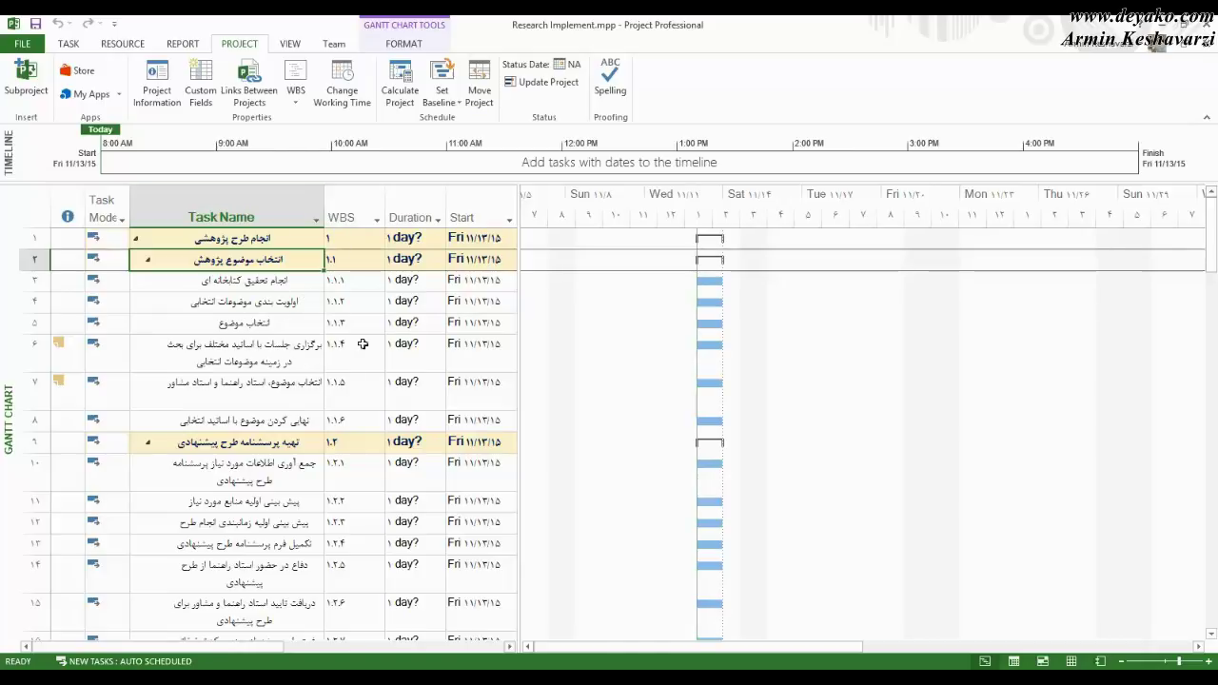
pyautogui.click(222, 203)
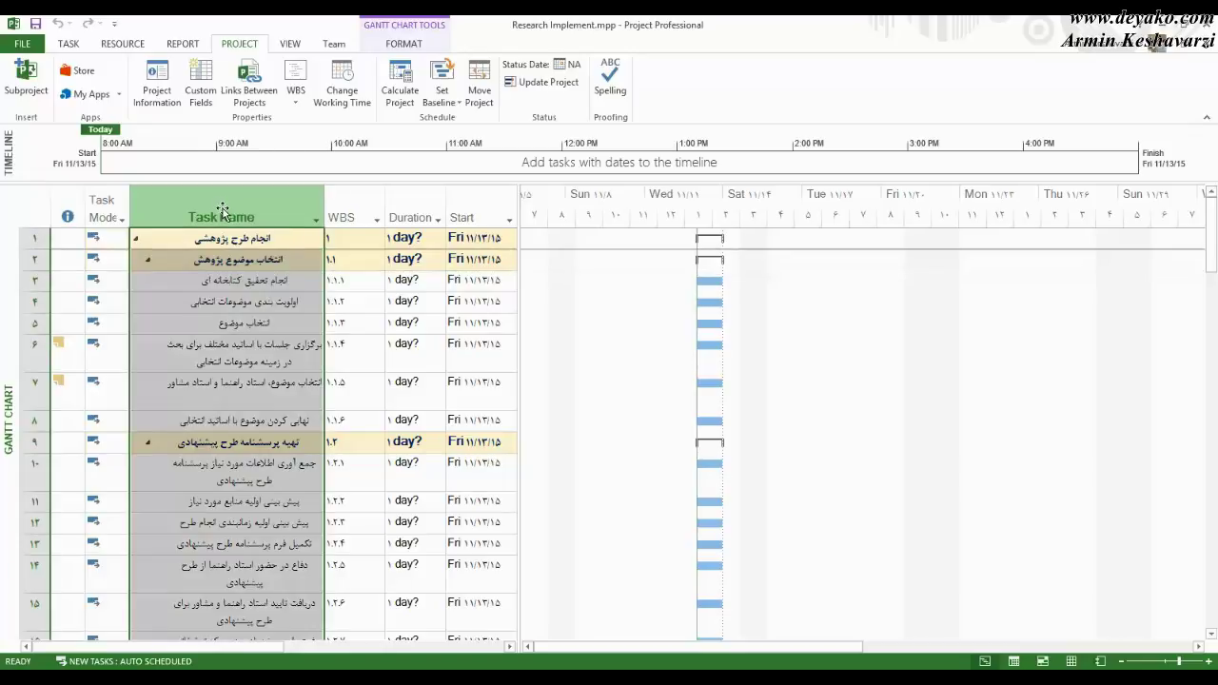
pyautogui.click(235, 307)
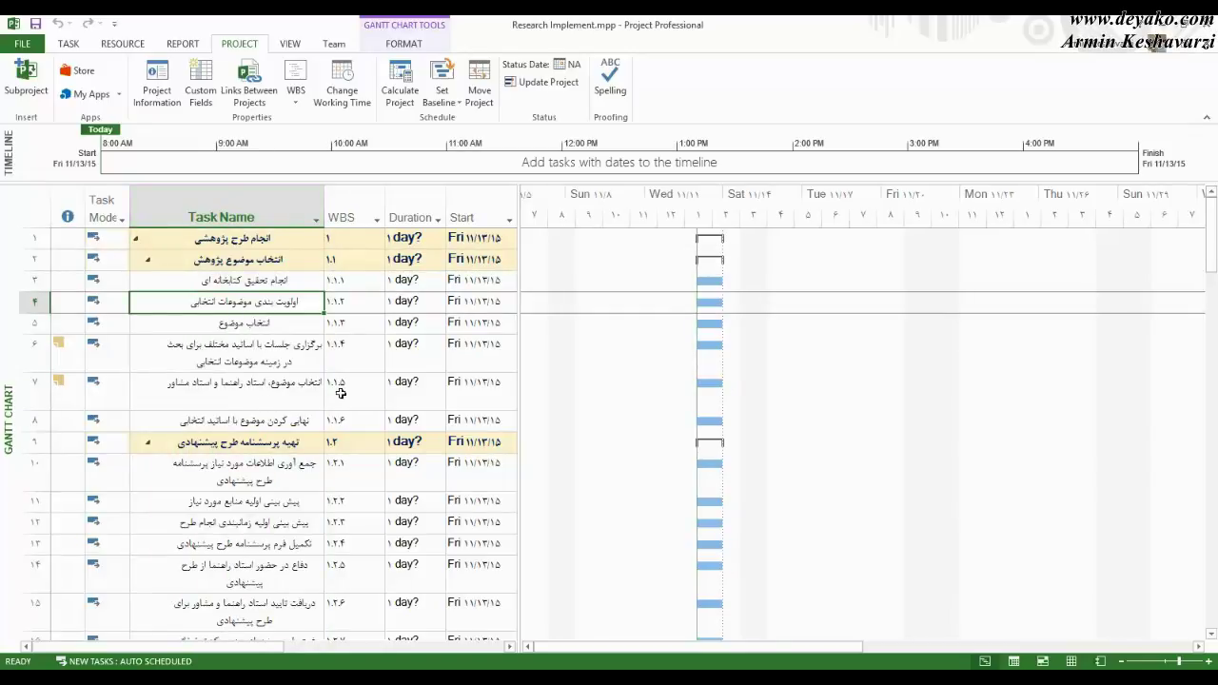
pyautogui.click(341, 207)
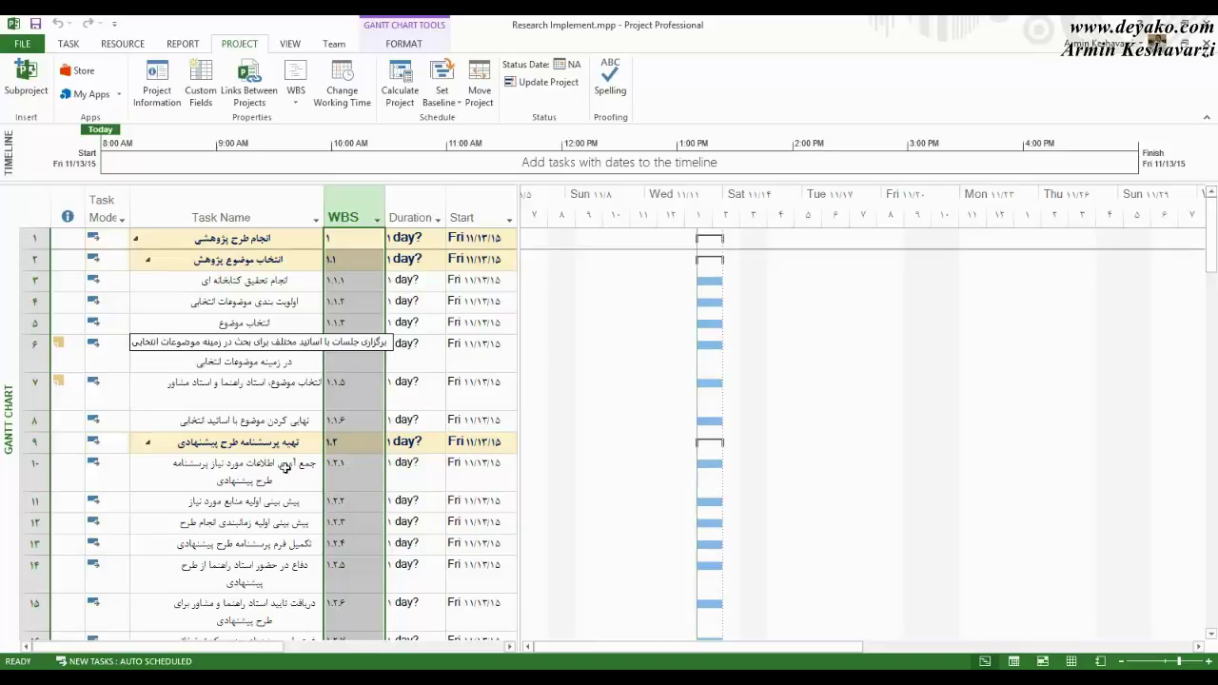
pyautogui.click(409, 400)
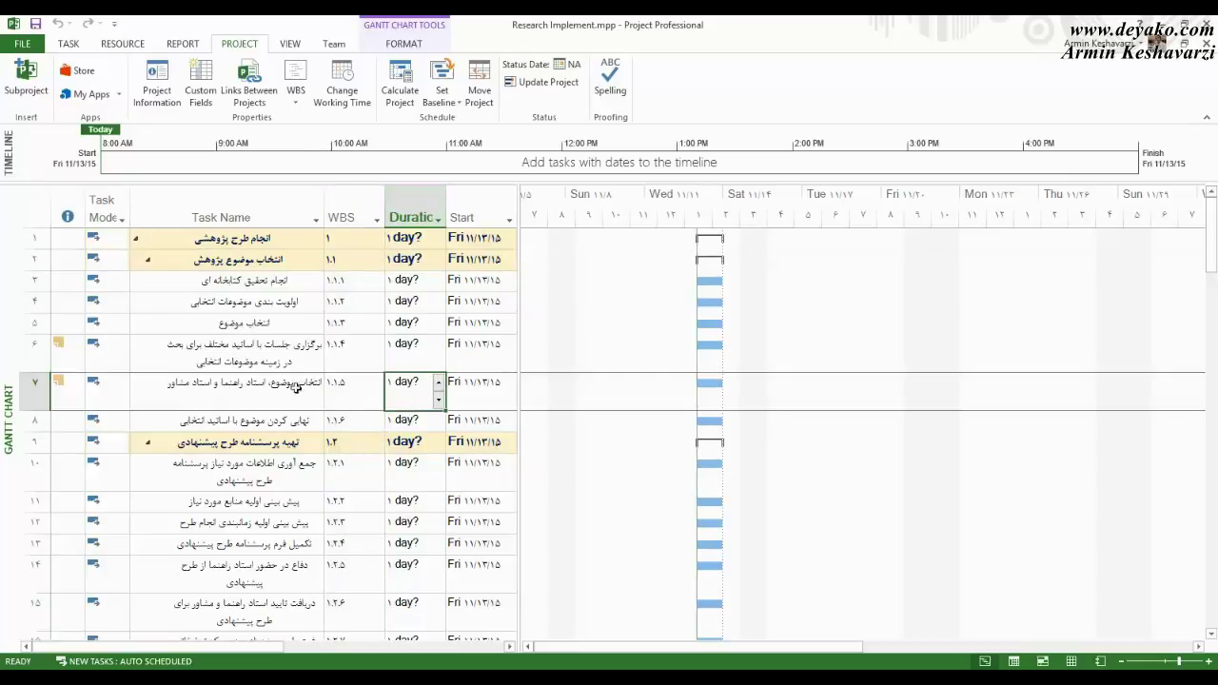
pyautogui.click(283, 387)
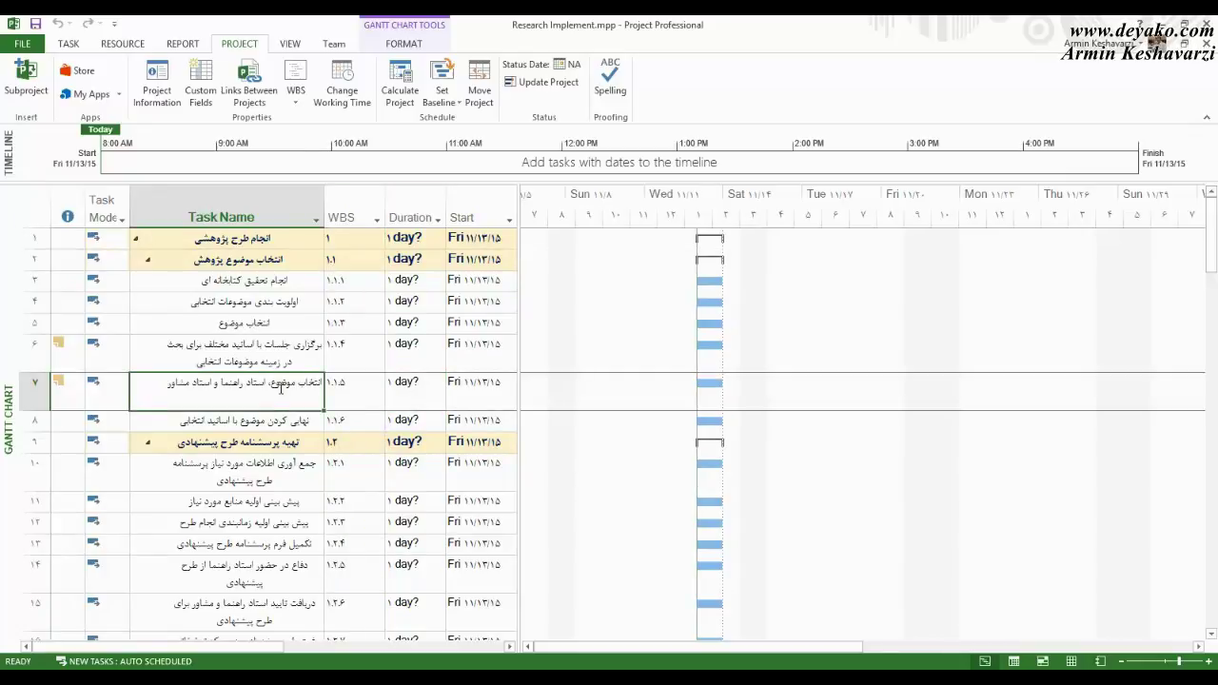
pyautogui.click(299, 419)
pyautogui.click(295, 390)
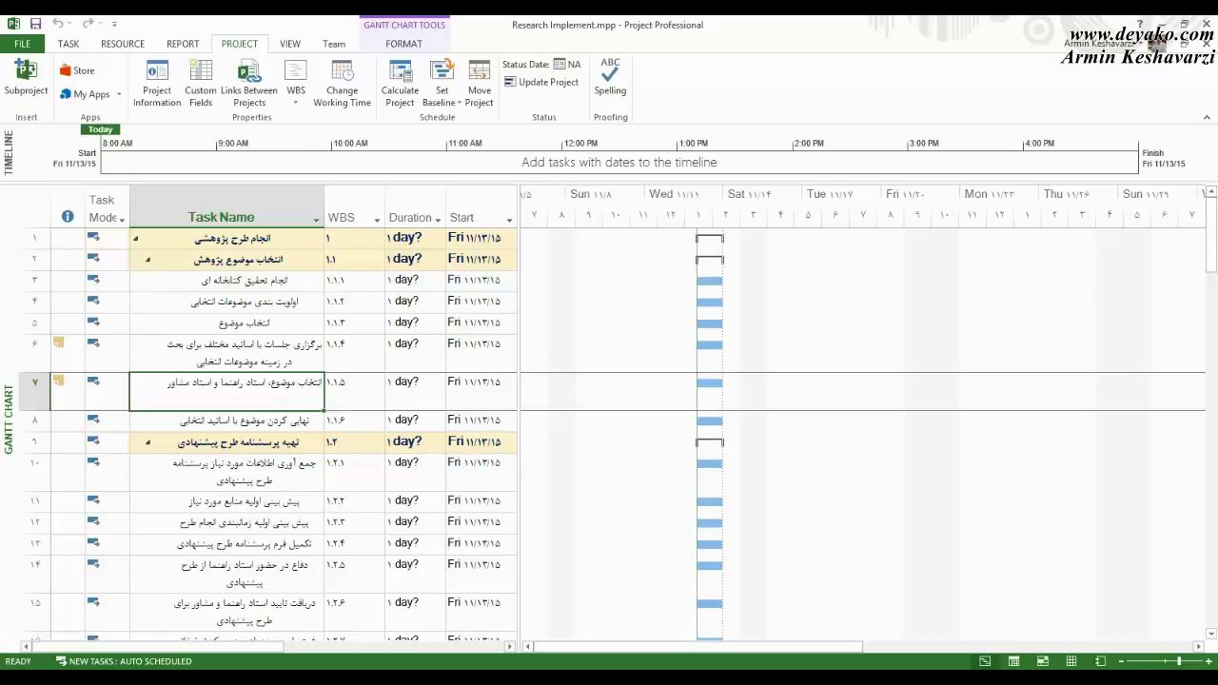
# - View the example chart 06-Work Breakdown Structure.jpg from the 06-Work Breakdown Structure folder and close it again
pyautogui.click(241, 657)
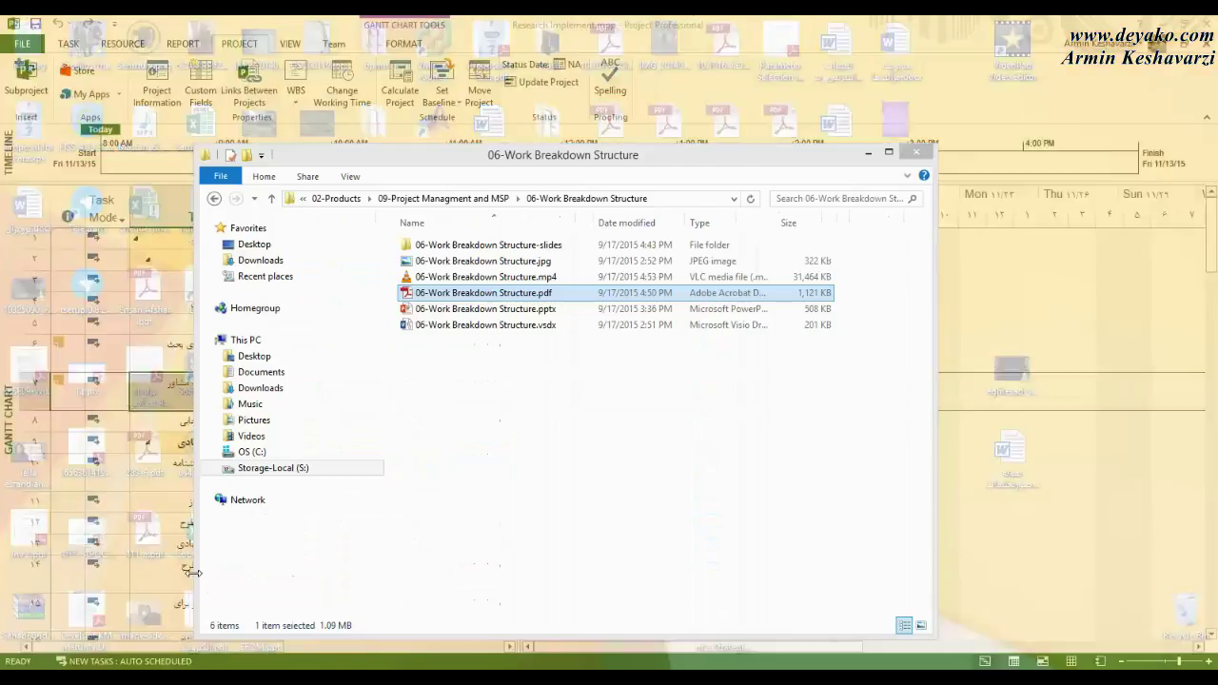
pyautogui.click(99, 607)
pyautogui.doubleClick(521, 262)
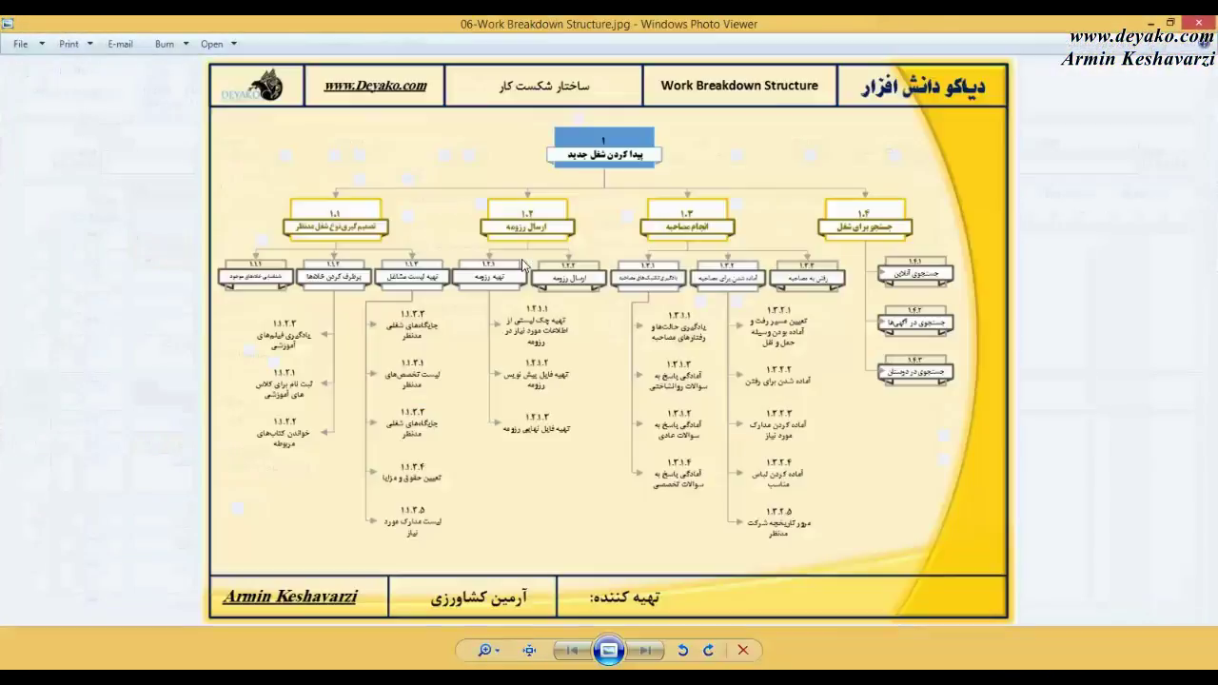
pyautogui.hotkey('alt', 'F4')
# - Open the hand-drawn breakdown photo IMG_20151113_095708.jpg from the 07-WBS in MSP folder
pyautogui.click(481, 199)
pyautogui.doubleClick(512, 341)
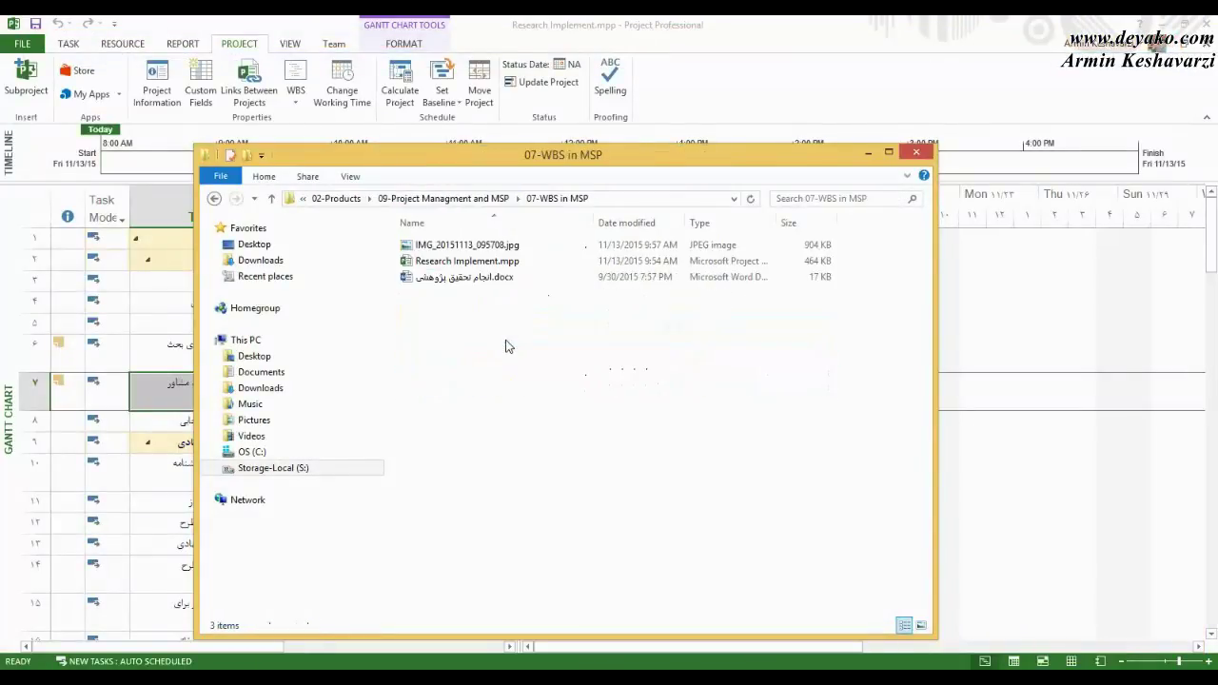
pyautogui.click(506, 247)
pyautogui.doubleClick(507, 248)
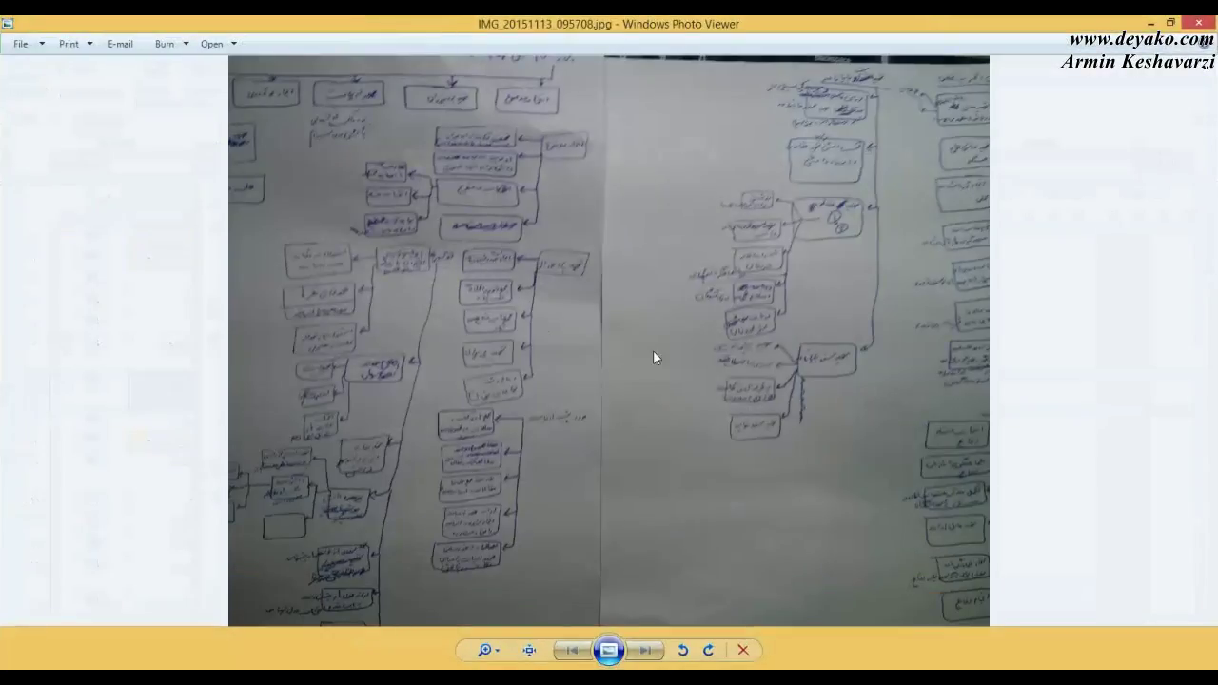
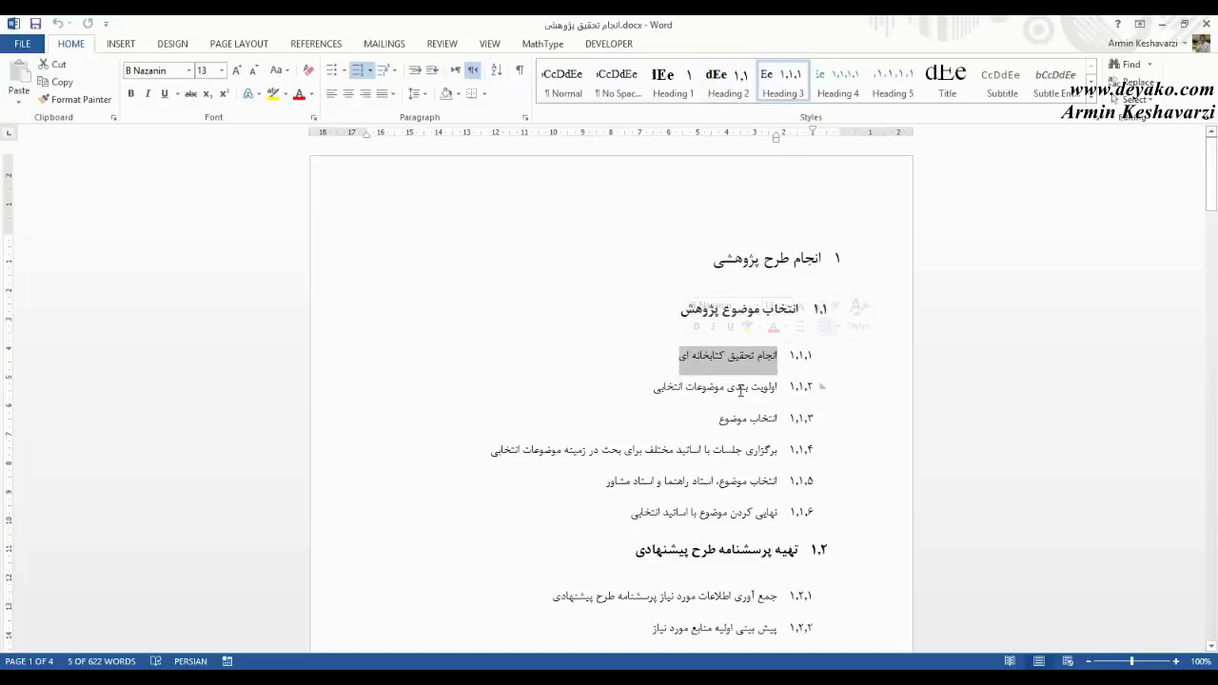
# - Review outline items 1.1.2 to 1.1.6 in the Word document one by one, including their numbering
pyautogui.tripleClick(740, 388)
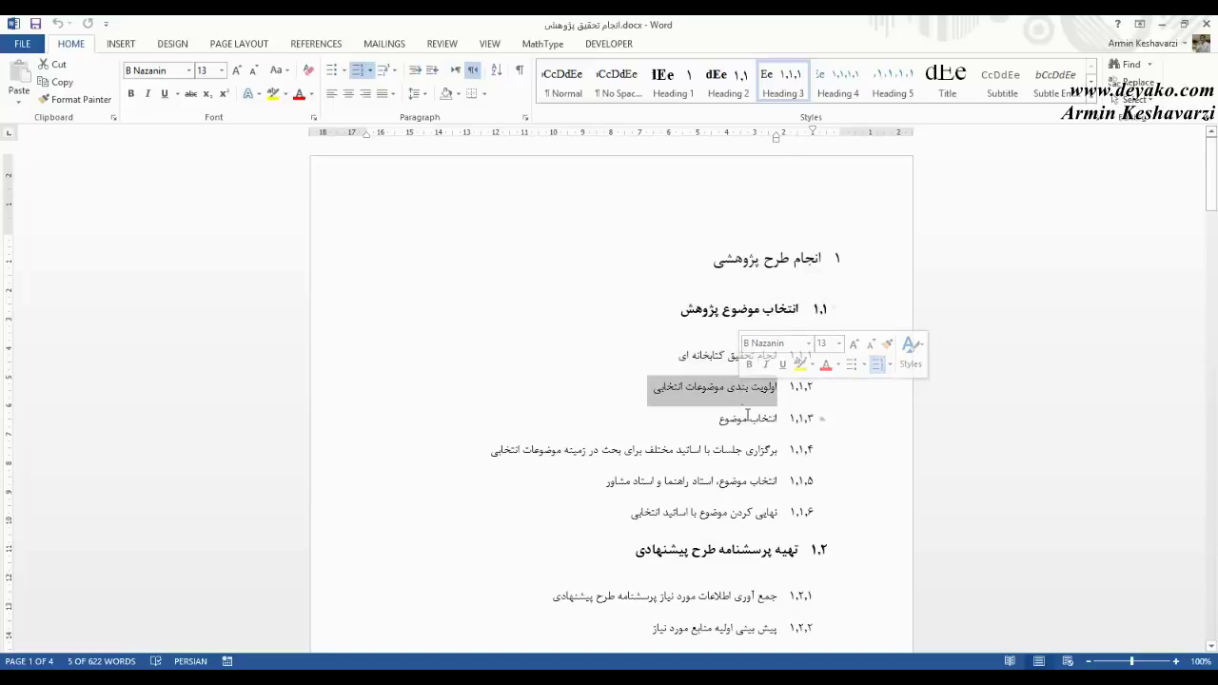
pyautogui.doubleClick(749, 419)
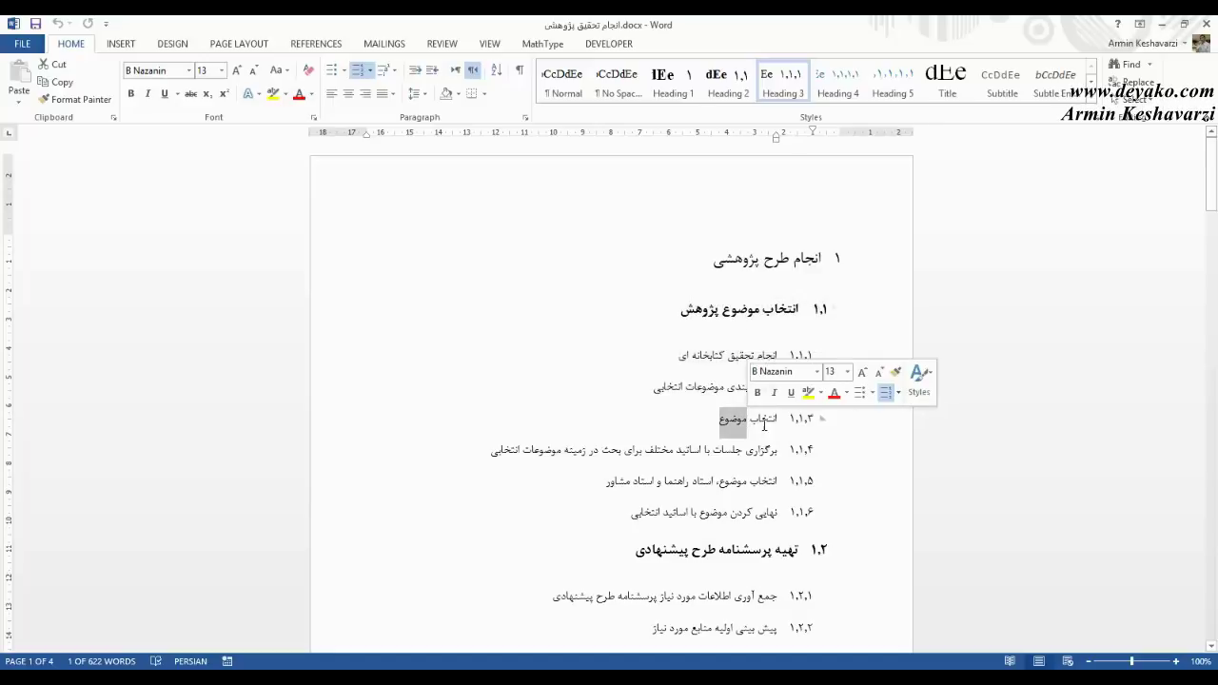
pyautogui.moveTo(778, 454); pyautogui.dragTo(564, 462)
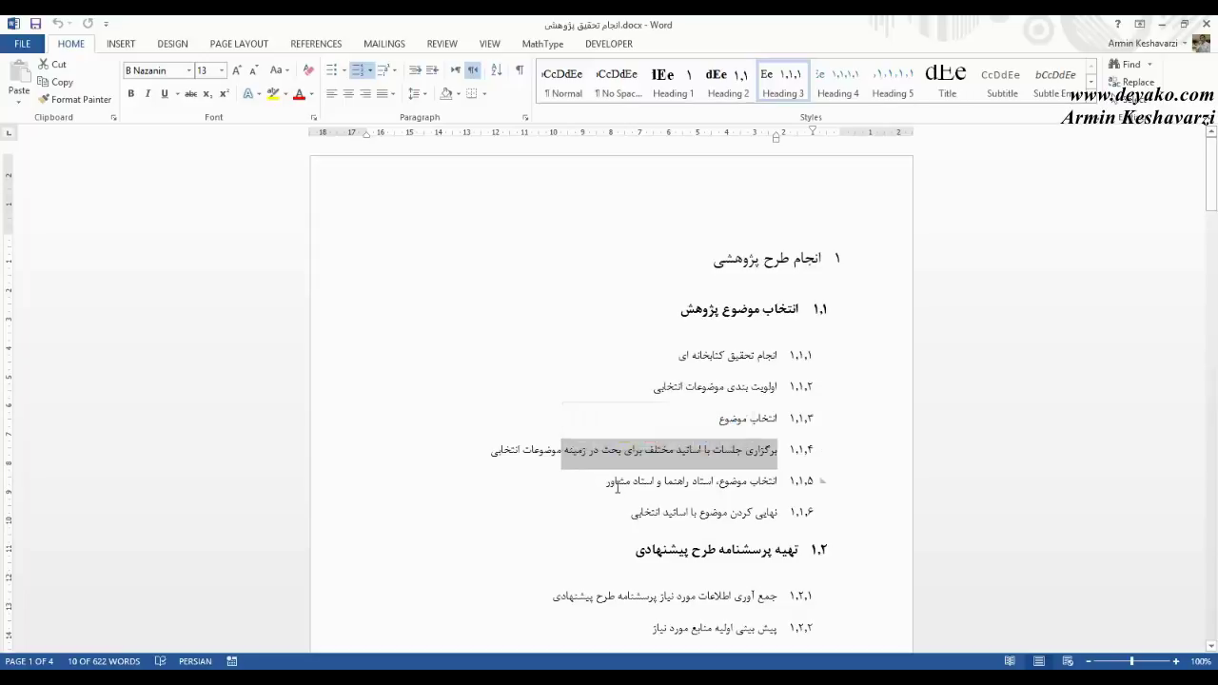
pyautogui.doubleClick(616, 490)
pyautogui.tripleClick(615, 491)
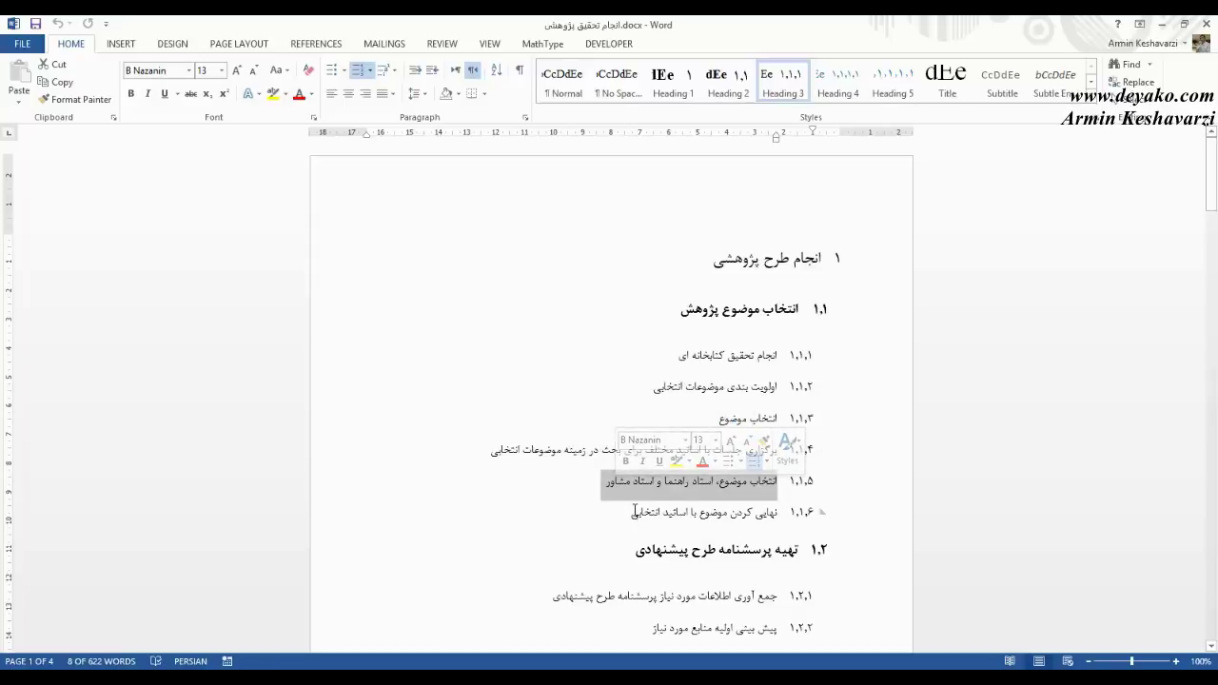
pyautogui.click(635, 512)
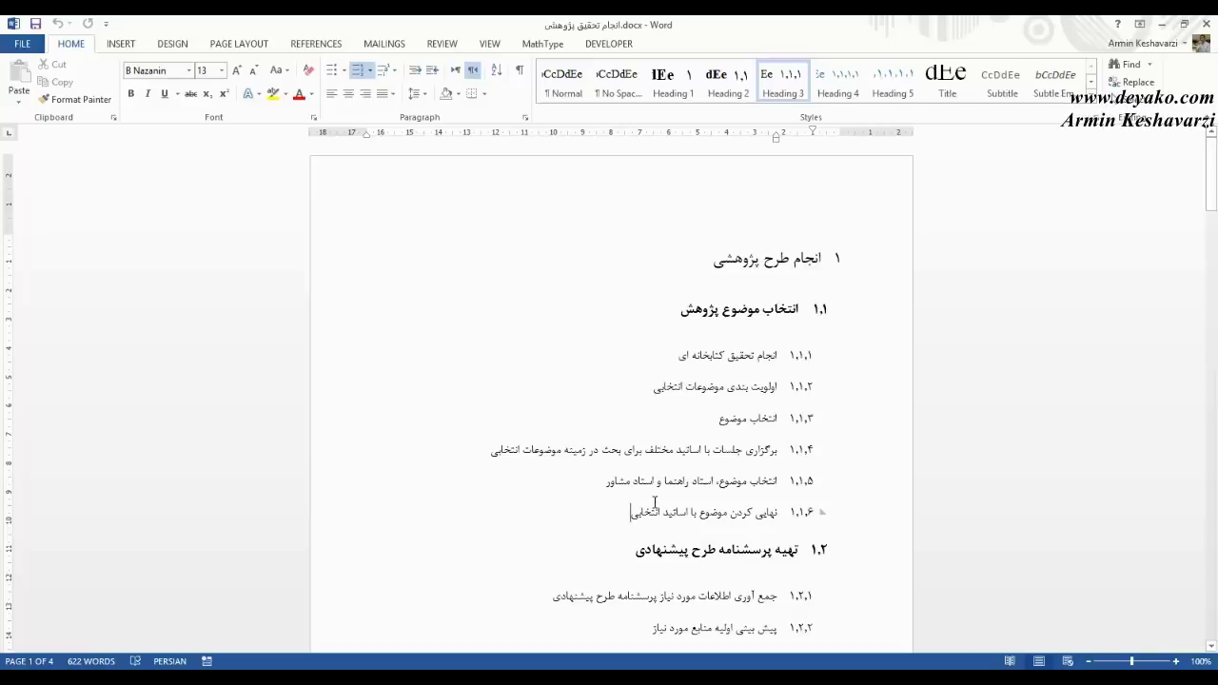
pyautogui.moveTo(631, 514); pyautogui.dragTo(771, 512)
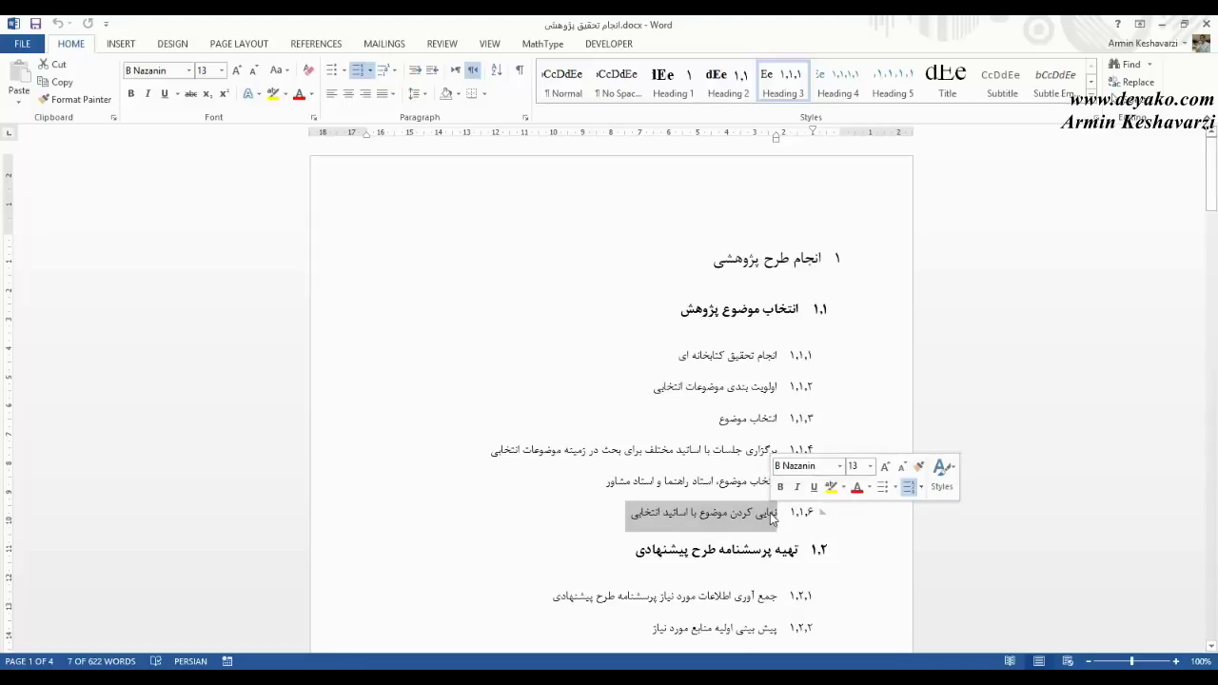
pyautogui.click(716, 517)
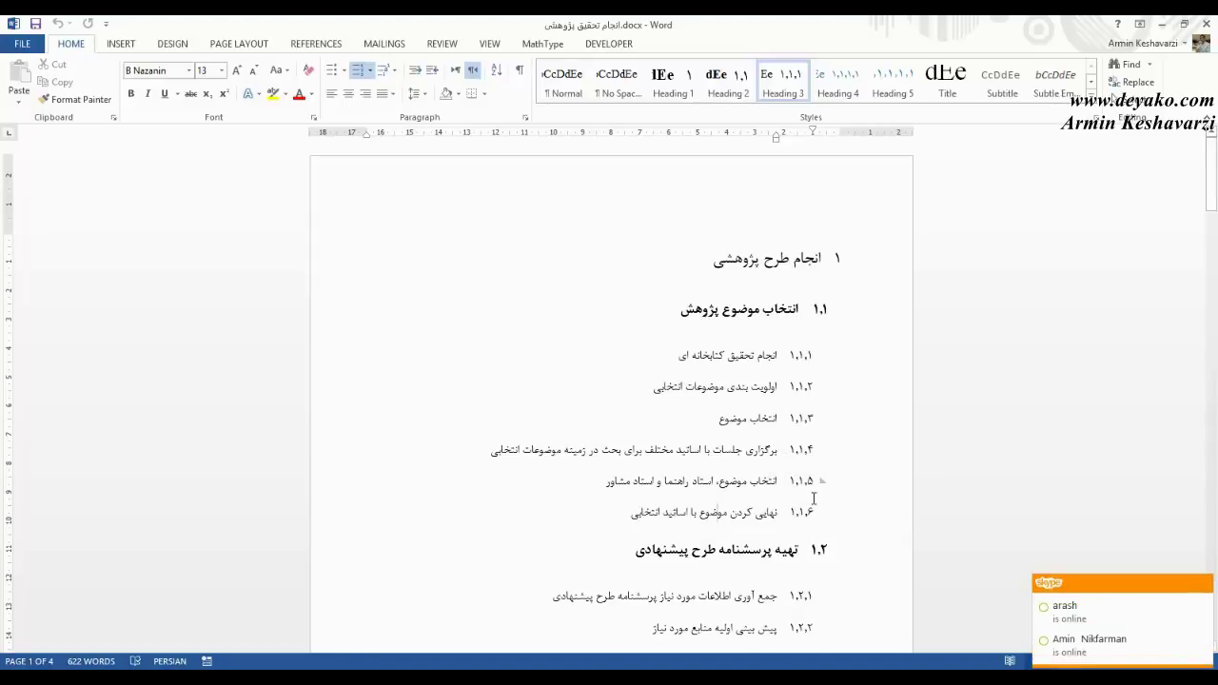
pyautogui.click(806, 485)
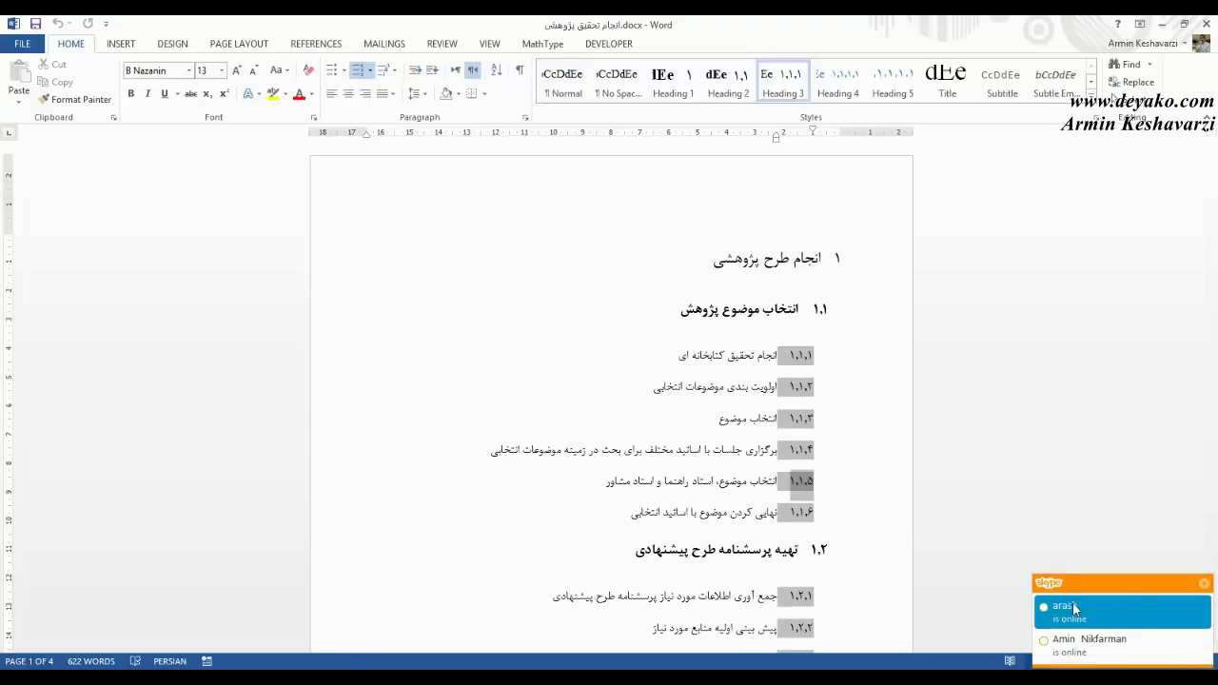
pyautogui.click(620, 530)
# - Highlight the Word outline from the main heading انجام طرح پژوهشی through the items of section 1.4
pyautogui.moveTo(1212, 190); pyautogui.dragTo(1212, 143)
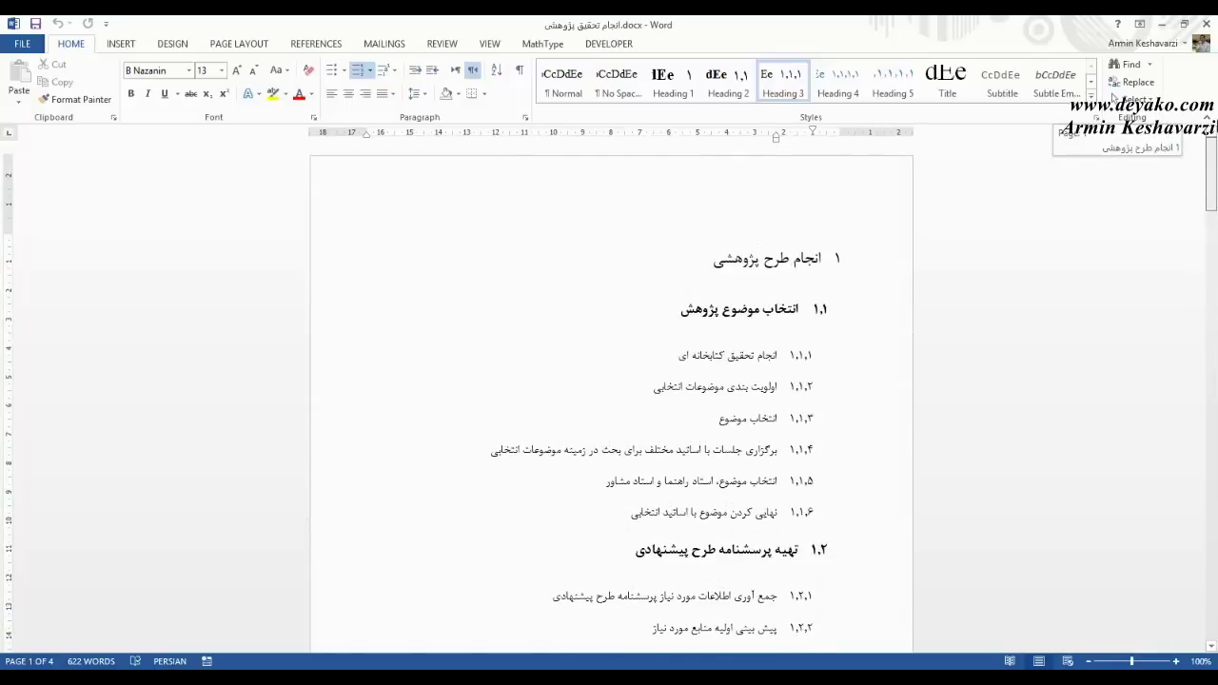
pyautogui.moveTo(826, 257); pyautogui.dragTo(619, 513)
pyautogui.click(577, 364)
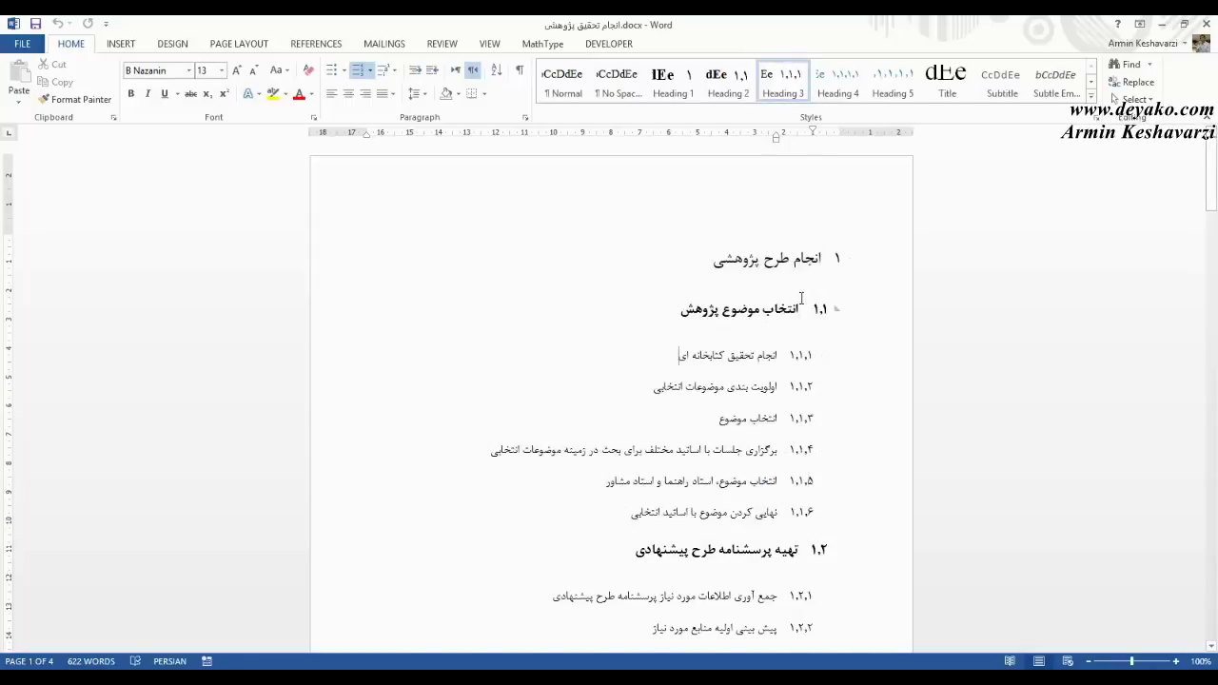
pyautogui.moveTo(823, 258); pyautogui.dragTo(648, 657)
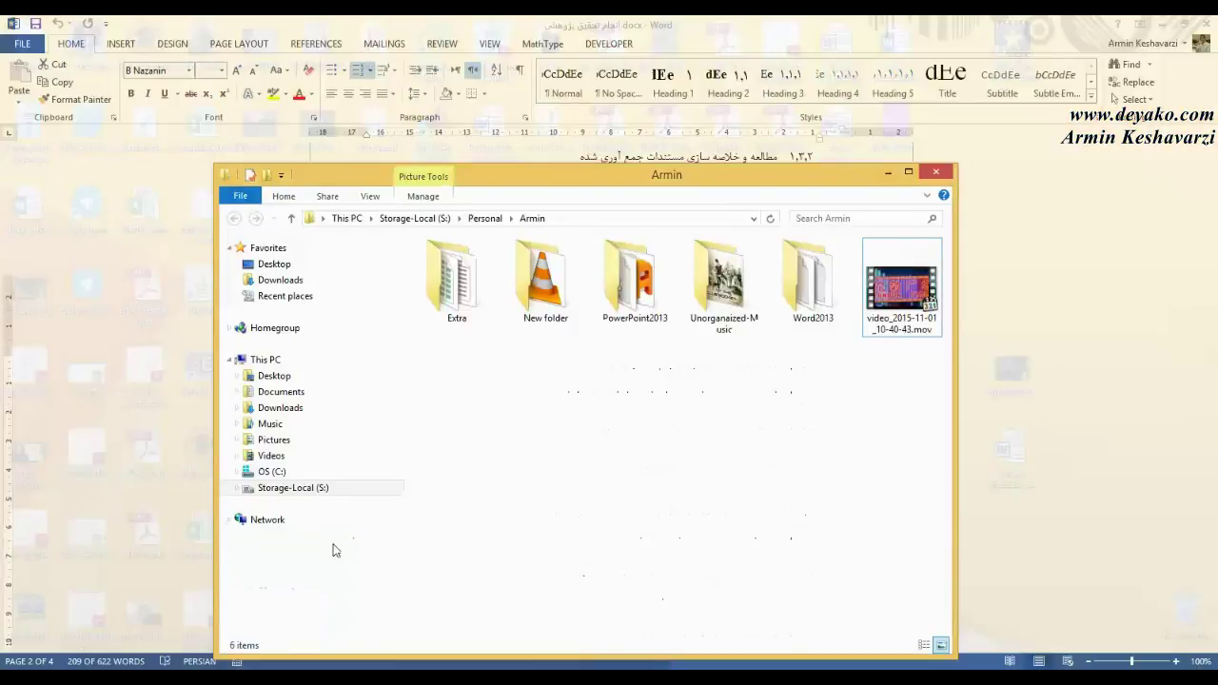
# - Reopen 06-Work Breakdown Structure.jpg from the 06-Work Breakdown Structure folder to examine the example chart's hierarchy
pyautogui.click(333, 550)
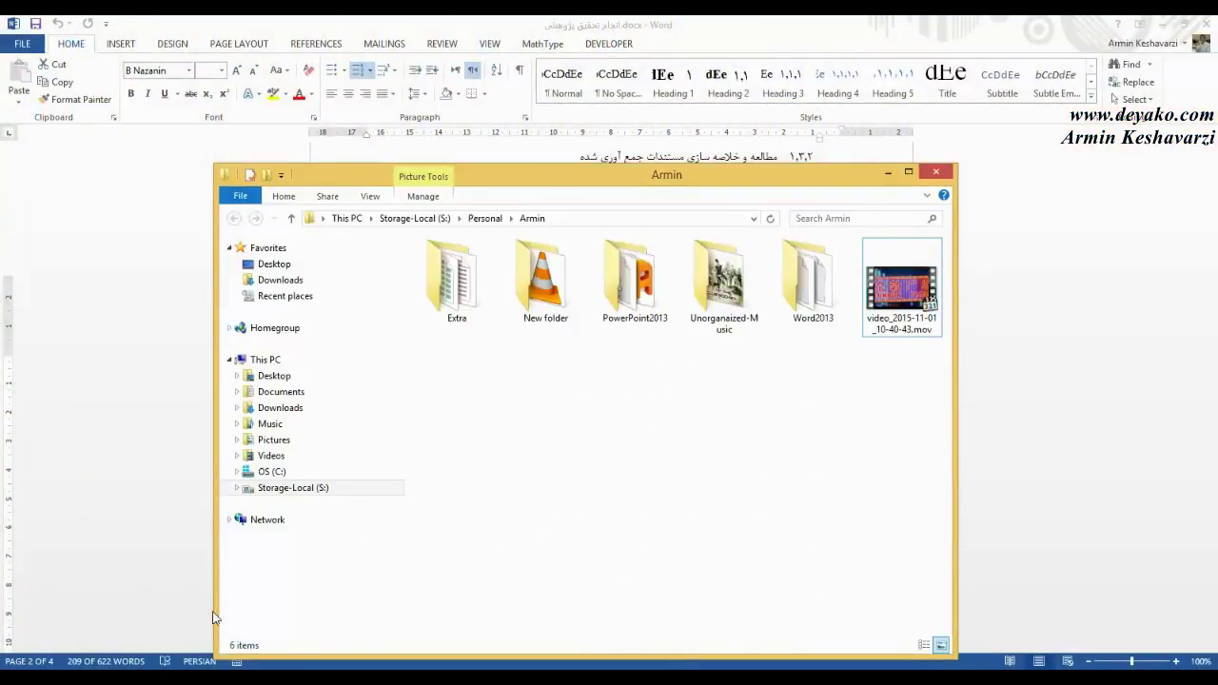
pyautogui.click(92, 600)
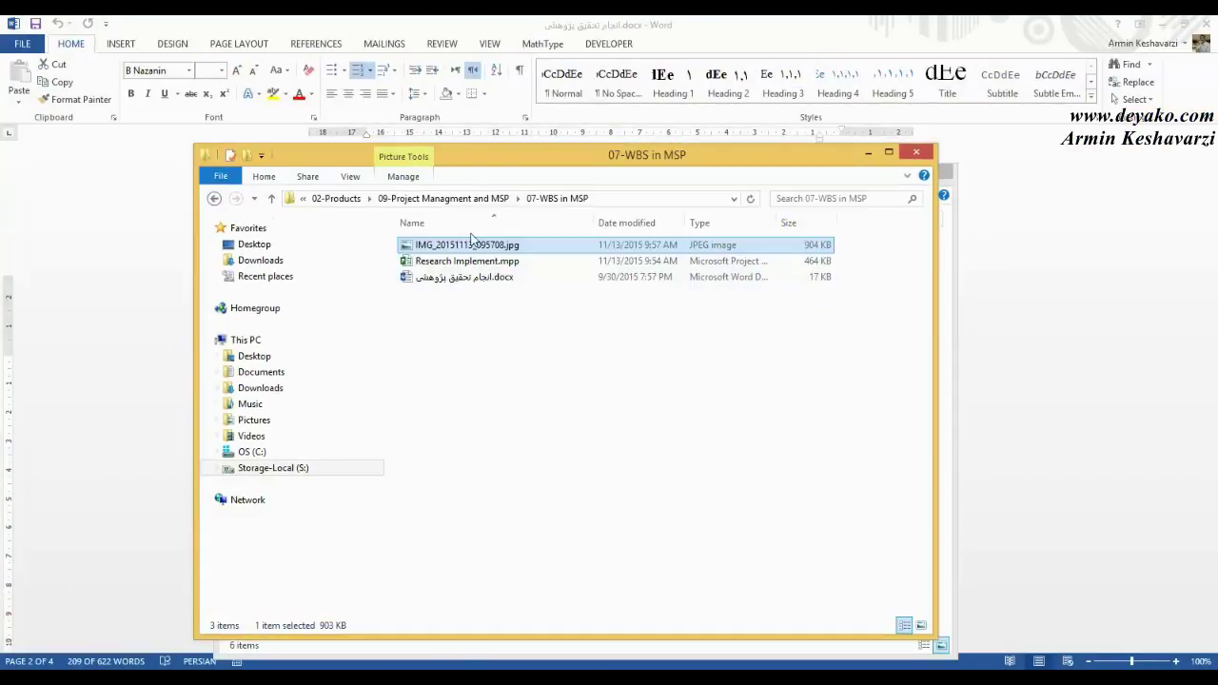
pyautogui.click(481, 199)
pyautogui.doubleClick(476, 321)
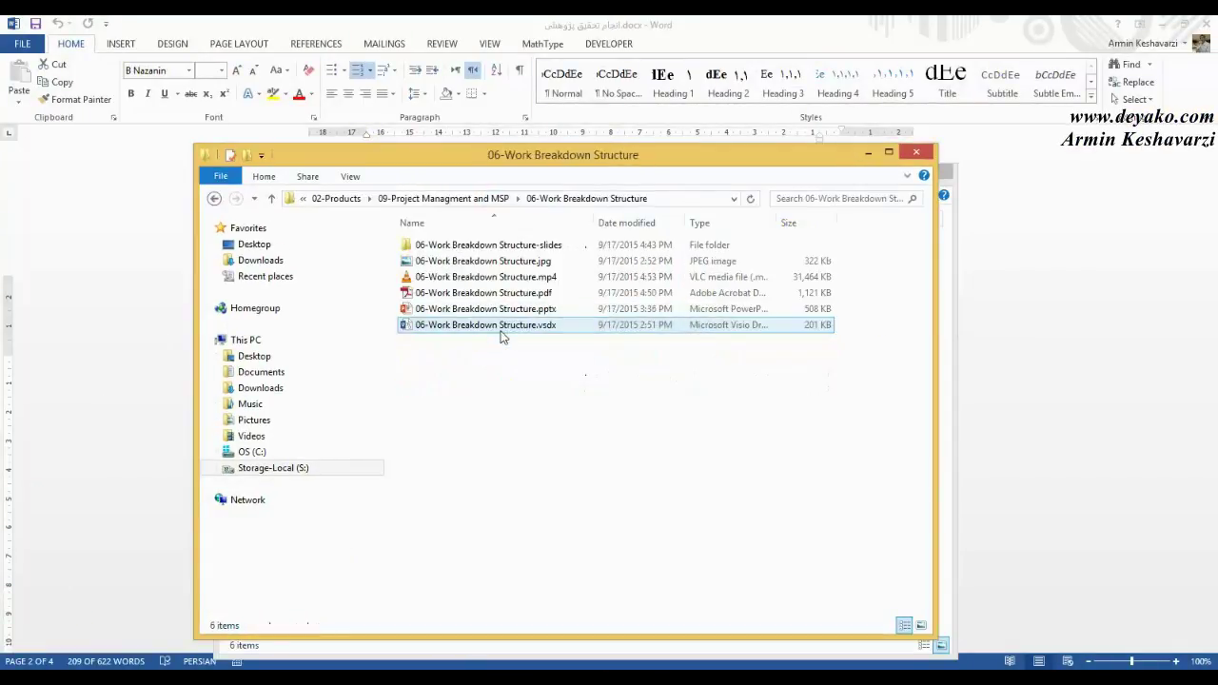
pyautogui.doubleClick(505, 262)
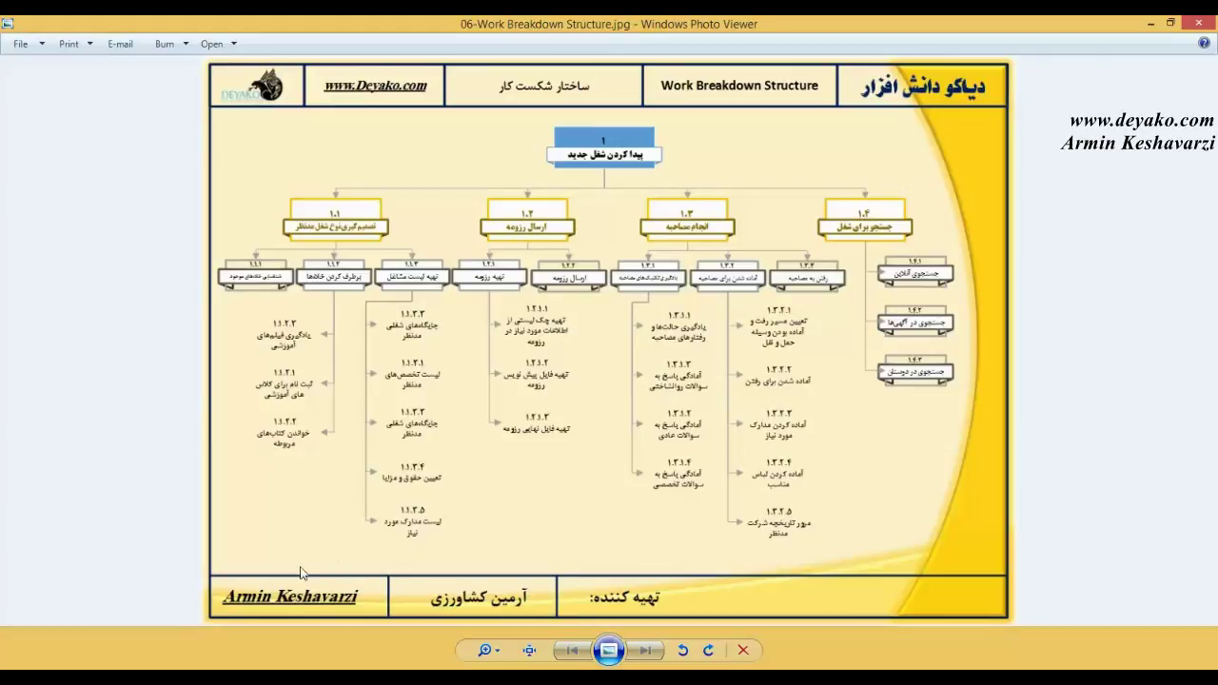
# - Switch back to the Word outline and examine its opening levels: main heading 1, section 1.1 and items 1.1.1 and 1.1.2
pyautogui.hotkey('alt', 'Tab')
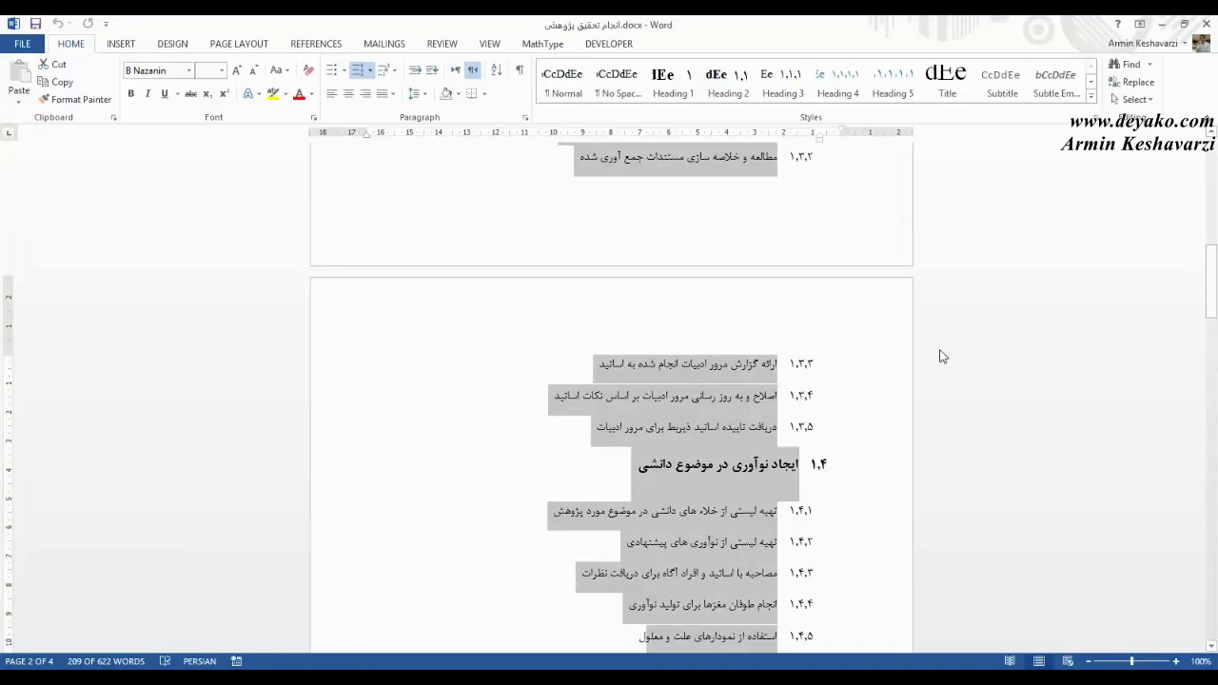
pyautogui.moveTo(1211, 281); pyautogui.dragTo(1060, 187)
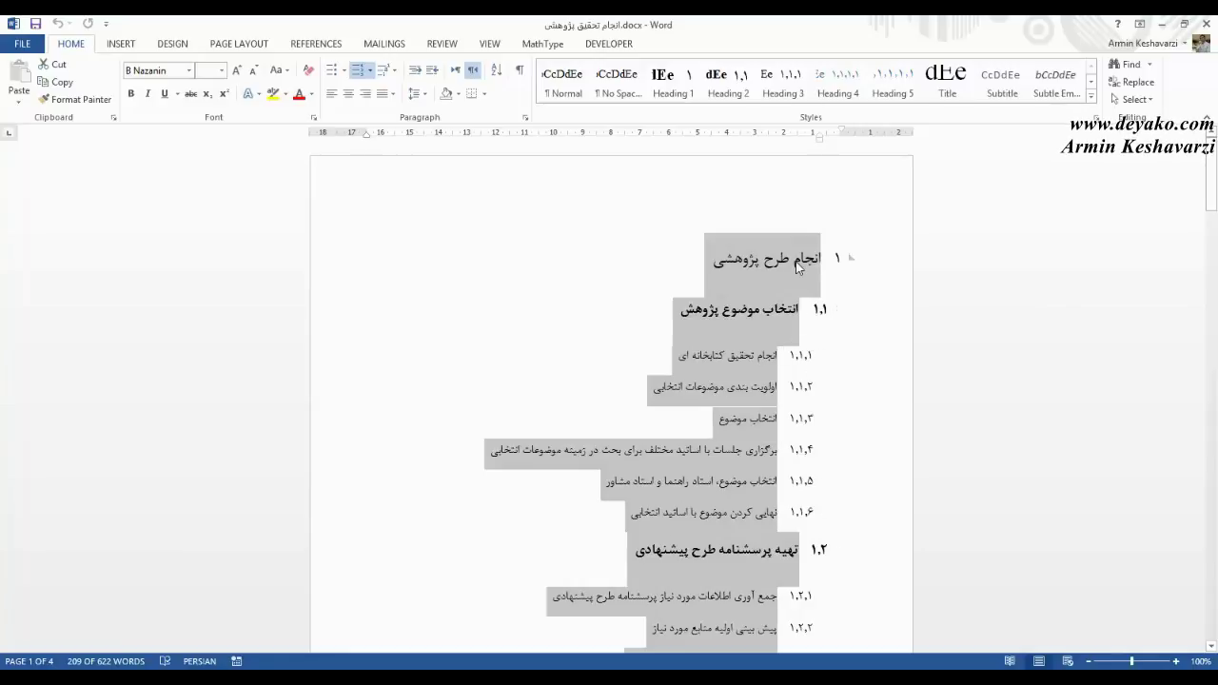
pyautogui.click(738, 258)
pyautogui.moveTo(733, 457); pyautogui.dragTo(727, 638)
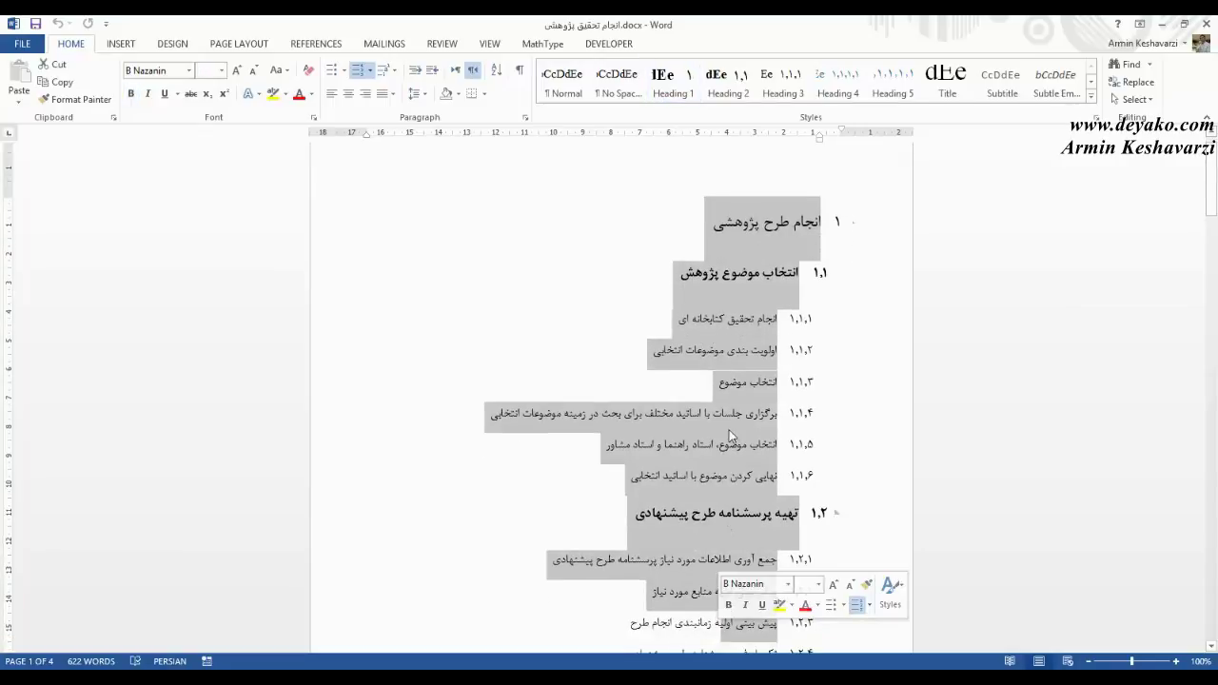
pyautogui.tripleClick(730, 318)
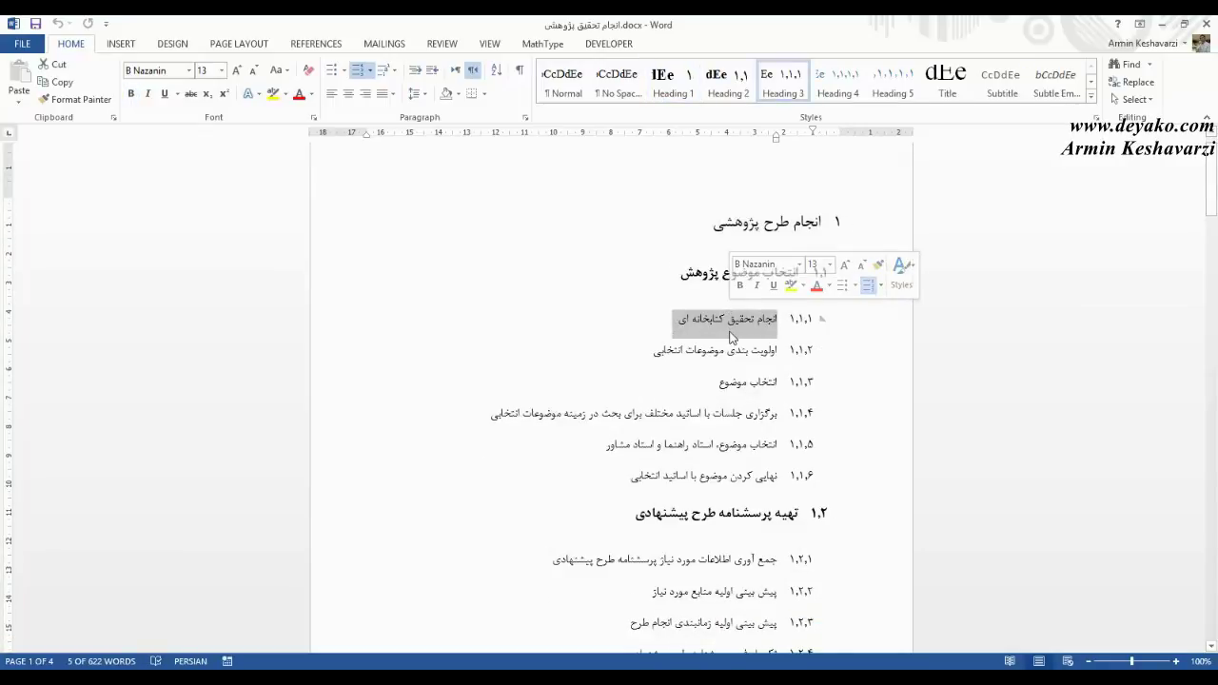
pyautogui.tripleClick(735, 351)
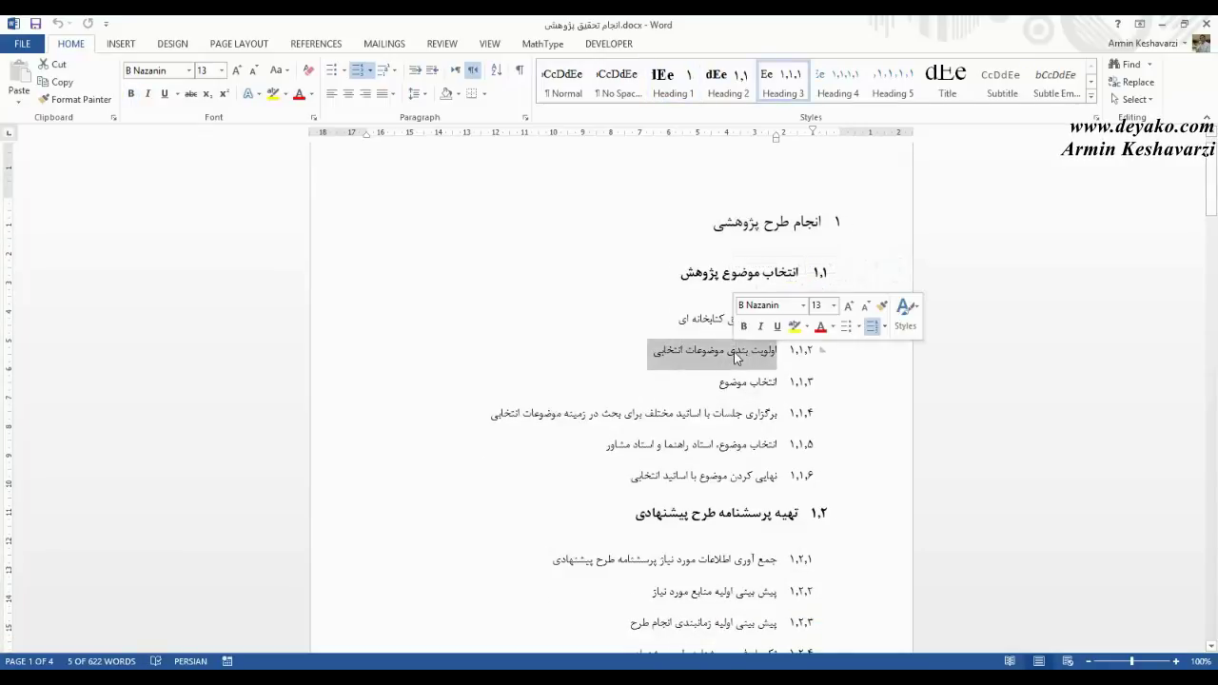
pyautogui.tripleClick(721, 274)
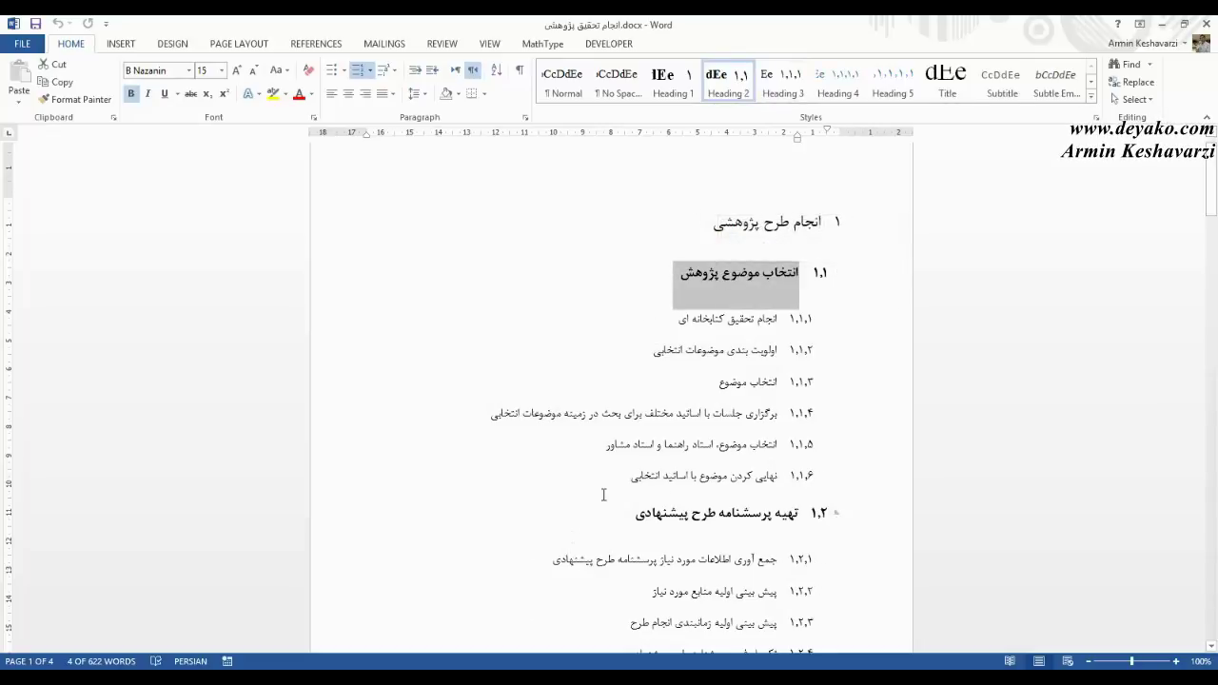
# - Highlight outline items 1.1.1 to 1.1.6 and their parent heading 1.1 to examine how the sub-items belong to it
pyautogui.moveTo(612, 473); pyautogui.dragTo(781, 314)
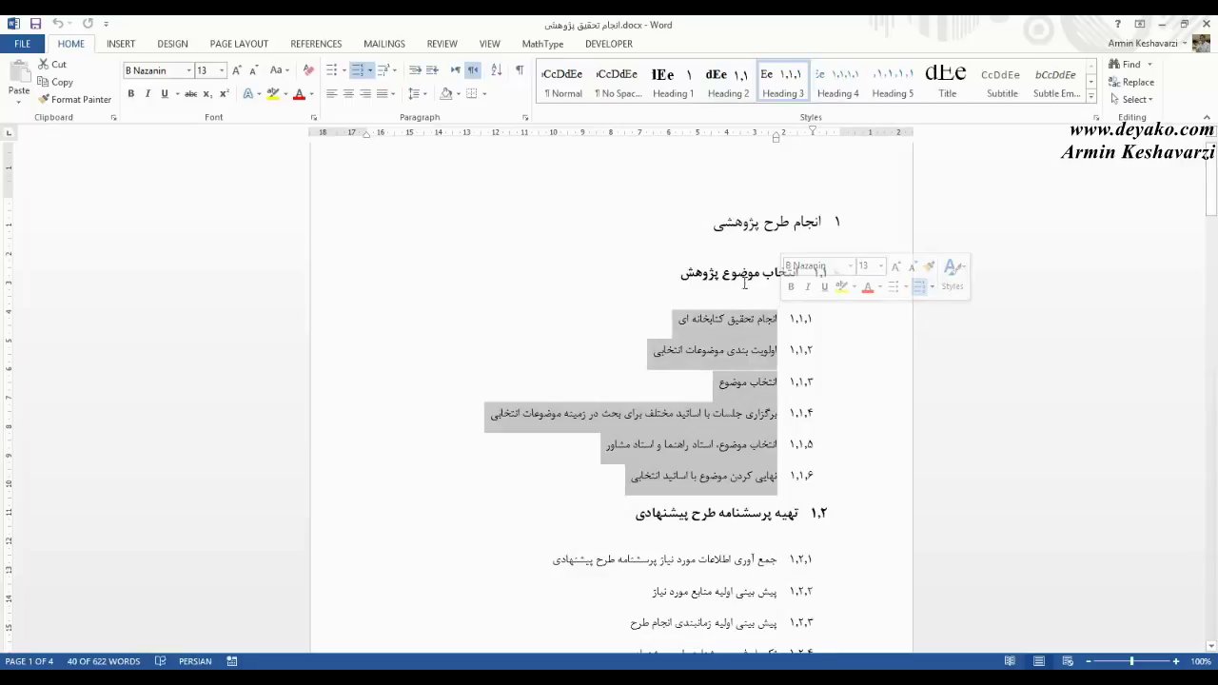
pyautogui.click(731, 273)
pyautogui.tripleClick(731, 276)
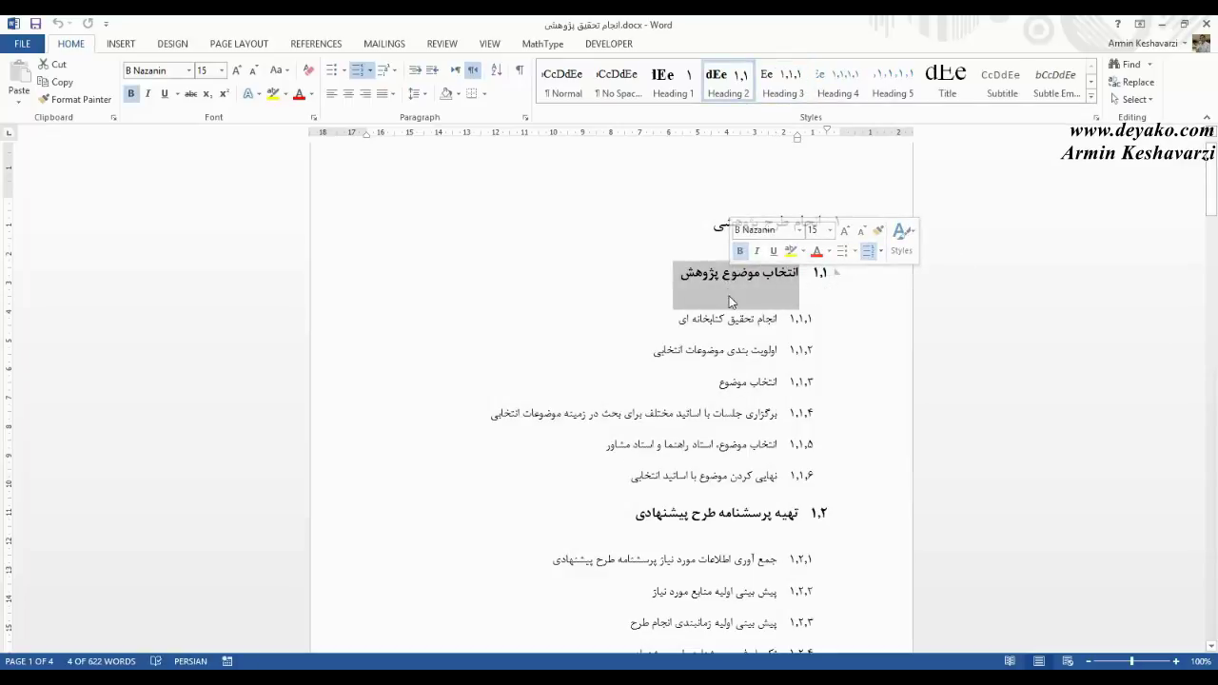
pyautogui.click(728, 285)
pyautogui.tripleClick(707, 276)
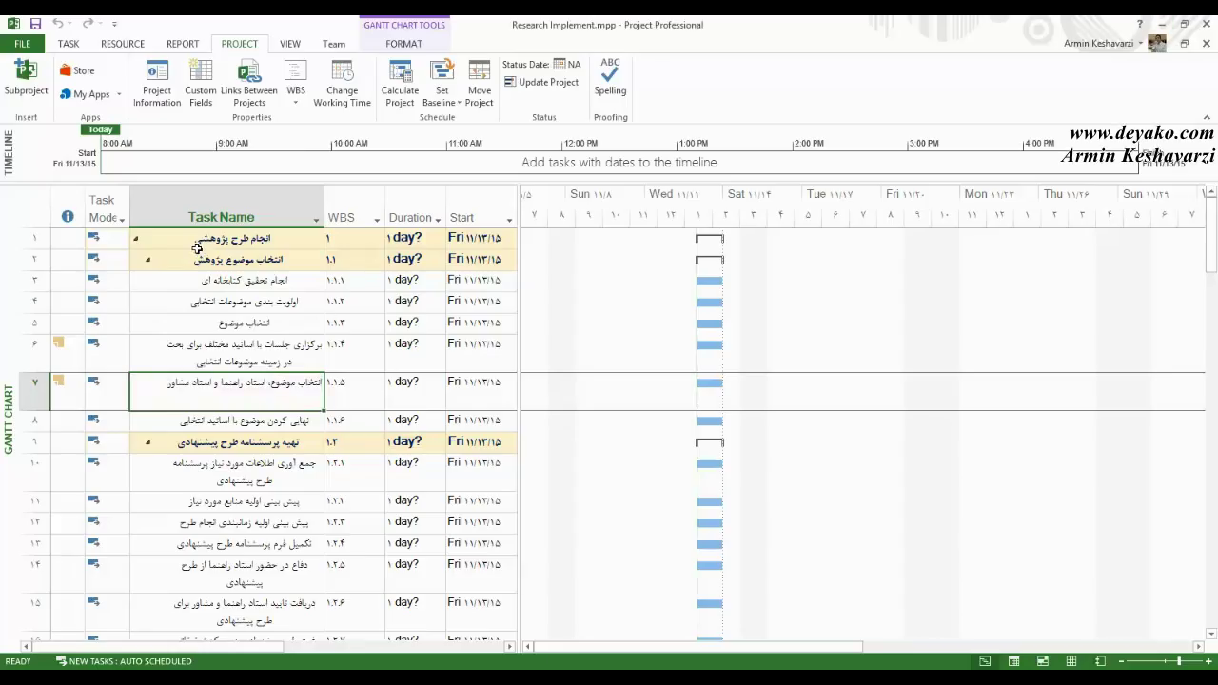
# - Switch to Research Implement.mpp in Microsoft Project and select the top summary task انجام طرح پژوهشی
pyautogui.click(197, 246)
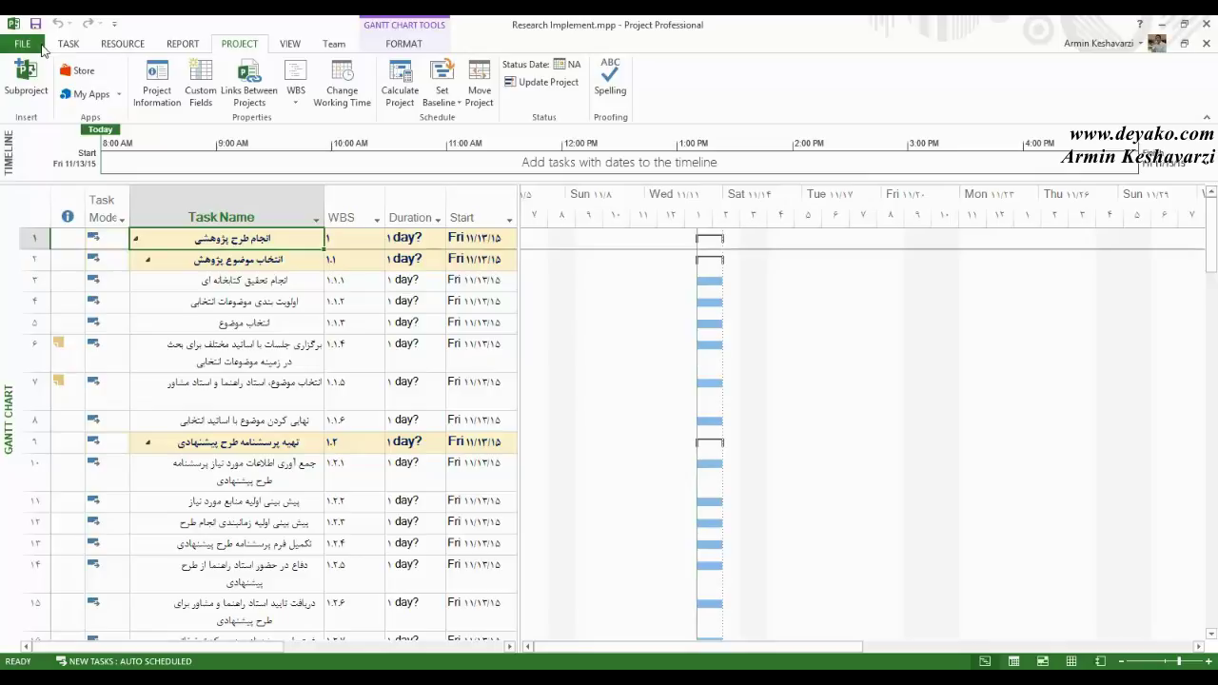
pyautogui.click(43, 50)
pyautogui.click(43, 41)
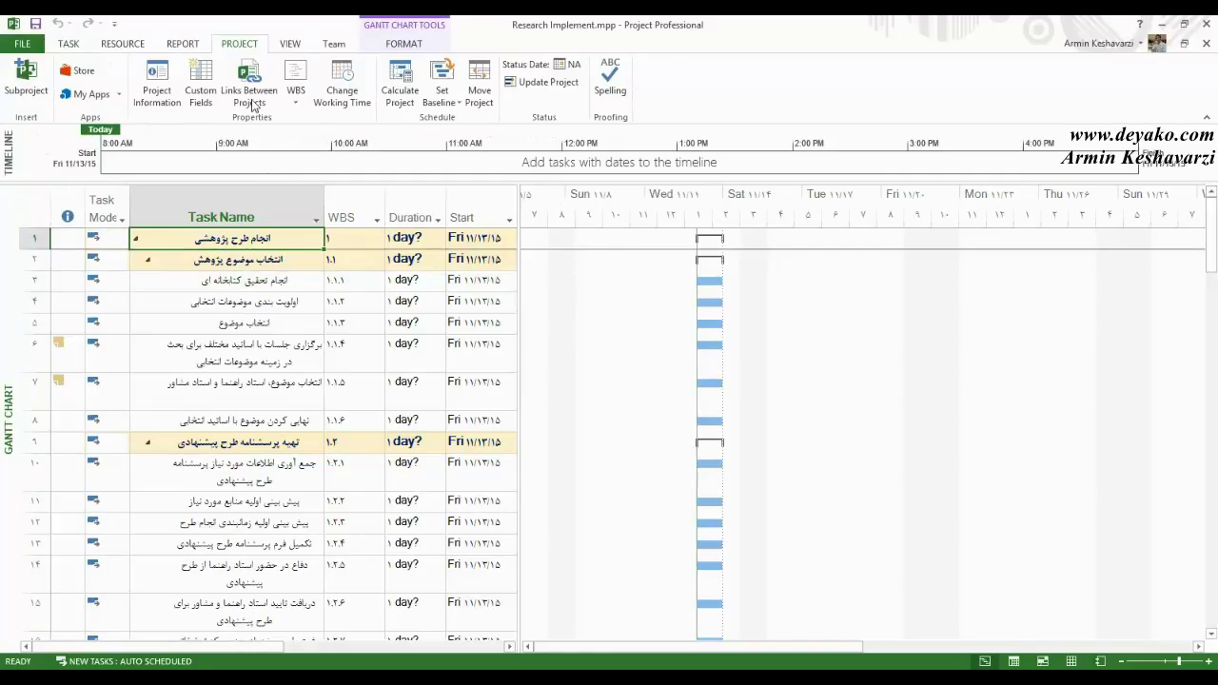
pyautogui.press('super+s')
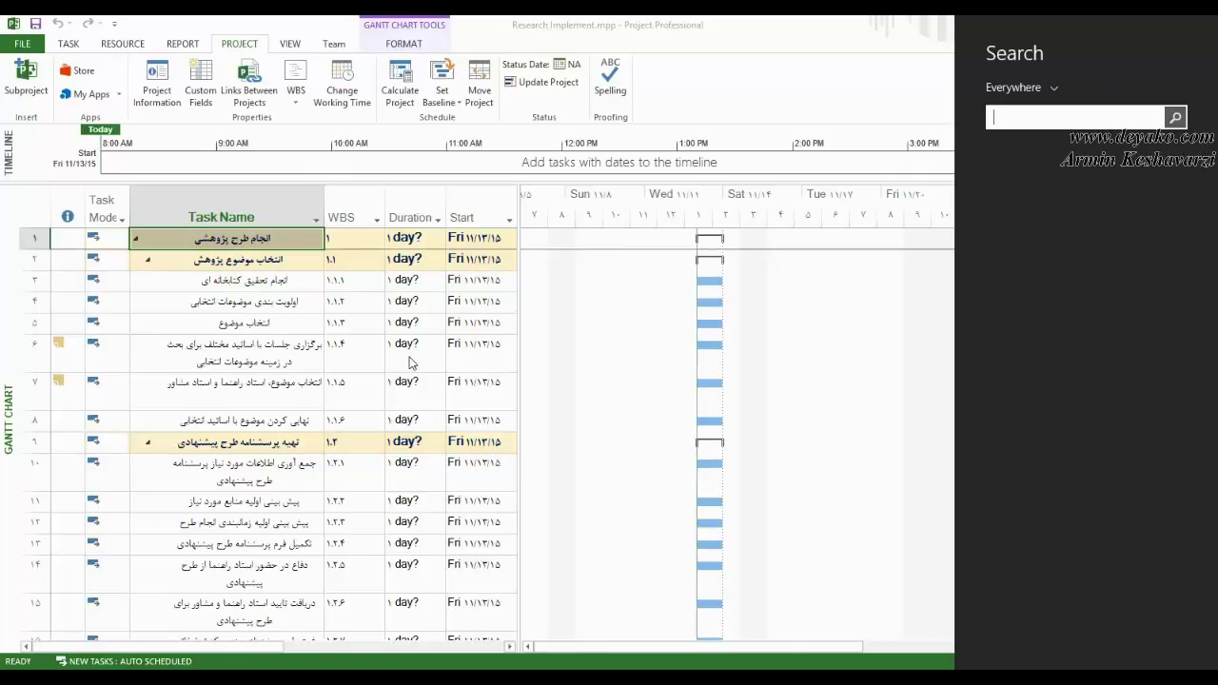
pyautogui.write('project 2013')
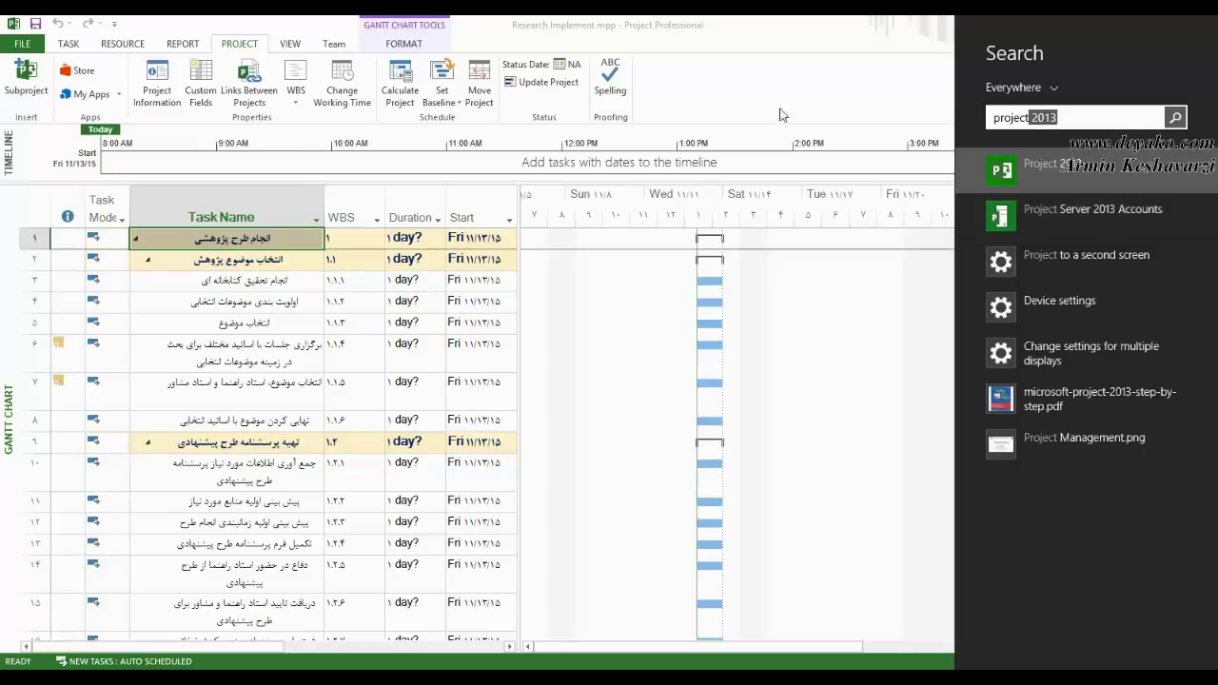
pyautogui.click(340, 275)
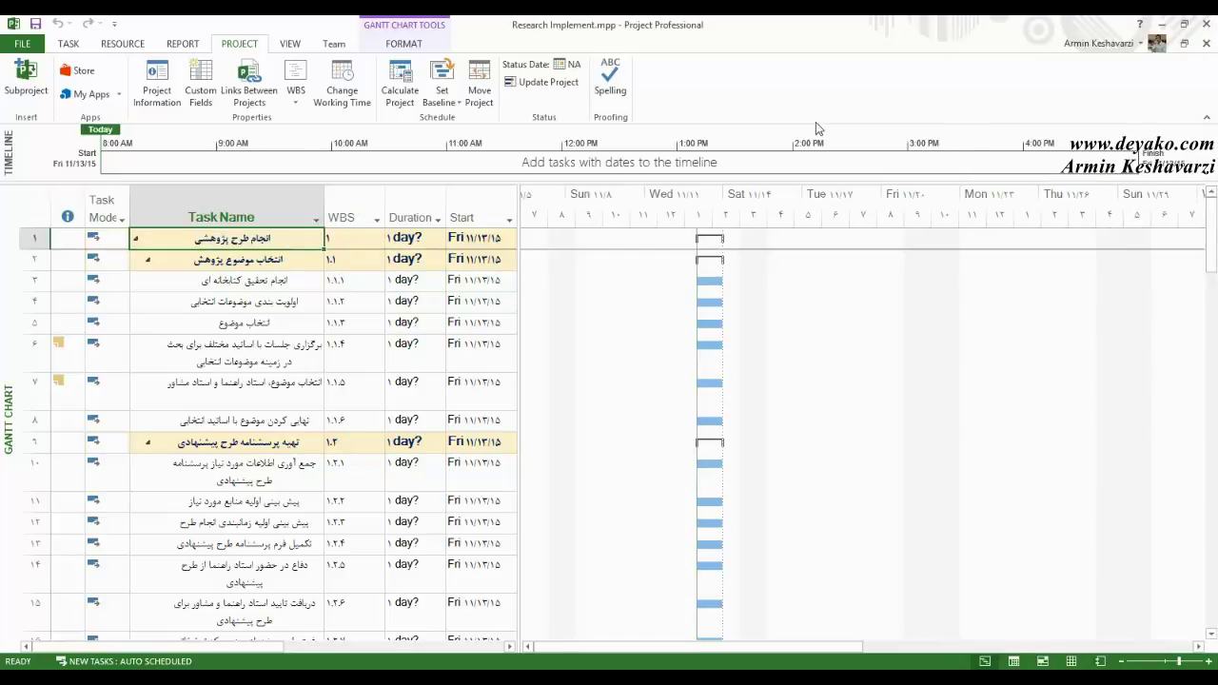
# - Create a new blank project and dismiss the notice about the default scheduling mode of new tasks
pyautogui.click(10, 48)
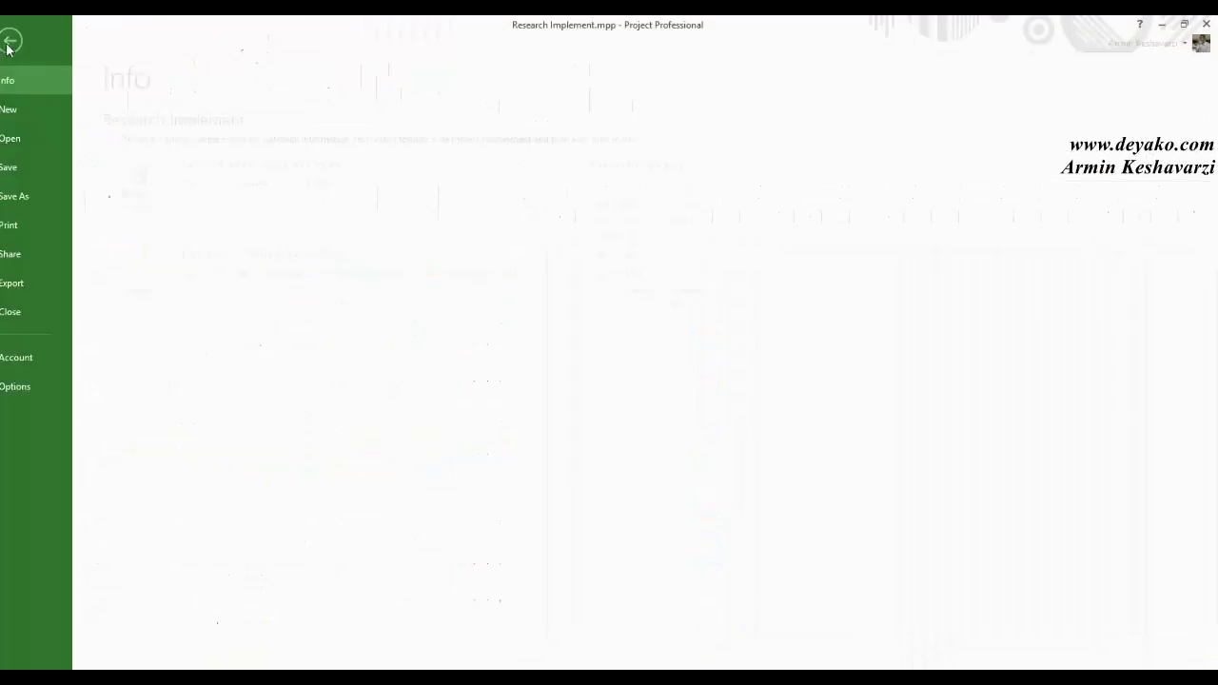
pyautogui.click(50, 110)
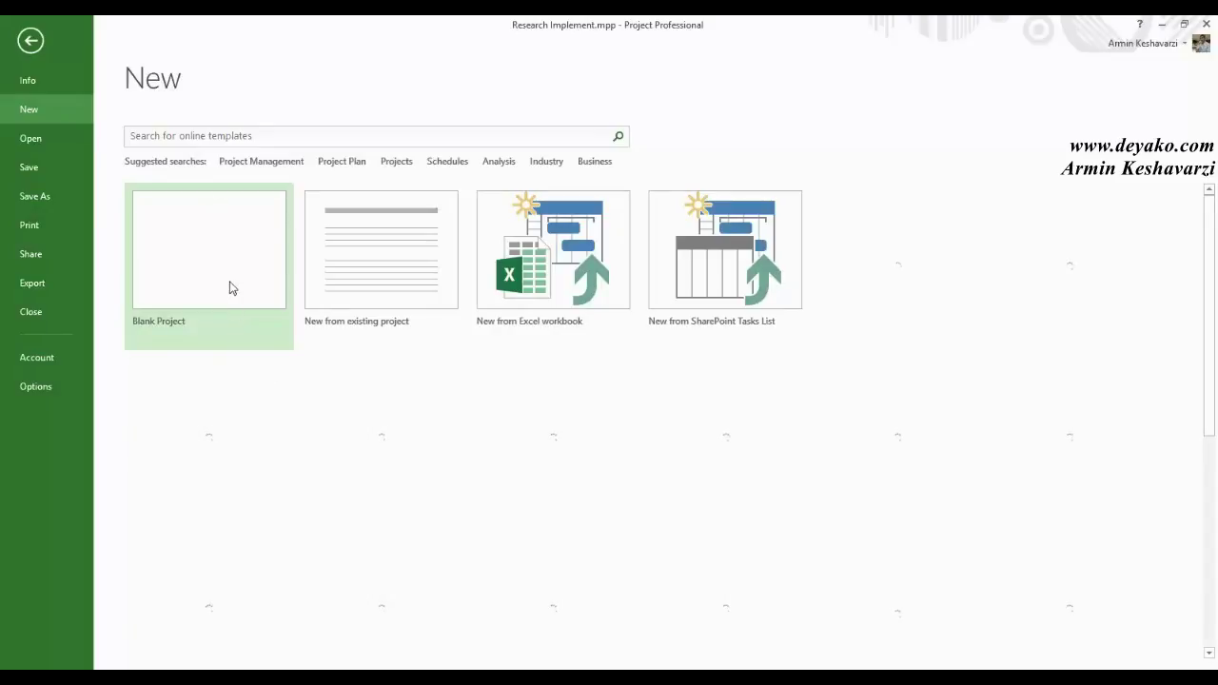
pyautogui.click(229, 283)
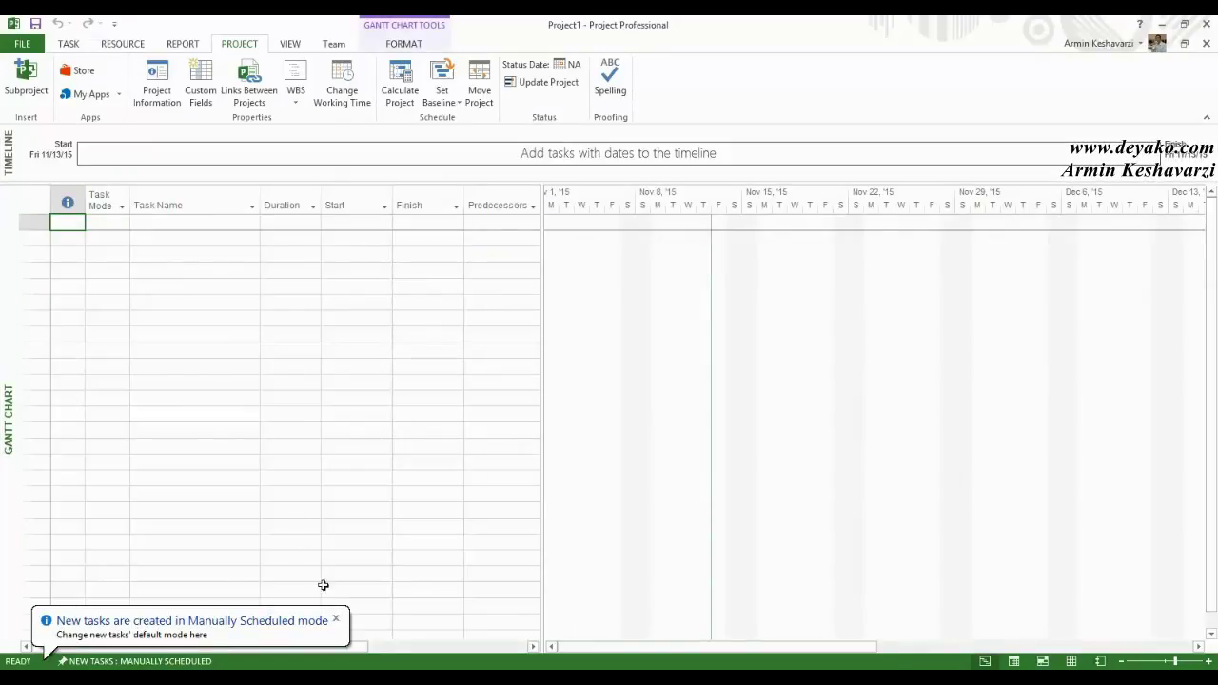
pyautogui.click(335, 620)
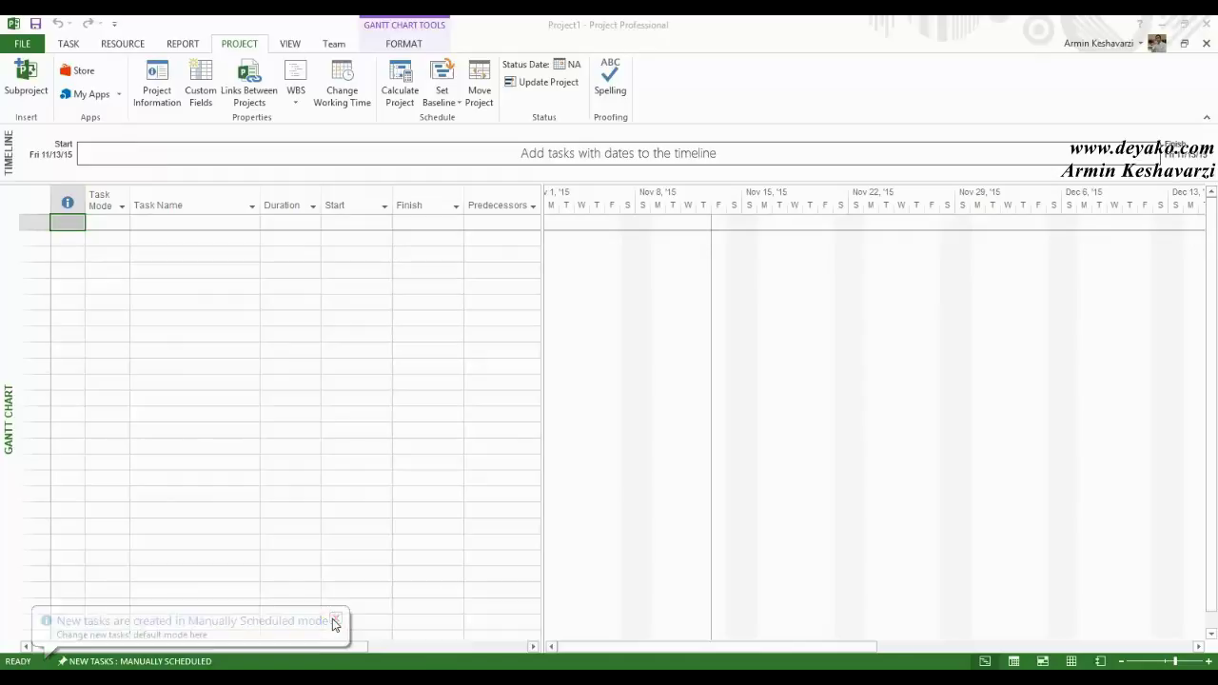
# - Examine the default columns of the empty task table, including Task Mode, Task Name and Duration
pyautogui.click(205, 238)
pyautogui.moveTo(63, 200); pyautogui.dragTo(489, 203)
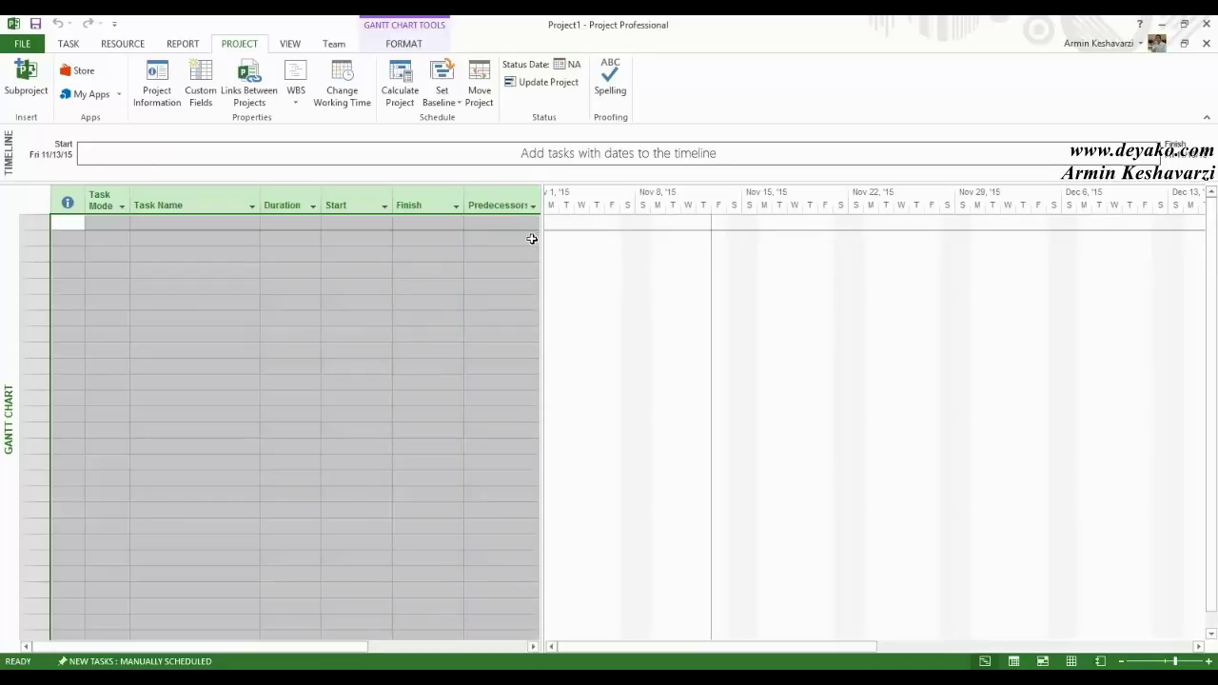
pyautogui.click(184, 204)
pyautogui.click(102, 196)
pyautogui.click(199, 198)
pyautogui.click(306, 204)
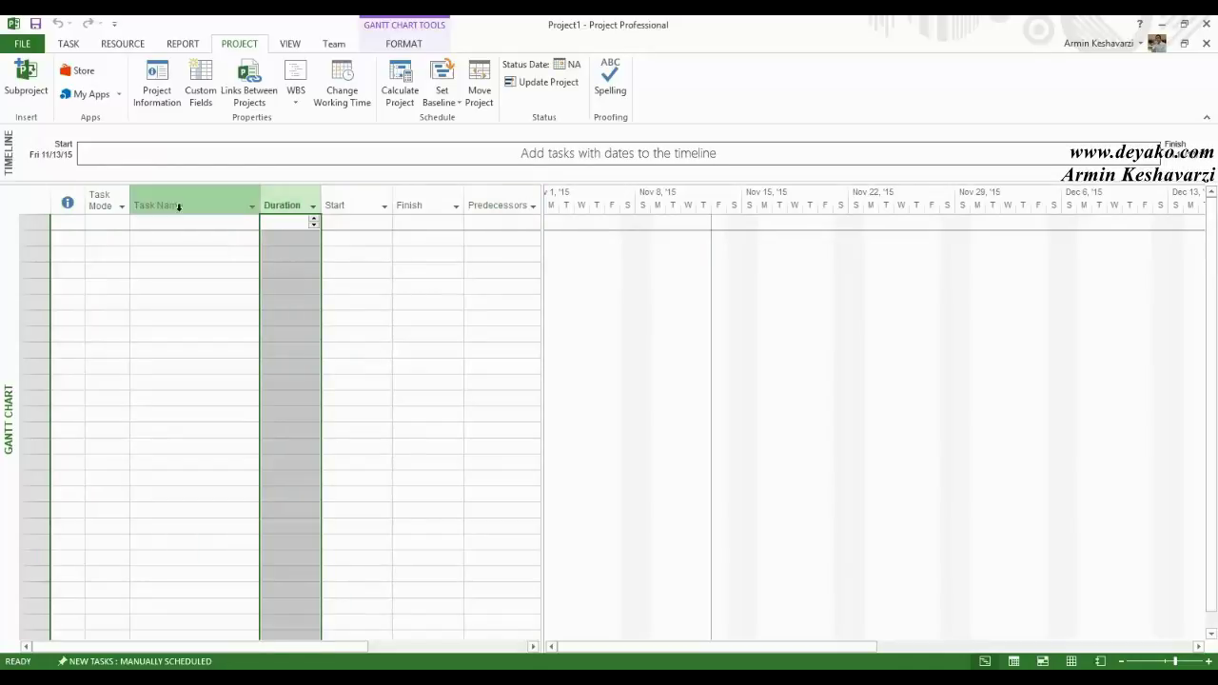
pyautogui.click(60, 227)
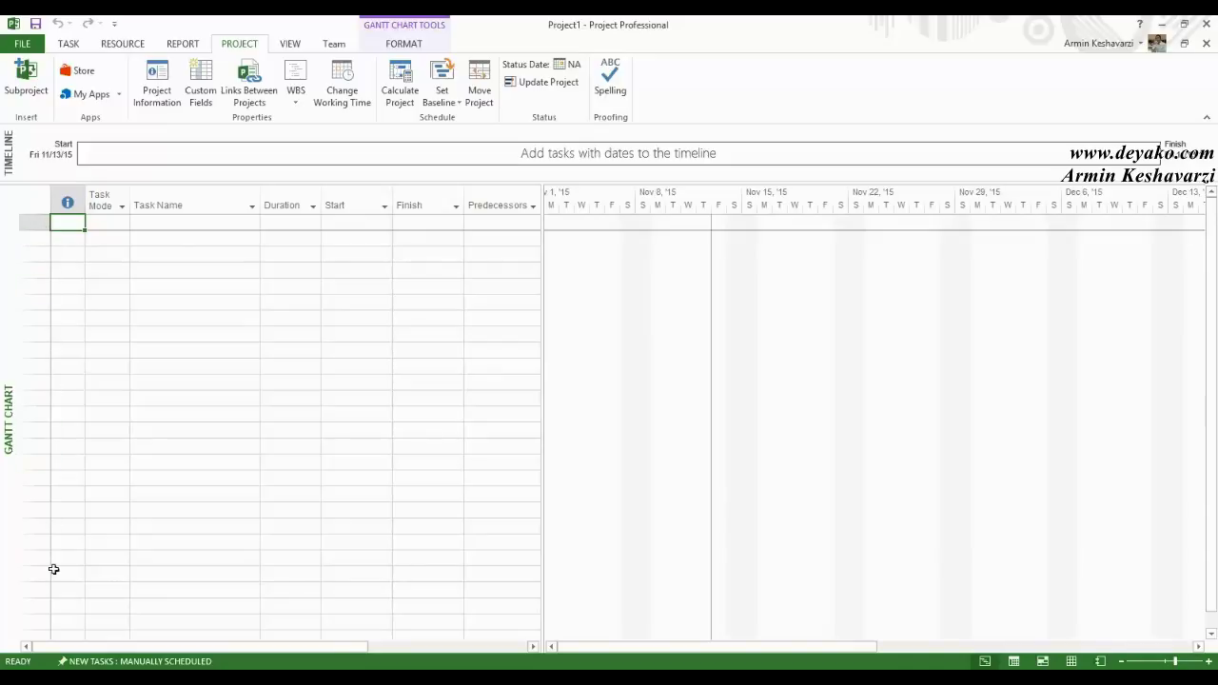
pyautogui.click(190, 205)
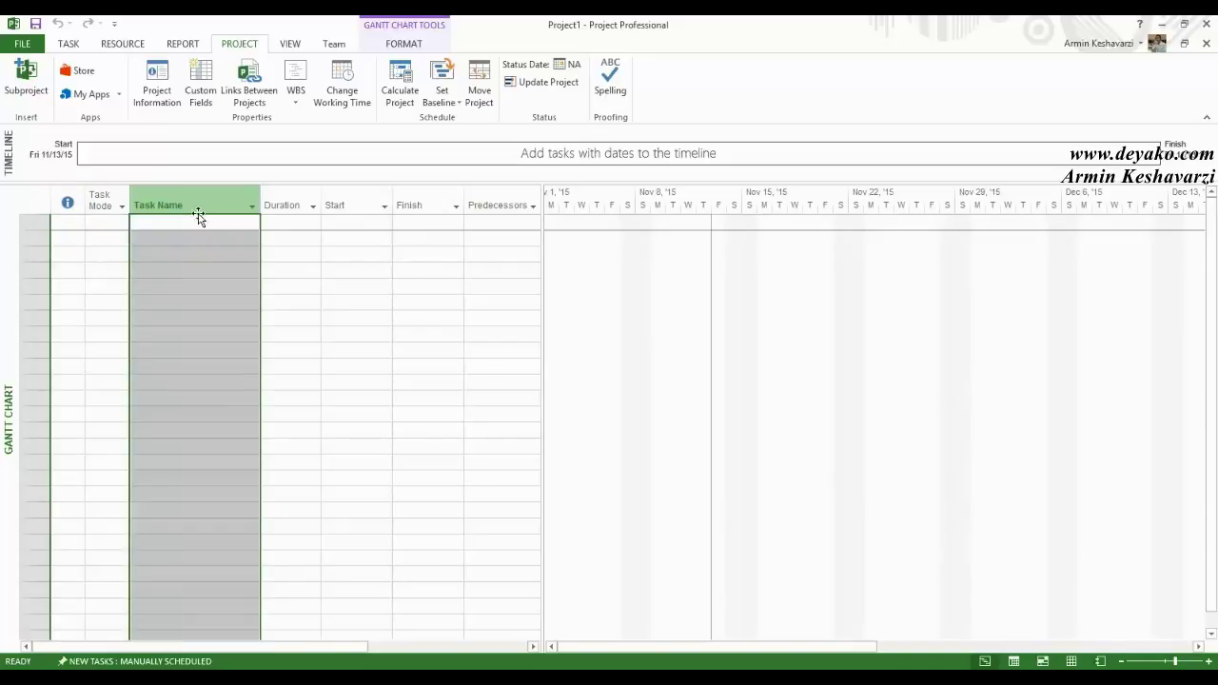
pyautogui.click(286, 205)
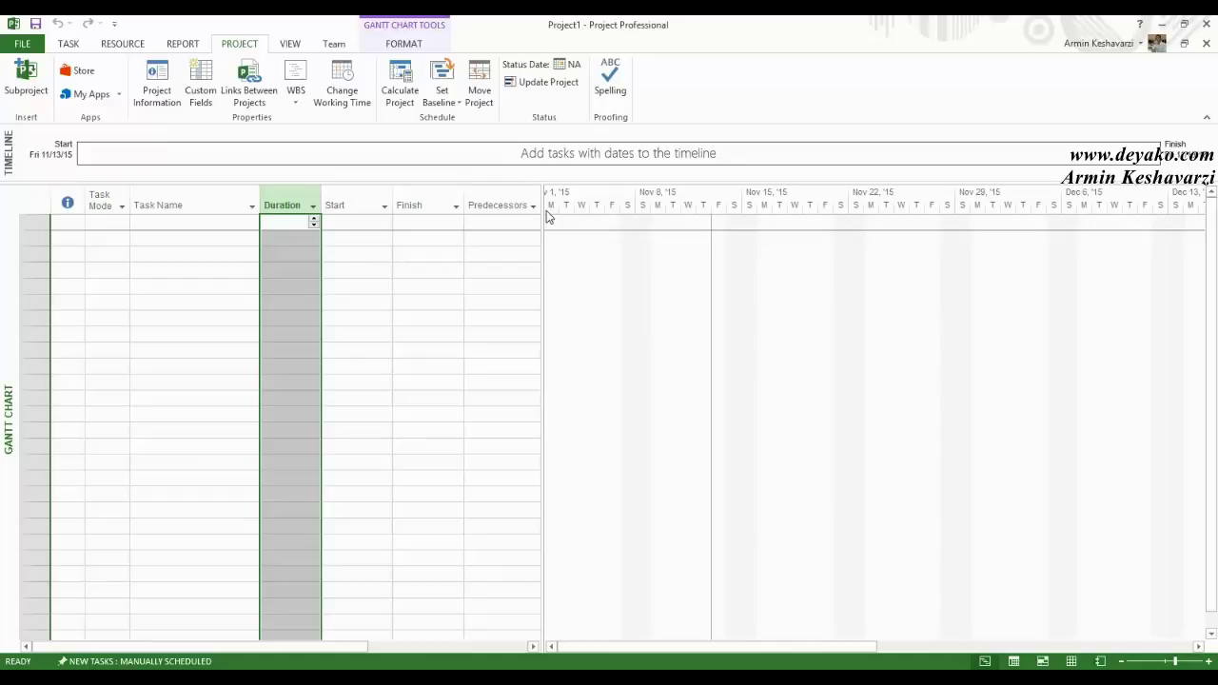
# - Widen the task table to reveal all its columns and examine the fields offered under Add New Column
pyautogui.moveTo(545, 212); pyautogui.dragTo(748, 211)
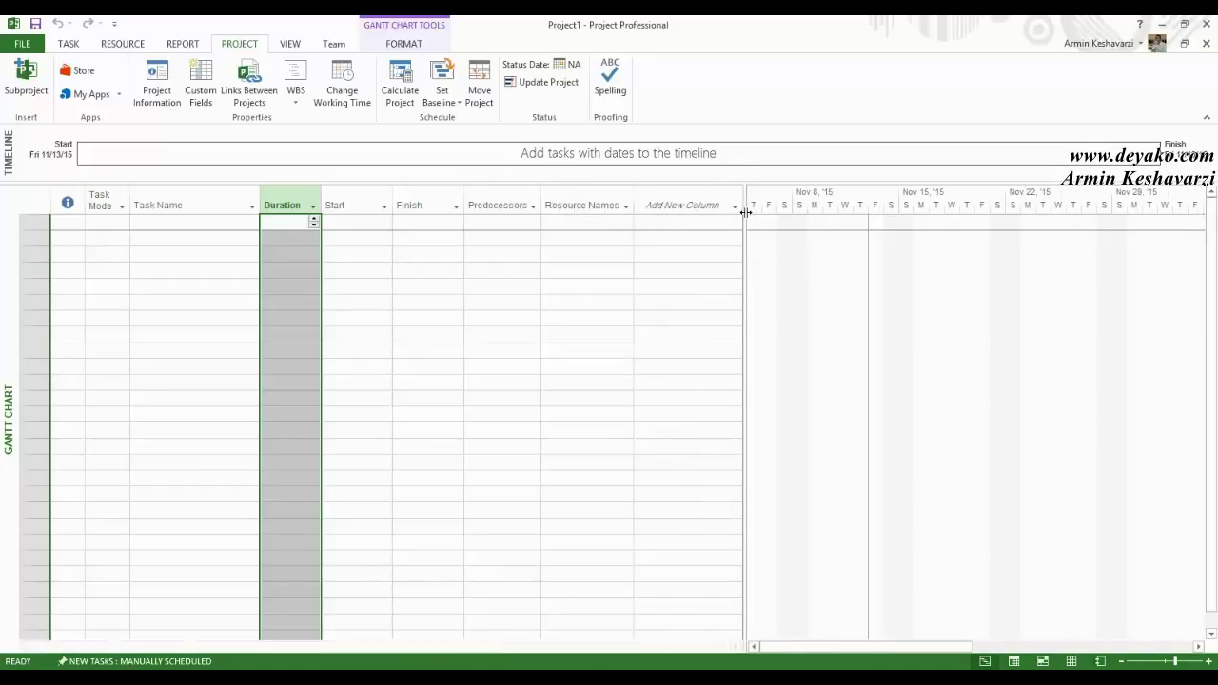
pyautogui.moveTo(593, 205); pyautogui.dragTo(140, 228)
pyautogui.click(729, 208)
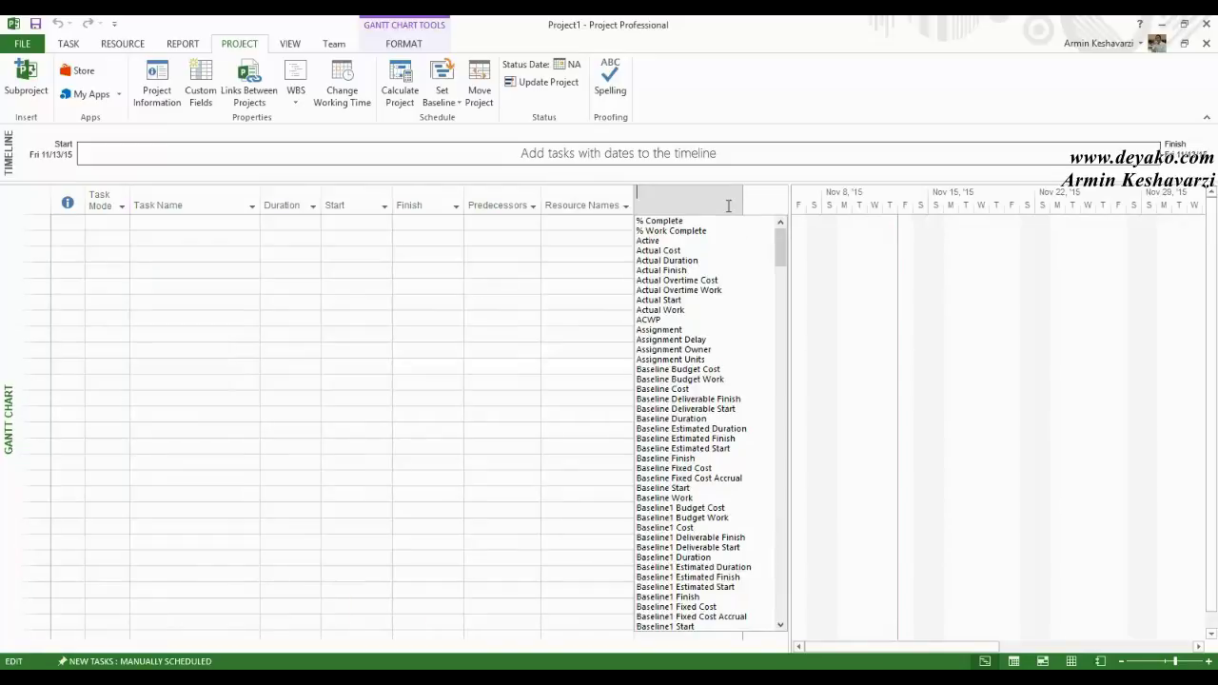
pyautogui.click(457, 251)
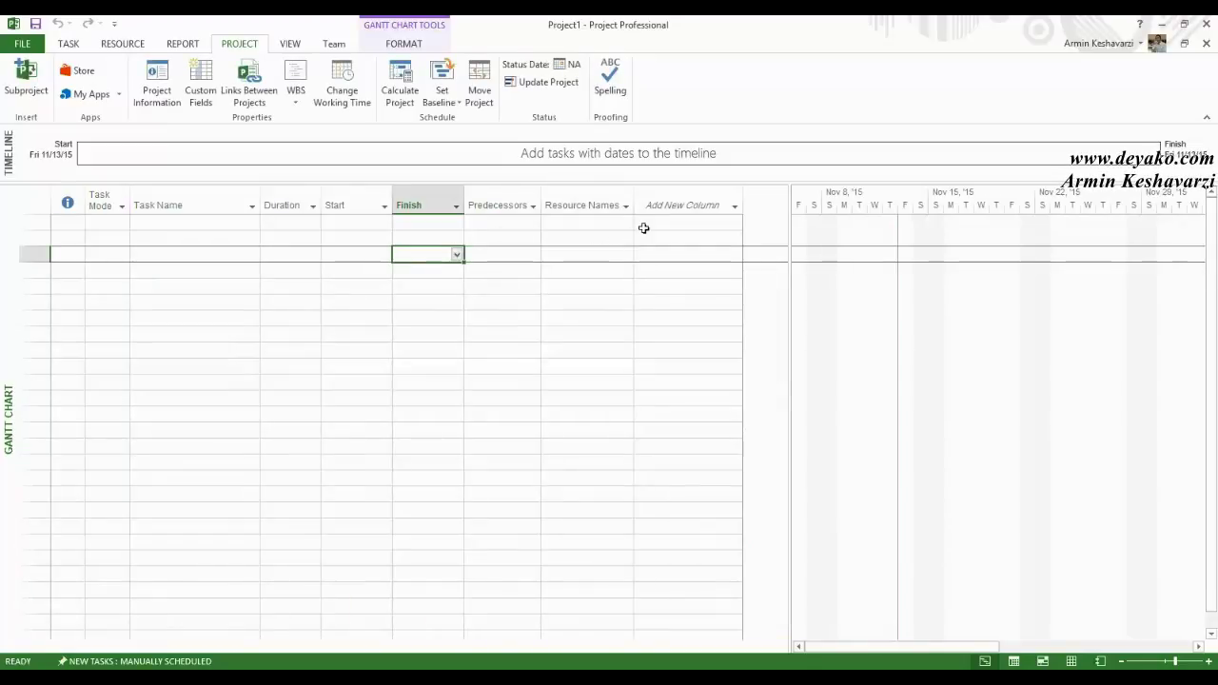
pyautogui.click(738, 209)
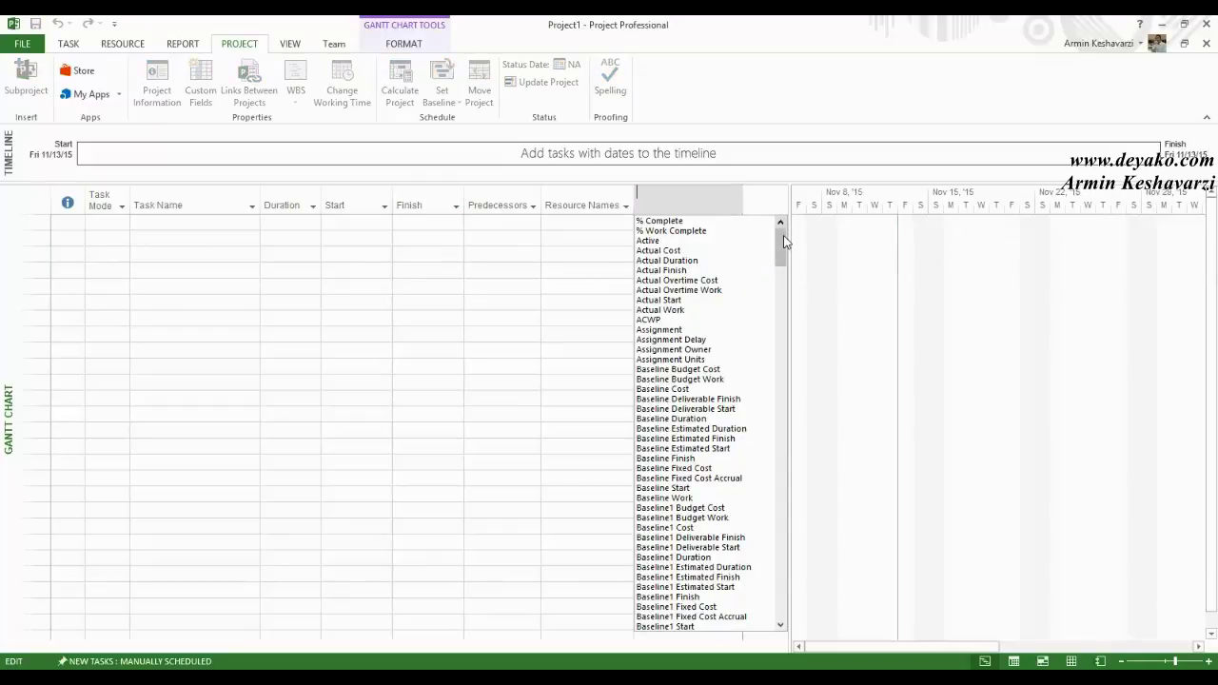
pyautogui.click(528, 252)
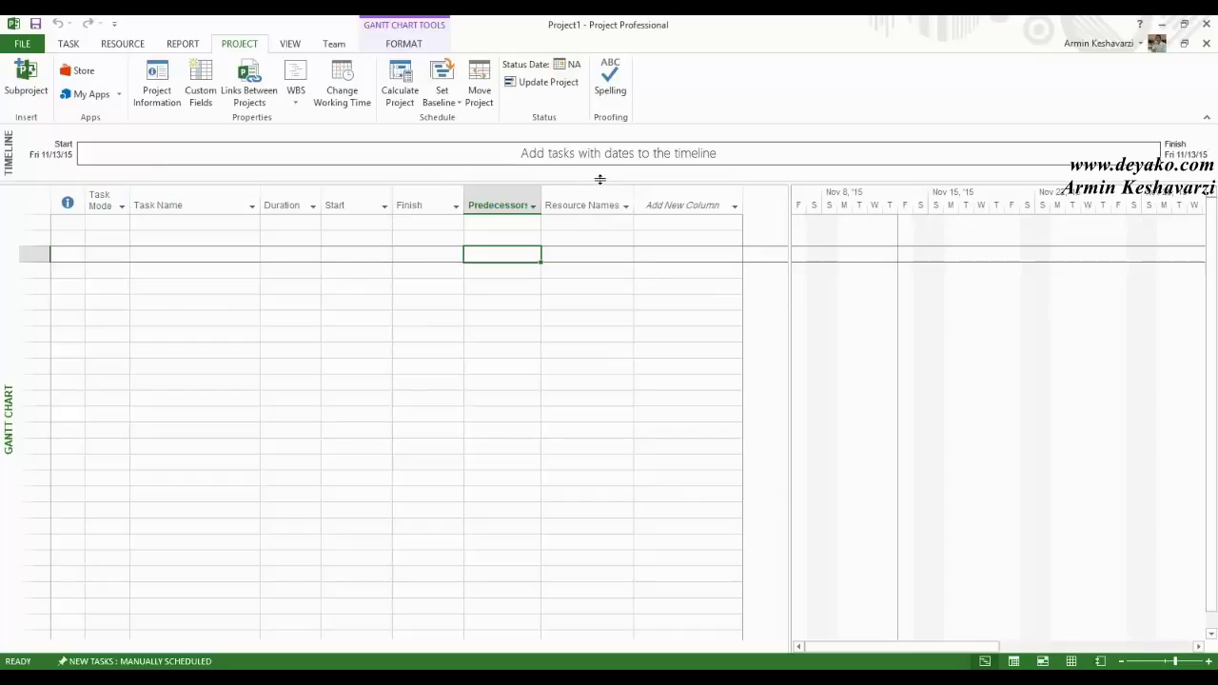
# - Set the Task Mode of the first row to Manually Scheduled and select its Task Name cell
pyautogui.click(120, 224)
pyautogui.click(123, 224)
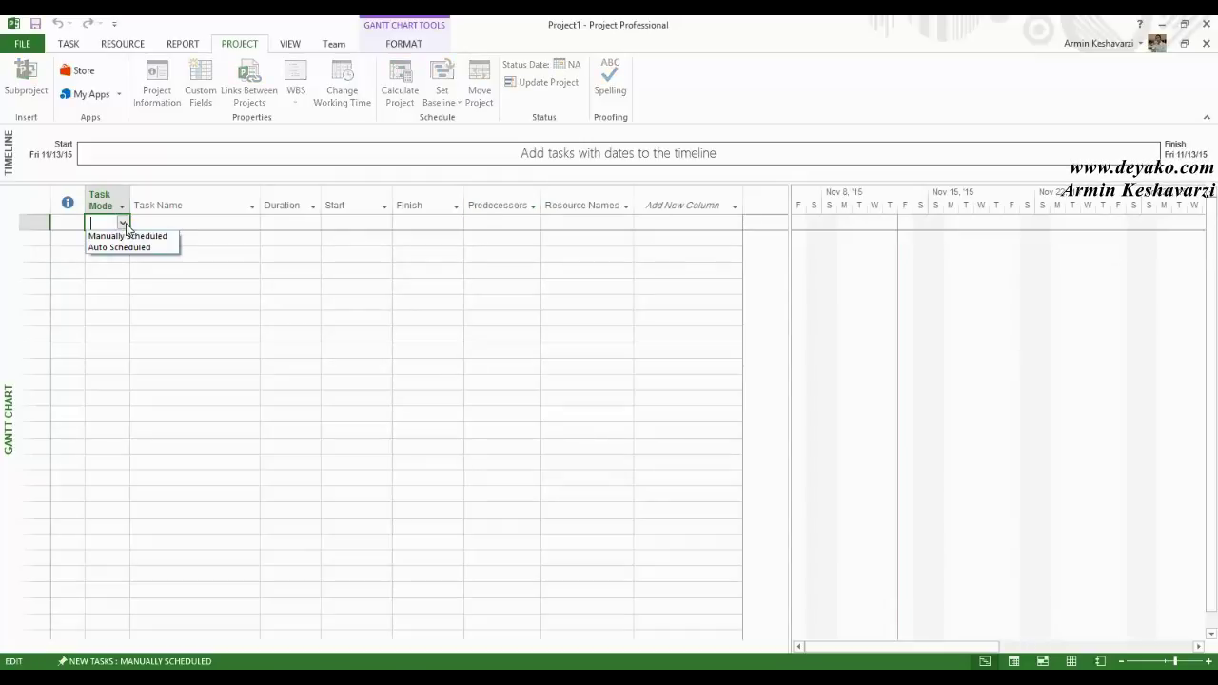
pyautogui.click(175, 235)
pyautogui.click(179, 225)
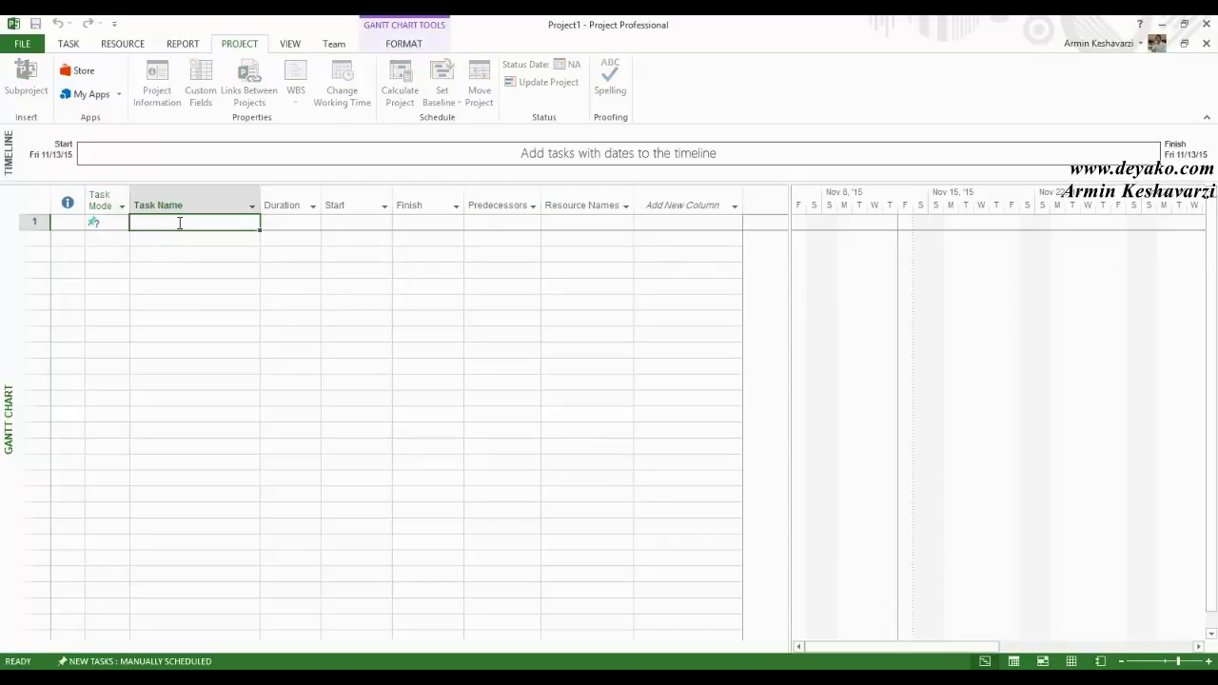
# - Hide the Duration column in the task table
pyautogui.click(302, 223)
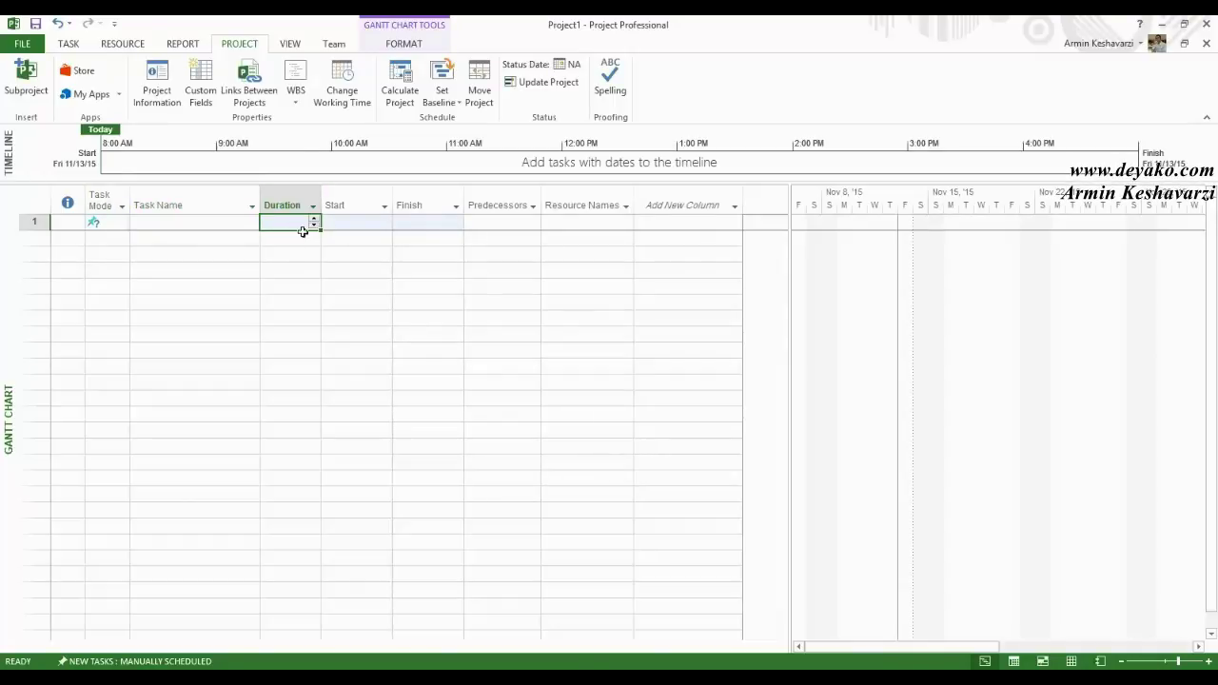
pyautogui.click(295, 190)
pyautogui.rightClick(296, 193)
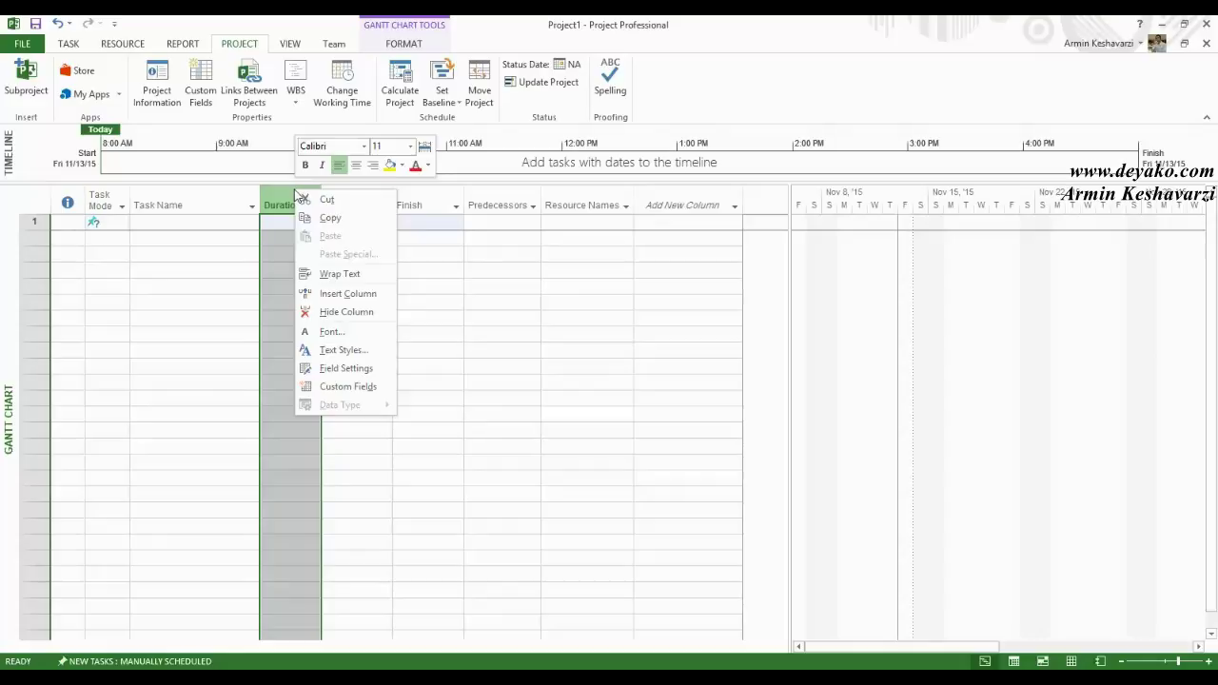
pyautogui.click(366, 312)
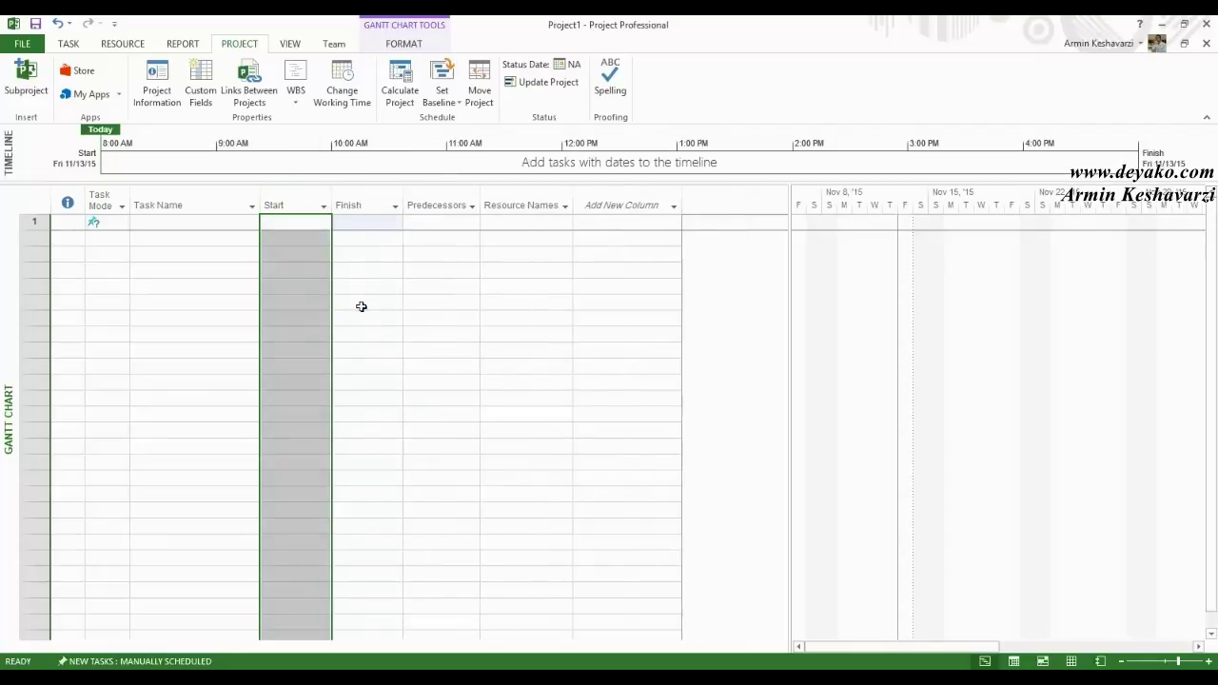
# - Hide the Predecessors and Resource Names columns and narrow the task table to the remaining columns
pyautogui.doubleClick(299, 221)
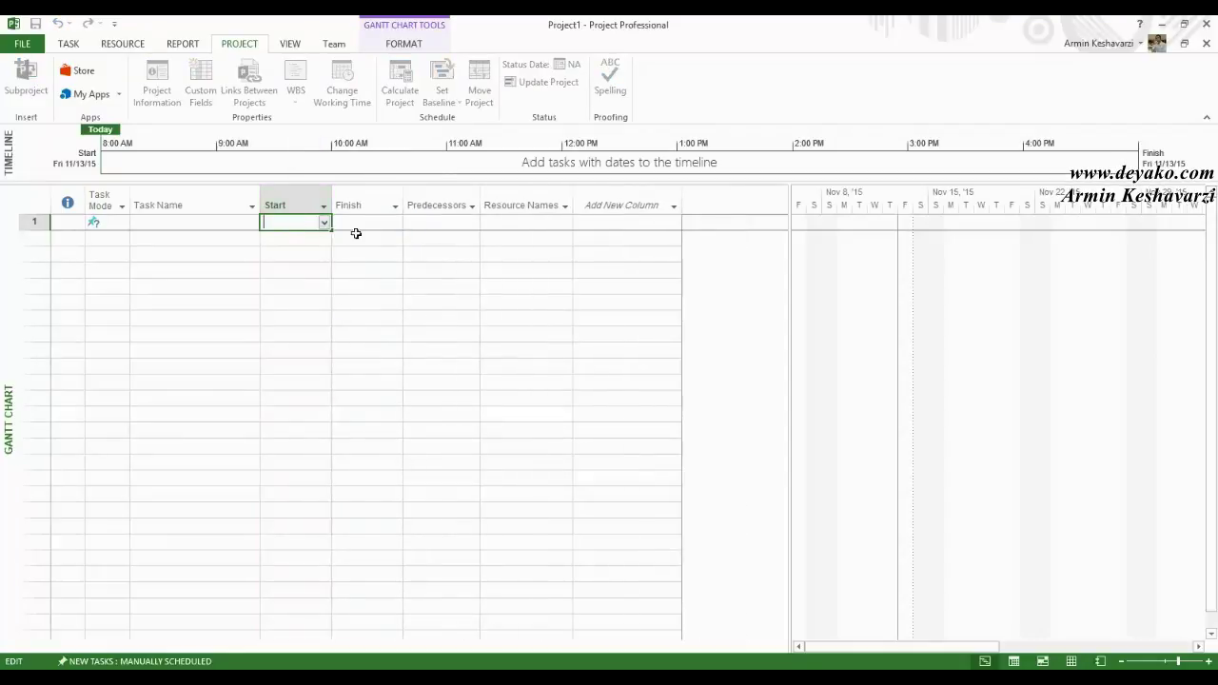
pyautogui.click(362, 227)
pyautogui.click(450, 224)
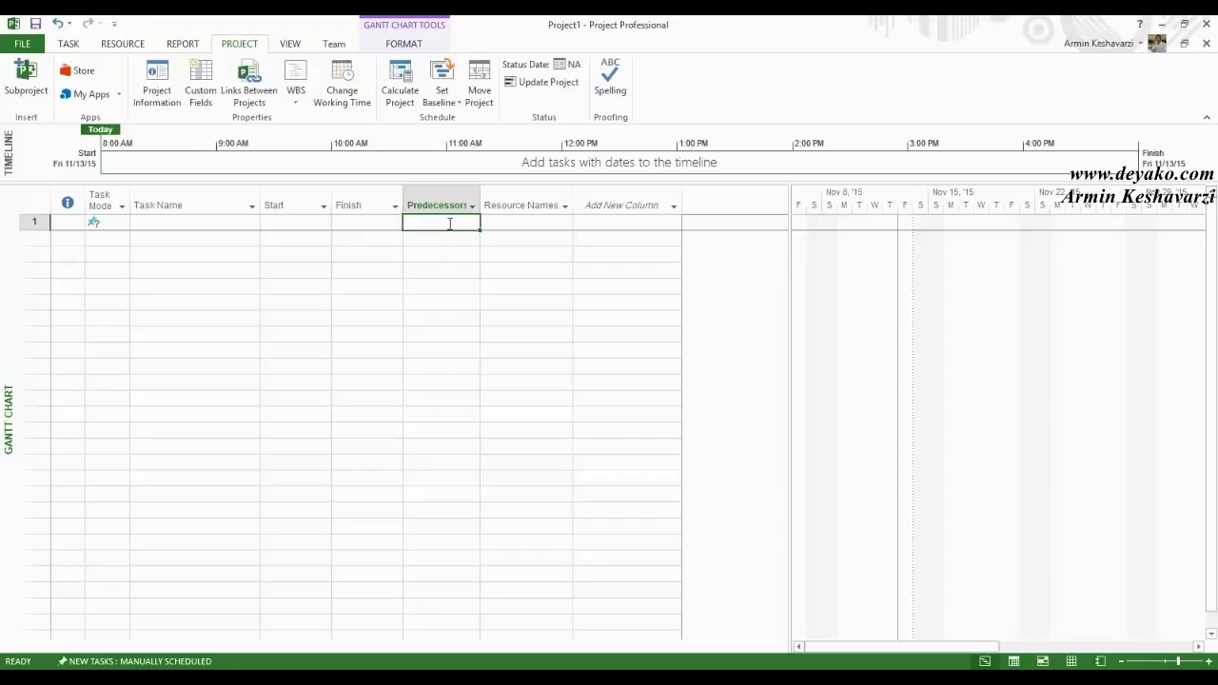
pyautogui.click(449, 203)
pyautogui.rightClick(451, 202)
pyautogui.click(543, 319)
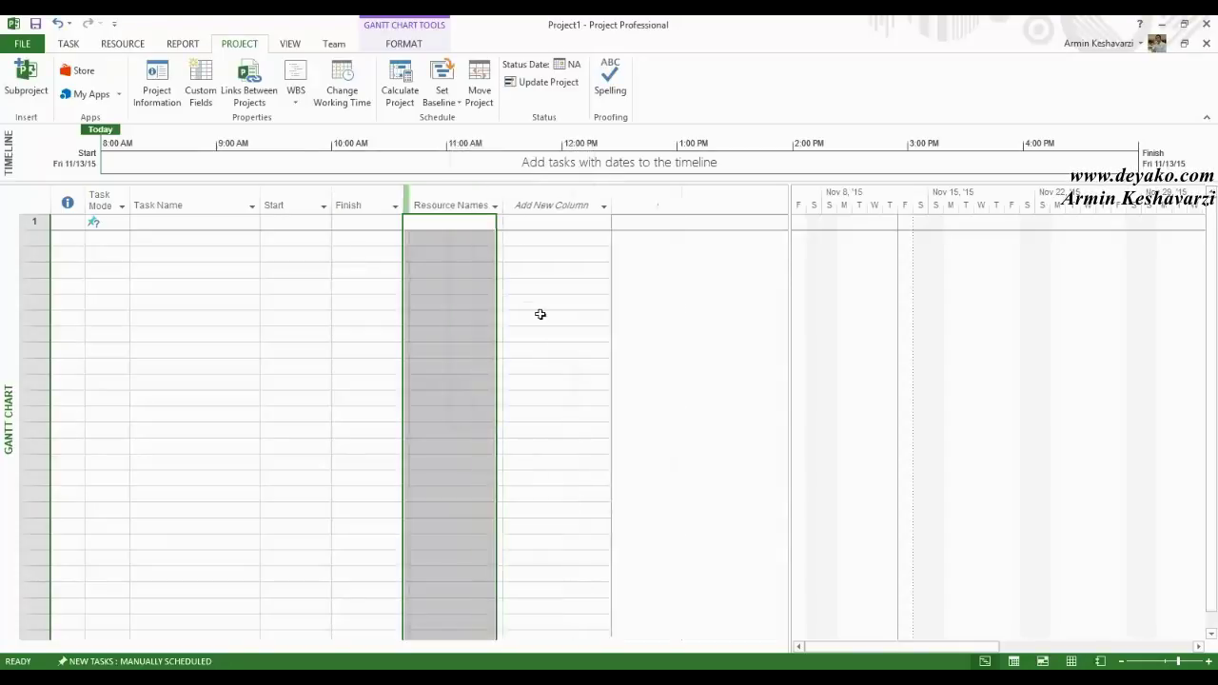
pyautogui.rightClick(439, 203)
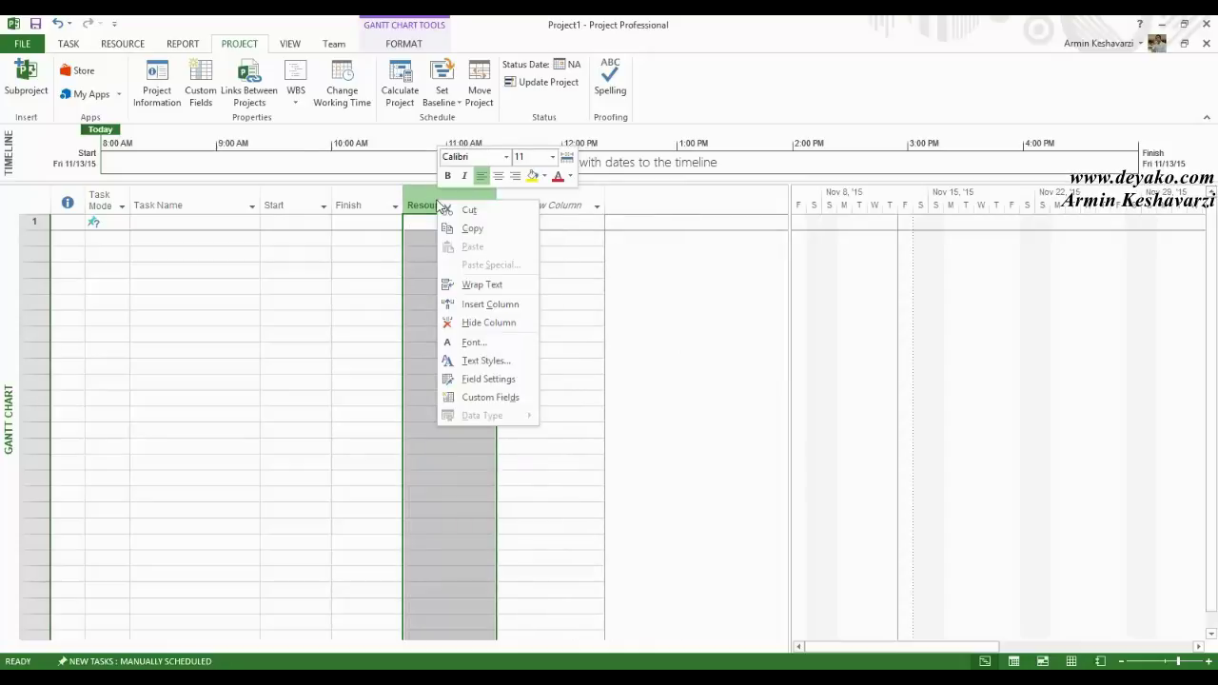
pyautogui.click(527, 323)
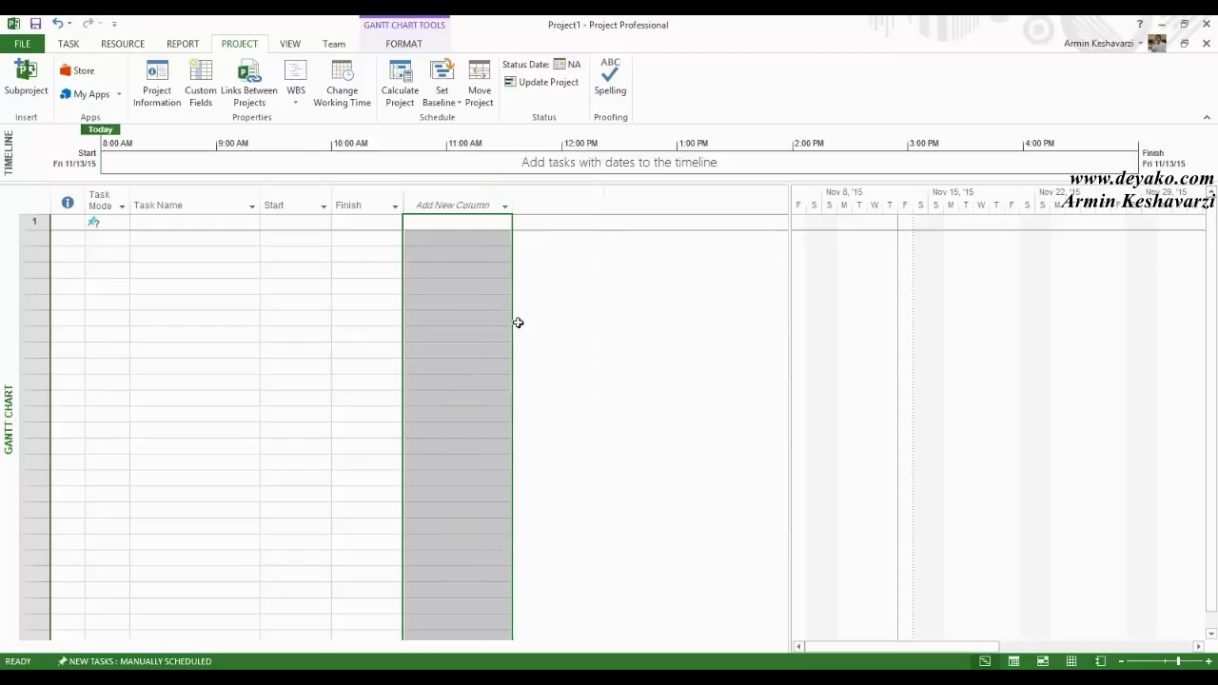
pyautogui.moveTo(792, 288); pyautogui.dragTo(542, 306)
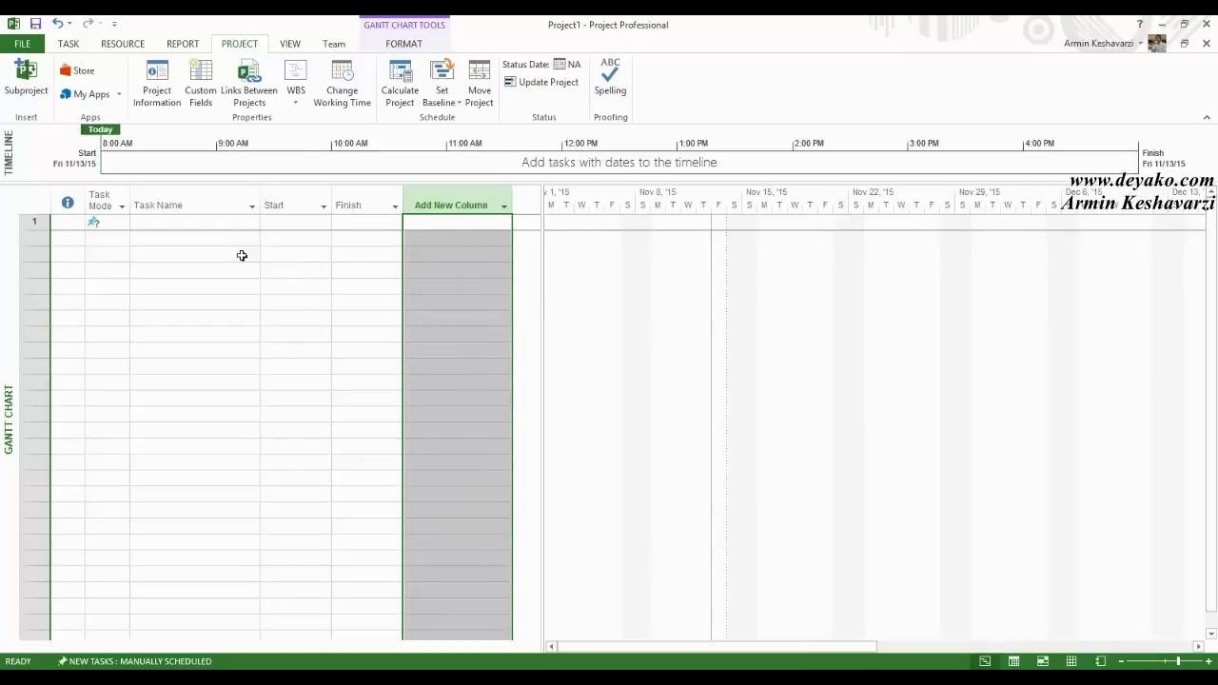
# - Examine the Task Mode options offered for the first row
pyautogui.click(123, 221)
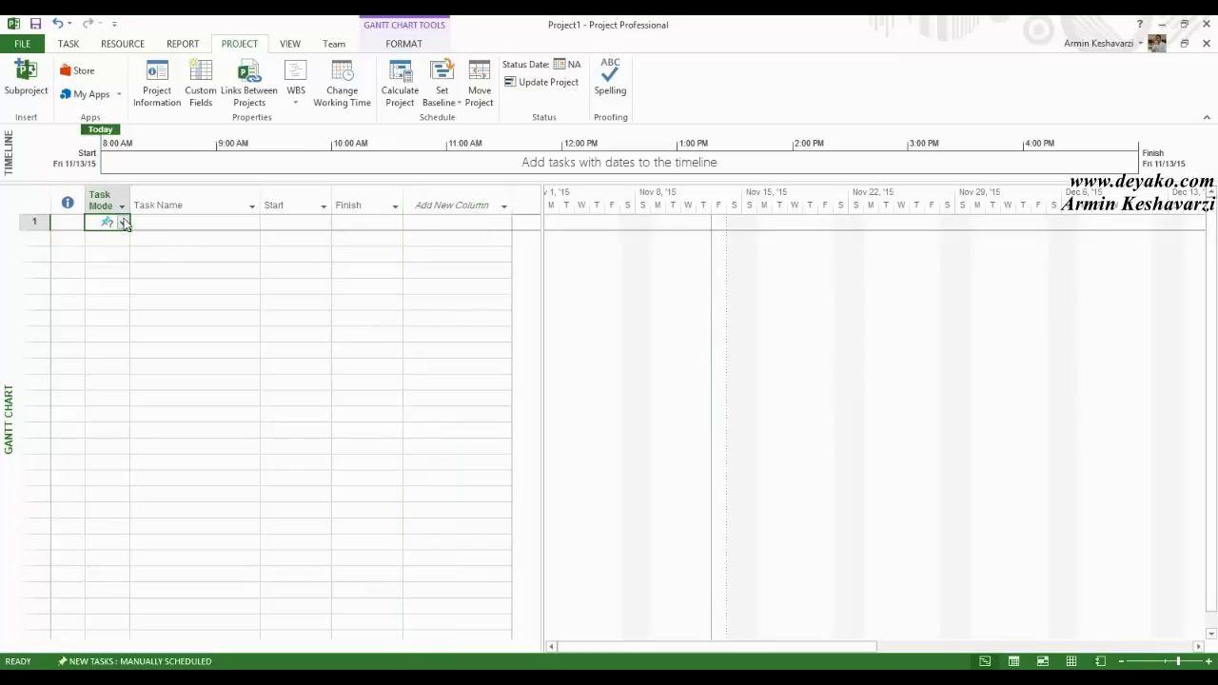
pyautogui.click(123, 222)
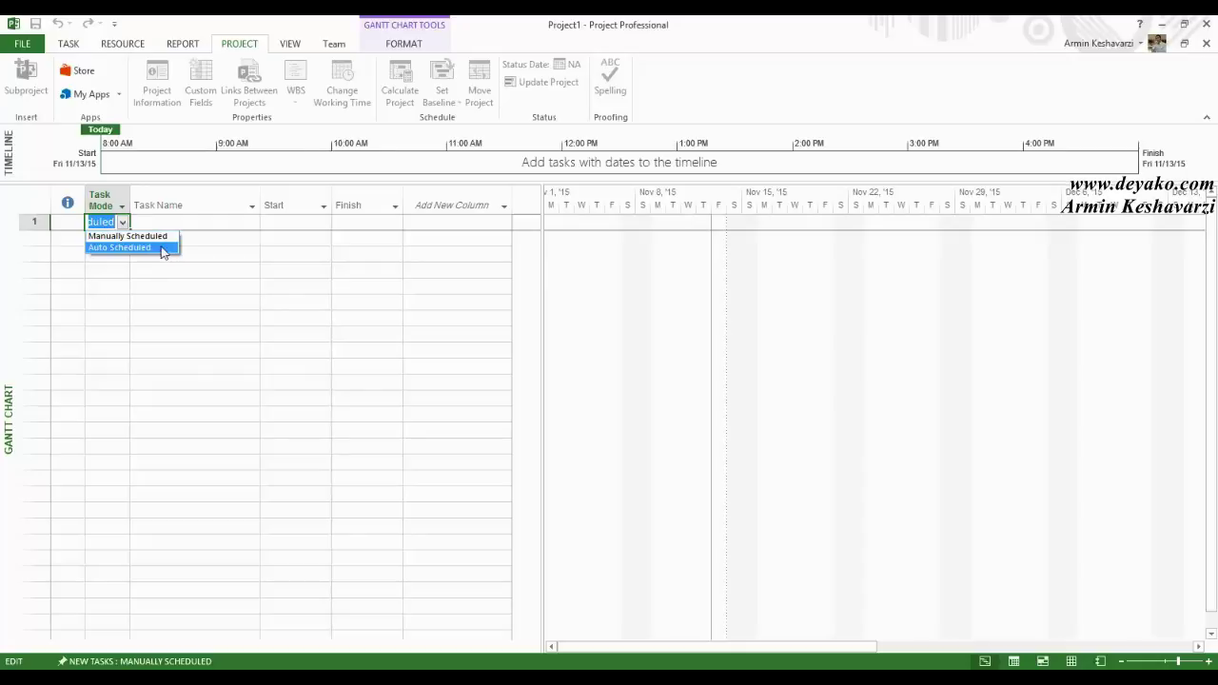
pyautogui.press('Escape')
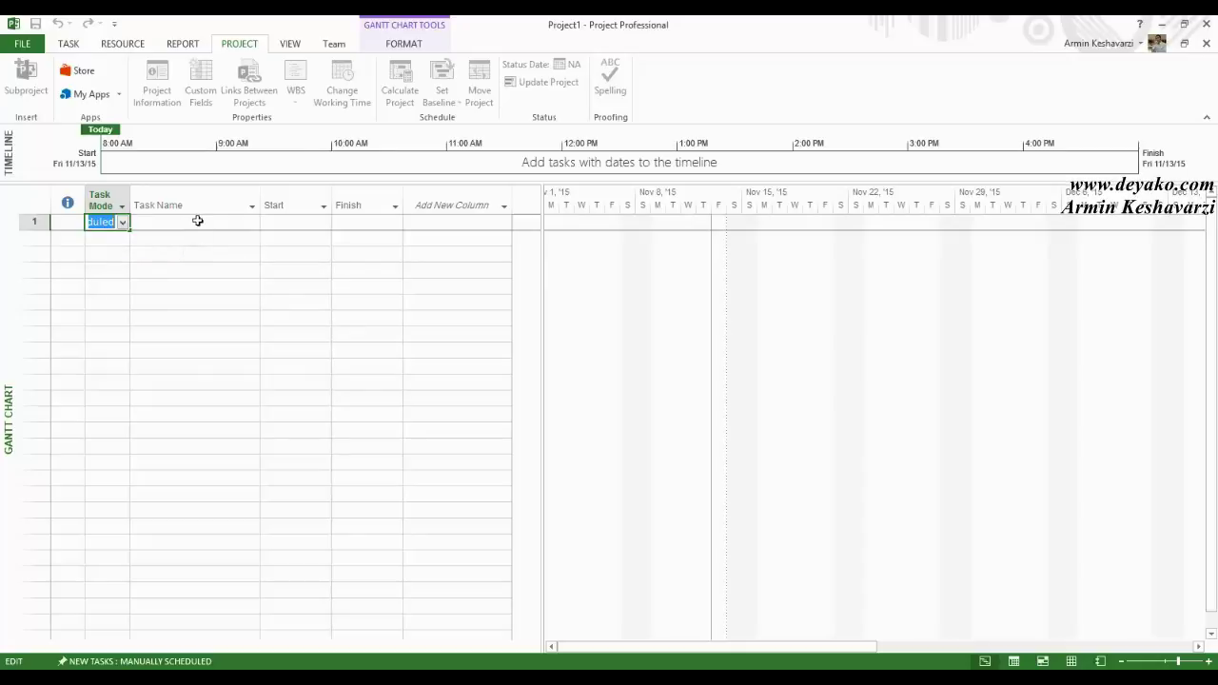
# - Set the scheduling mode for new tasks to Auto Scheduled
pyautogui.rightClick(69, 662)
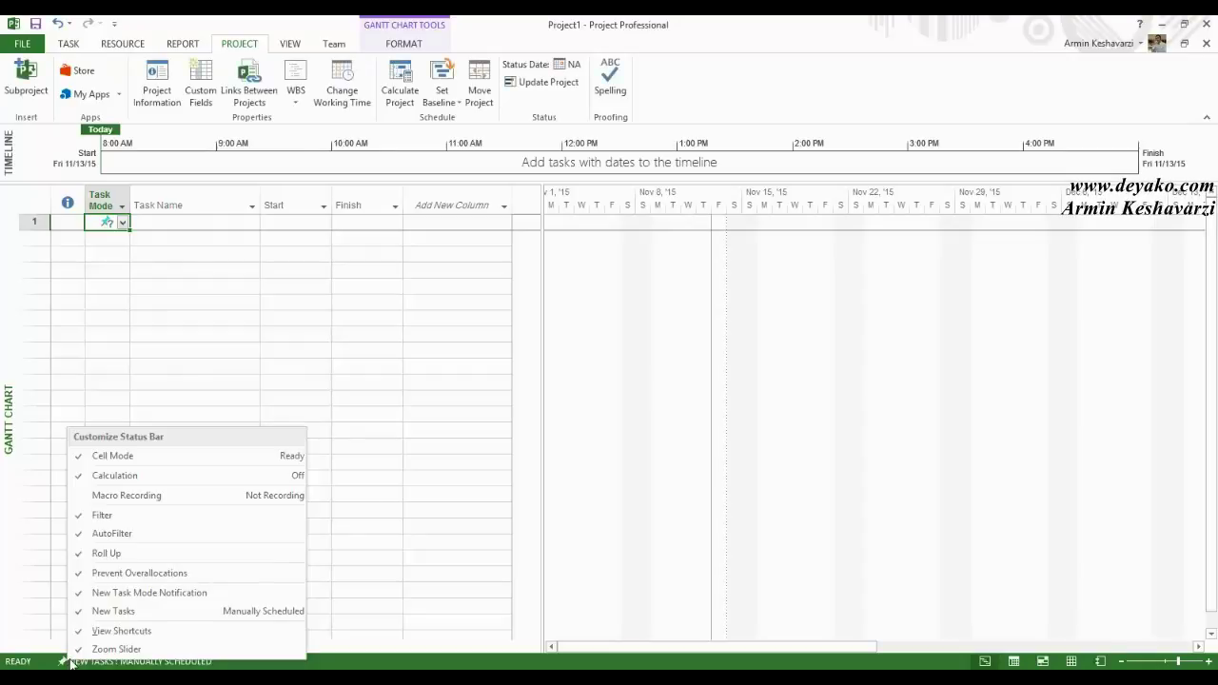
pyautogui.click(61, 661)
pyautogui.click(83, 623)
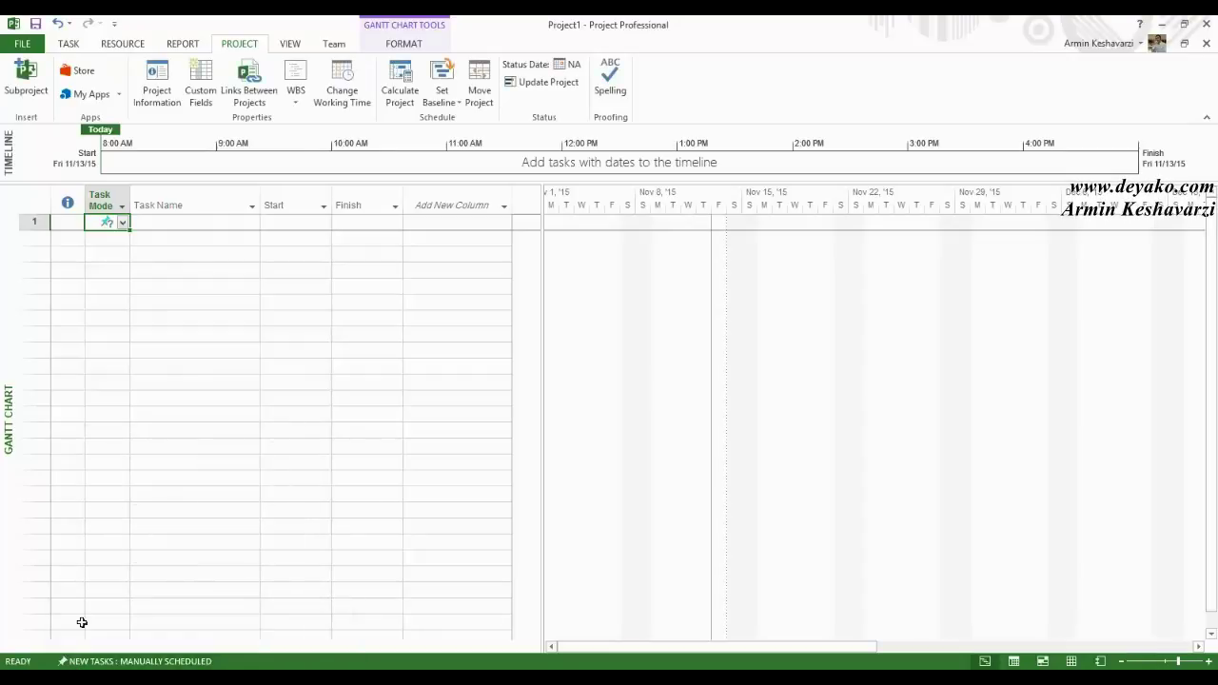
pyautogui.click(182, 379)
# - Set the Task Mode of the first row to Auto Scheduled
pyautogui.click(105, 223)
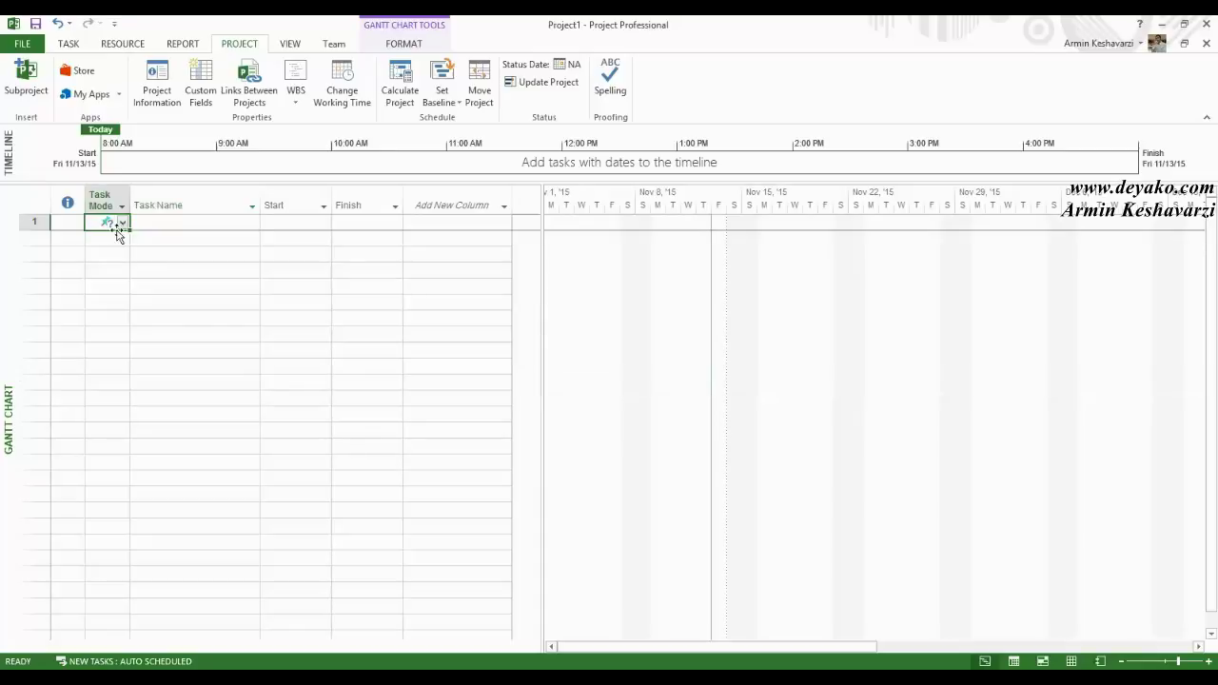
pyautogui.click(124, 229)
pyautogui.click(125, 249)
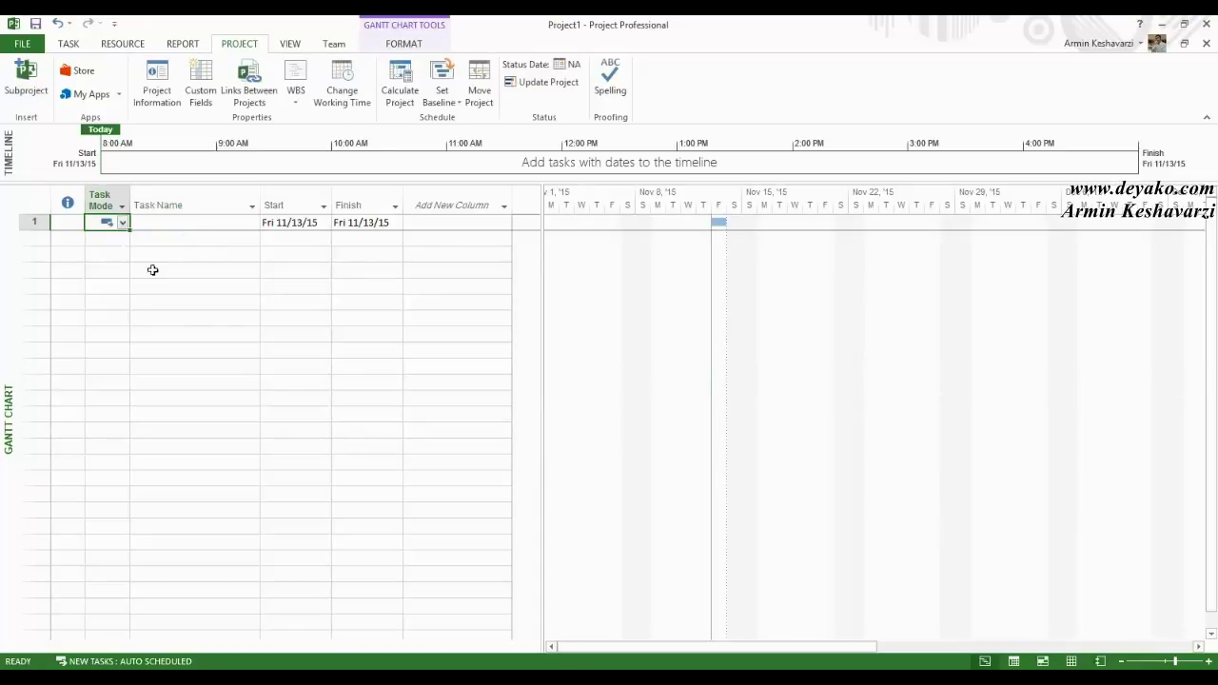
pyautogui.click(143, 255)
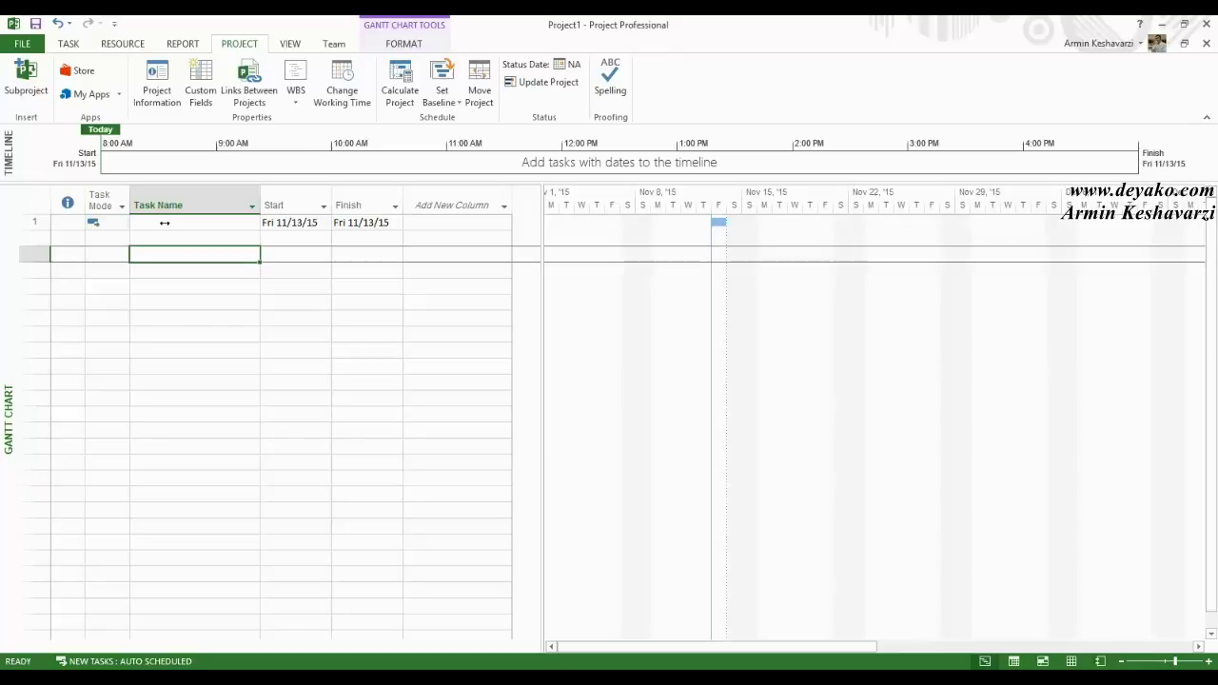
# - Name the first task "انجام طرح پژوهشی" in the Task Name column
pyautogui.click(165, 222)
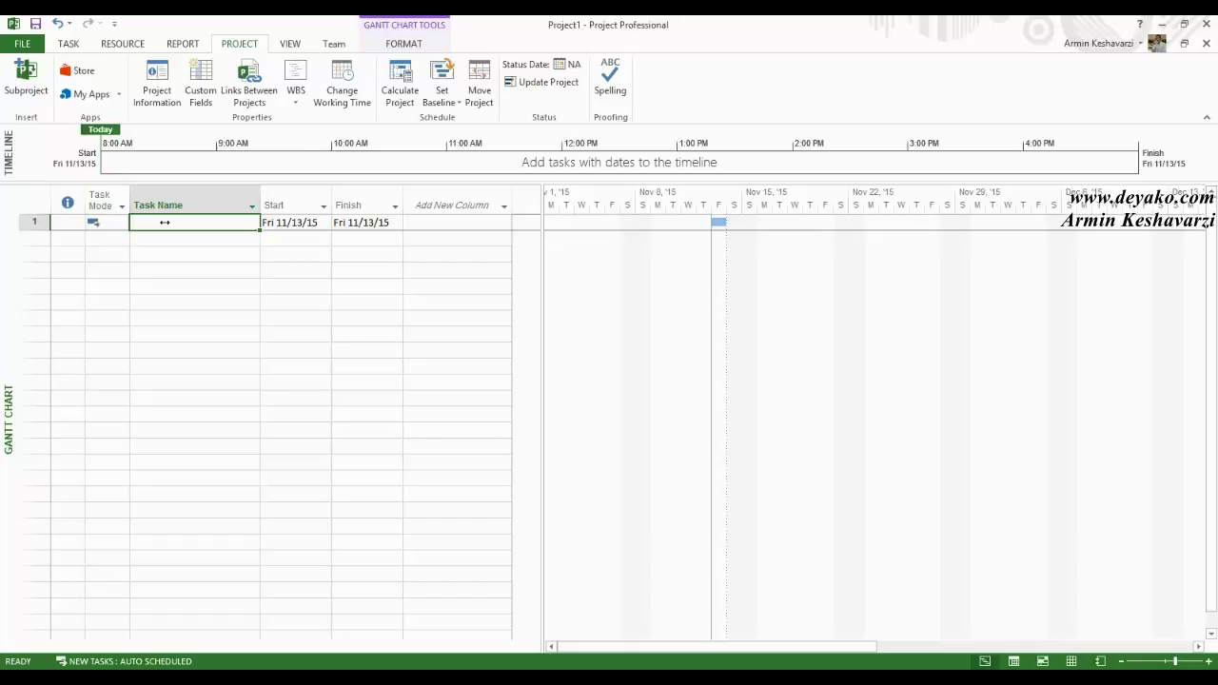
pyautogui.write('xv')
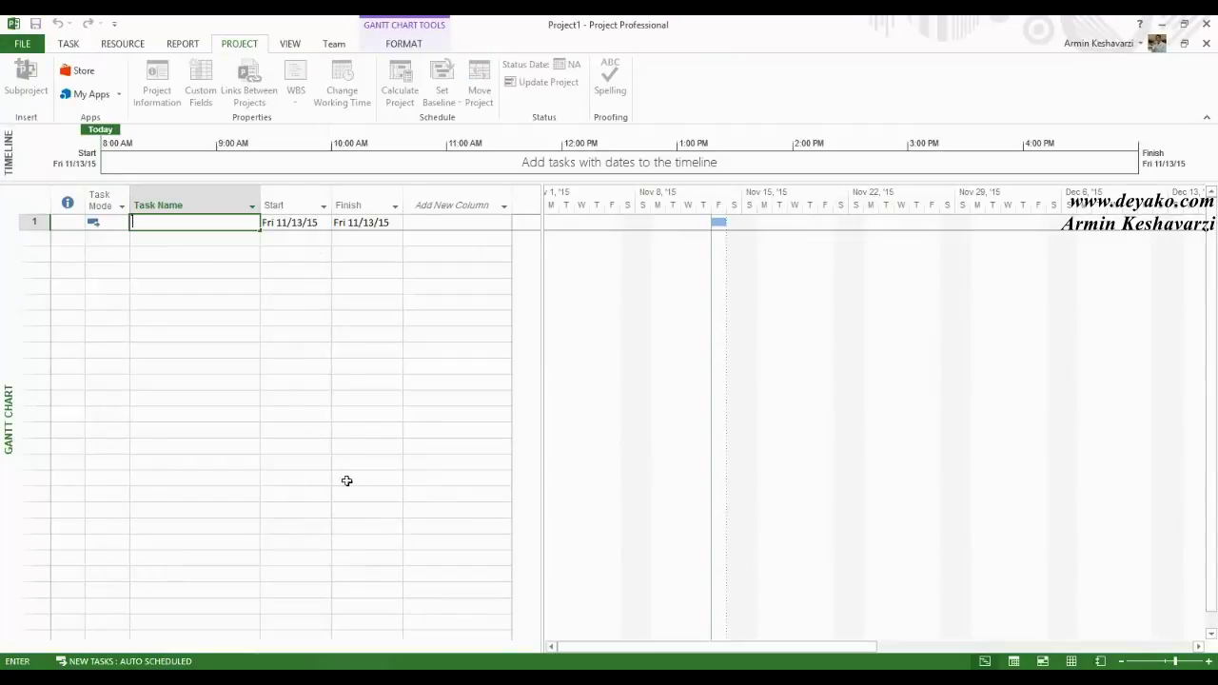
pyautogui.write('م ')
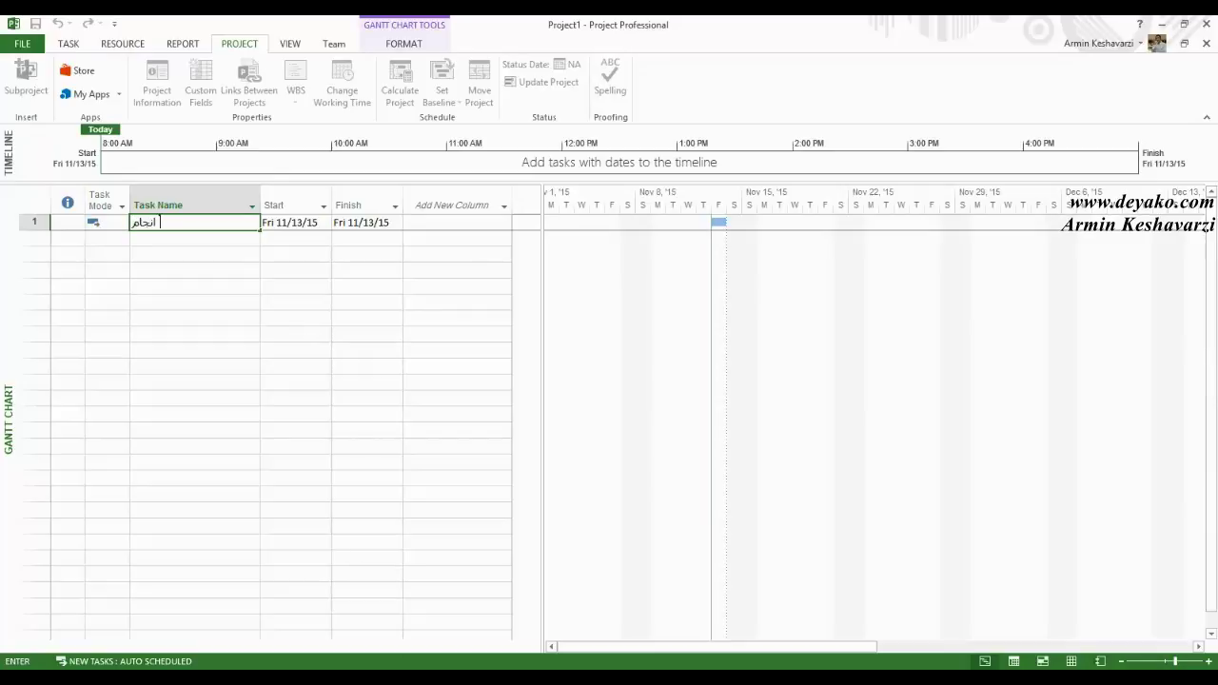
pyautogui.write('طرح پژو')
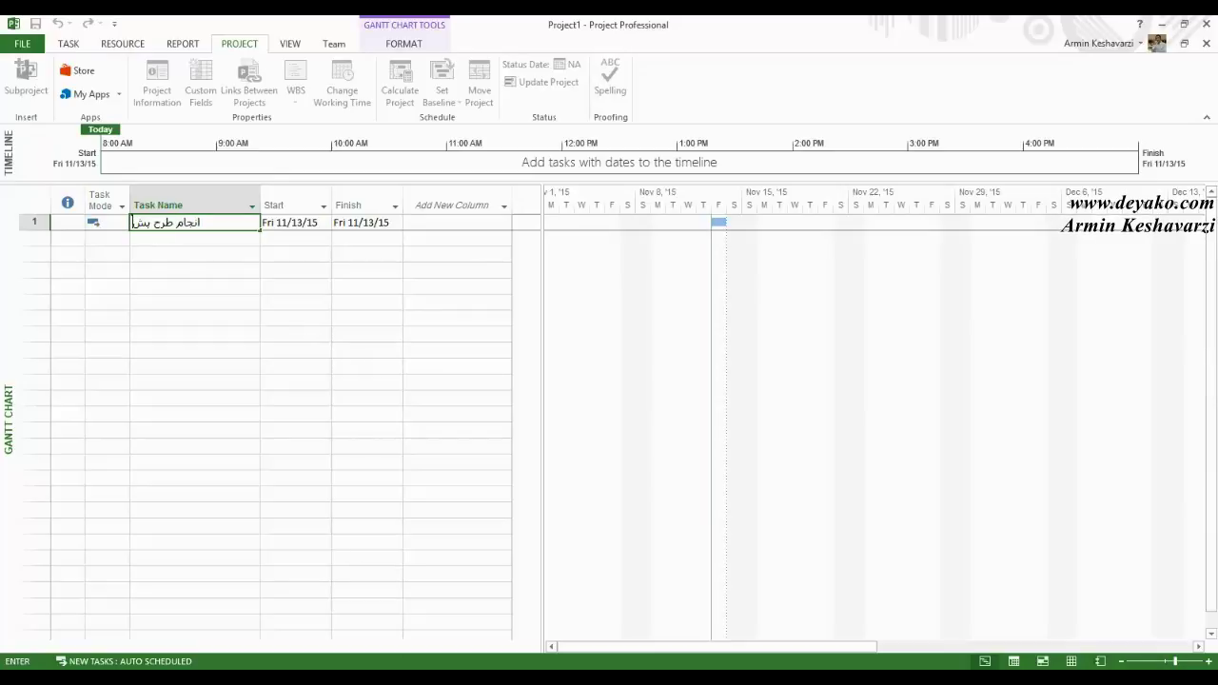
pyautogui.press('BackSpace')
pyautogui.press('BackSpace')
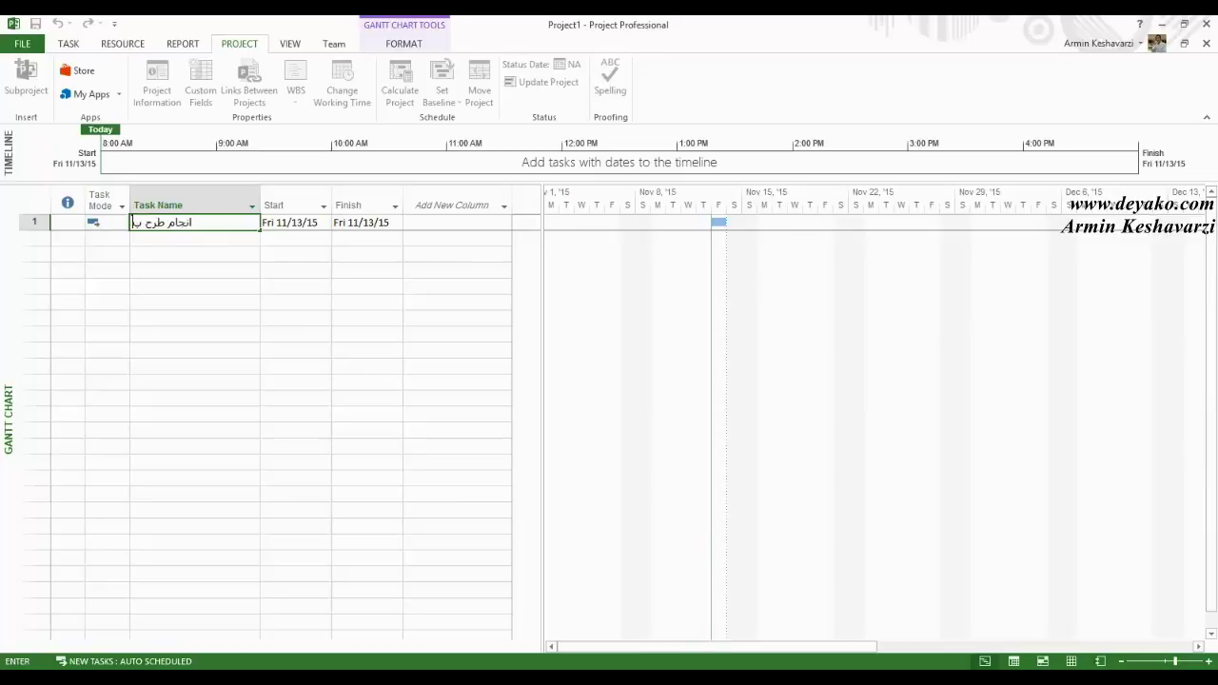
pyautogui.press('BackSpace')
pyautogui.write('زهشی')
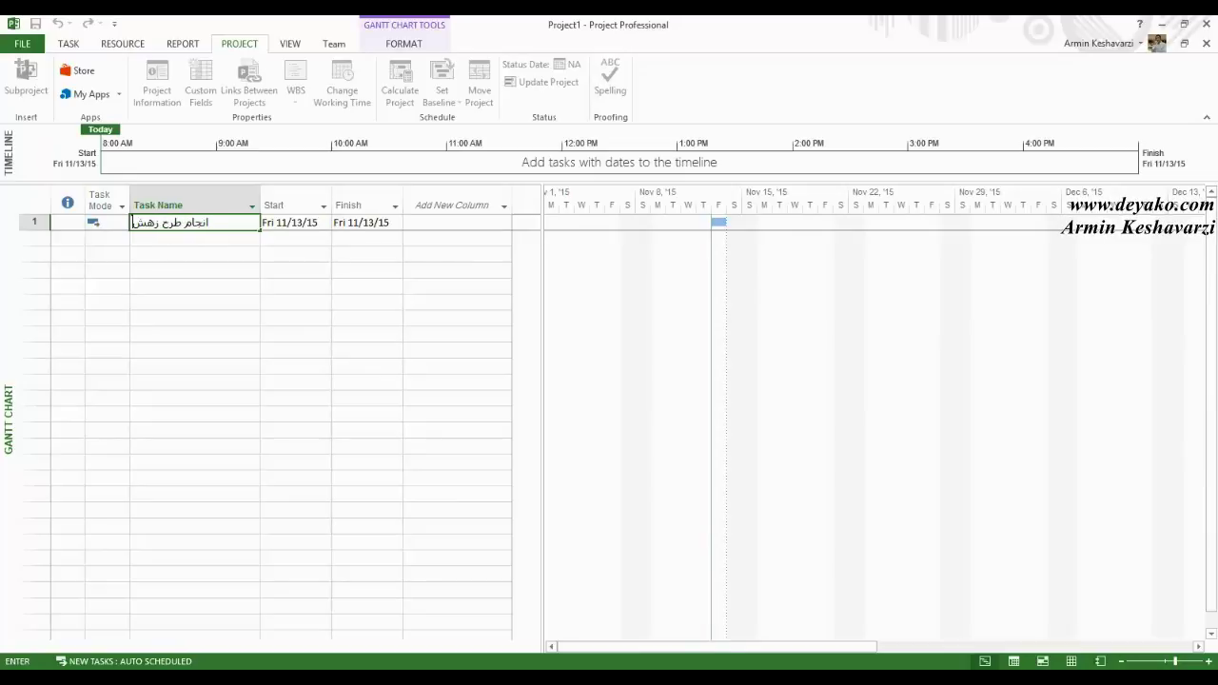
pyautogui.press('BackSpace')
pyautogui.press('BackSpace')
pyautogui.press('BackSpace')
pyautogui.press('BackSpace')
pyautogui.write('پژوهشی')
pyautogui.press('Escape')
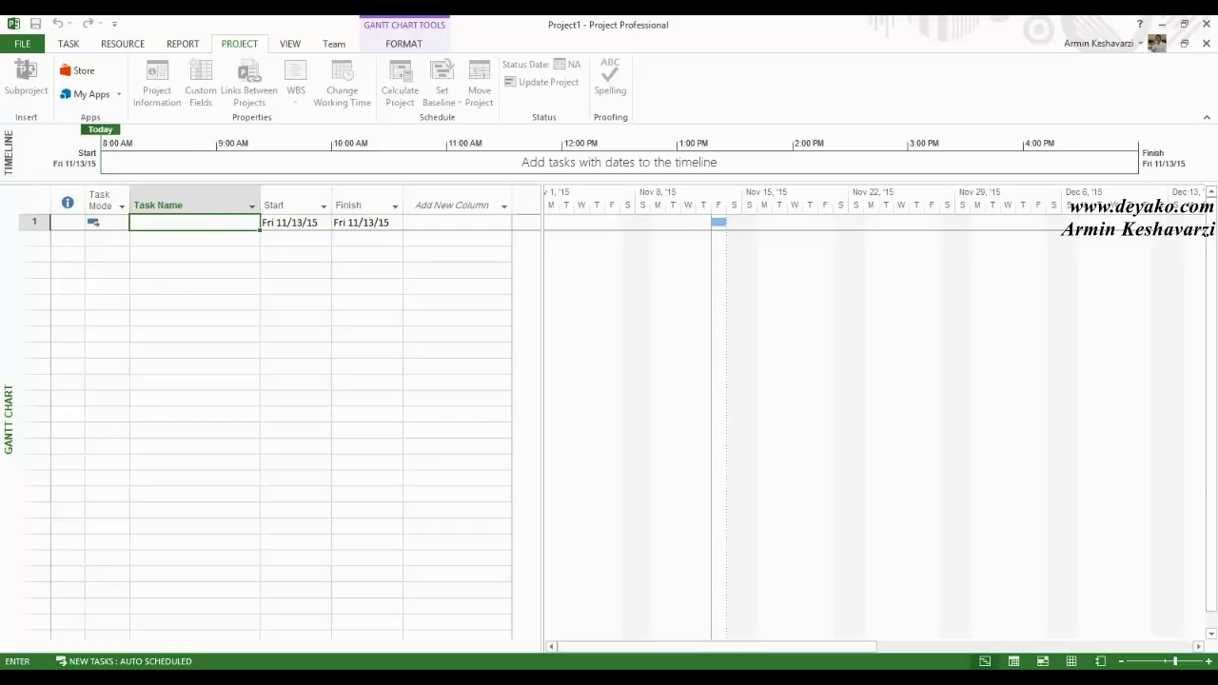
pyautogui.press('Return')
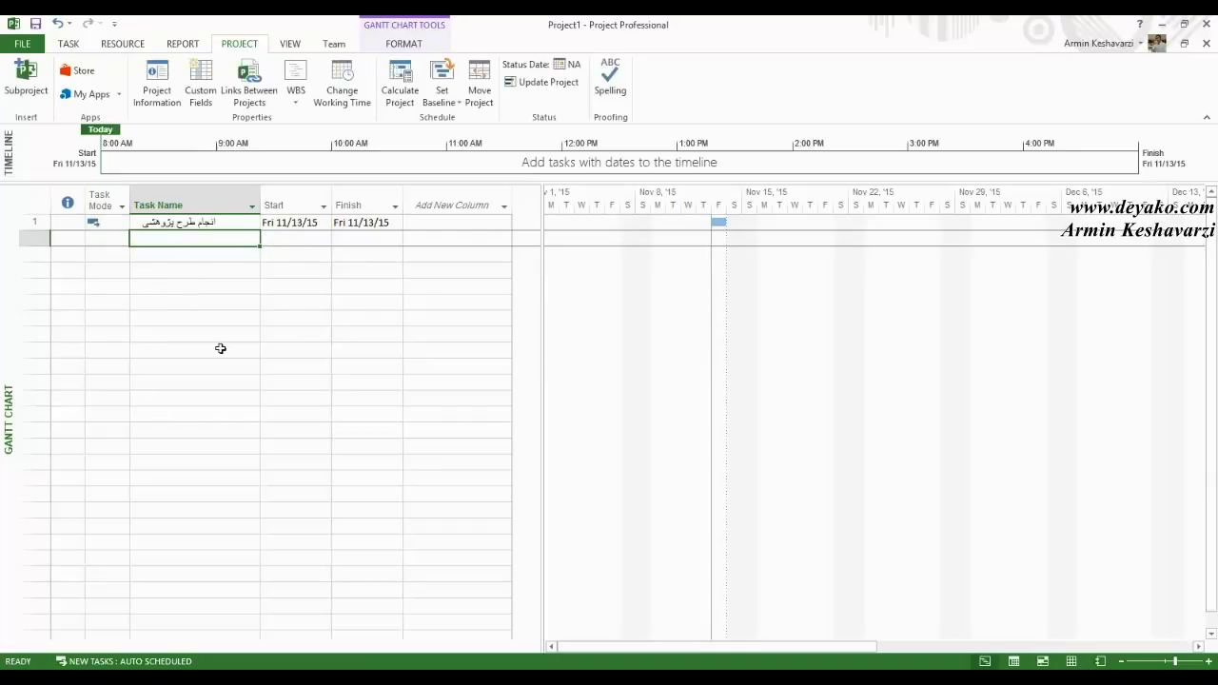
# - Switch to the Word outline and review the headings and sub-items of sections 1.1 and 1.2
pyautogui.hotkey('alt', 'Tab')
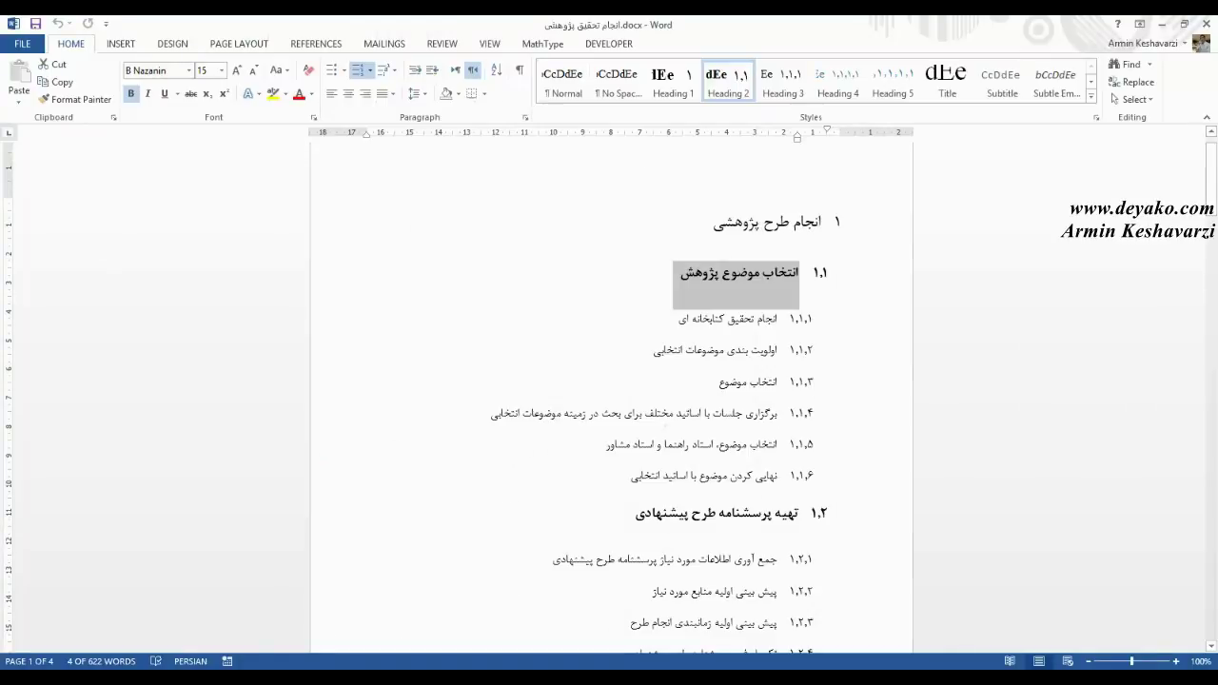
pyautogui.scroll(-10, 611, 390)
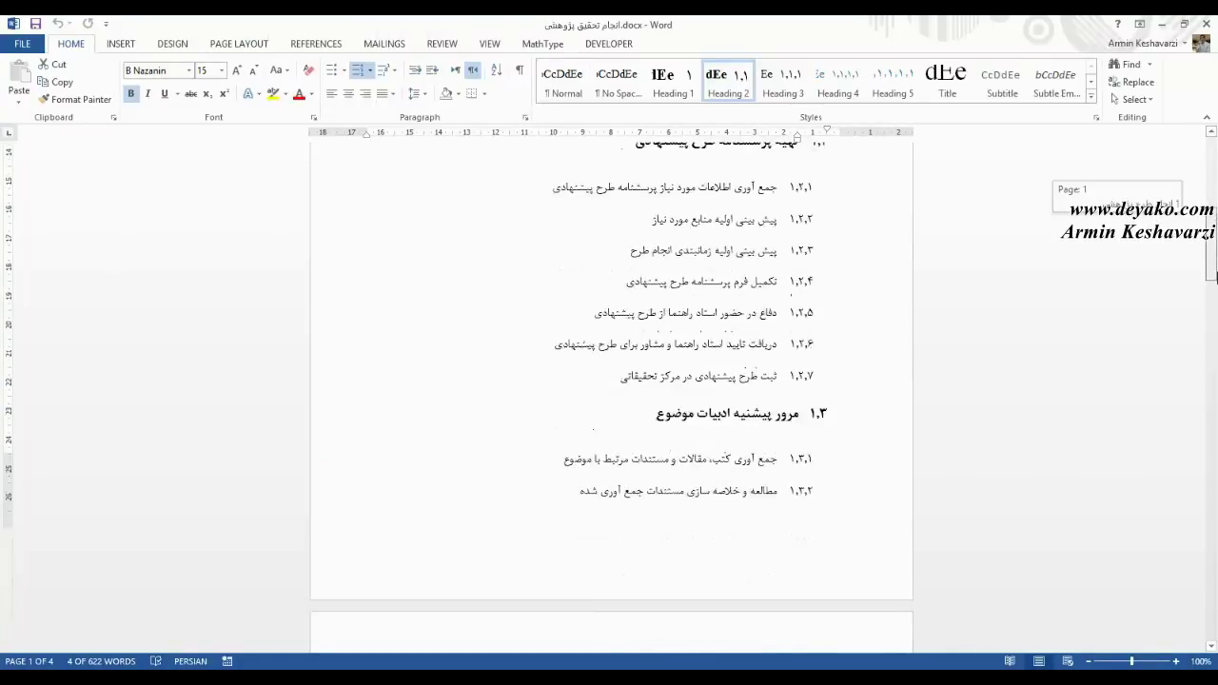
pyautogui.scroll(10, 611, 390)
pyautogui.moveTo(1212, 191); pyautogui.dragTo(1211, 152)
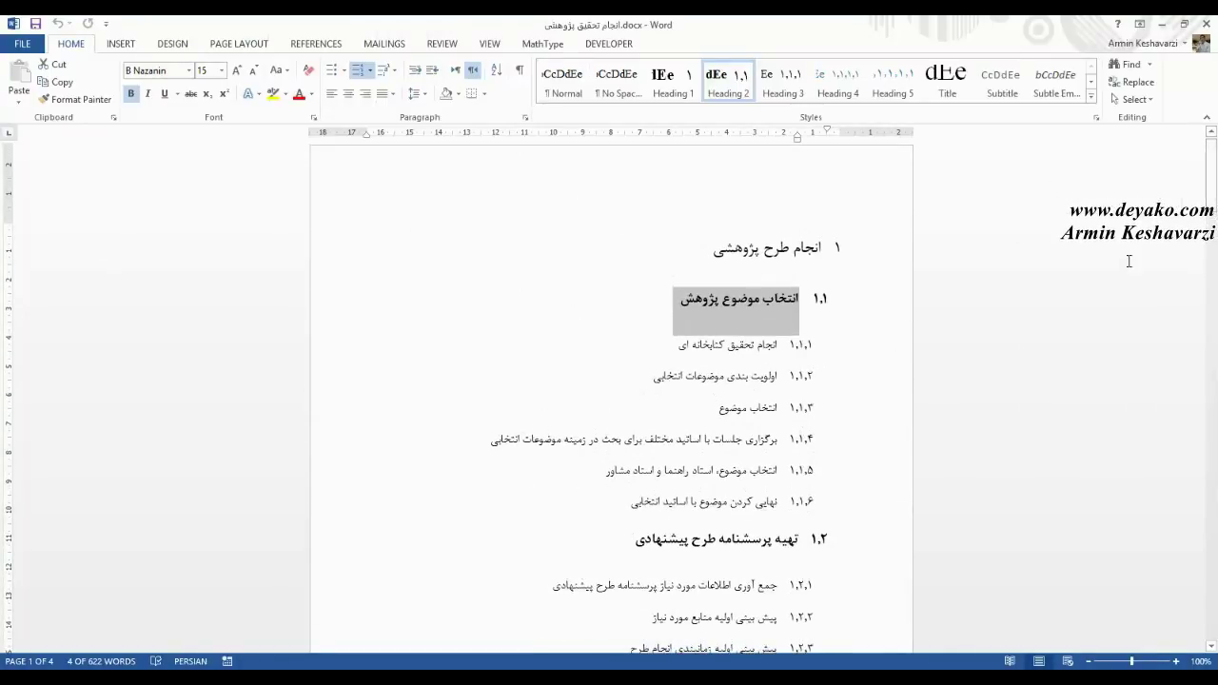
pyautogui.tripleClick(733, 347)
pyautogui.moveTo(744, 381); pyautogui.dragTo(612, 511)
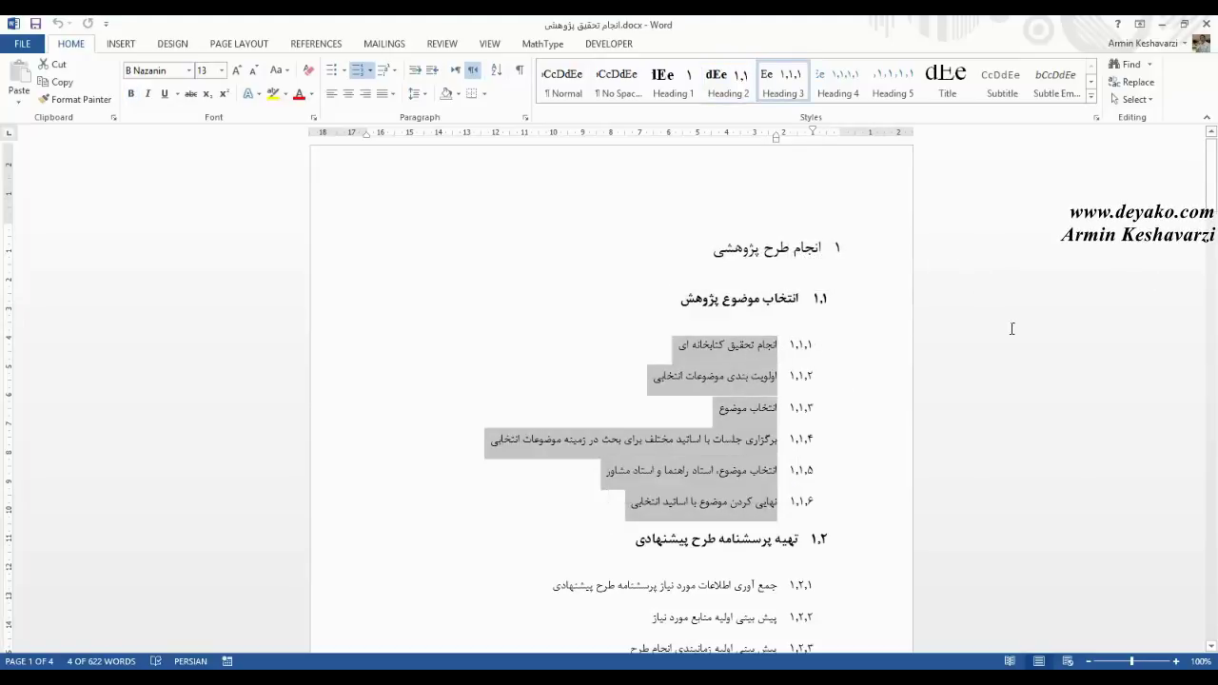
pyautogui.moveTo(1214, 188); pyautogui.dragTo(1215, 229)
pyautogui.moveTo(623, 466); pyautogui.dragTo(817, 311)
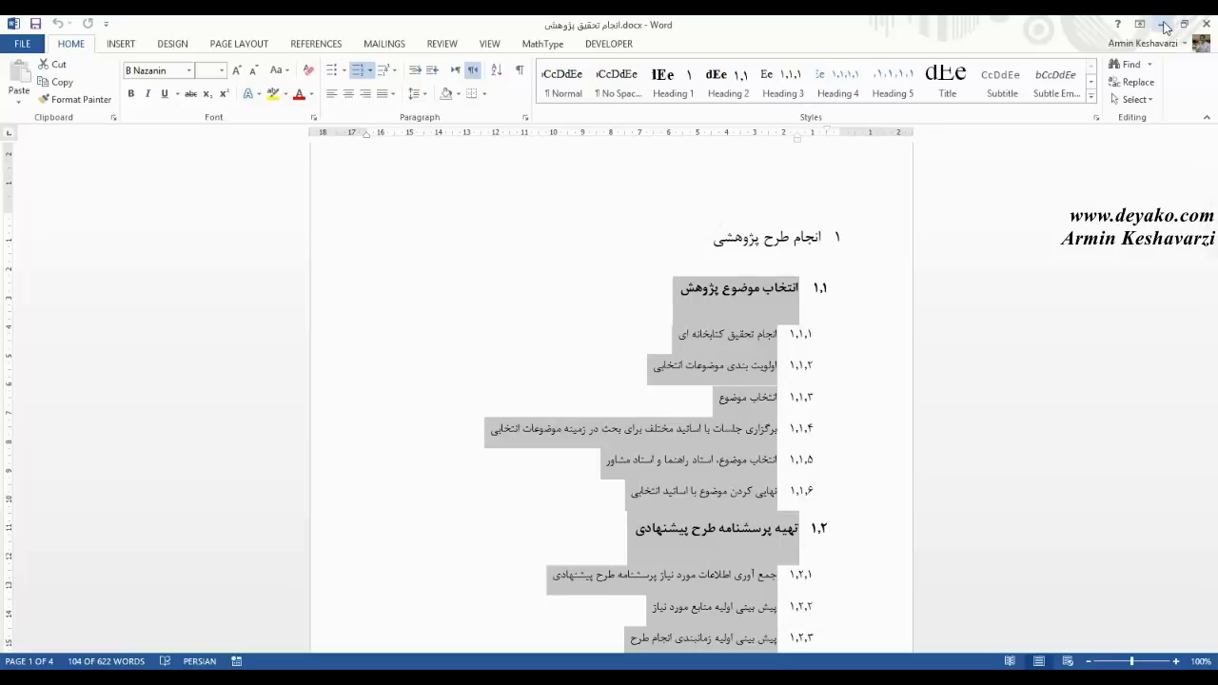
# - Return to Project and name the second task "انتخاب موضوع پژوهشی"
pyautogui.click(1162, 25)
pyautogui.write('انتخاب موضوع')
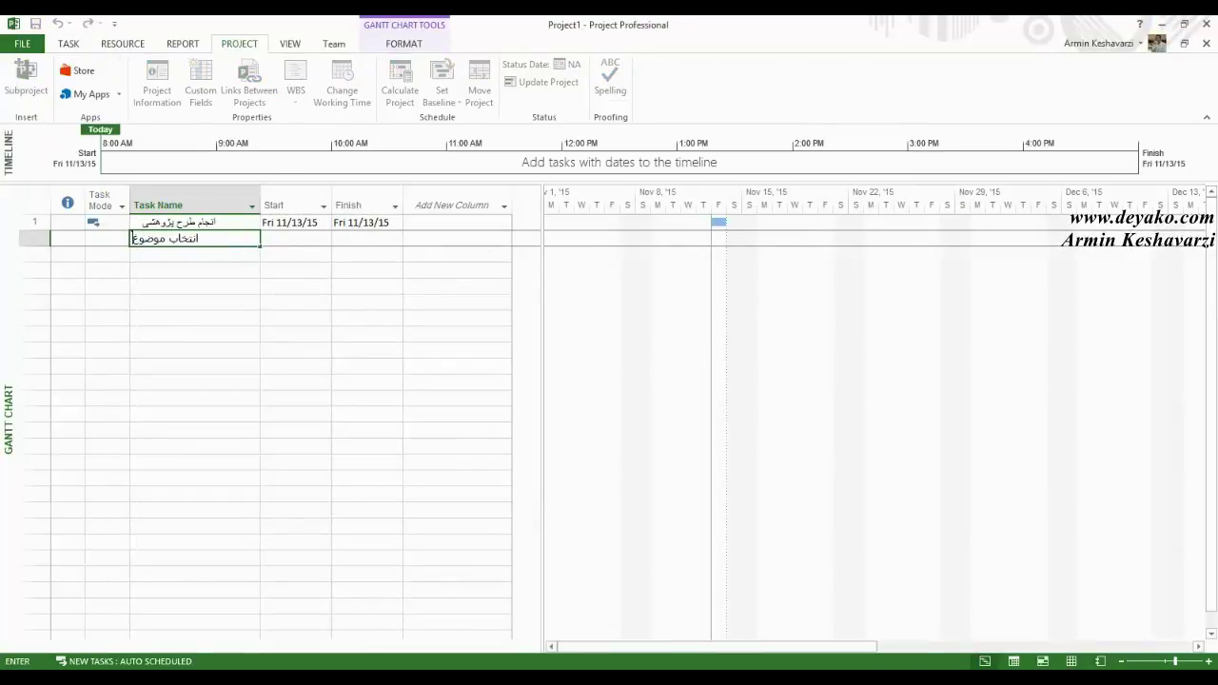
pyautogui.write('ع')
pyautogui.press('BackSpace')
pyautogui.press('BackSpace')
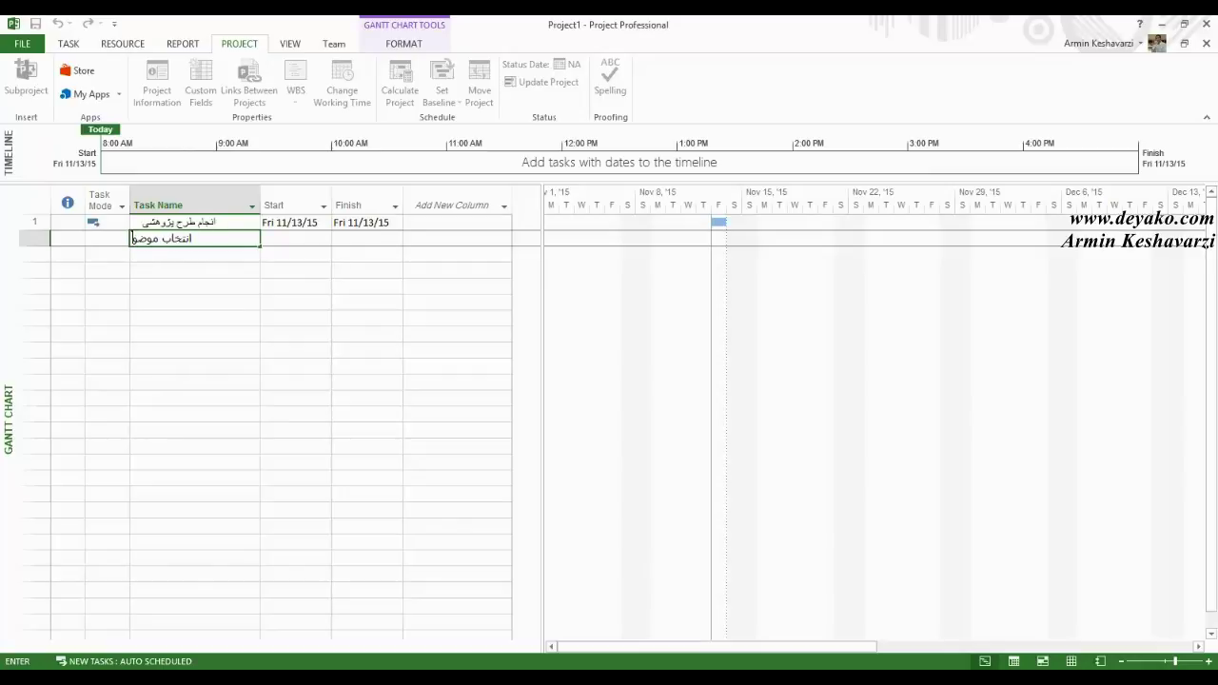
pyautogui.write('ع پژوهشی')
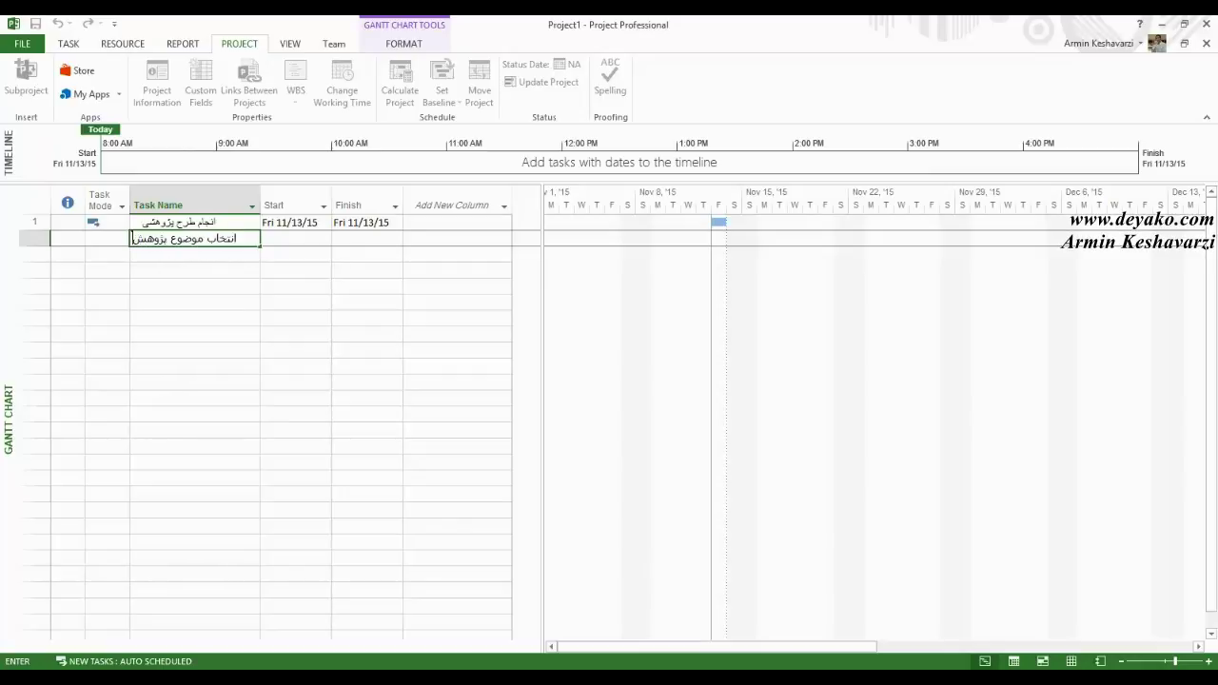
pyautogui.click(235, 259)
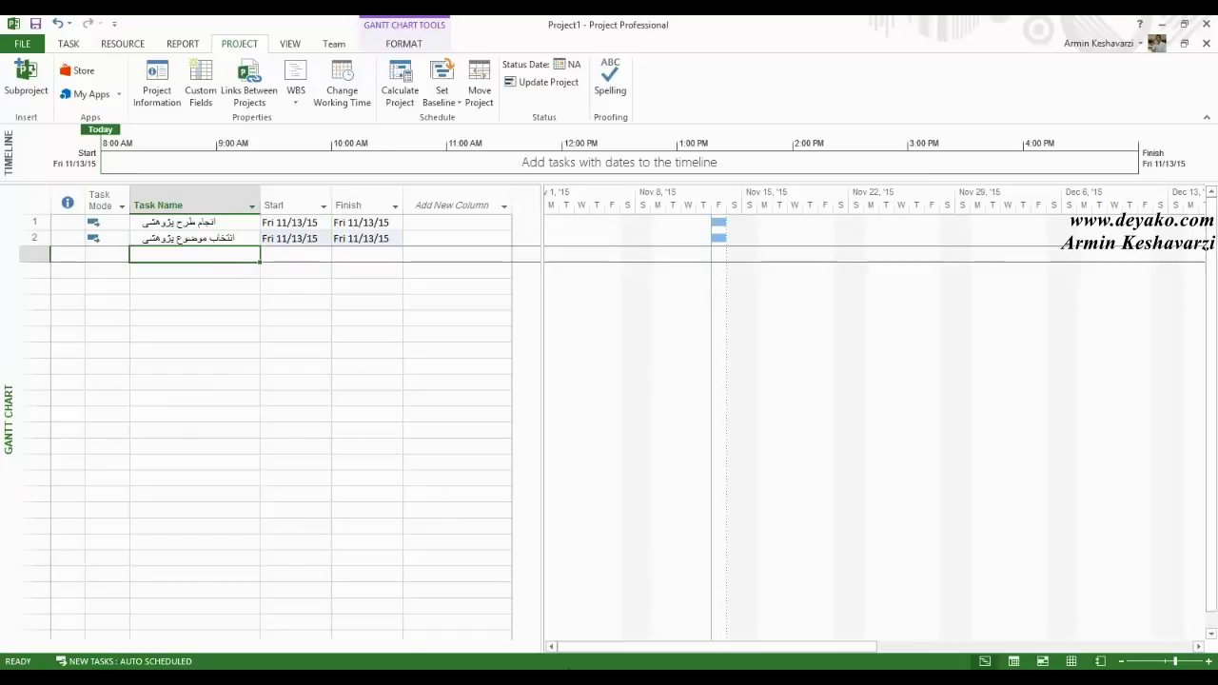
# - Switch to Word and copy outline items 1.1.1 and 1.1.2 under "انتخاب موضوع پژوهش"
pyautogui.click(581, 678)
pyautogui.hotkey('alt', 'Tab')
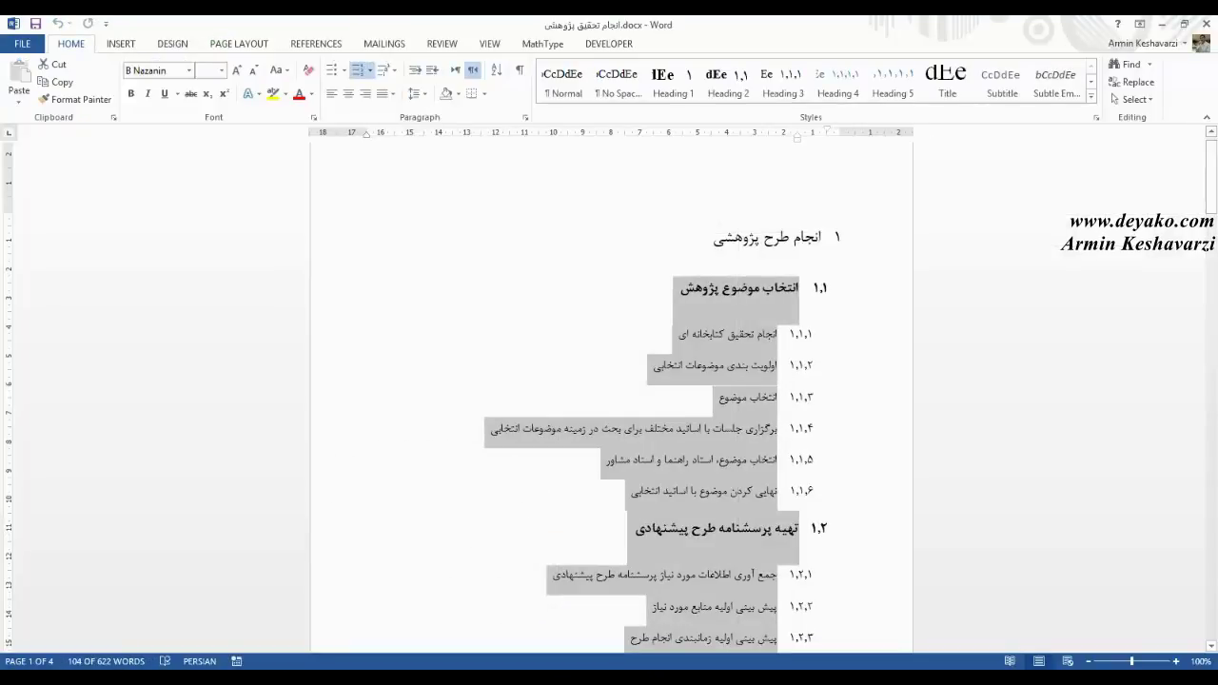
pyautogui.moveTo(1212, 160); pyautogui.dragTo(1212, 173)
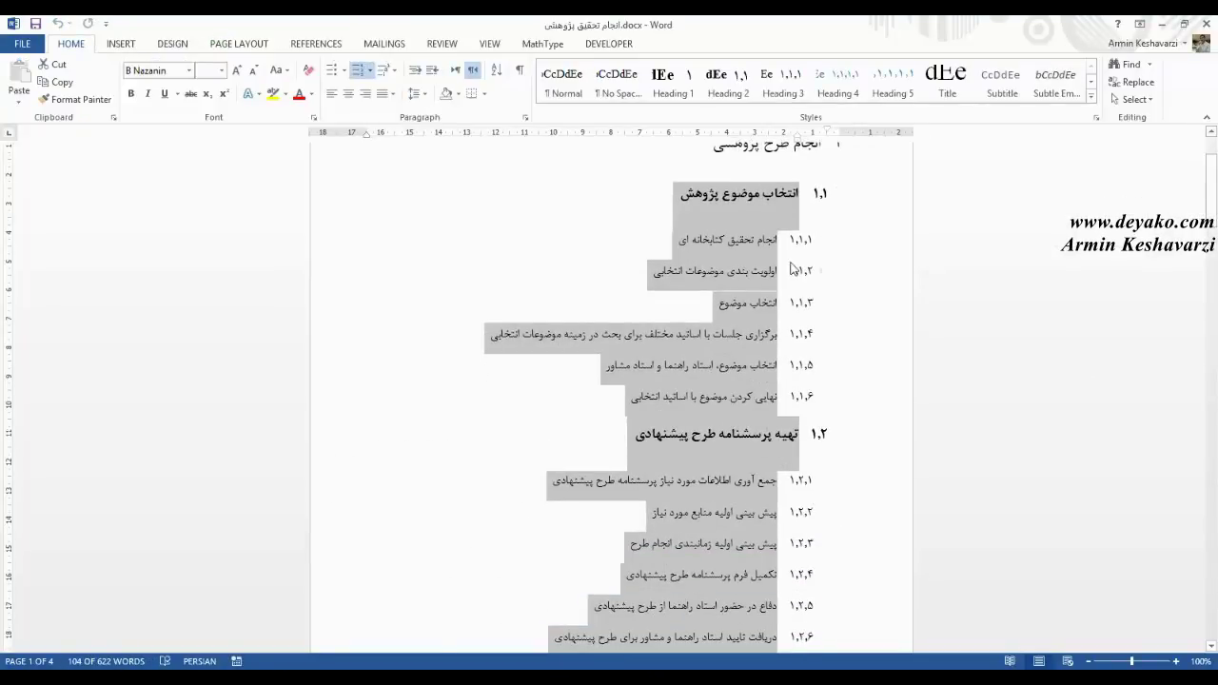
pyautogui.click(705, 239)
pyautogui.moveTo(651, 272); pyautogui.dragTo(777, 241)
pyautogui.hotkey('ctrl', 'c')
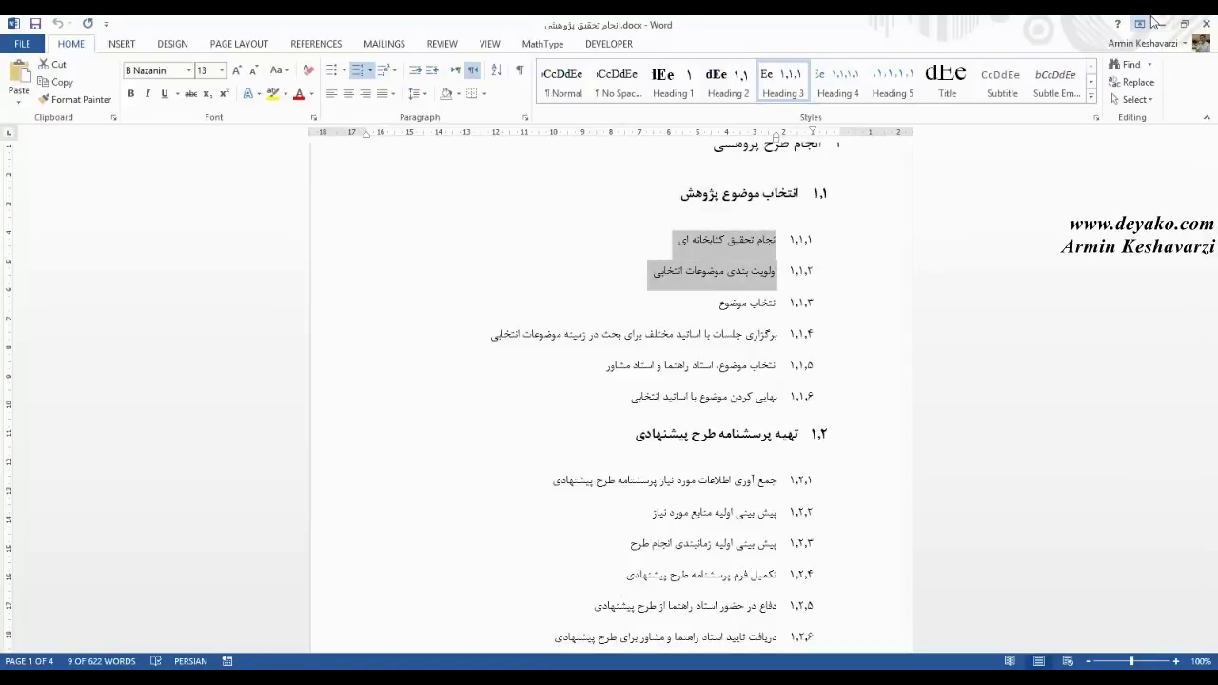
# - Paste the copied items into Project as tasks 3 and 4 and widen the Task Name column to fit them
pyautogui.hotkey('alt', 'Tab')
pyautogui.hotkey('ctrl', 'v')
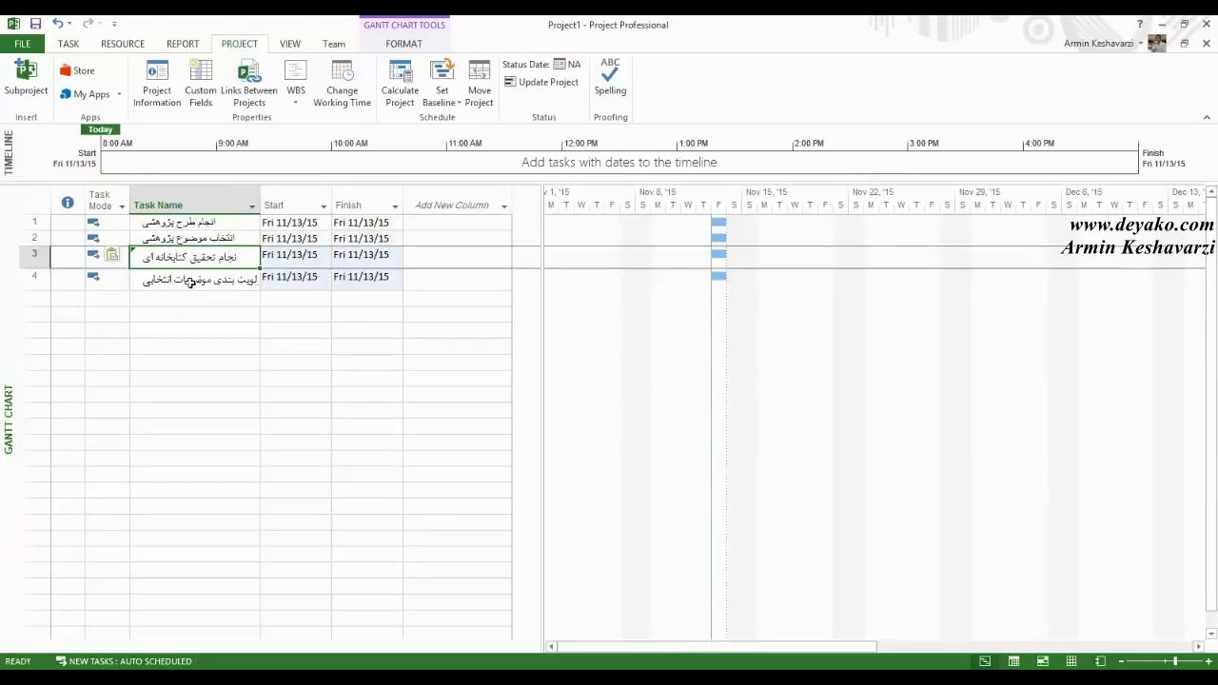
pyautogui.click(175, 291)
pyautogui.click(201, 259)
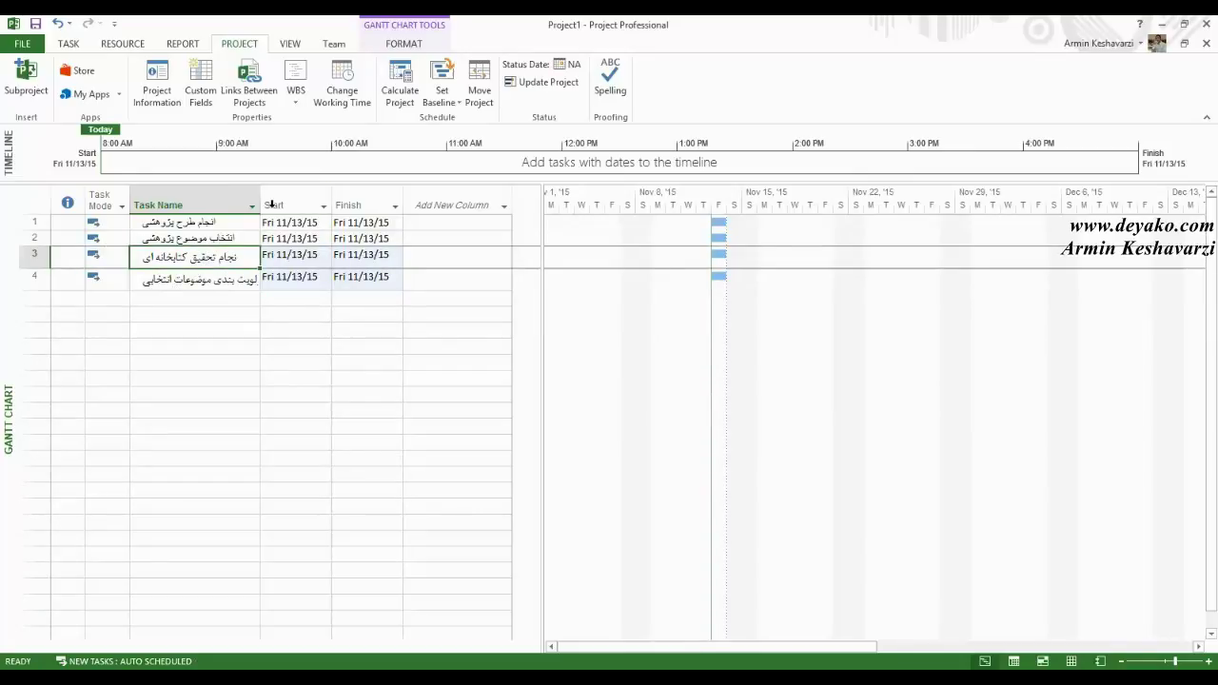
pyautogui.moveTo(259, 205); pyautogui.dragTo(322, 205)
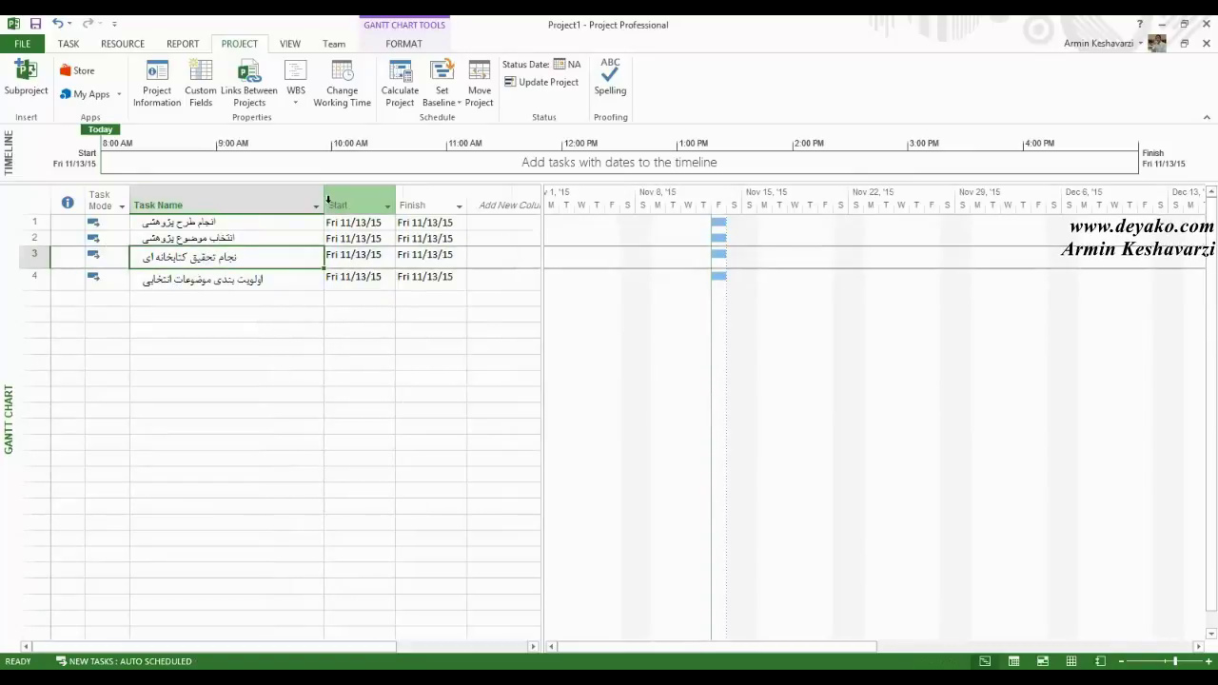
pyautogui.click(202, 301)
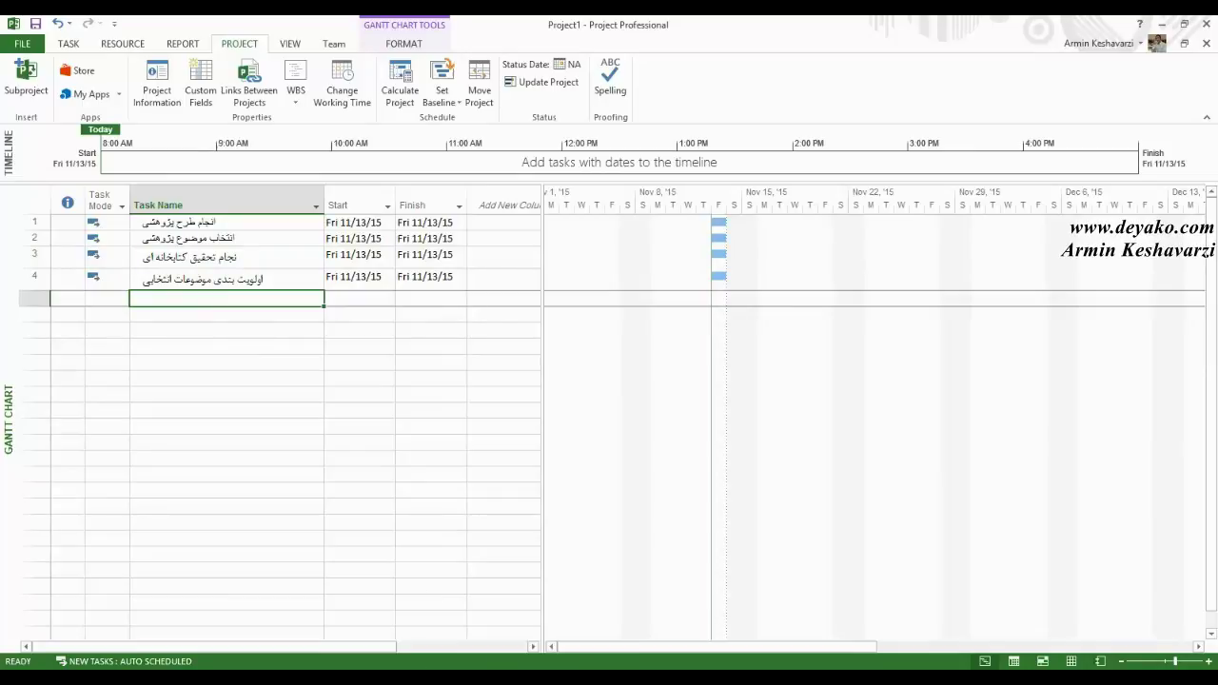
# - Copy the Word outline's heading 1.2, "تهیه پرسشنامه طرح پیشنهادی", and paste it into Project as task 5
pyautogui.hotkey('alt', 'Tab')
pyautogui.scroll(-3, 759, 298)
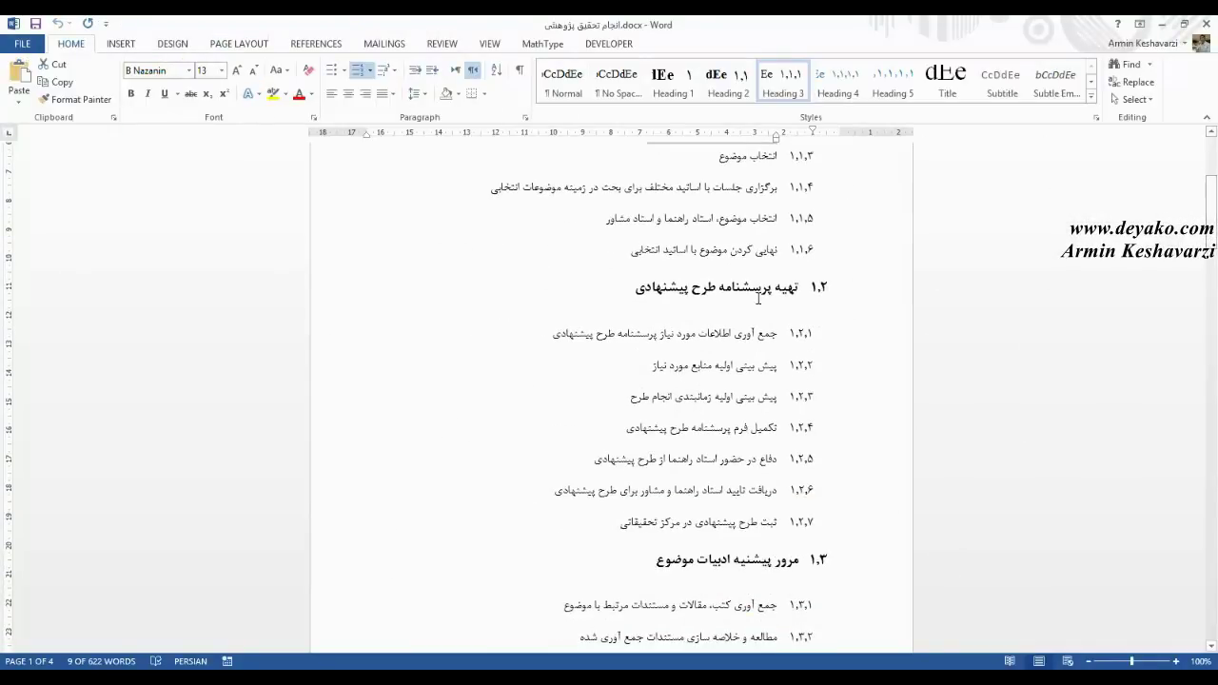
pyautogui.moveTo(586, 303); pyautogui.dragTo(799, 288)
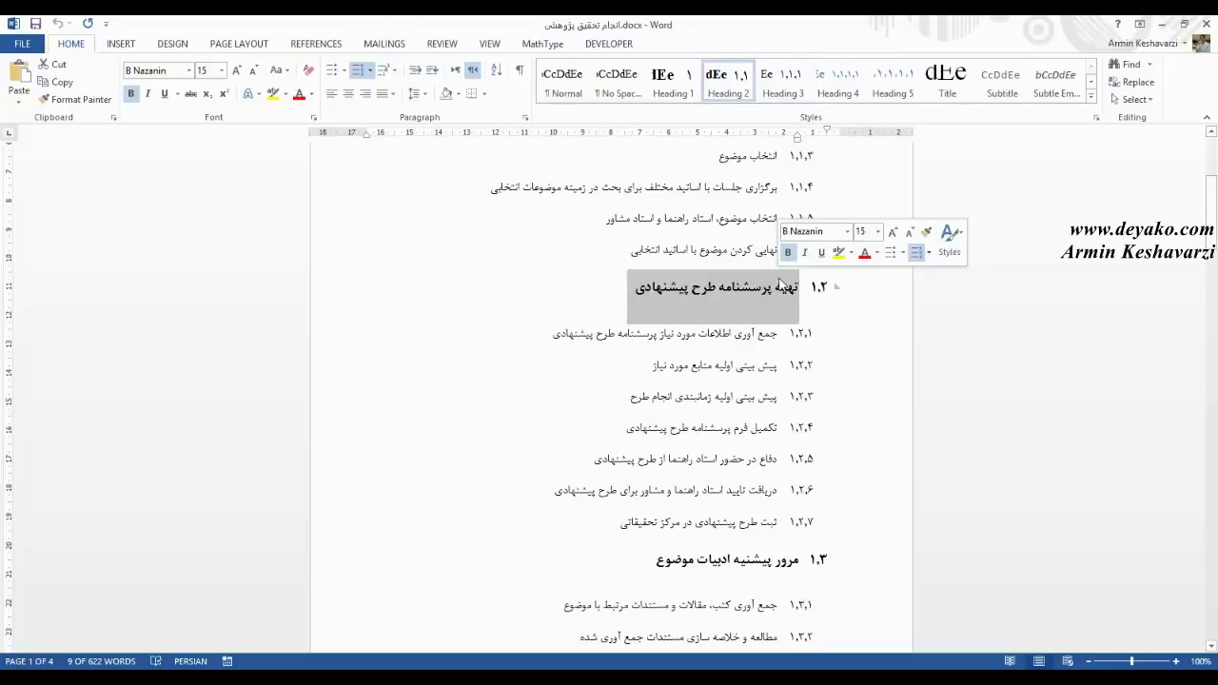
pyautogui.click(1162, 24)
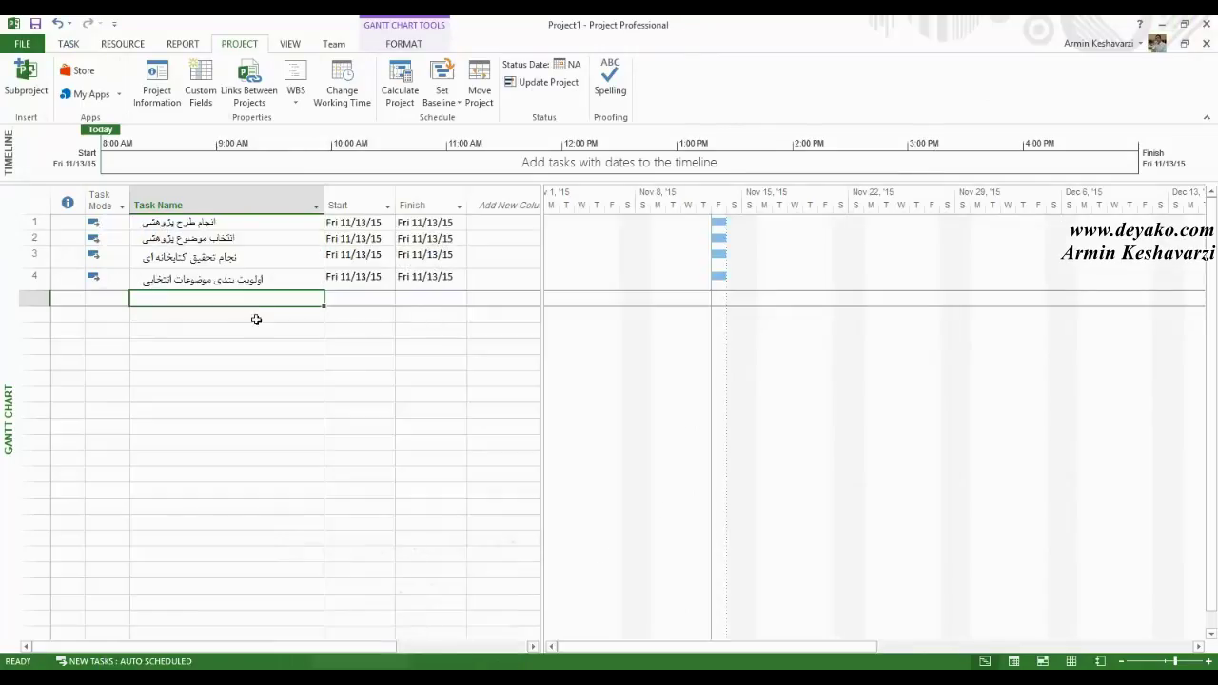
pyautogui.hotkey('ctrl', 'v')
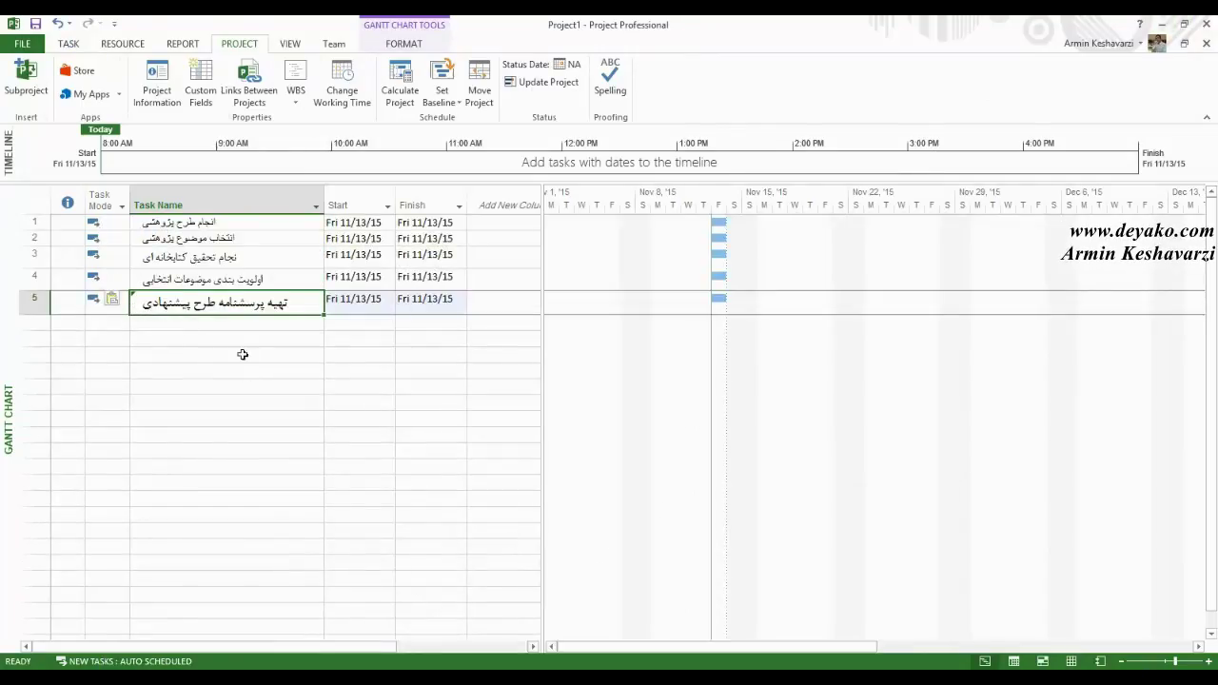
pyautogui.click(114, 299)
pyautogui.click(153, 387)
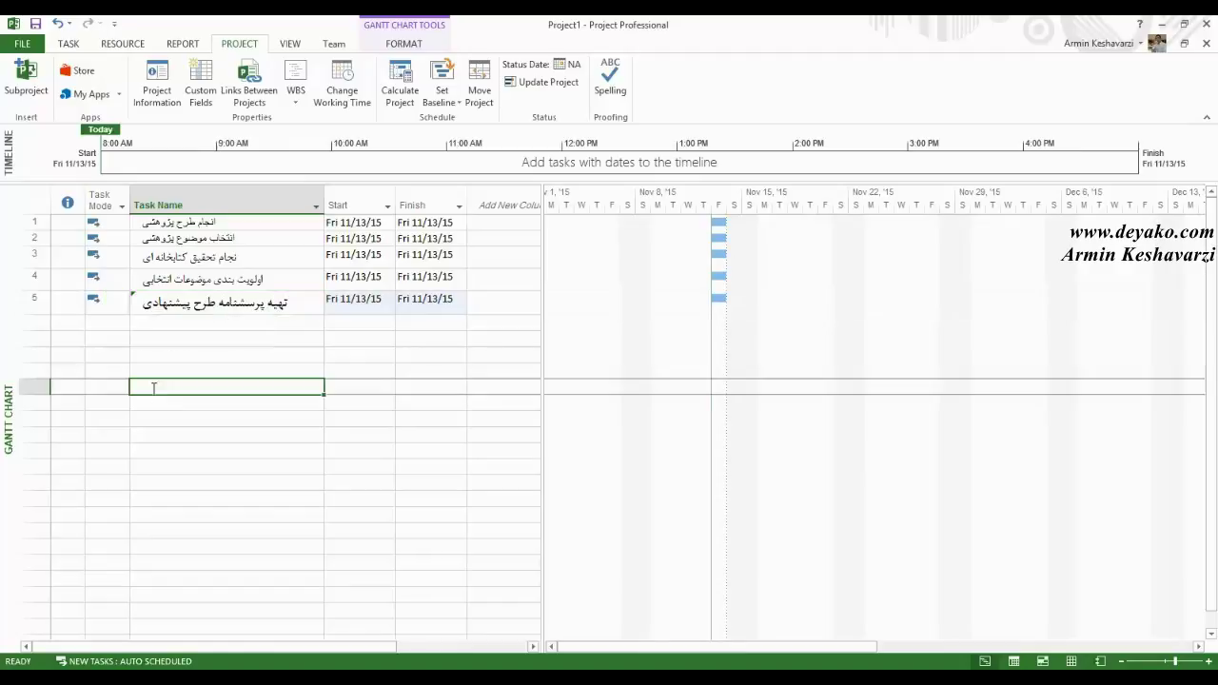
pyautogui.click(153, 305)
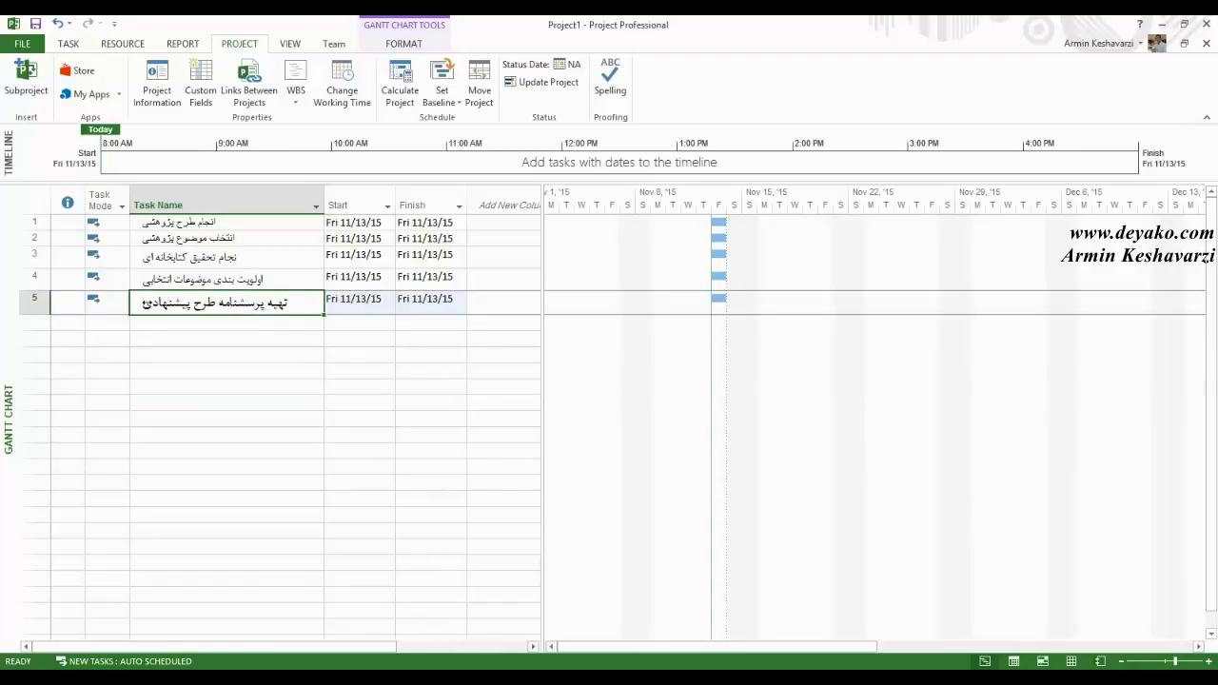
pyautogui.click(214, 419)
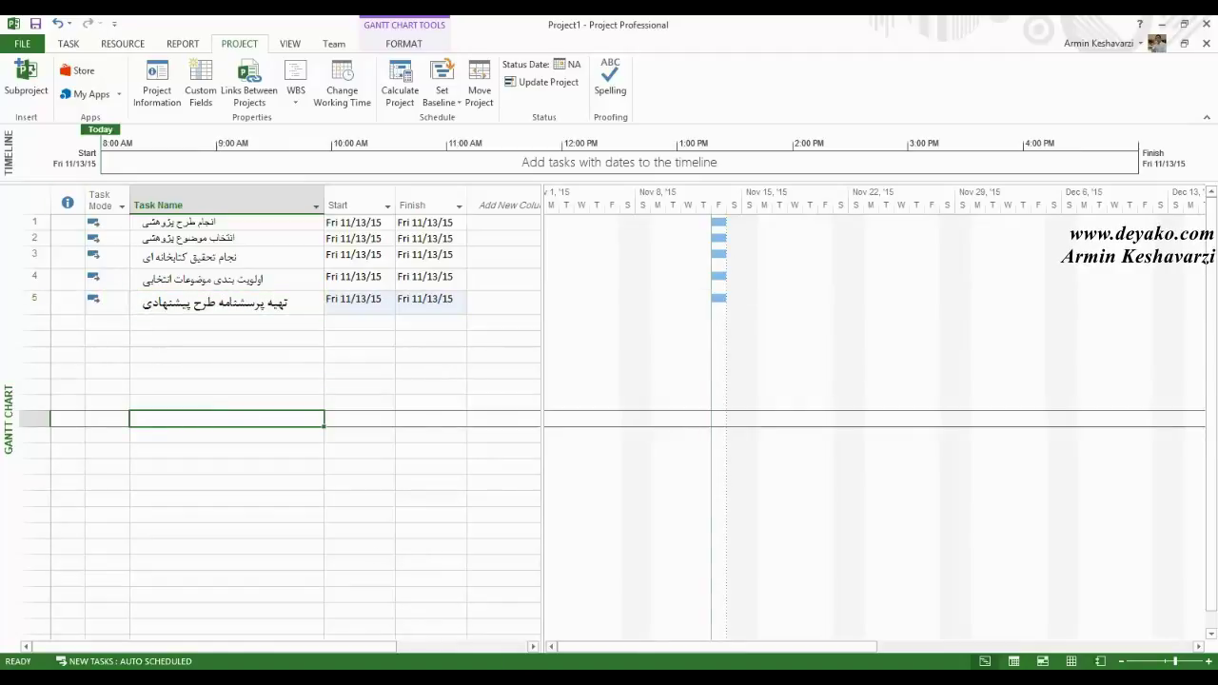
# - Copy heading 1.3, "مرور پیشینه ادبیات موضوع", from the Word outline and paste it into Project as task 6
pyautogui.hotkey('alt', 'Tab')
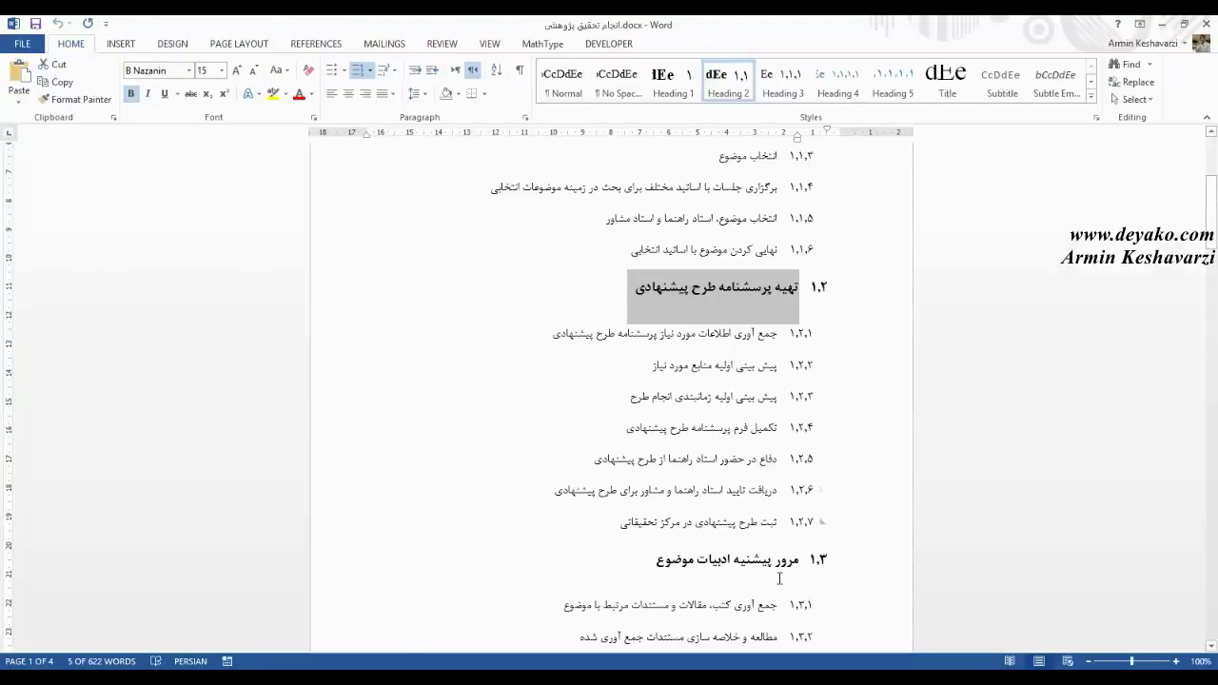
pyautogui.moveTo(657, 565); pyautogui.dragTo(800, 562)
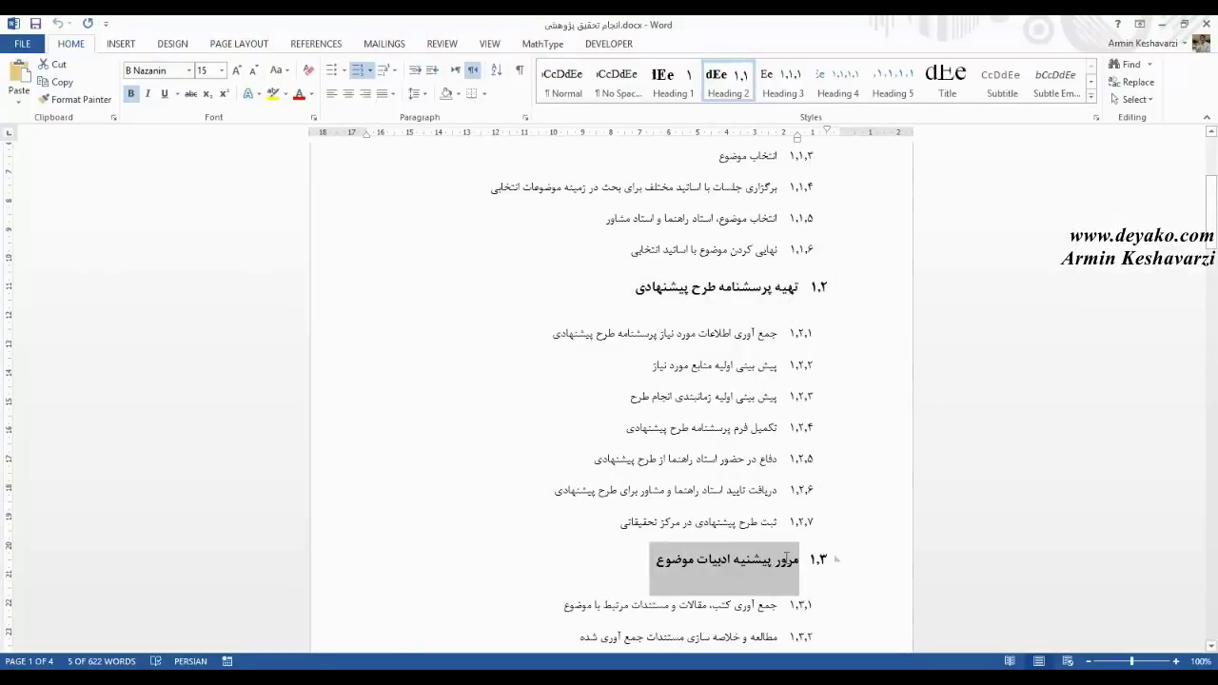
pyautogui.click(1162, 24)
pyautogui.click(160, 320)
pyautogui.hotkey('ctrl', 'v')
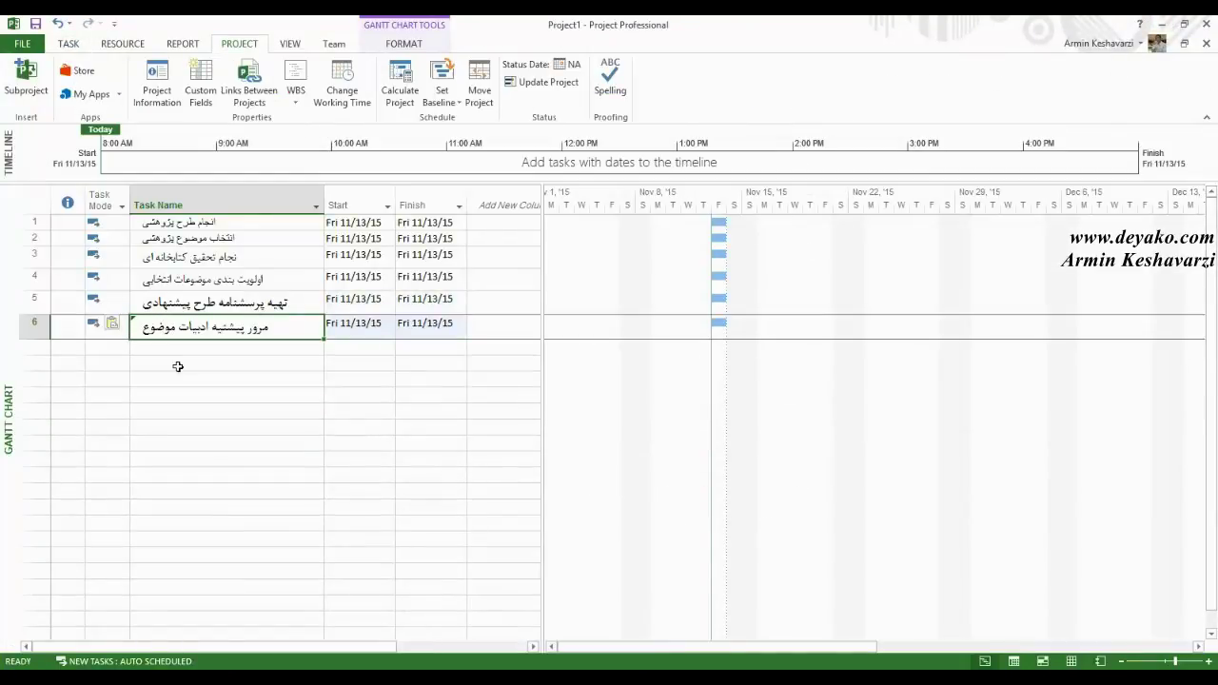
pyautogui.press('Return')
# - Switch to Word to look through outline sections 1.6 and 1.7, highlight the items under 1.6.1, and return to Project
pyautogui.hotkey('alt', 'Tab')
pyautogui.moveTo(1215, 228); pyautogui.dragTo(1216, 539)
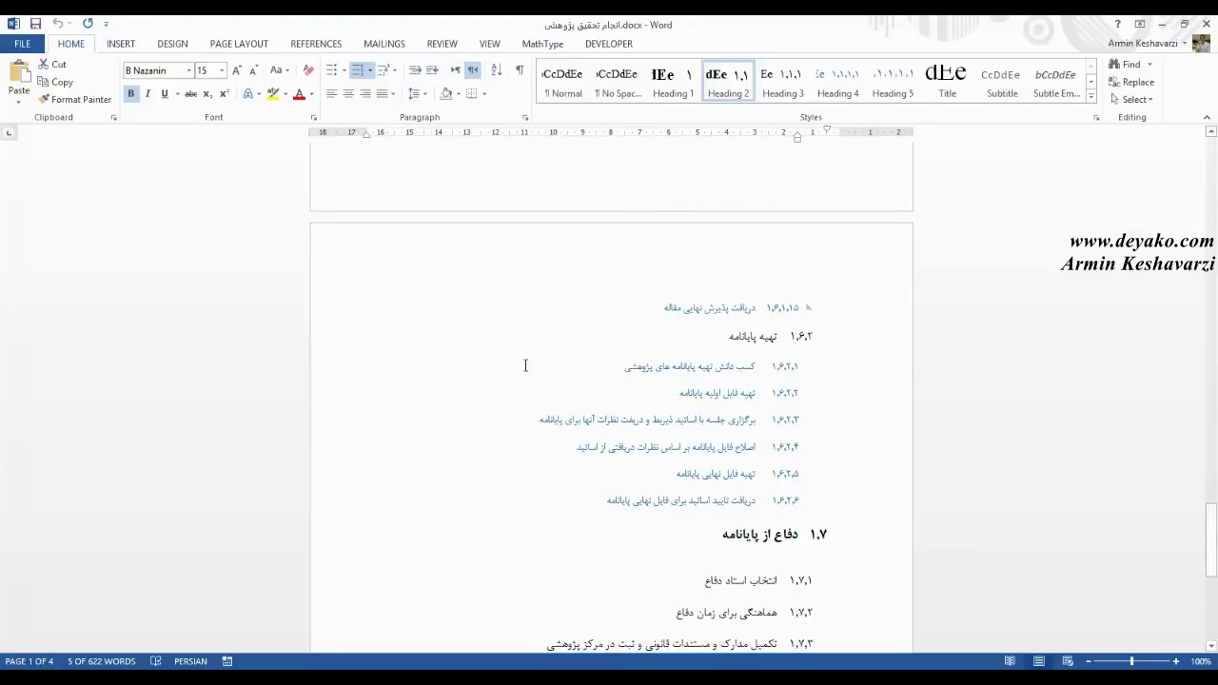
pyautogui.click(1162, 24)
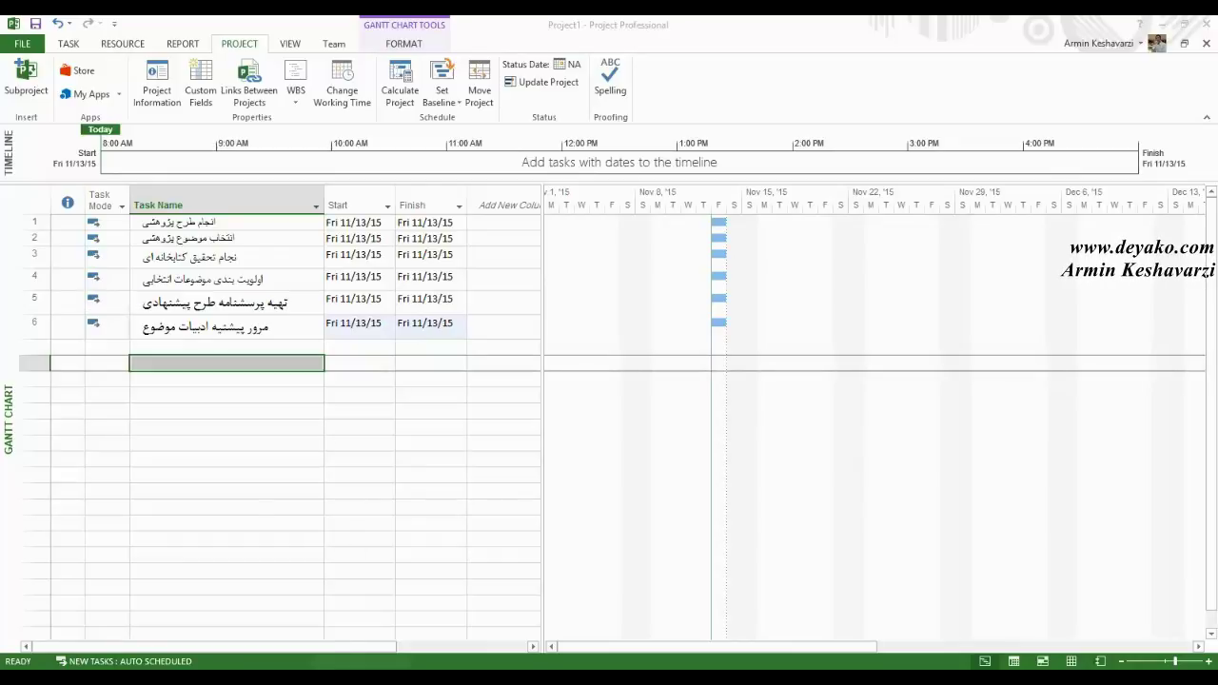
pyautogui.hotkey('alt', 'Tab')
pyautogui.moveTo(1209, 285); pyautogui.dragTo(1180, 466)
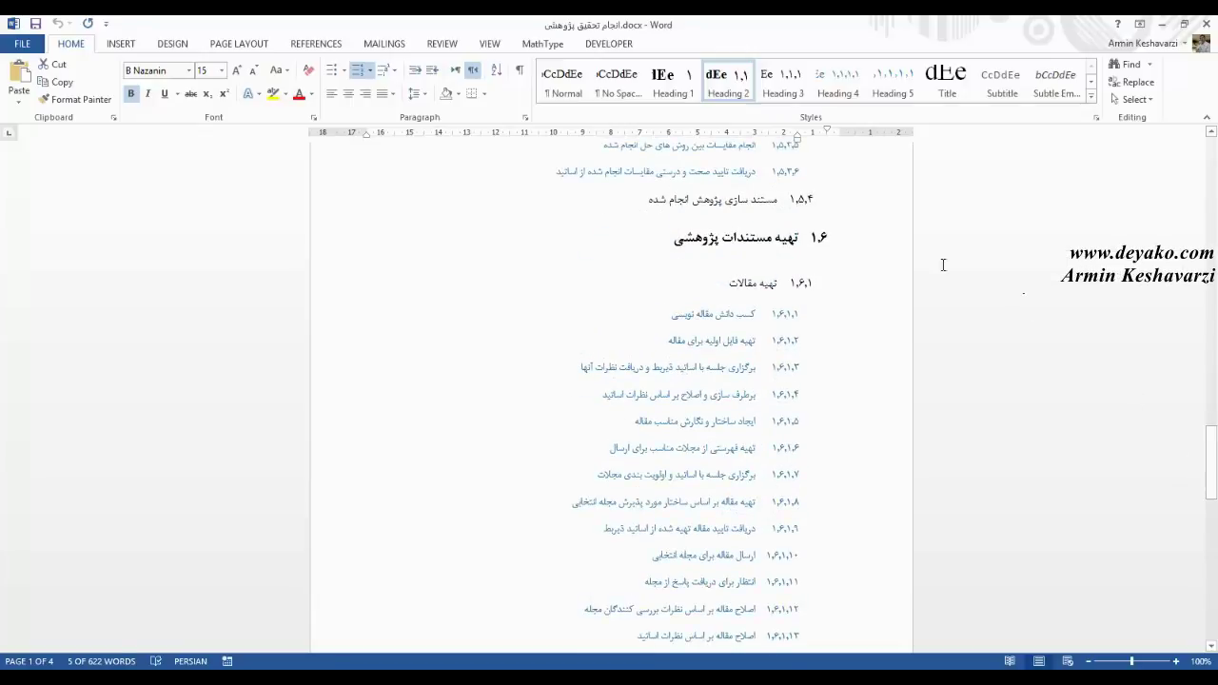
pyautogui.moveTo(777, 294); pyautogui.dragTo(632, 648)
pyautogui.click(1161, 24)
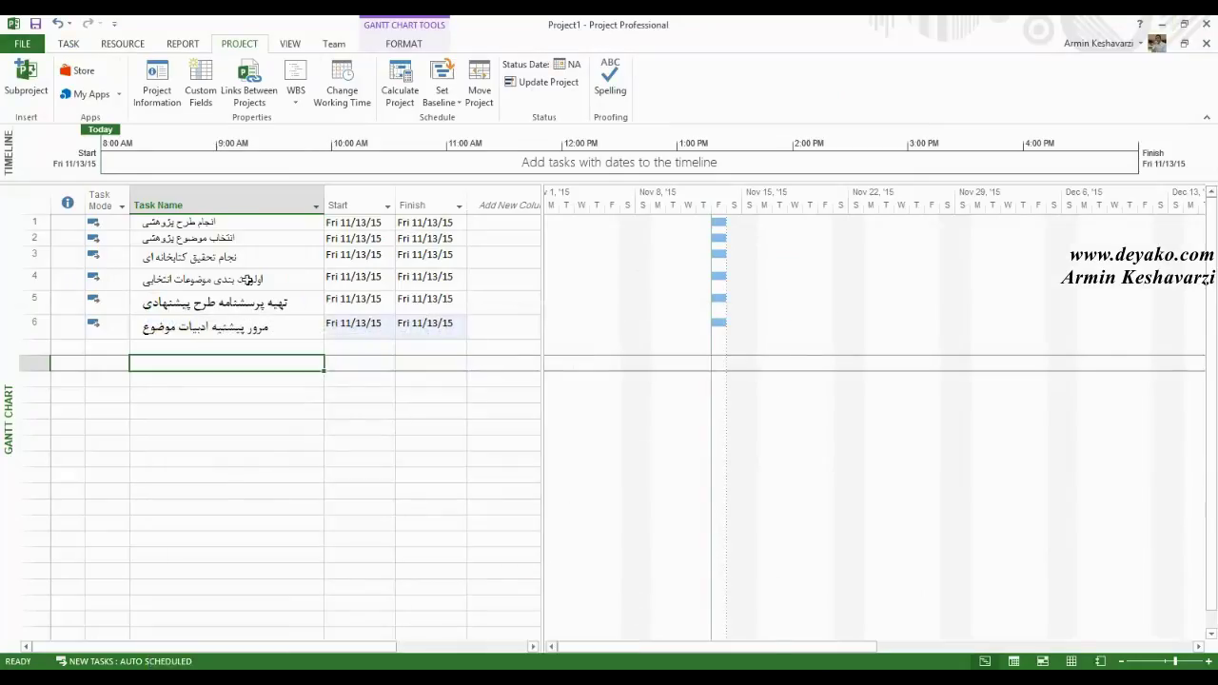
pyautogui.click(166, 349)
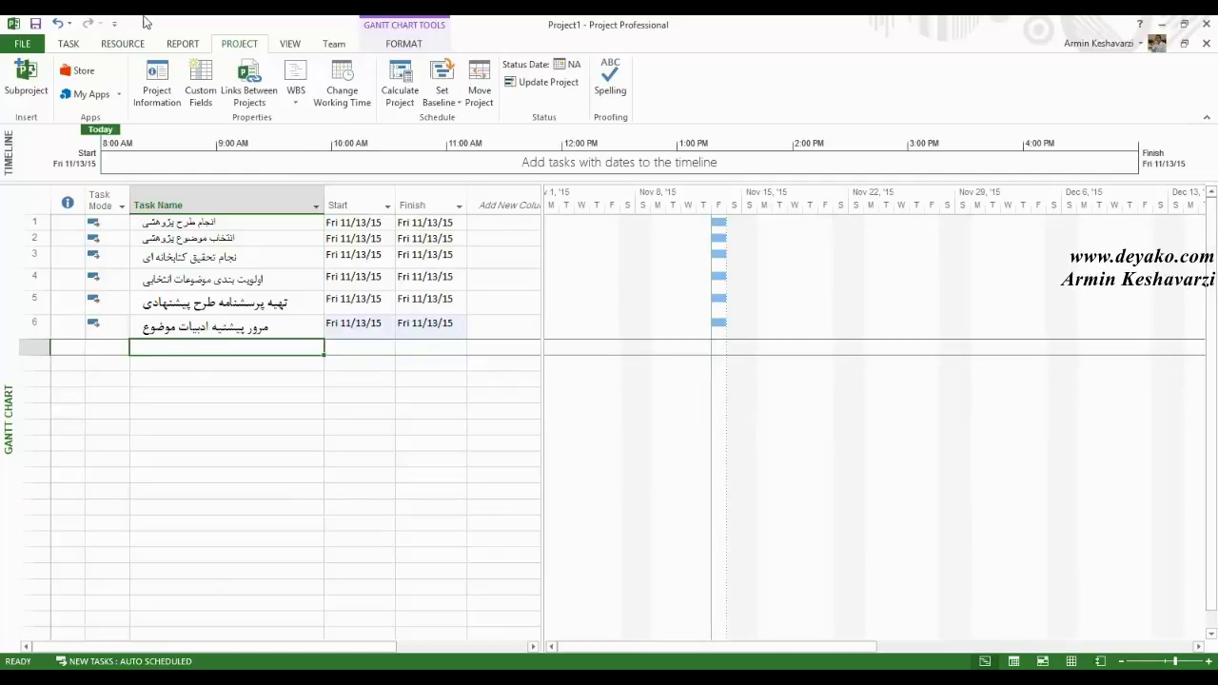
# - Indent task 2, "انتخاب موضوع پژوهشی", as a subtask of task 1, then collapse and re-expand the summary task
pyautogui.click(177, 226)
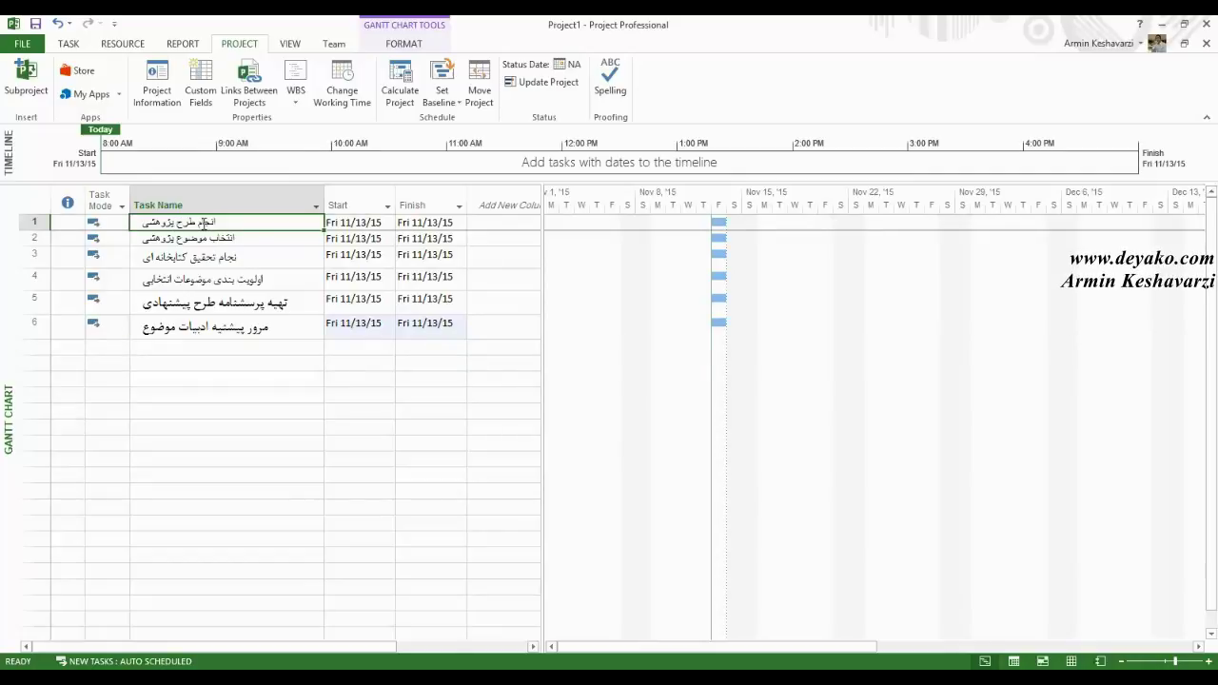
pyautogui.click(31, 239)
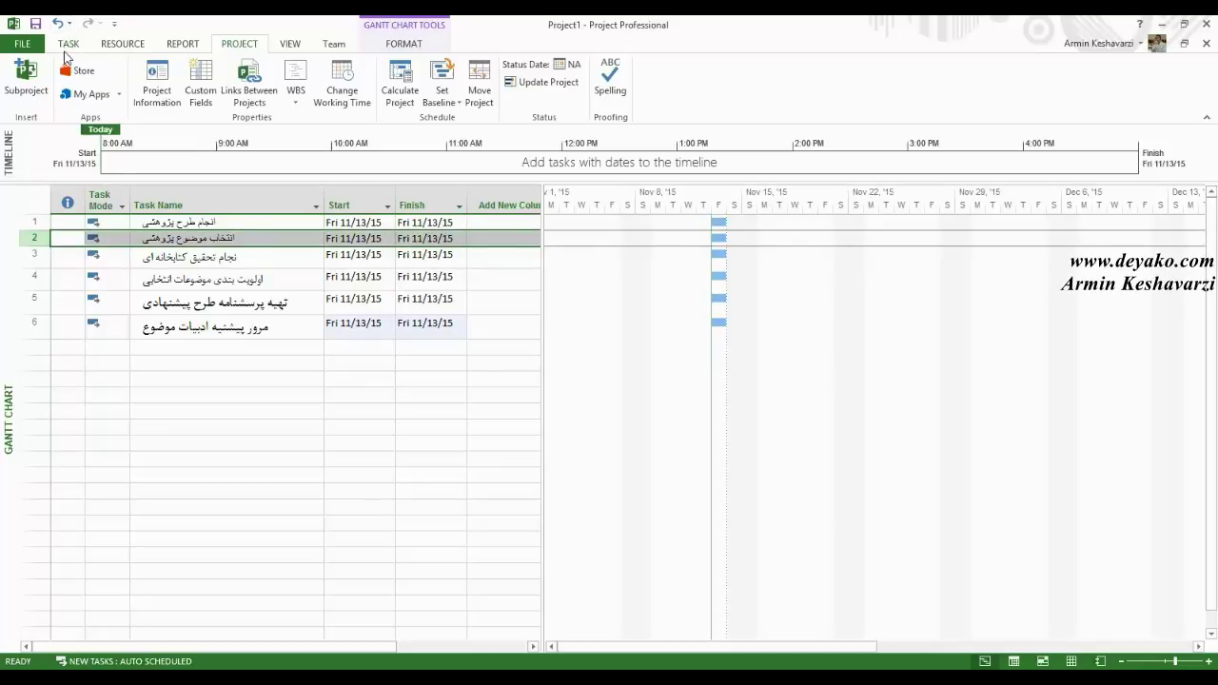
pyautogui.click(68, 47)
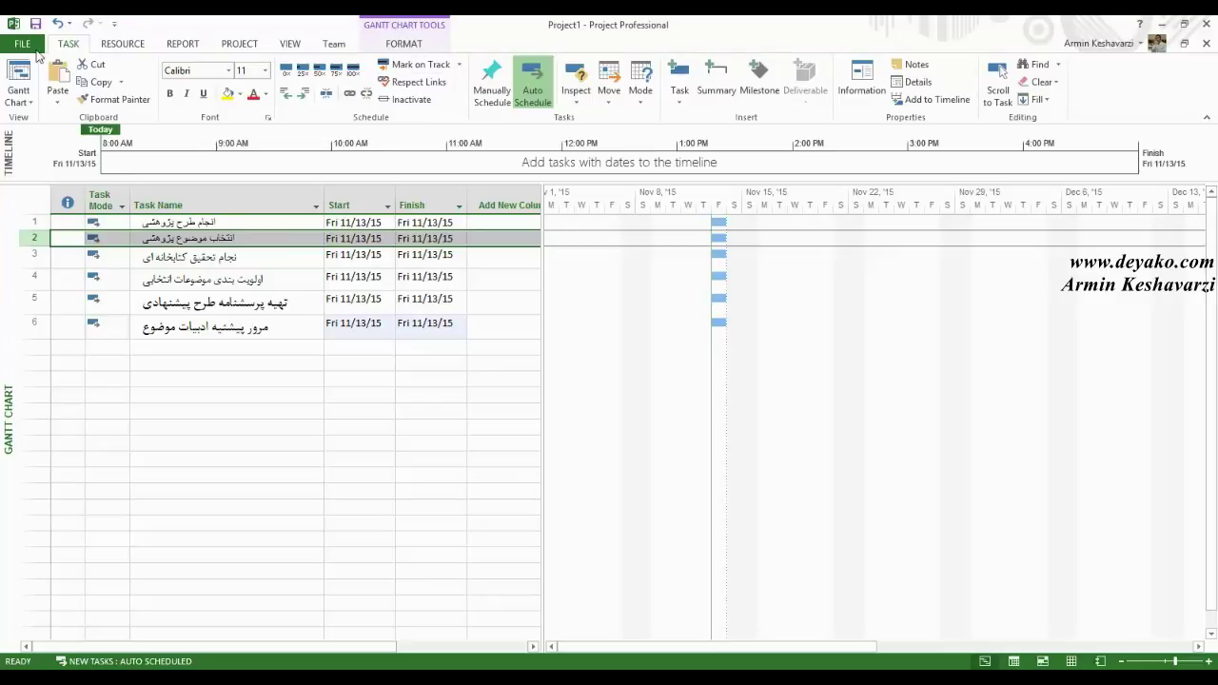
pyautogui.click(301, 95)
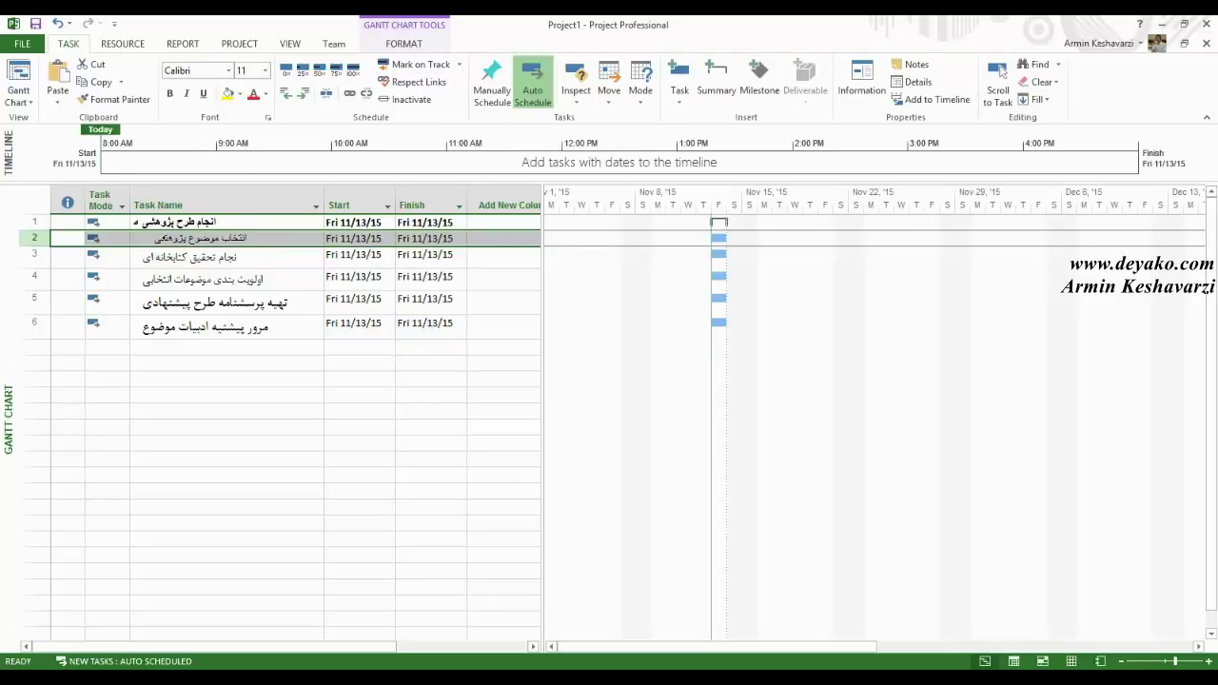
pyautogui.click(135, 222)
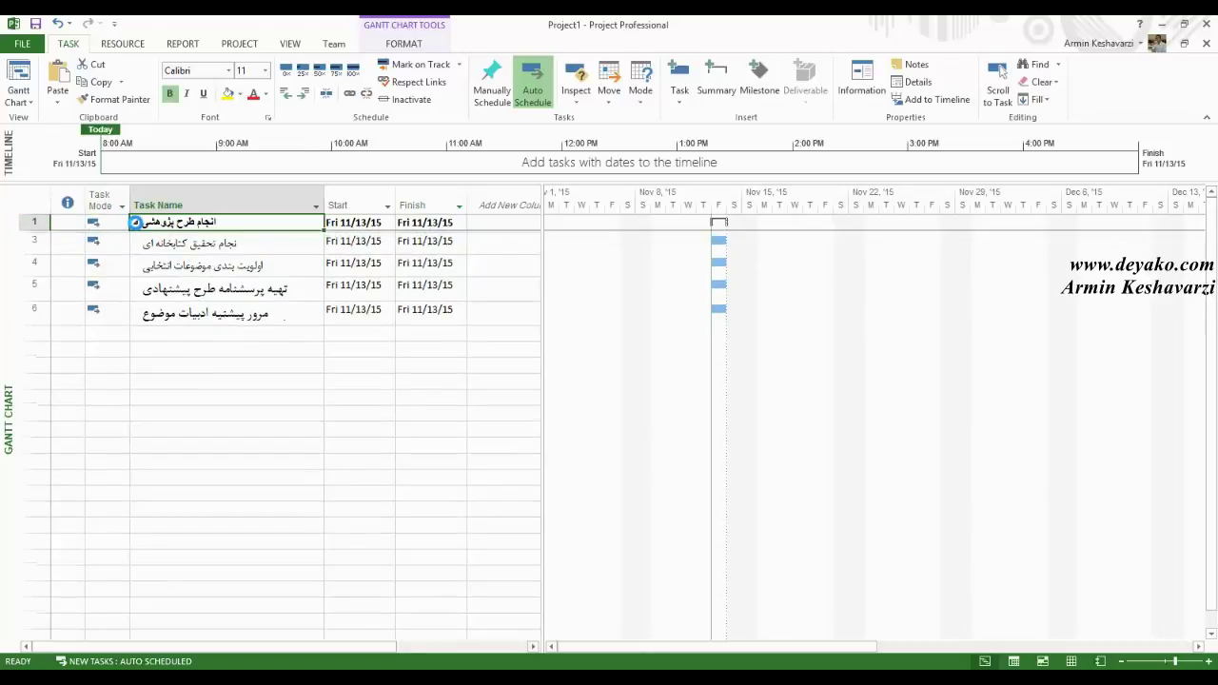
pyautogui.click(135, 222)
pyautogui.click(226, 238)
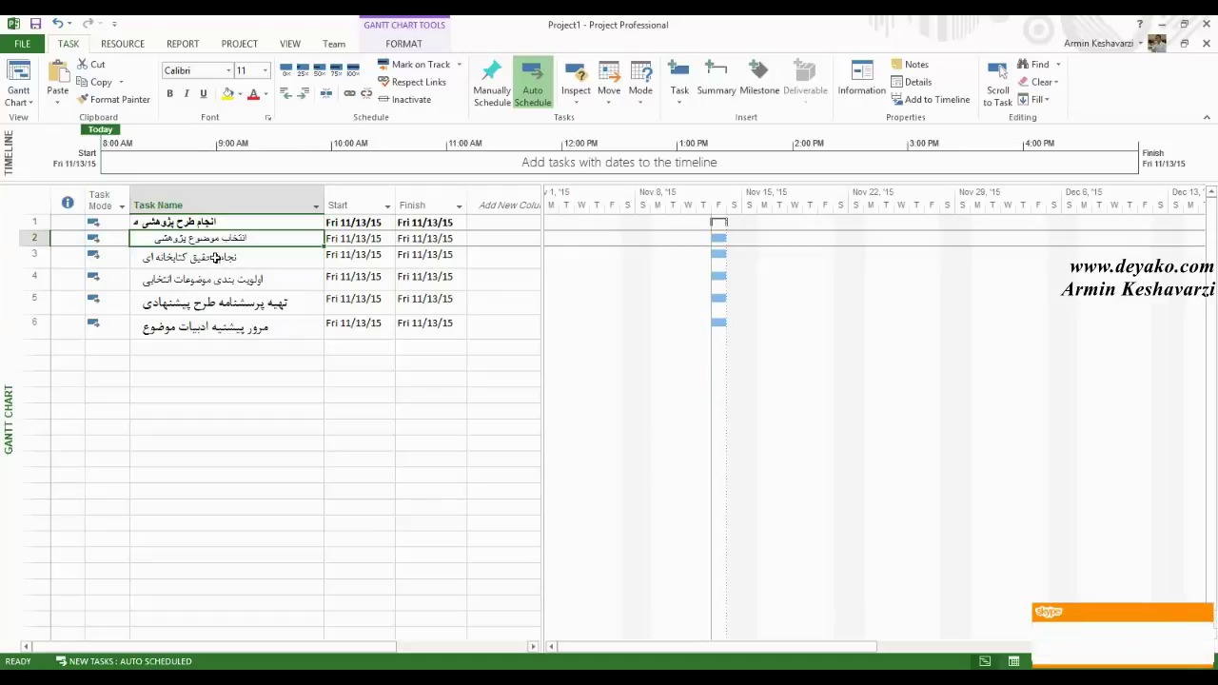
# - Correct the name of task 3 to "انجام تحقیق کتابخانه ای" by adding its missing first letter
pyautogui.click(216, 256)
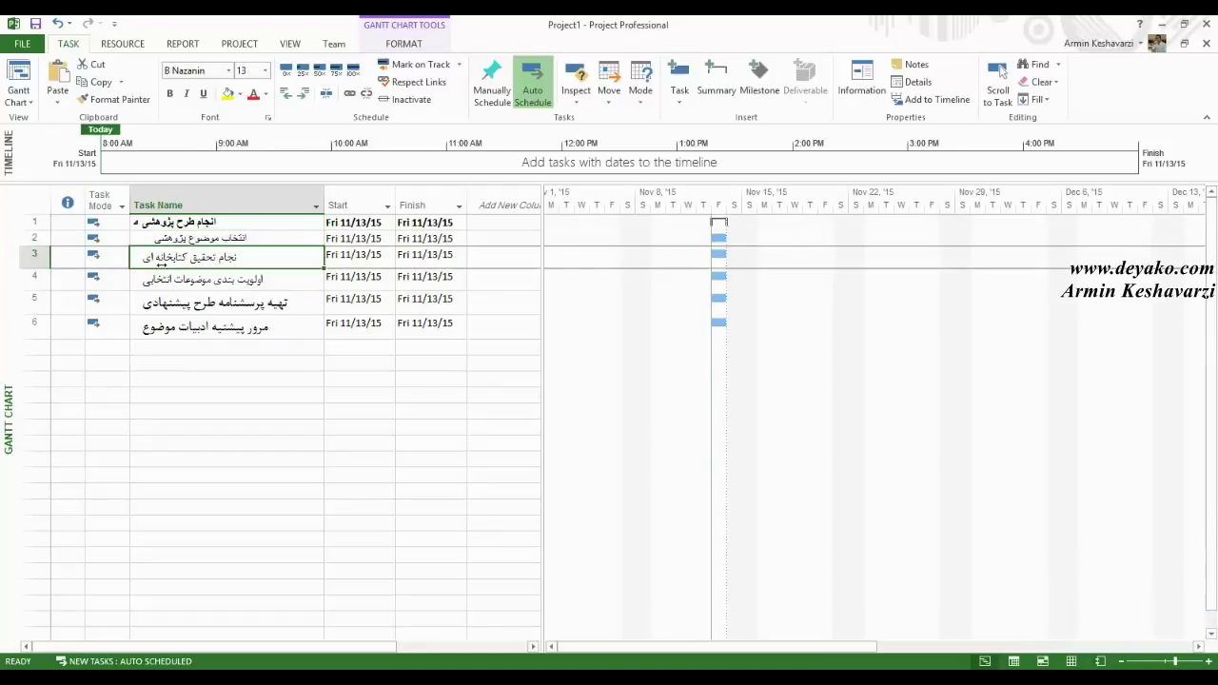
pyautogui.write('ن')
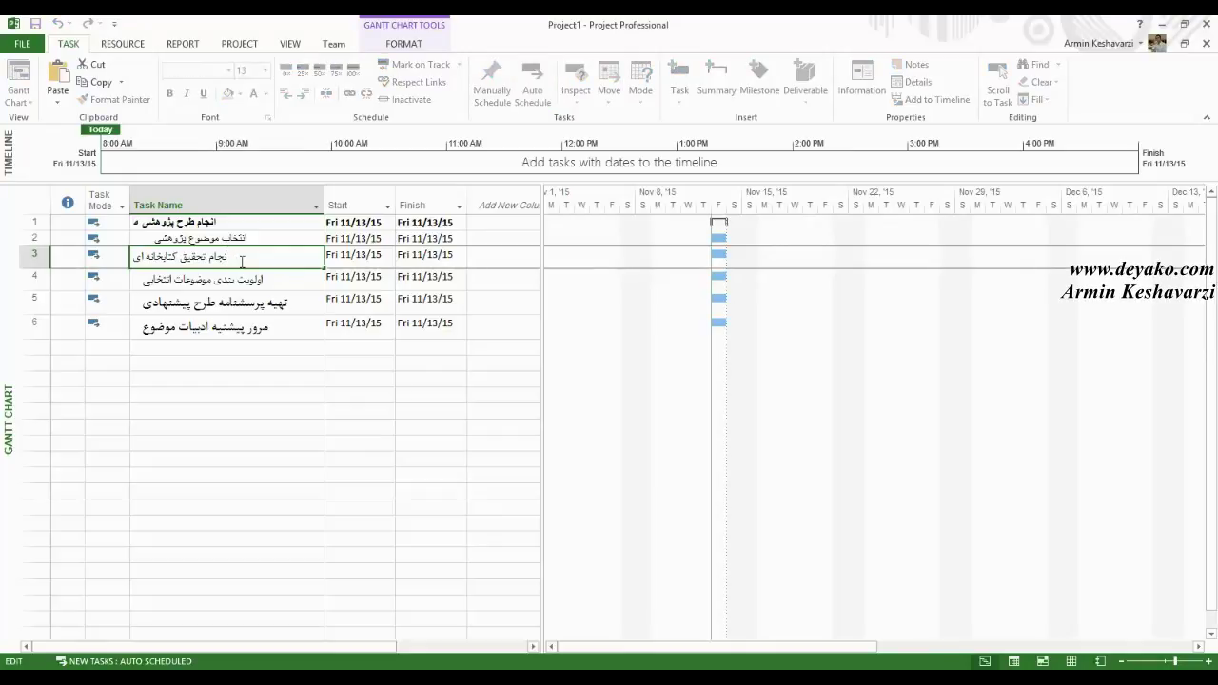
pyautogui.click(211, 322)
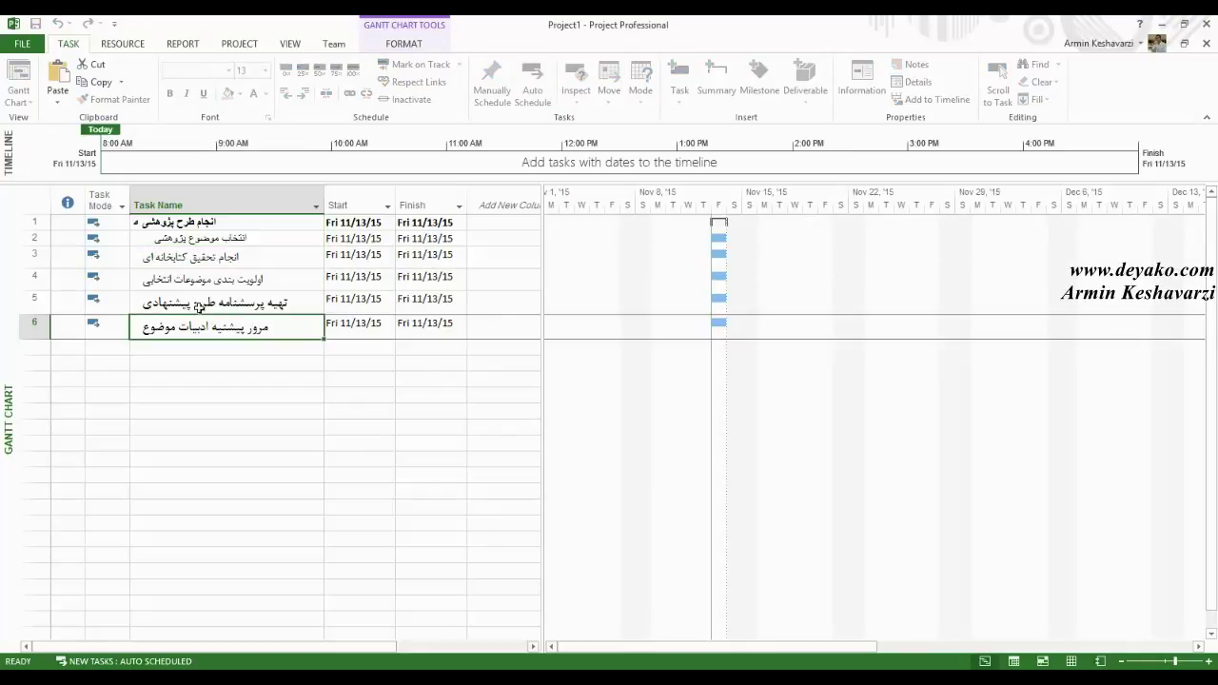
# - Indent tasks 3 and 4 together by one outline level under task 1
pyautogui.click(26, 276)
pyautogui.keyDown('shift'); pyautogui.click(28, 255); pyautogui.keyUp('shift')
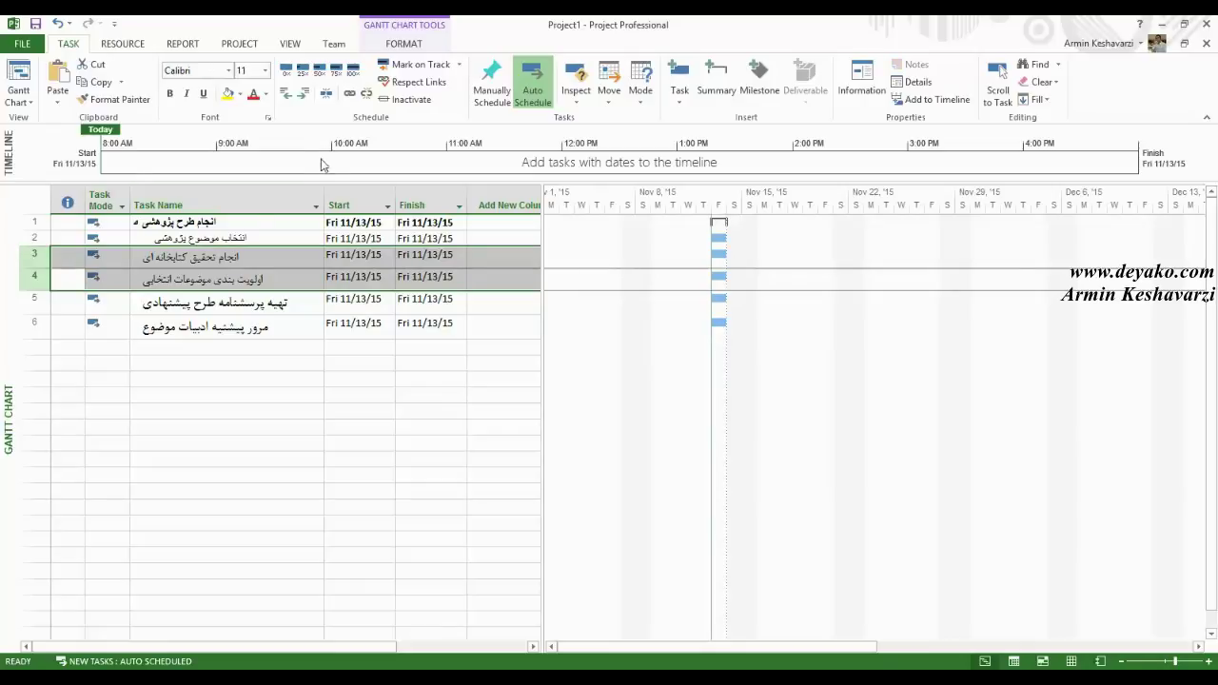
pyautogui.click(303, 93)
pyautogui.click(258, 276)
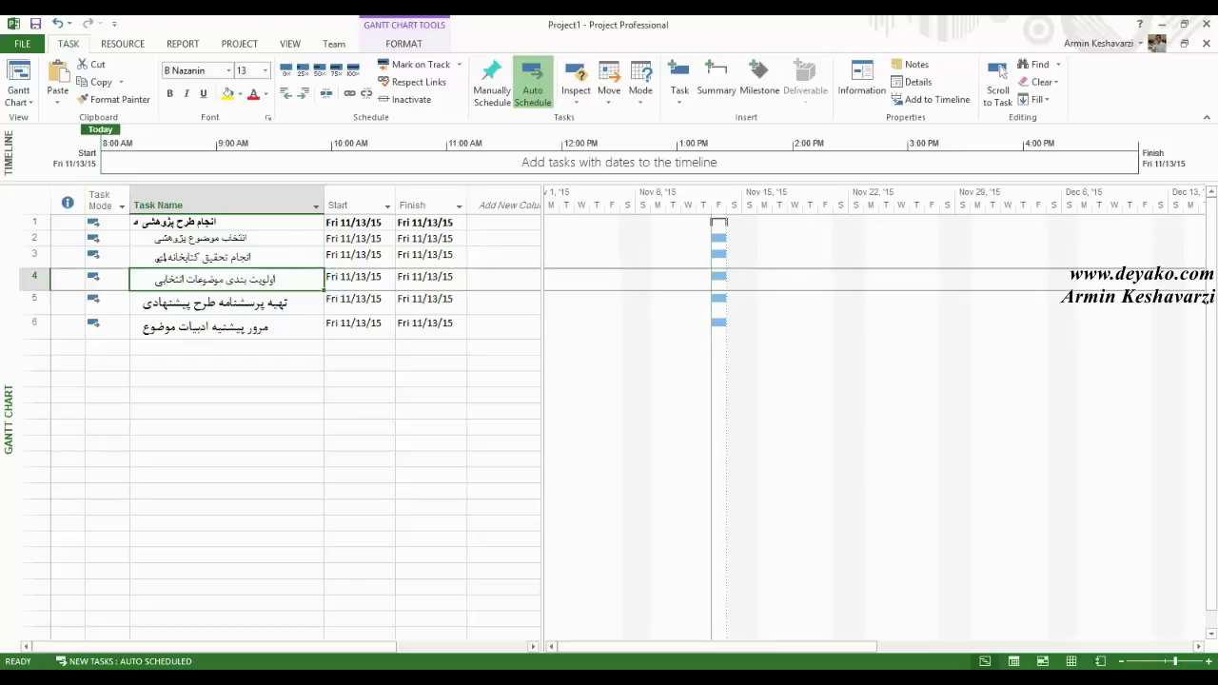
# - Compare the levels of tasks 1 and 2 with the Word outline's headings 1, 1.1, 1.1.1 and 1.2
pyautogui.click(226, 222)
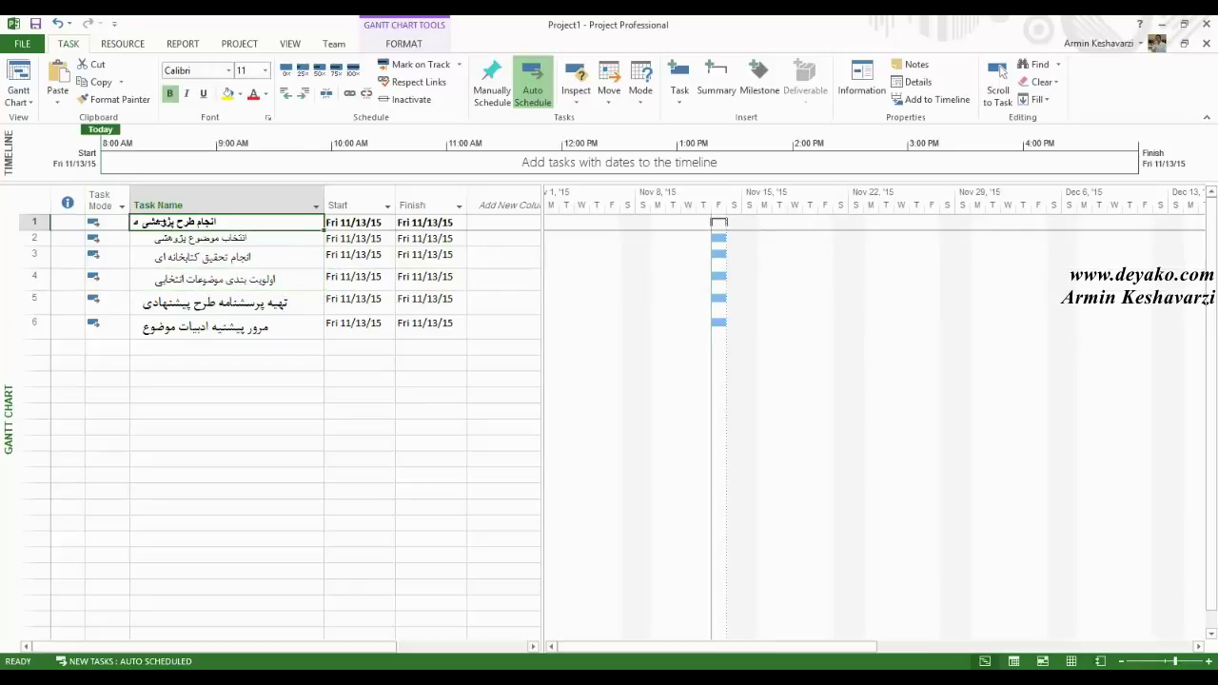
pyautogui.click(181, 239)
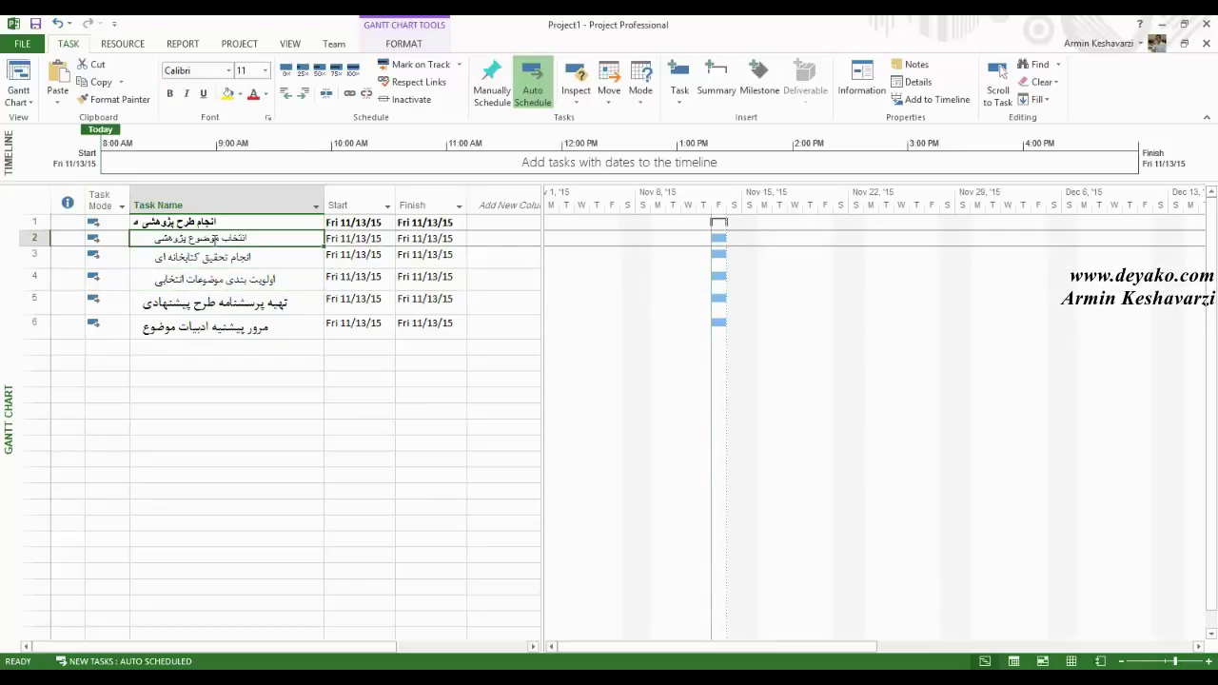
pyautogui.click(139, 222)
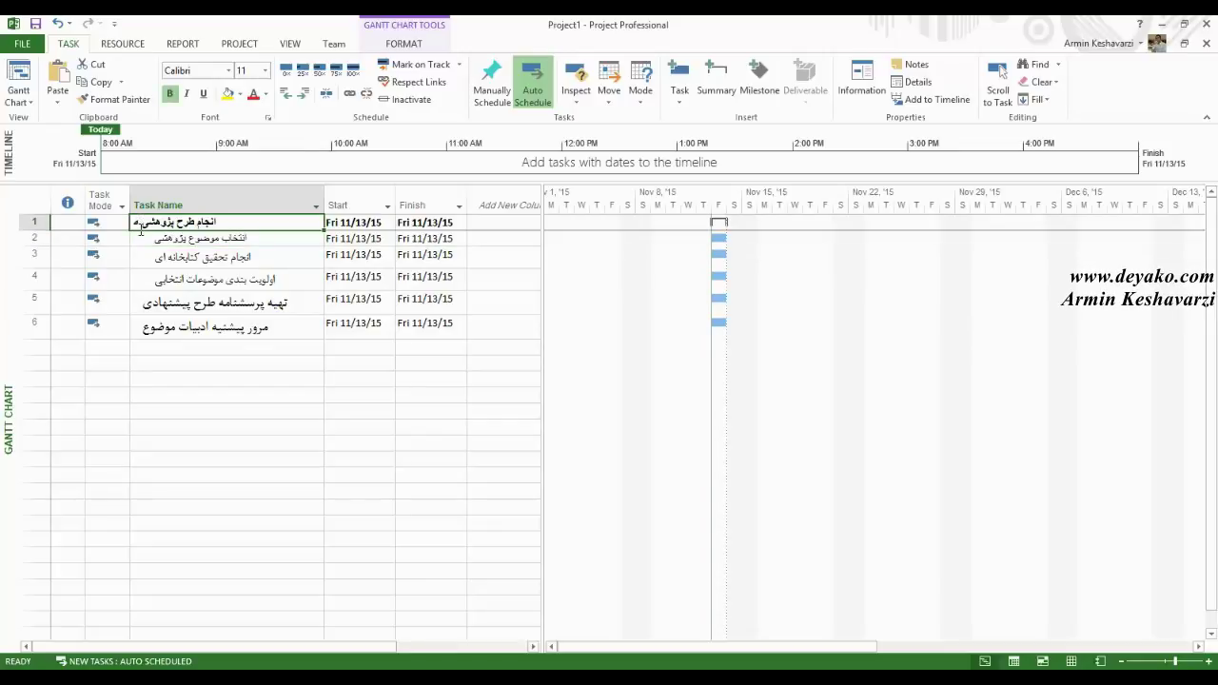
pyautogui.hotkey('alt', 'Tab')
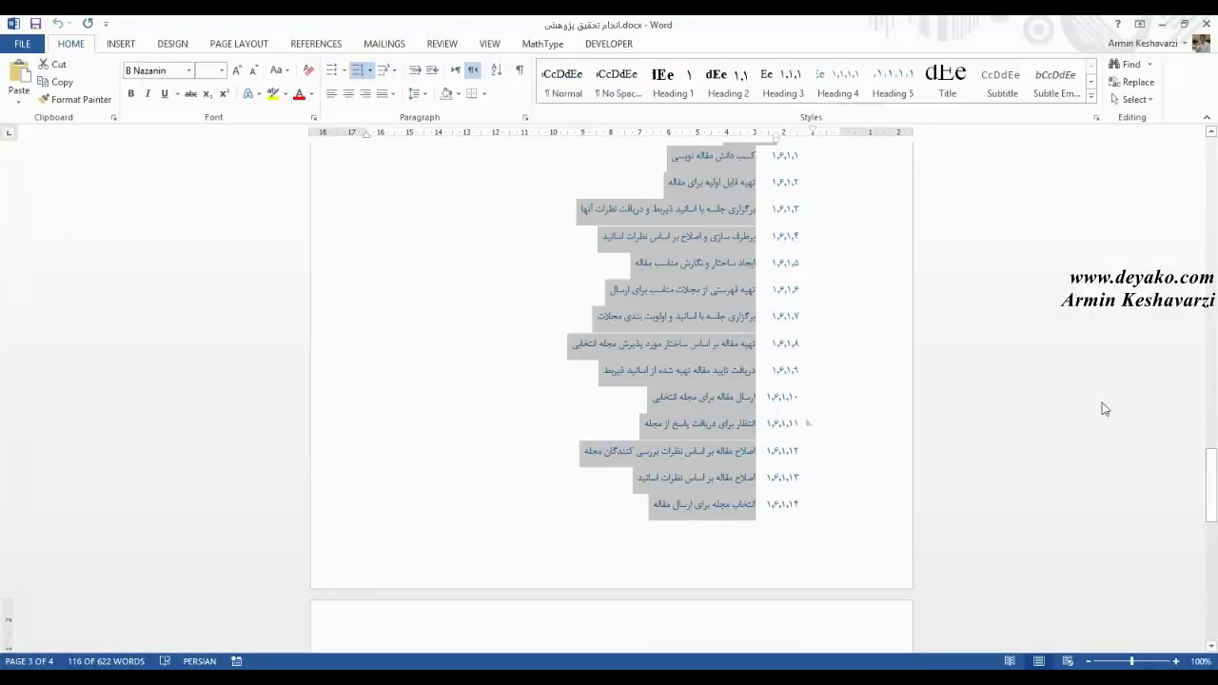
pyautogui.moveTo(1213, 463); pyautogui.dragTo(1214, 158)
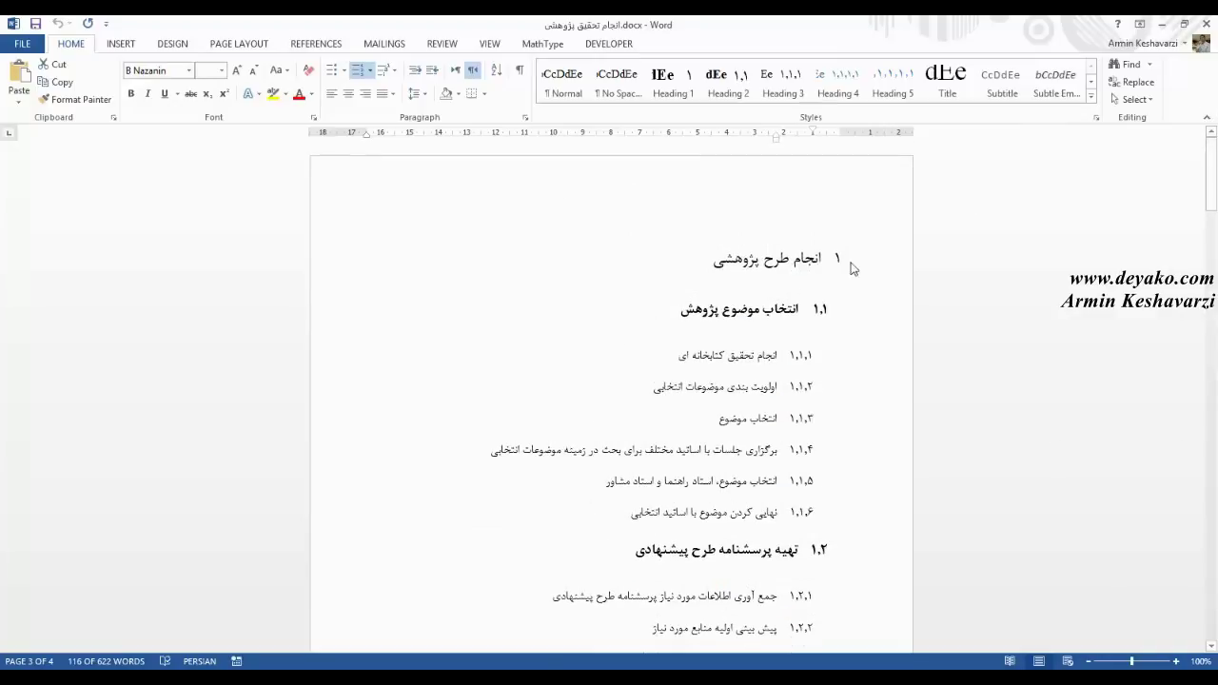
pyautogui.moveTo(821, 264); pyautogui.dragTo(704, 267)
pyautogui.moveTo(807, 309); pyautogui.dragTo(696, 318)
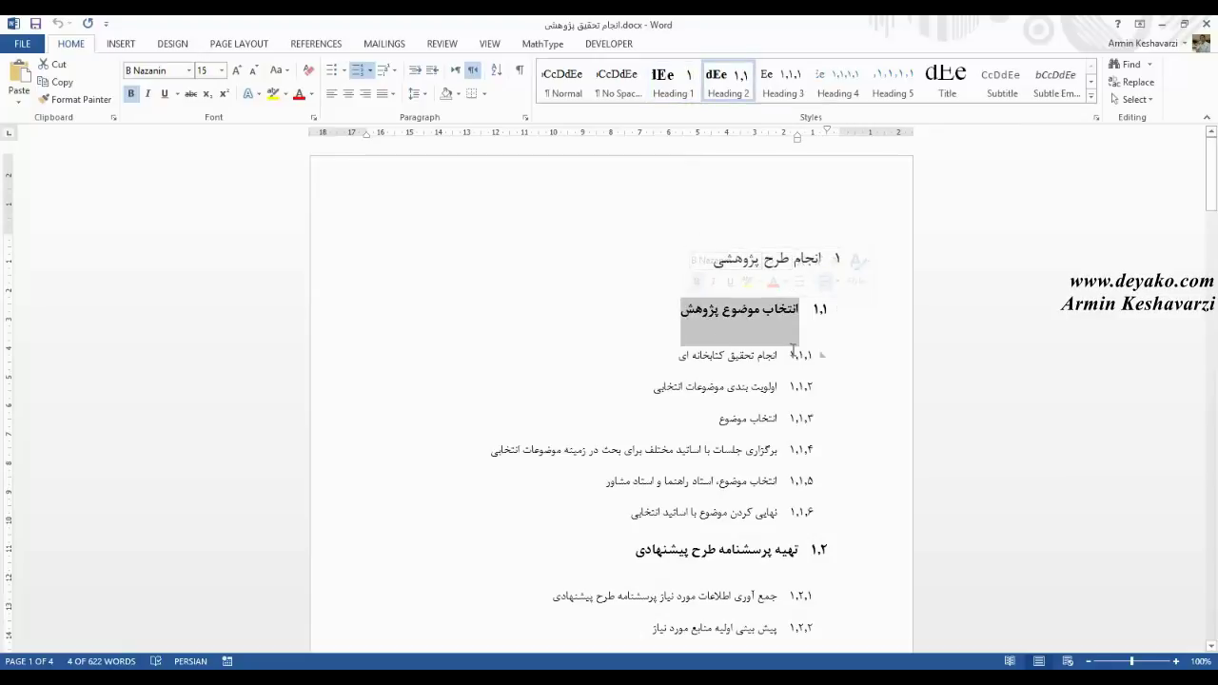
pyautogui.moveTo(778, 355); pyautogui.dragTo(678, 354)
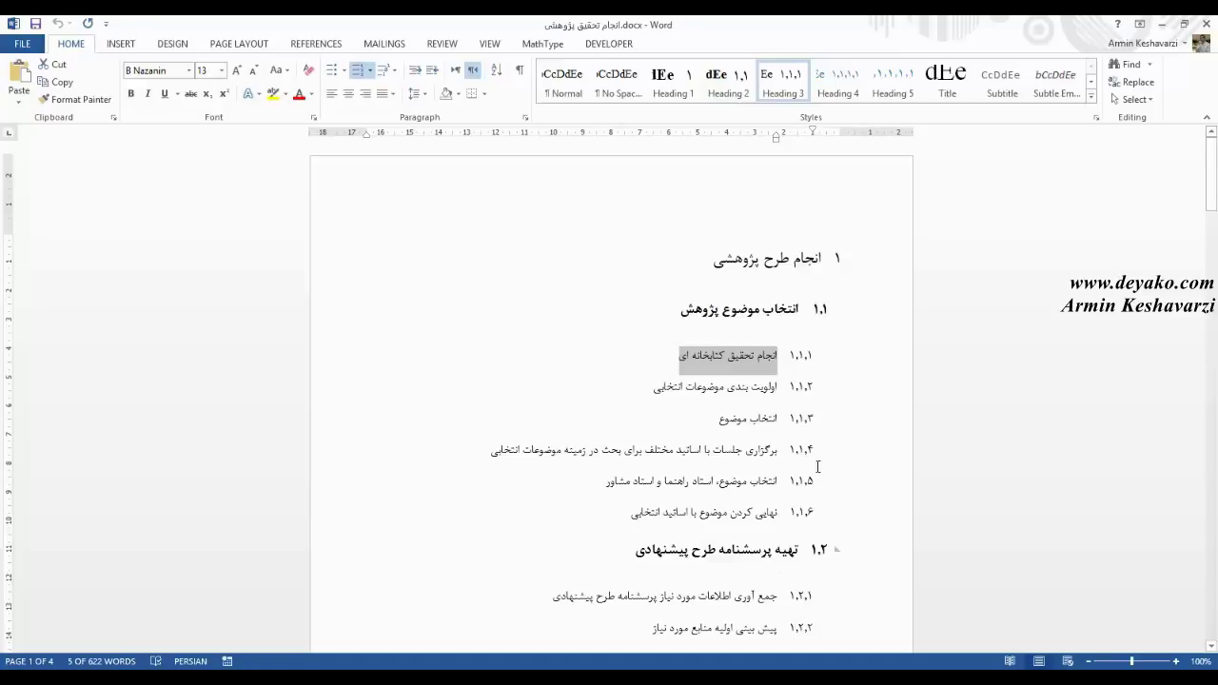
pyautogui.tripleClick(797, 309)
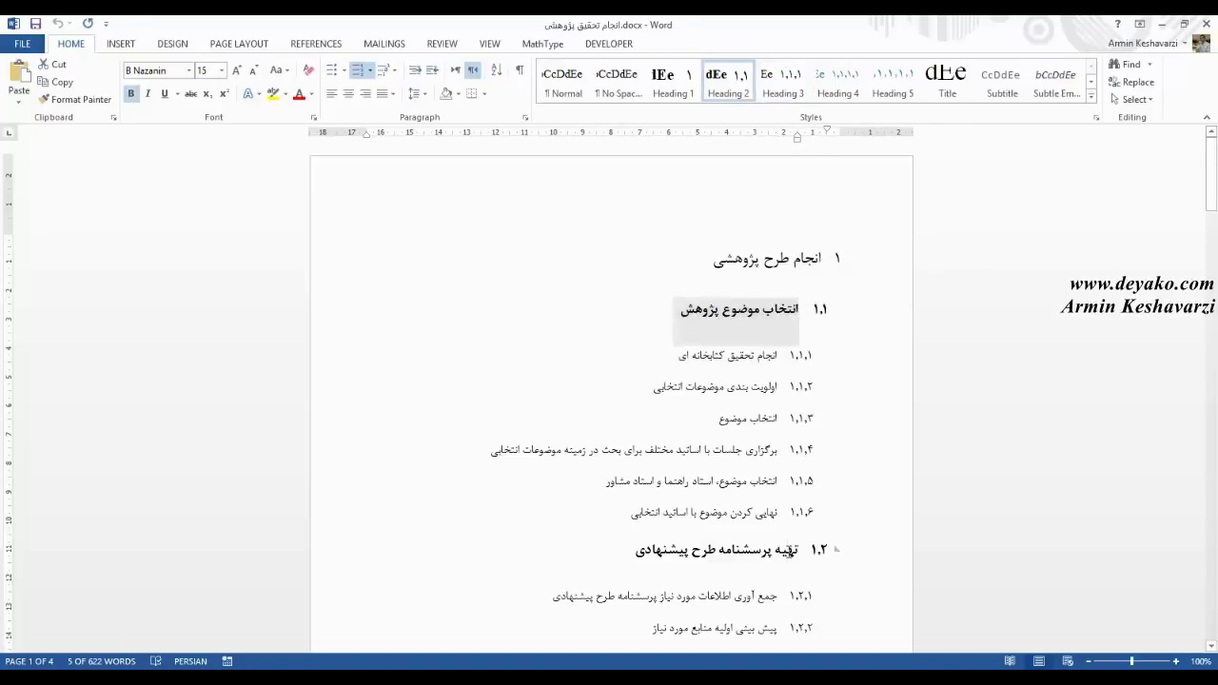
pyautogui.tripleClick(787, 555)
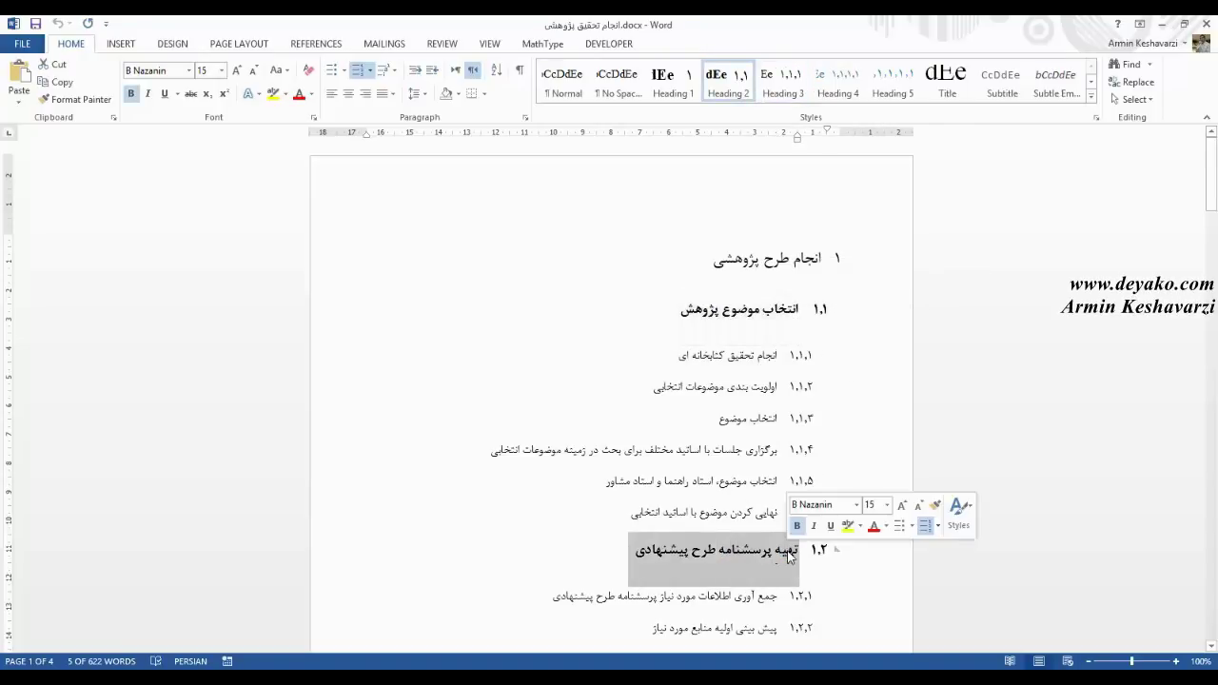
# - Switch back to Project and indent tasks 3 and 4 together one more level, making them subtasks of task 2
pyautogui.click(1161, 23)
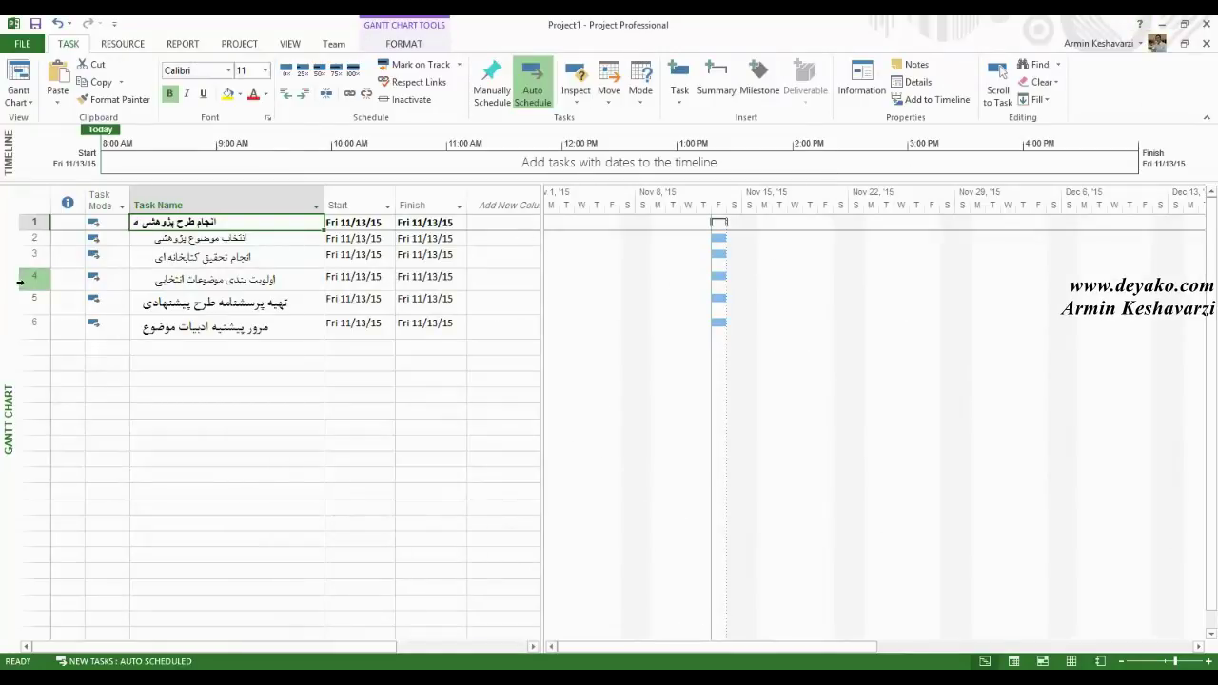
pyautogui.moveTo(32, 277); pyautogui.dragTo(32, 253)
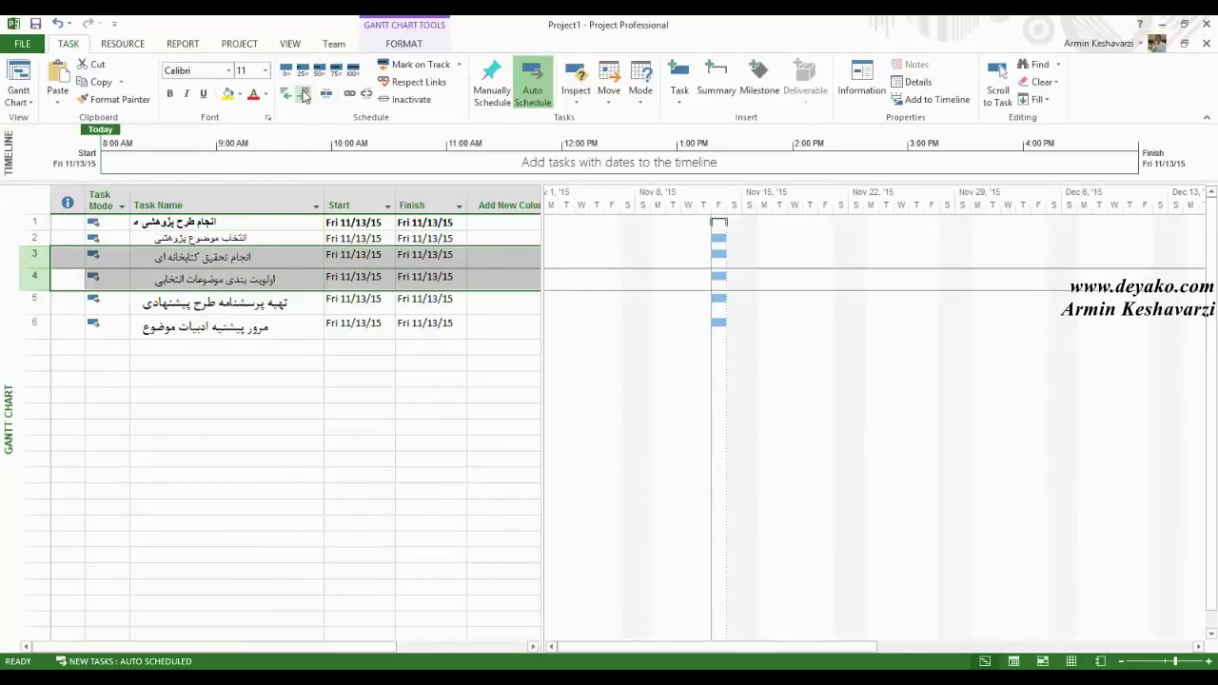
pyautogui.click(305, 94)
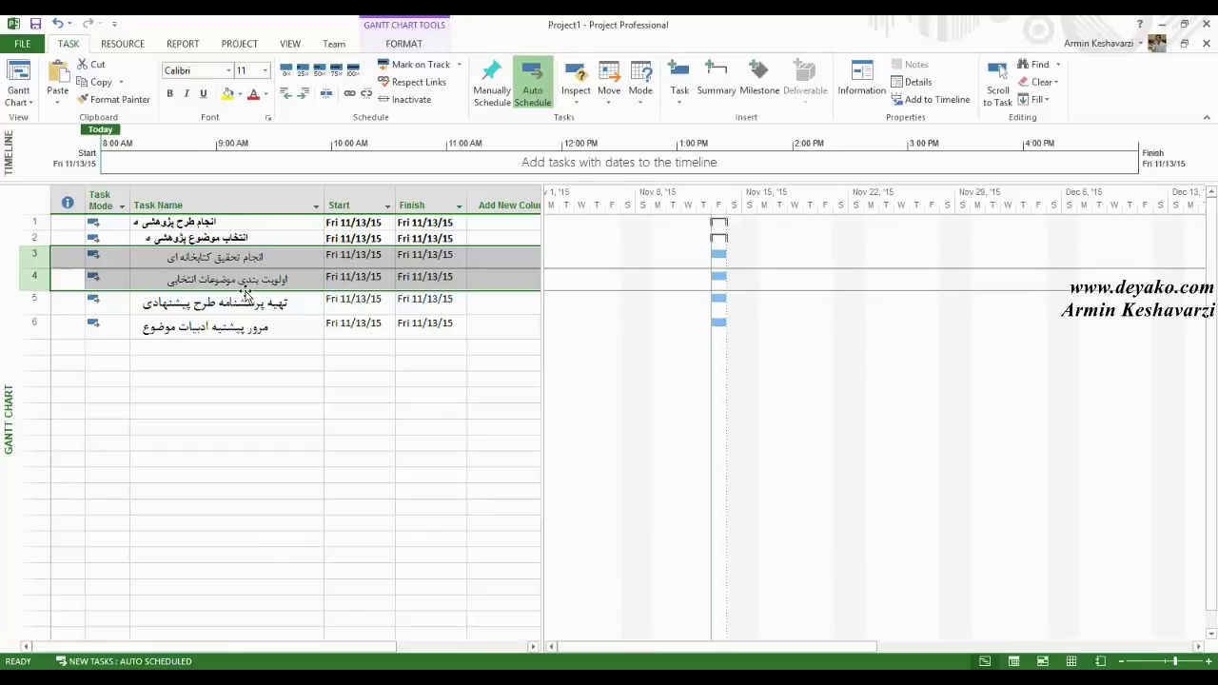
# - Collapse and re-expand summary tasks 2 and 1 to check which subtasks each contains
pyautogui.click(202, 238)
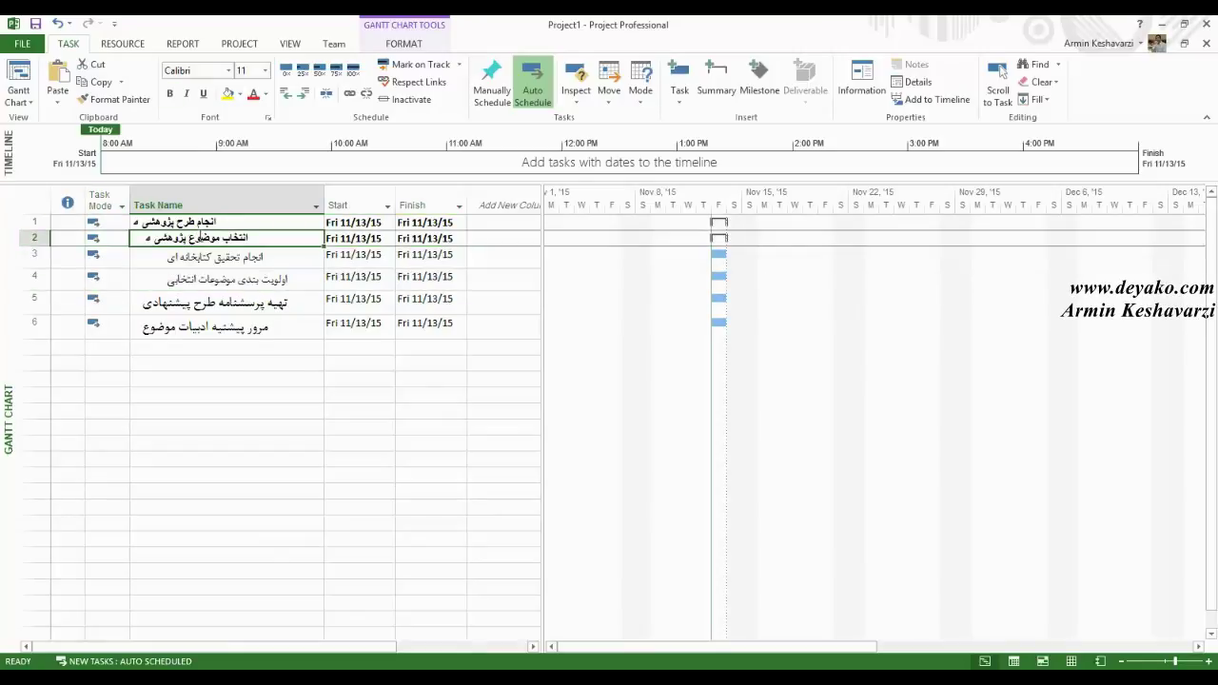
pyautogui.click(148, 239)
pyautogui.click(146, 238)
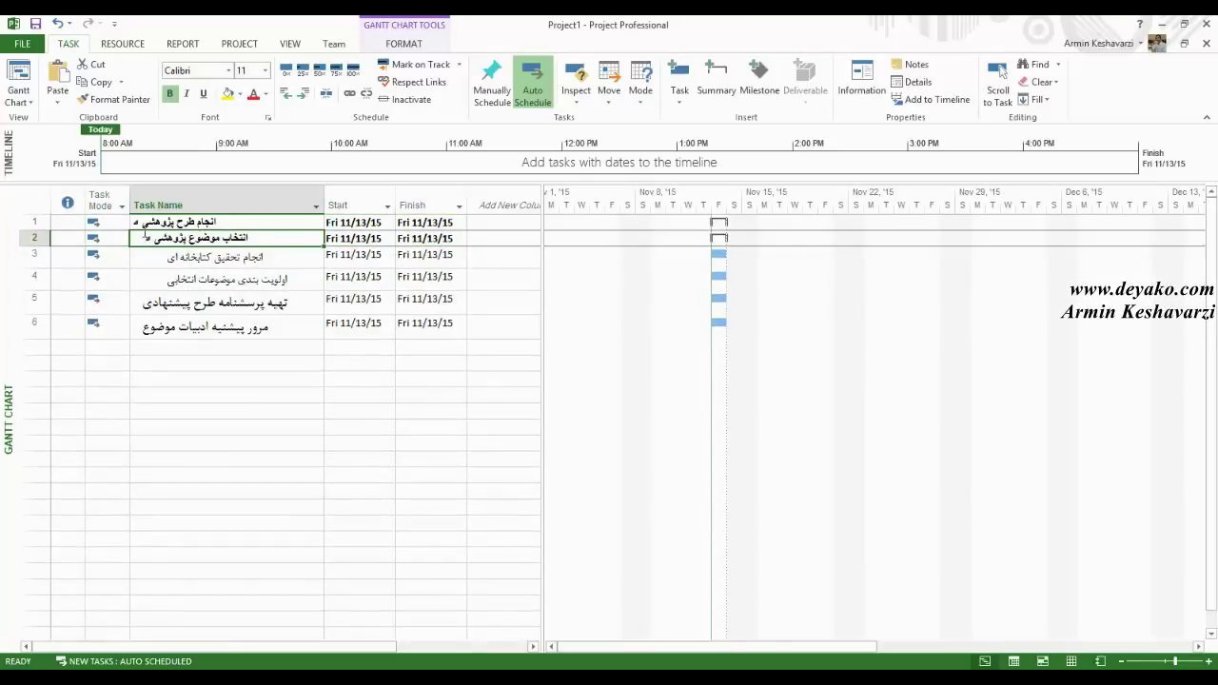
pyautogui.click(138, 222)
pyautogui.click(137, 221)
pyautogui.click(136, 221)
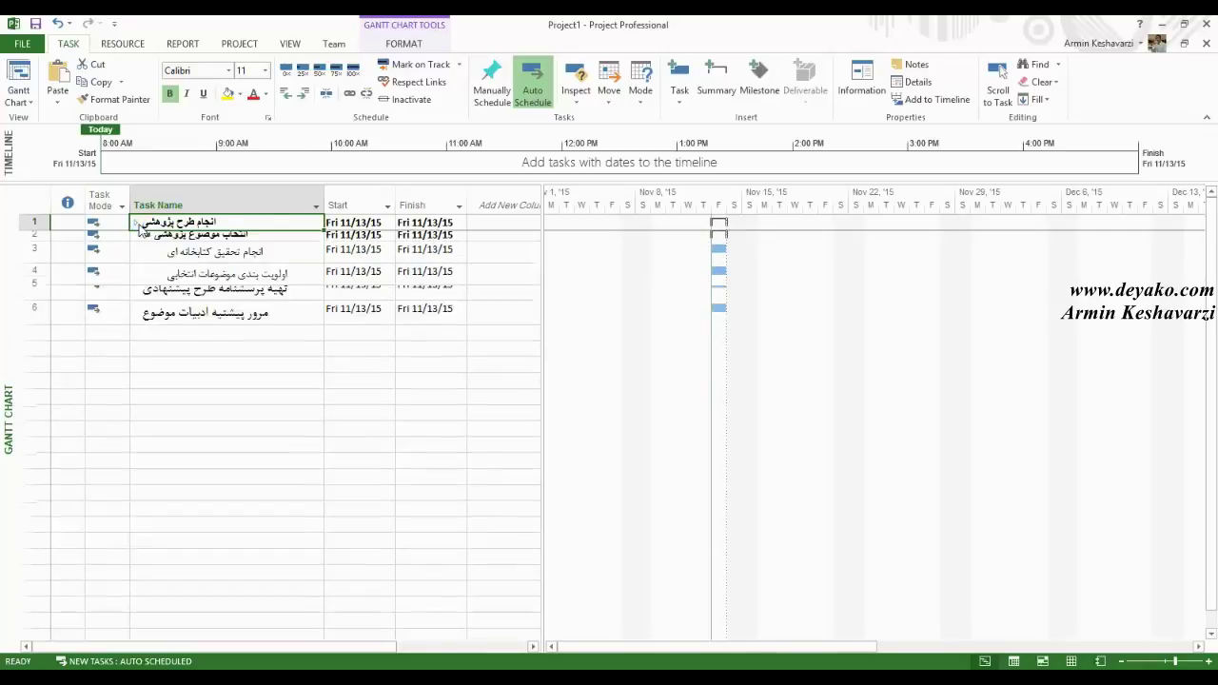
pyautogui.click(147, 239)
pyautogui.click(148, 239)
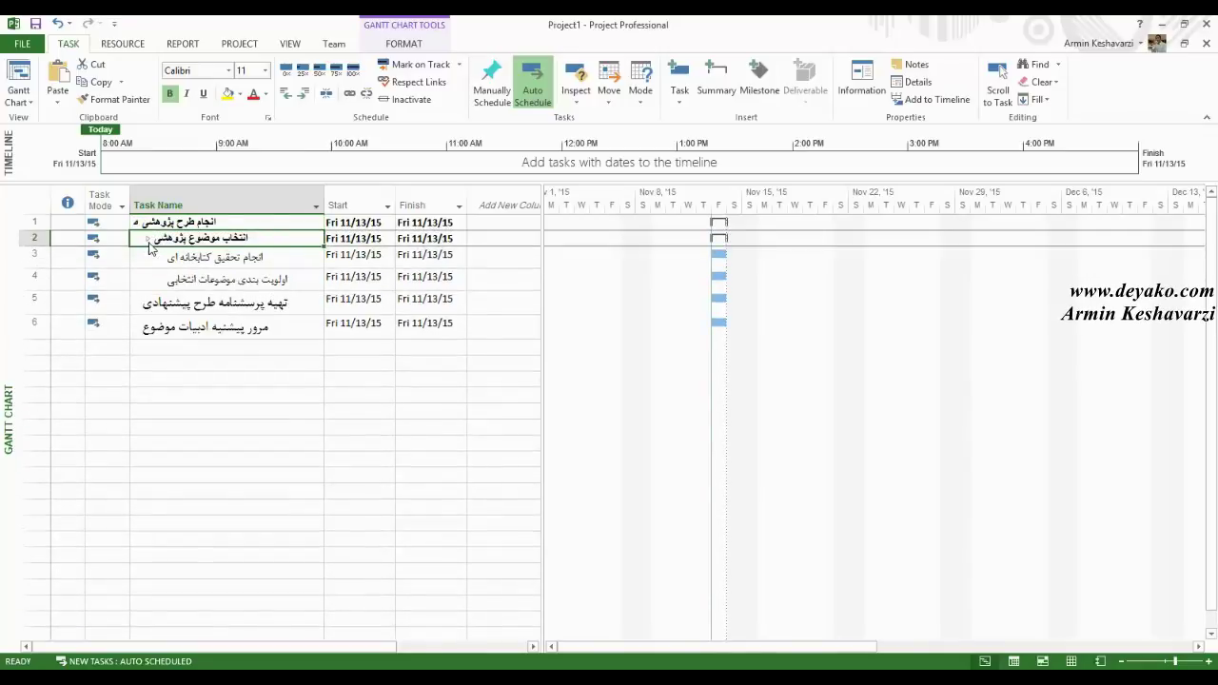
# - Indent tasks 5 and 6 together by one outline level to match task 2
pyautogui.click(164, 303)
pyautogui.click(157, 325)
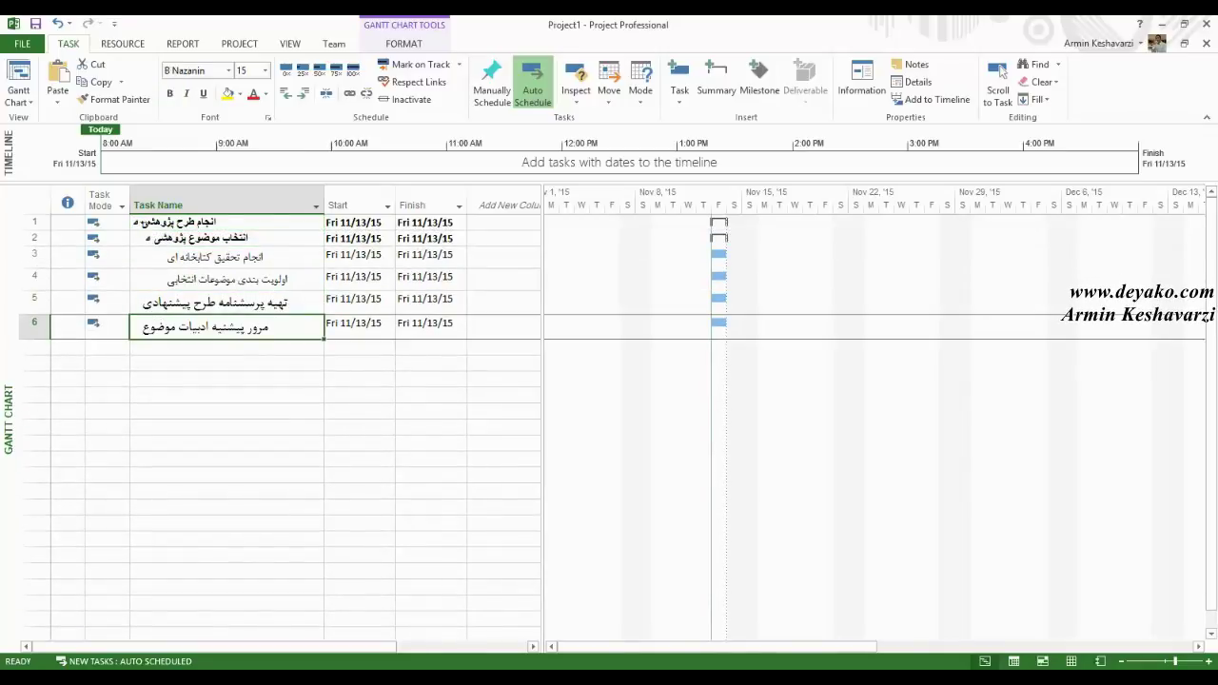
pyautogui.moveTo(34, 324); pyautogui.dragTo(34, 300)
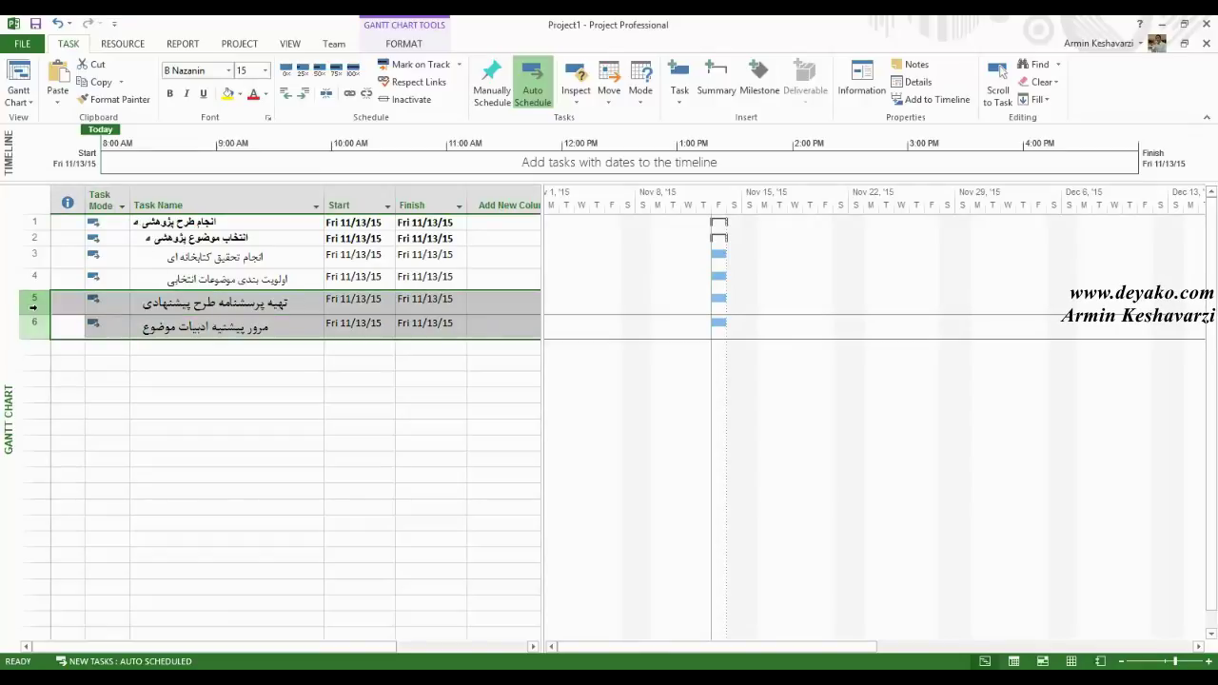
pyautogui.click(274, 323)
pyautogui.click(173, 279)
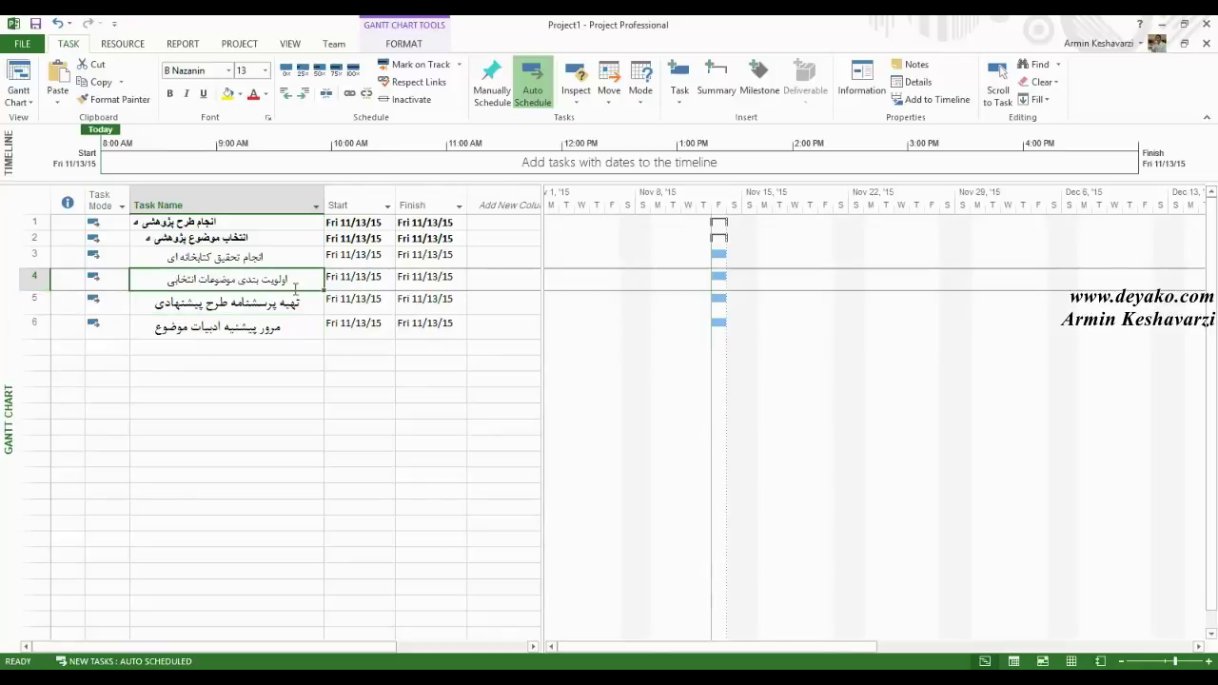
# - Check heading 1.1.3 in the Word outline, then insert a blank task above task 5 in Project
pyautogui.hotkey('alt', 'Tab')
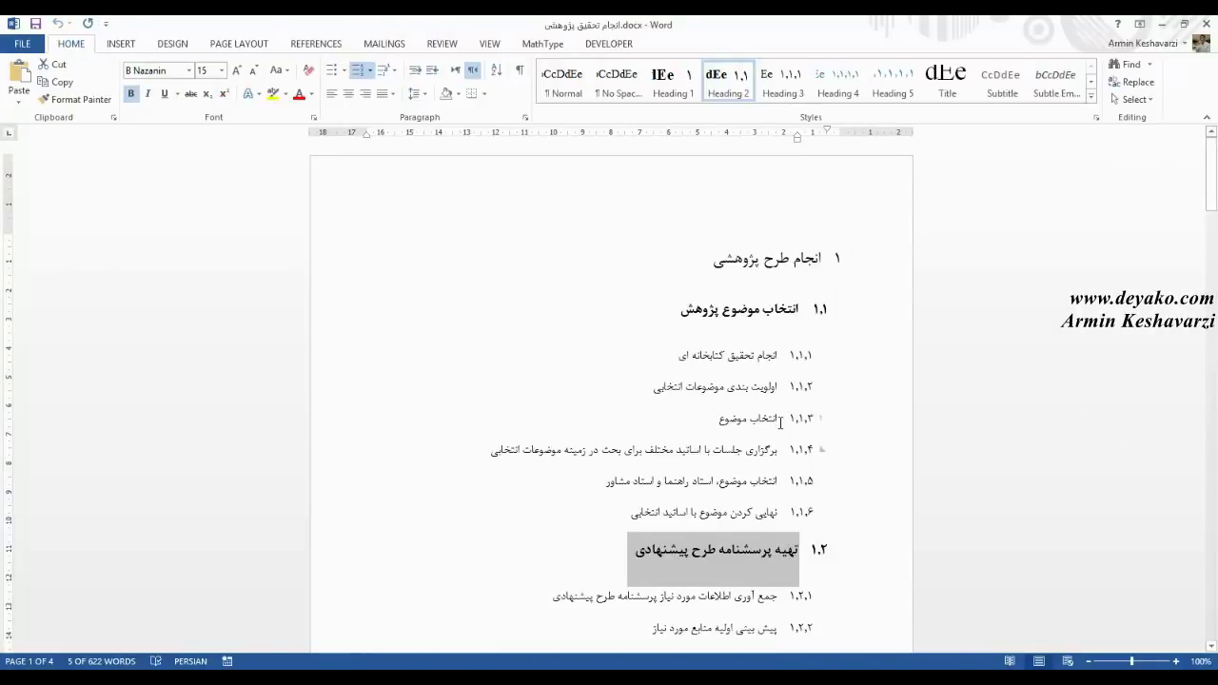
pyautogui.moveTo(777, 416); pyautogui.dragTo(710, 420)
pyautogui.click(1163, 23)
pyautogui.click(38, 300)
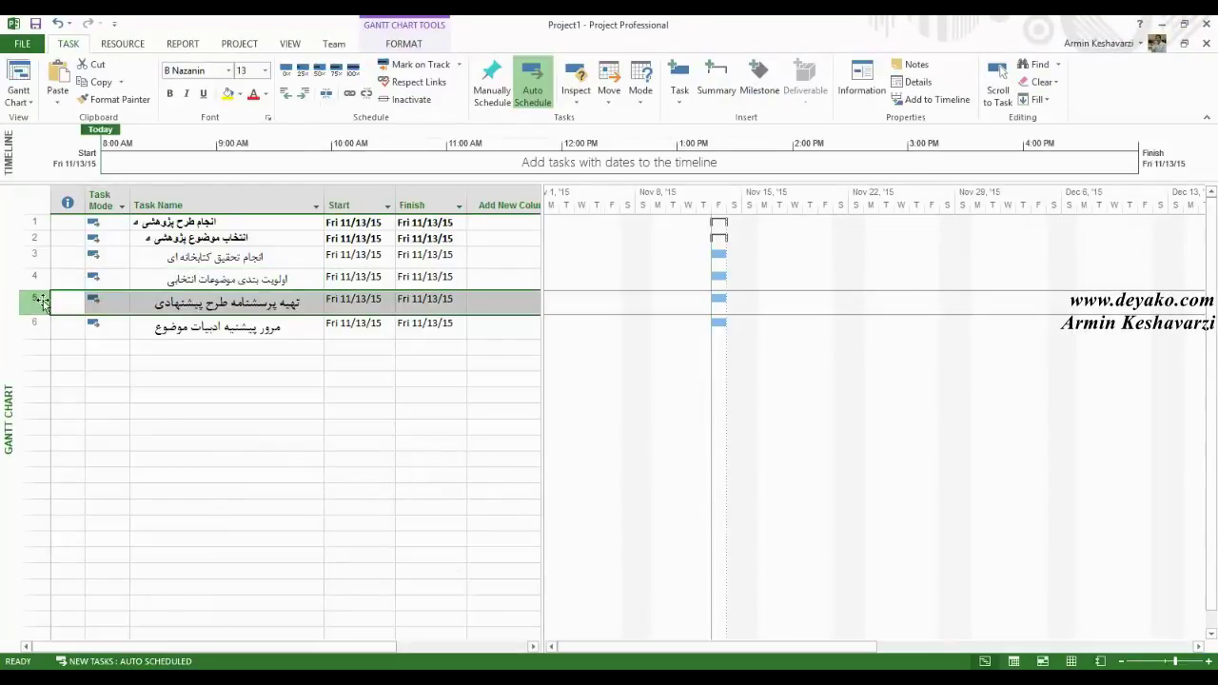
pyautogui.rightClick(44, 301)
pyautogui.click(152, 408)
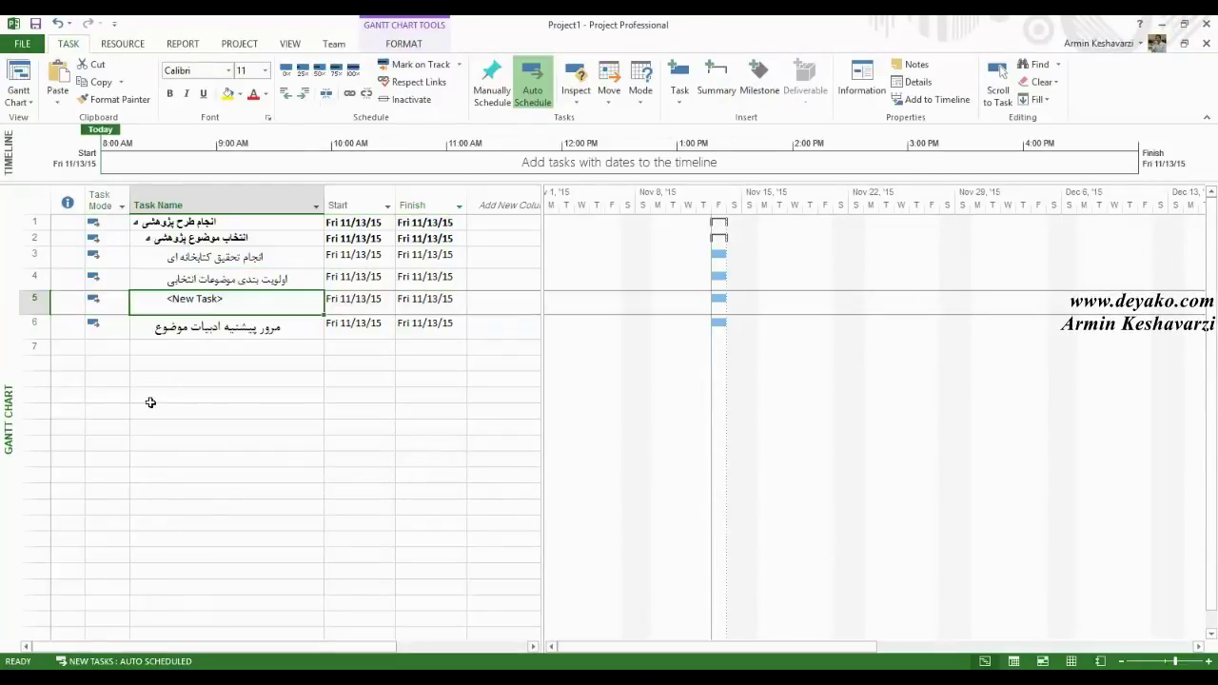
# - Open Task Information for the new task 5 and review its predecessors, resources, advanced, notes and custom fields pages
pyautogui.doubleClick(244, 303)
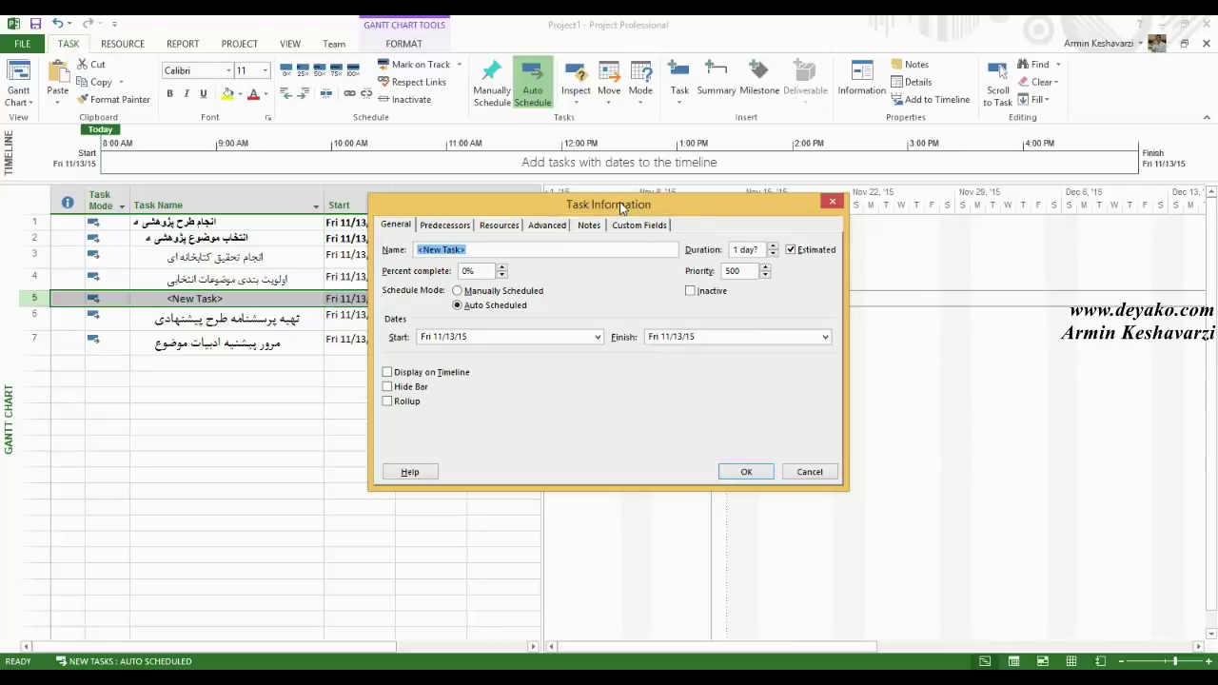
pyautogui.click(446, 226)
pyautogui.click(499, 226)
pyautogui.click(539, 229)
pyautogui.click(589, 226)
pyautogui.click(634, 226)
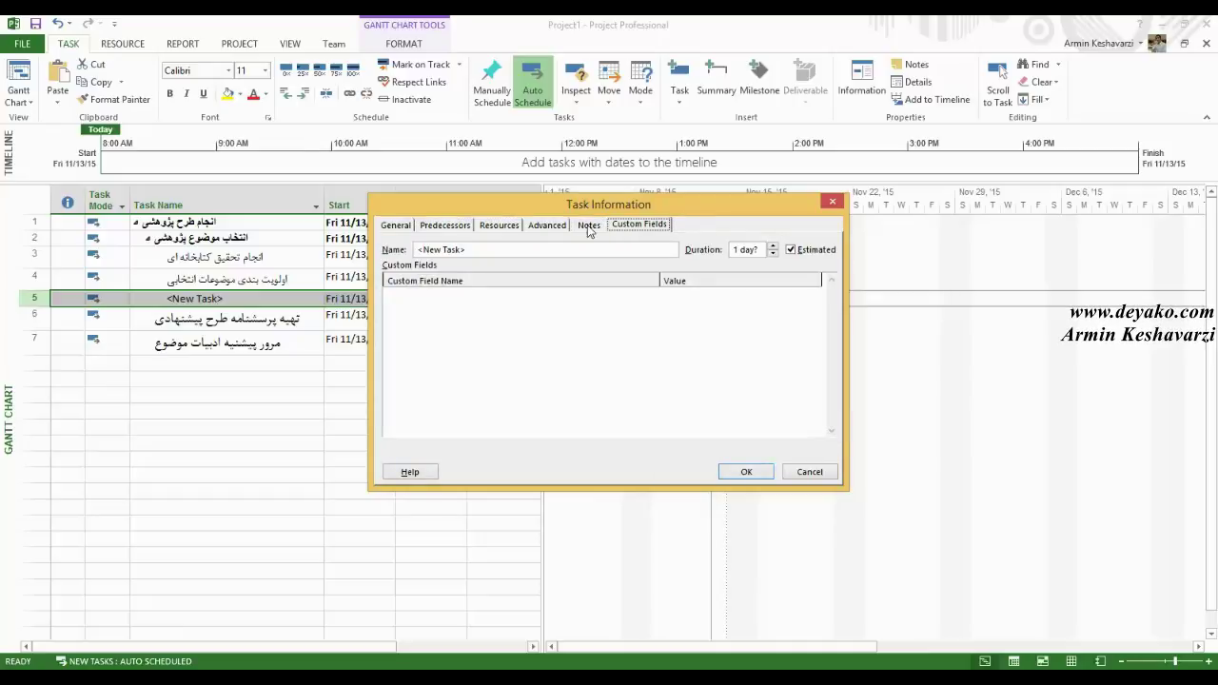
pyautogui.click(590, 226)
pyautogui.click(410, 229)
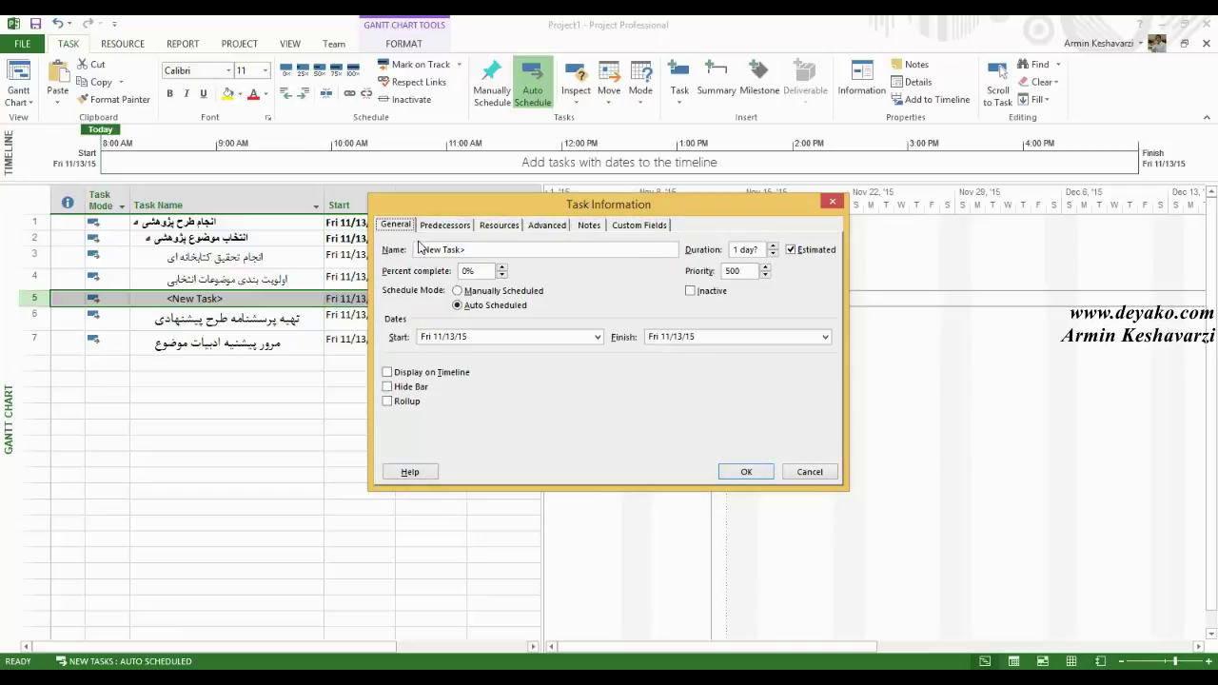
# - View the image 06-Work Breakdown Structure.jpg in Windows Photo Viewer, then minimize it to return to Project
pyautogui.click(571, 678)
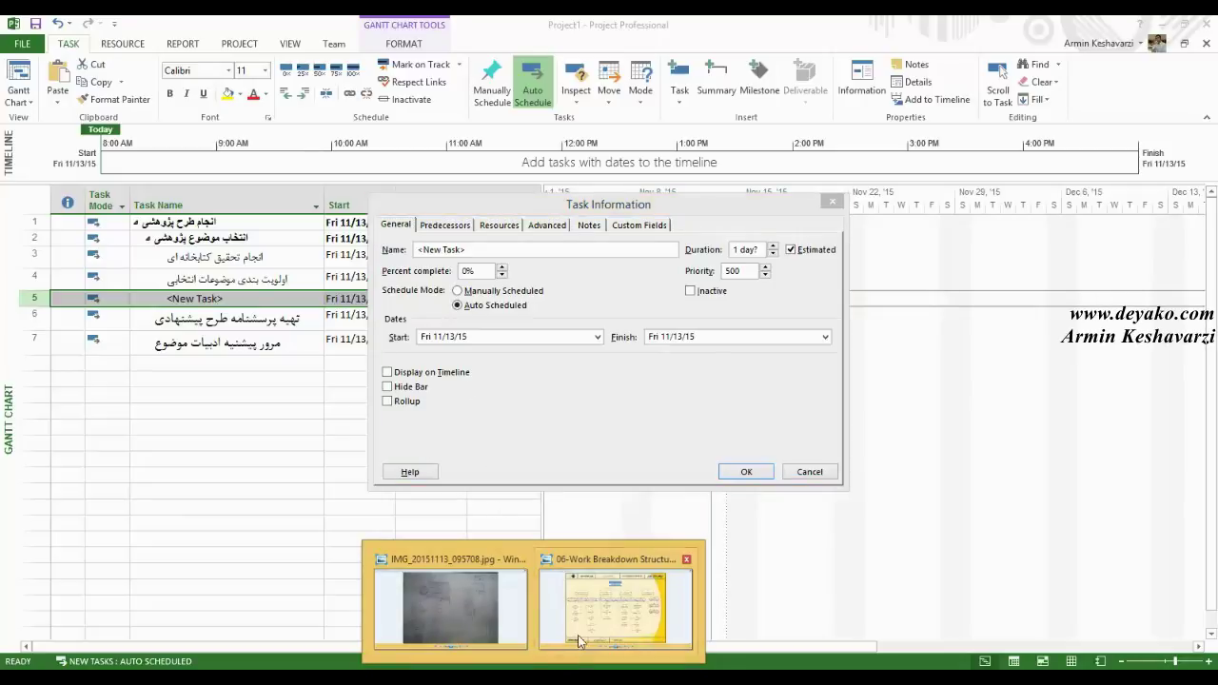
pyautogui.click(577, 635)
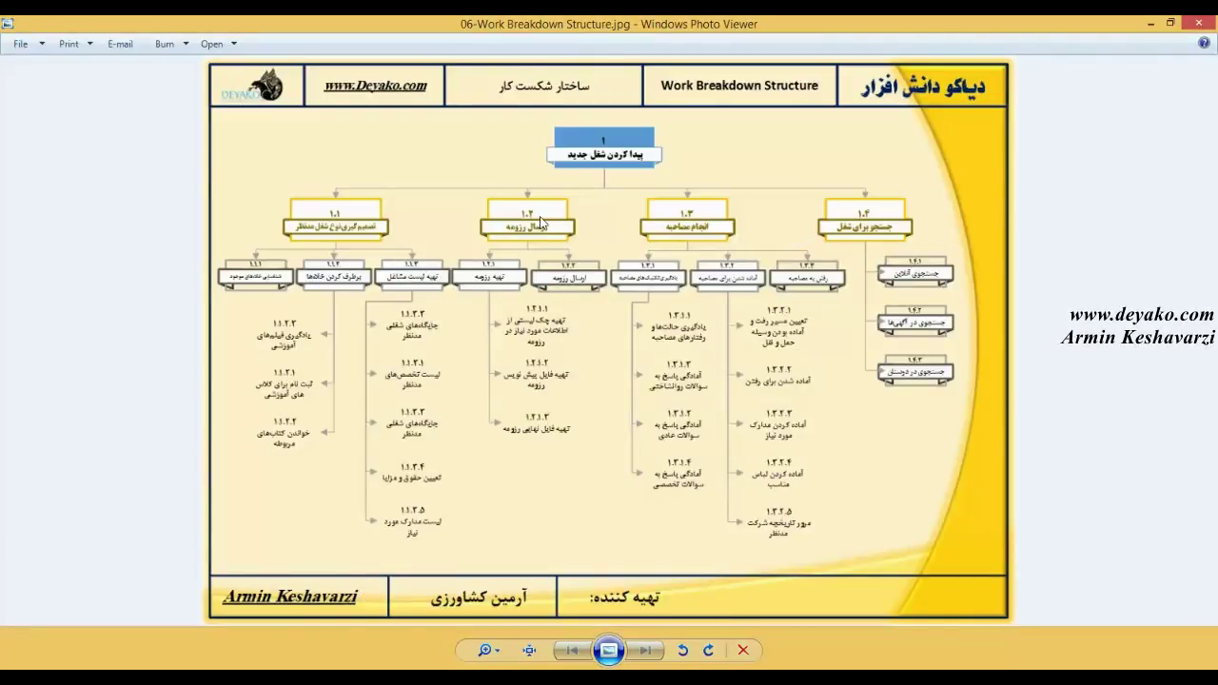
pyautogui.click(1149, 22)
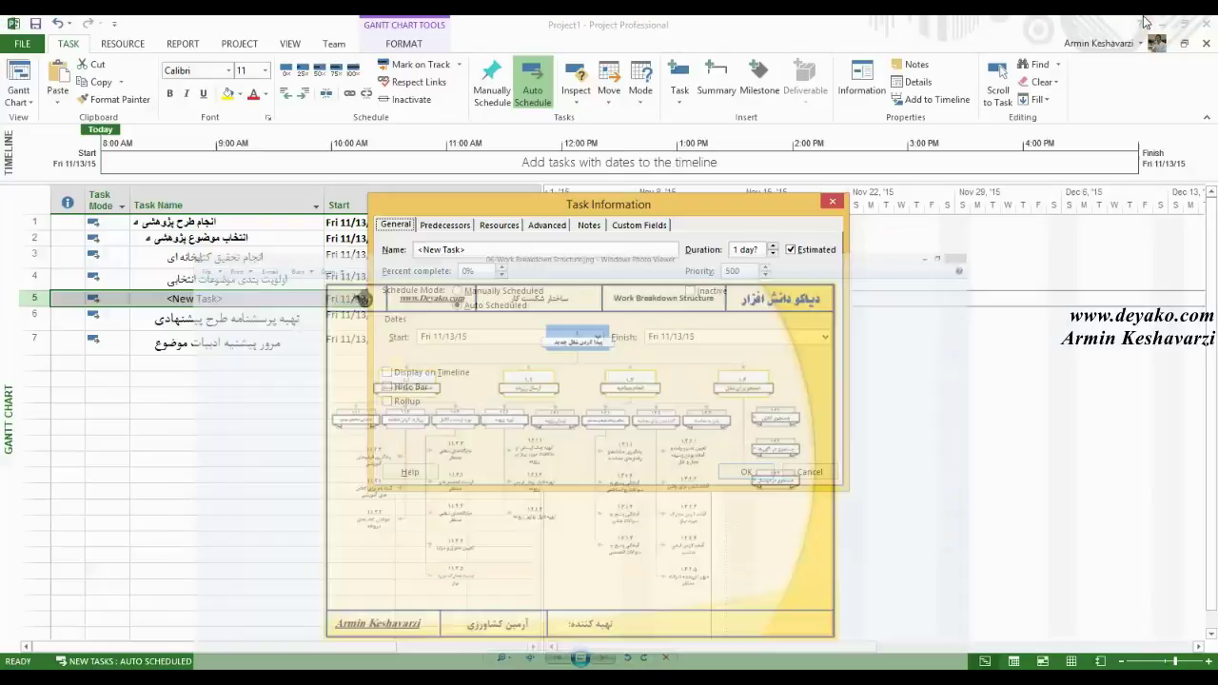
# - Go through the new task's Predecessors, Resources, Advanced, Custom Fields and Notes pages again, then cancel Task Information
pyautogui.click(440, 229)
pyautogui.click(501, 225)
pyautogui.click(540, 225)
pyautogui.click(594, 226)
pyautogui.click(630, 226)
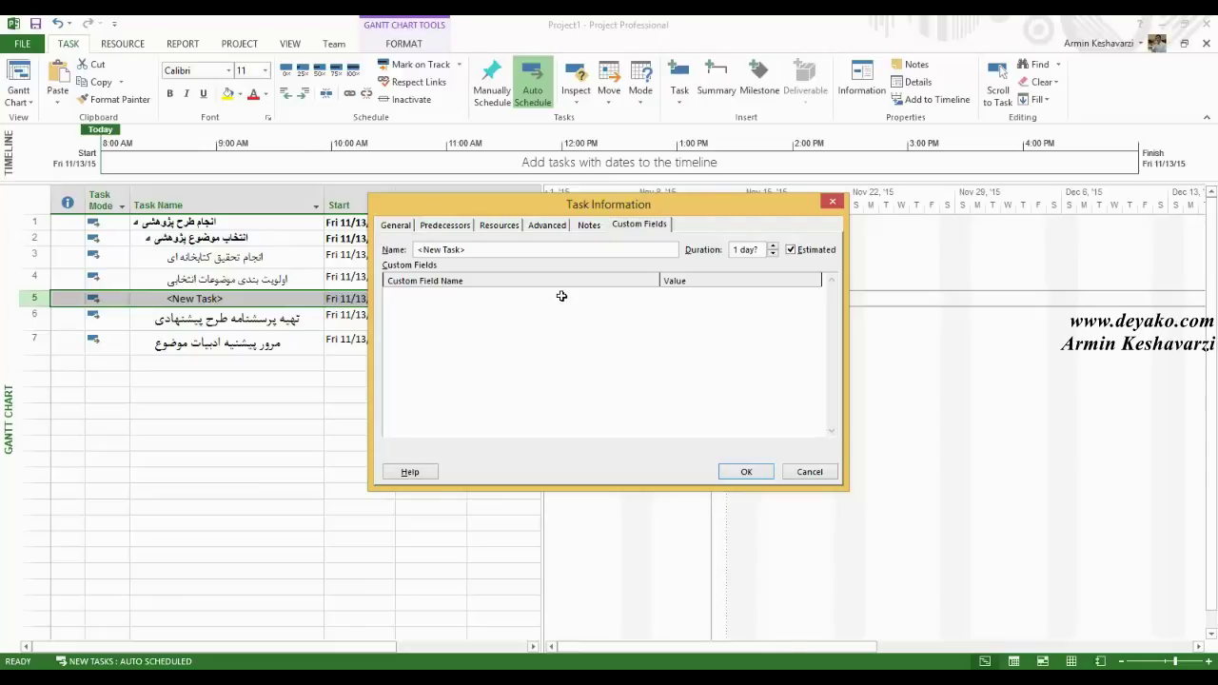
pyautogui.click(592, 228)
pyautogui.click(489, 329)
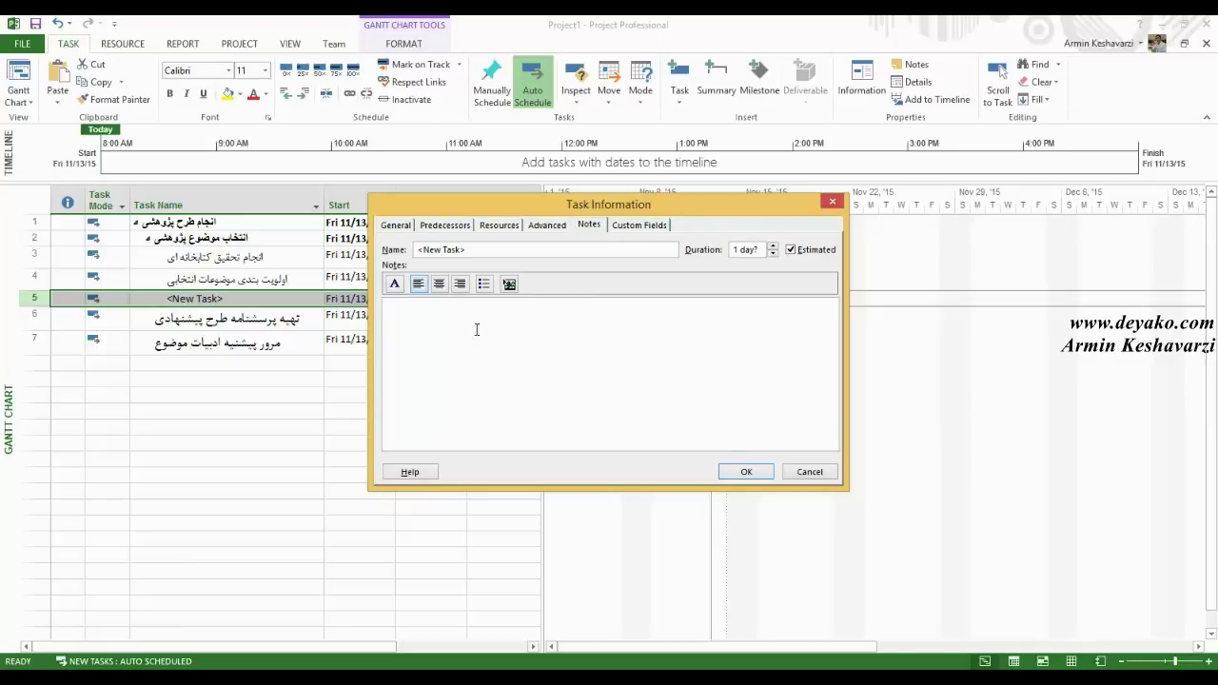
pyautogui.click(809, 471)
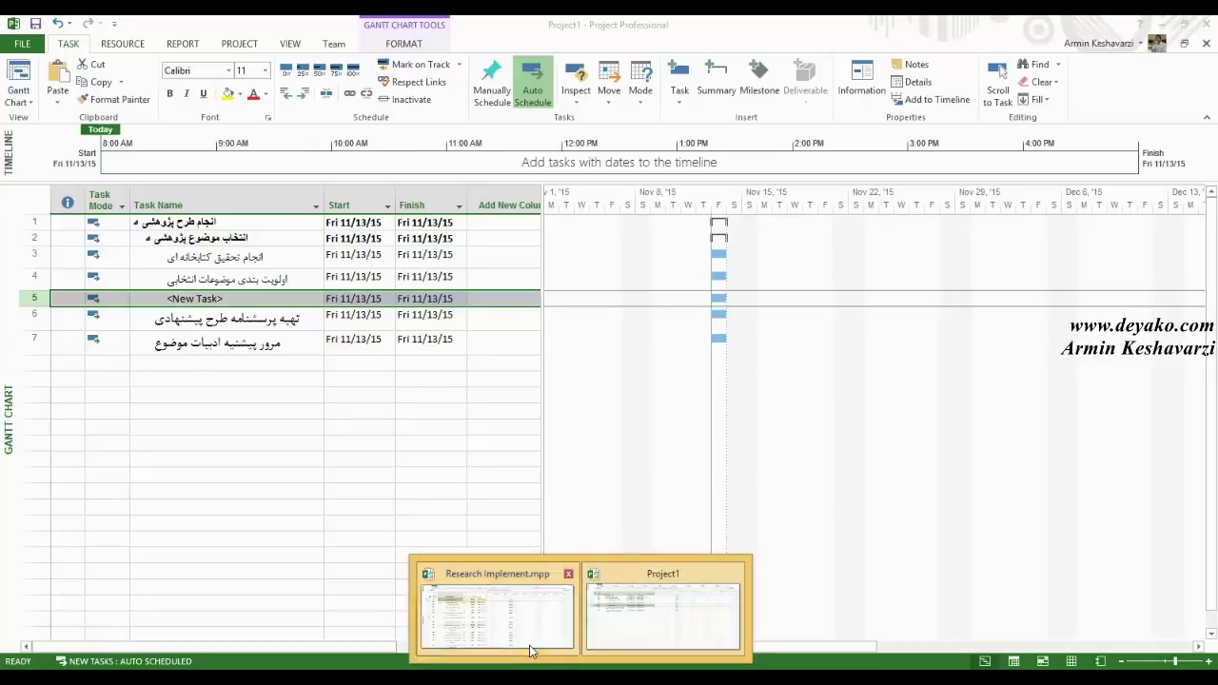
# - Look at the finished task list in Research Implement.mpp, then return to Project1
pyautogui.click(471, 609)
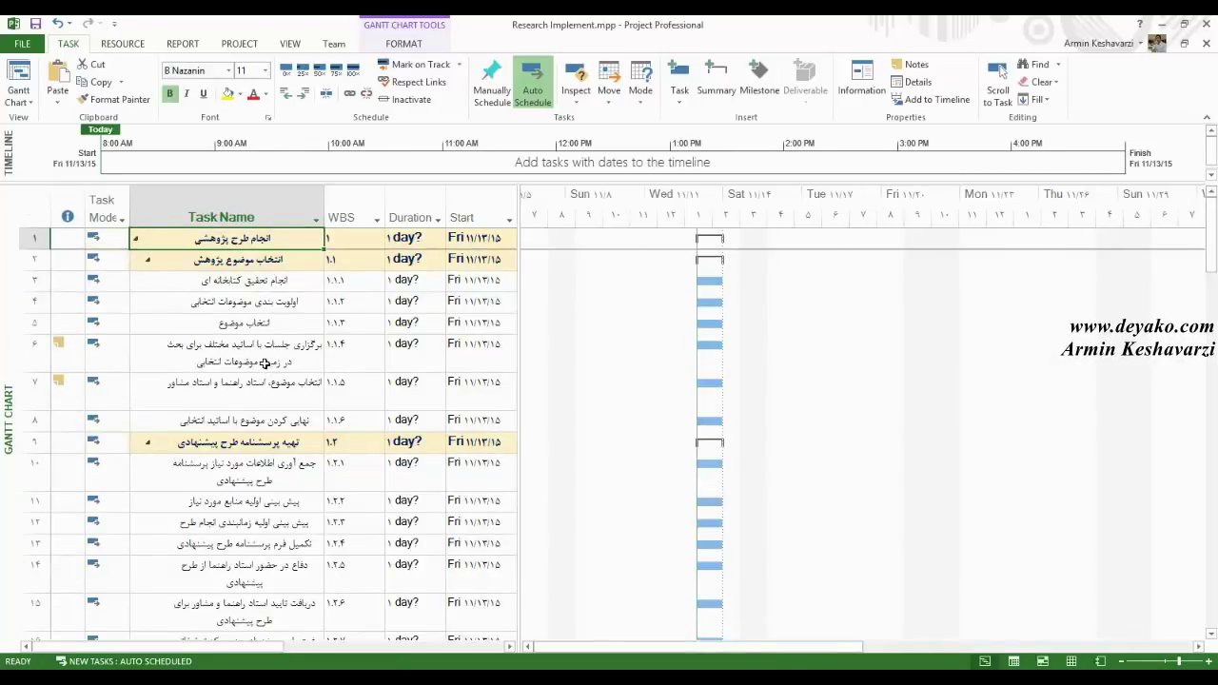
pyautogui.click(1162, 24)
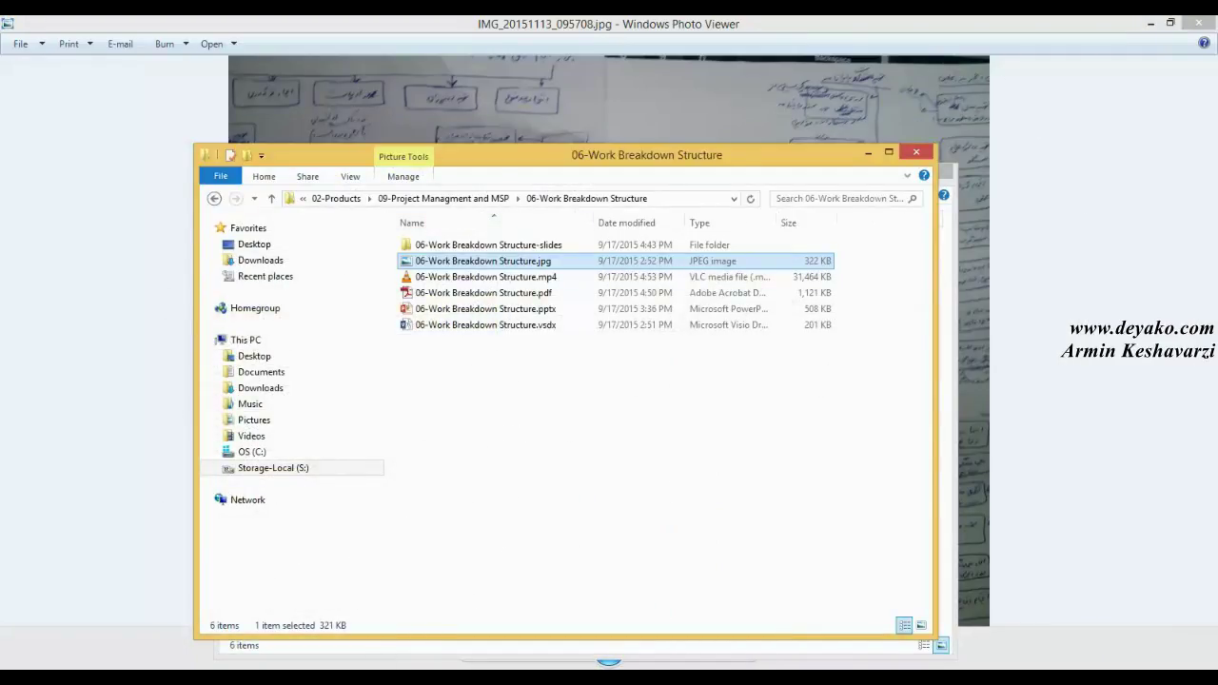
pyautogui.moveTo(599, 661)
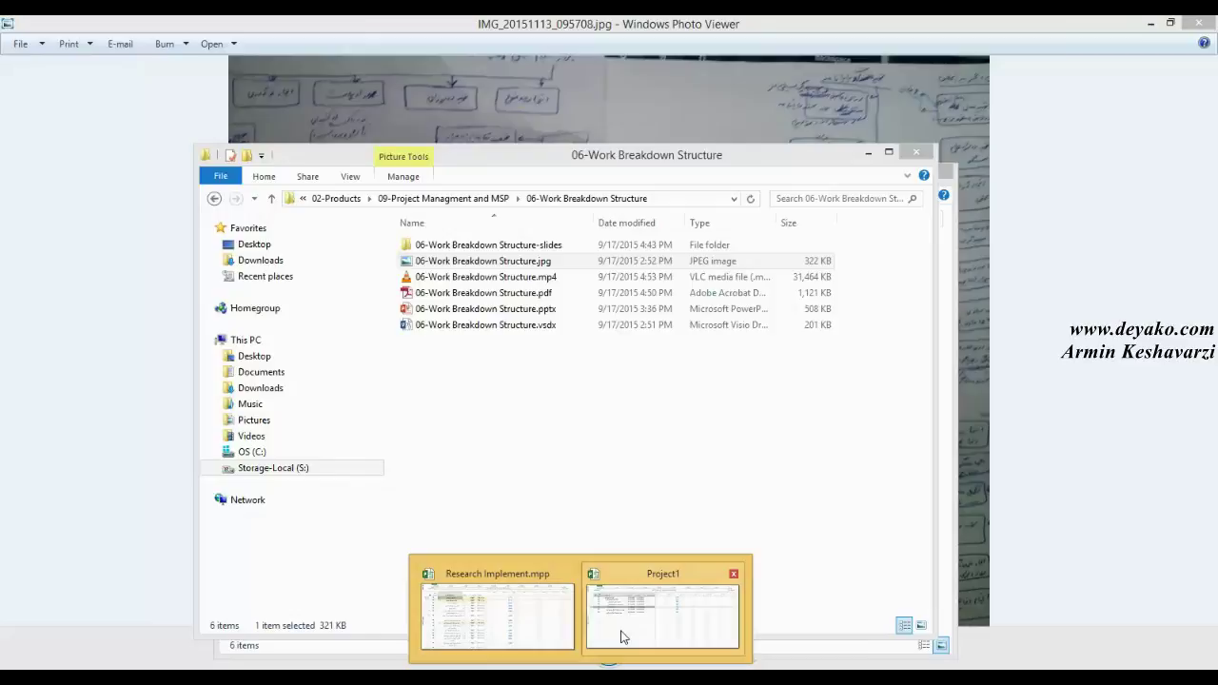
pyautogui.click(614, 639)
pyautogui.click(614, 642)
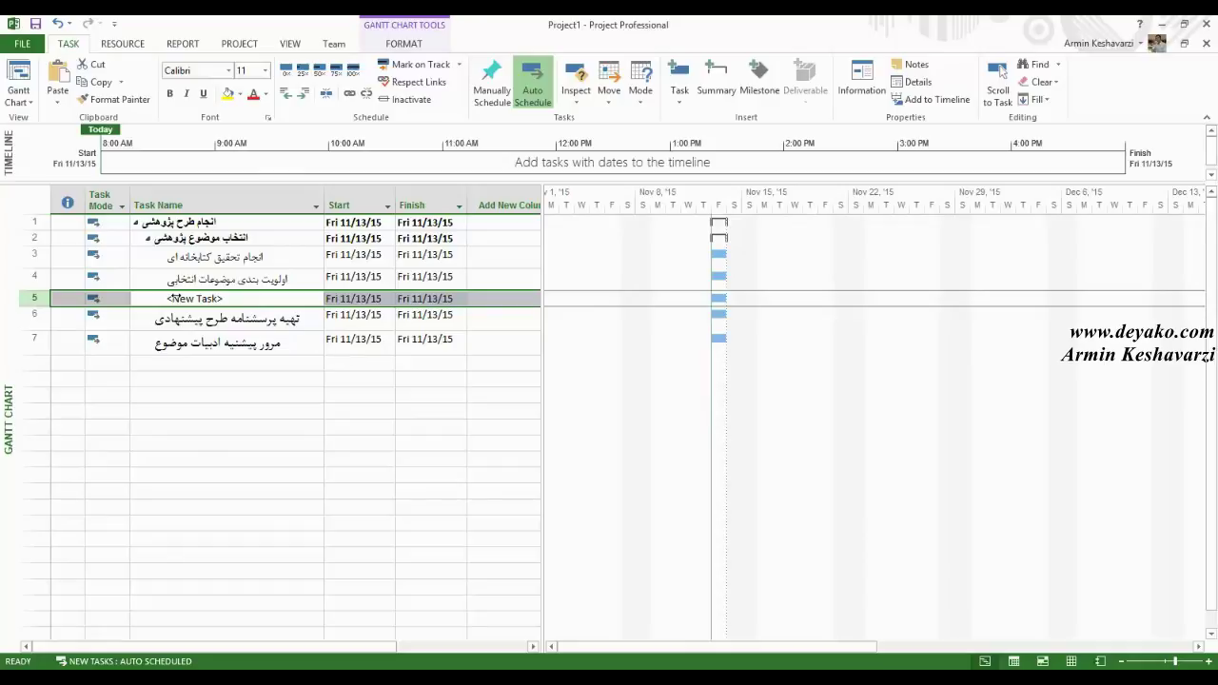
# - Rename the new task 5 as "انتخاب موضوع"
pyautogui.click(225, 298)
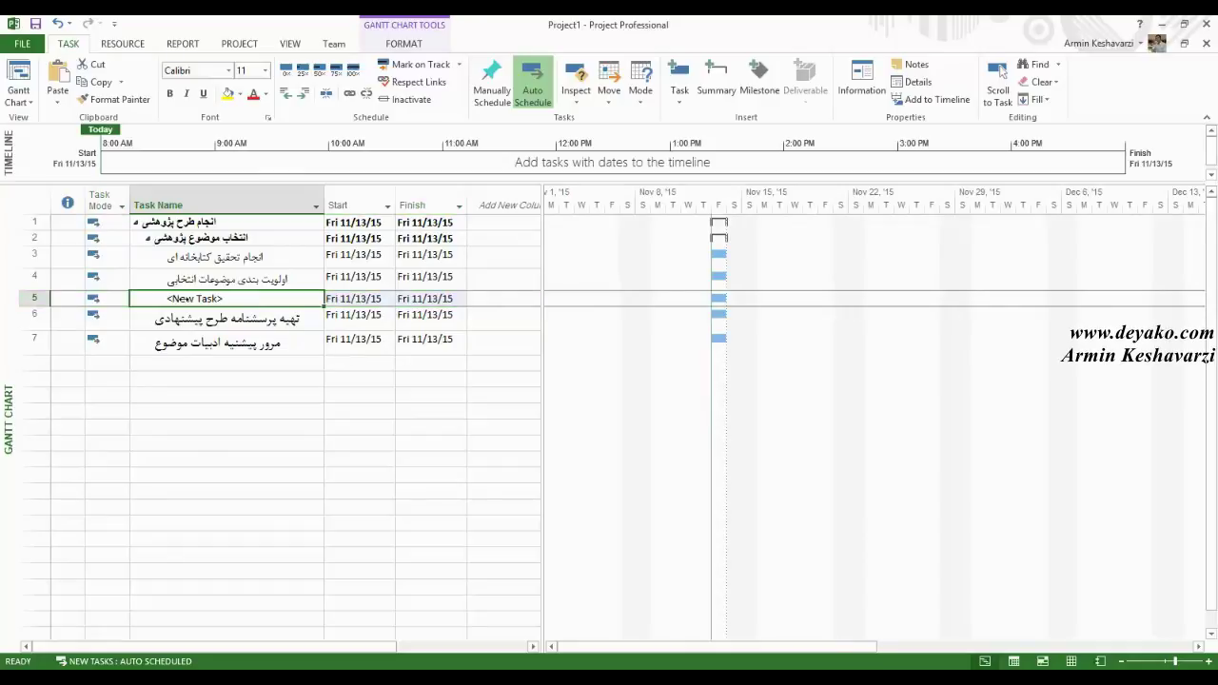
pyautogui.click(186, 298)
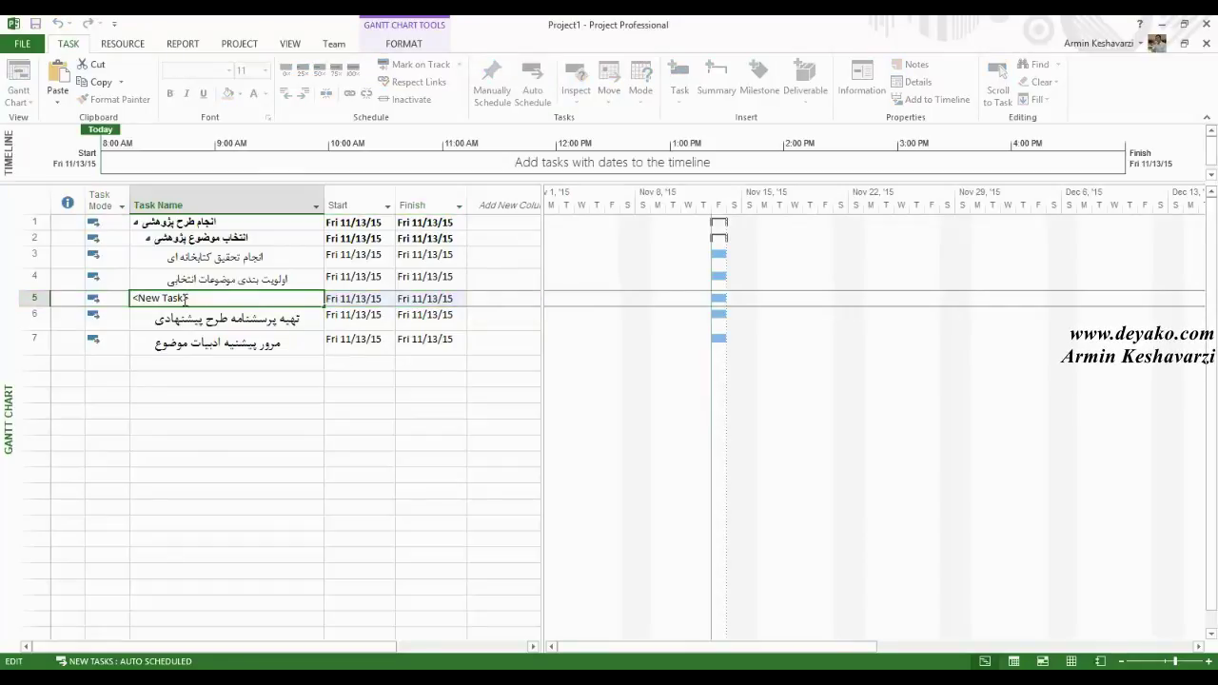
pyautogui.press('BackSpace')
pyautogui.press('BackSpace')
pyautogui.press('BackSpace')
pyautogui.press('BackSpace')
pyautogui.press('BackSpace')
pyautogui.press('BackSpace')
pyautogui.press('BackSpace')
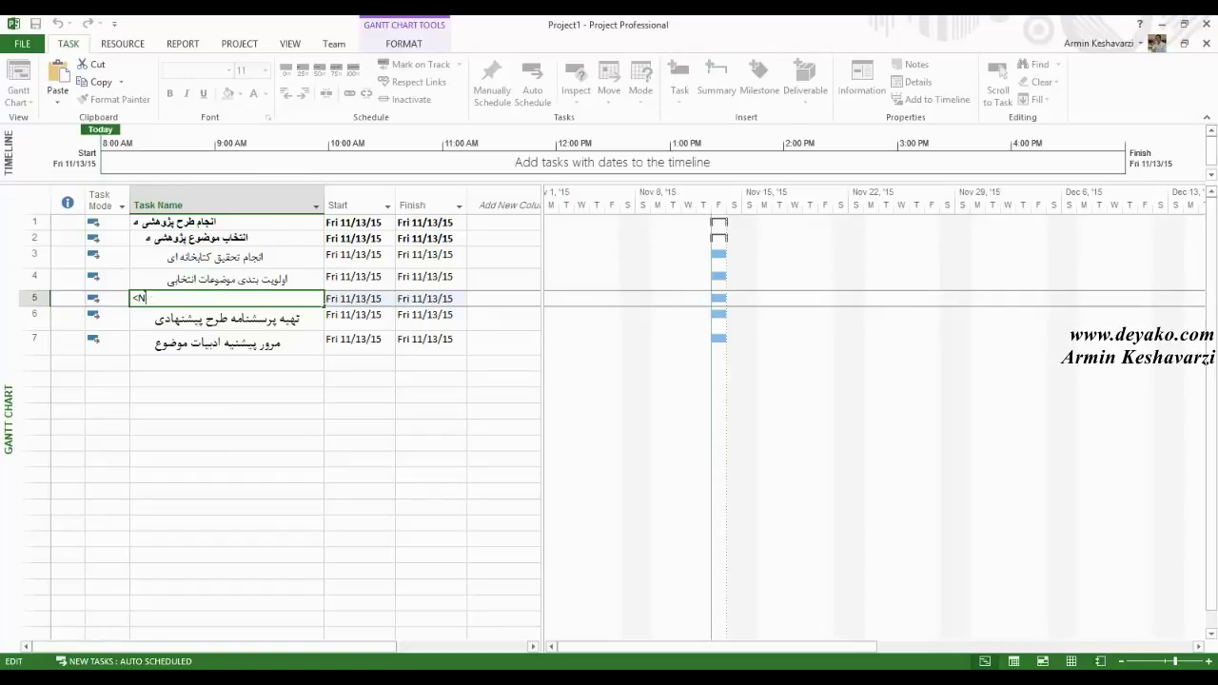
pyautogui.write('انتخاب')
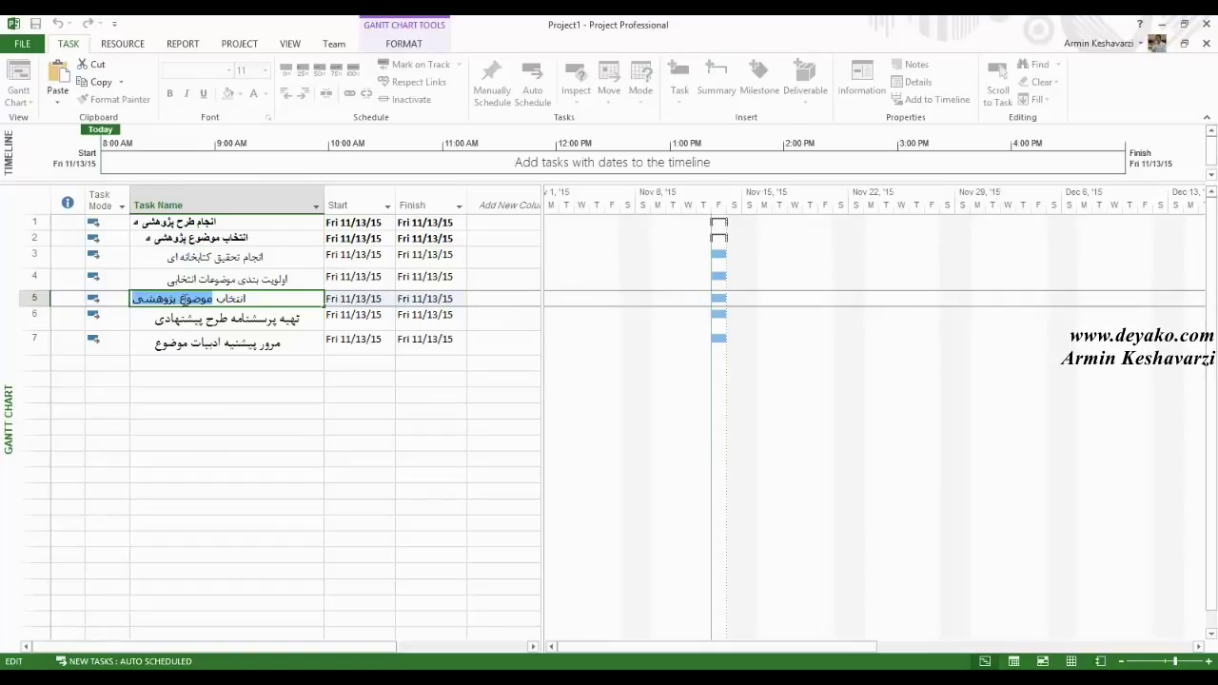
pyautogui.write(' مو')
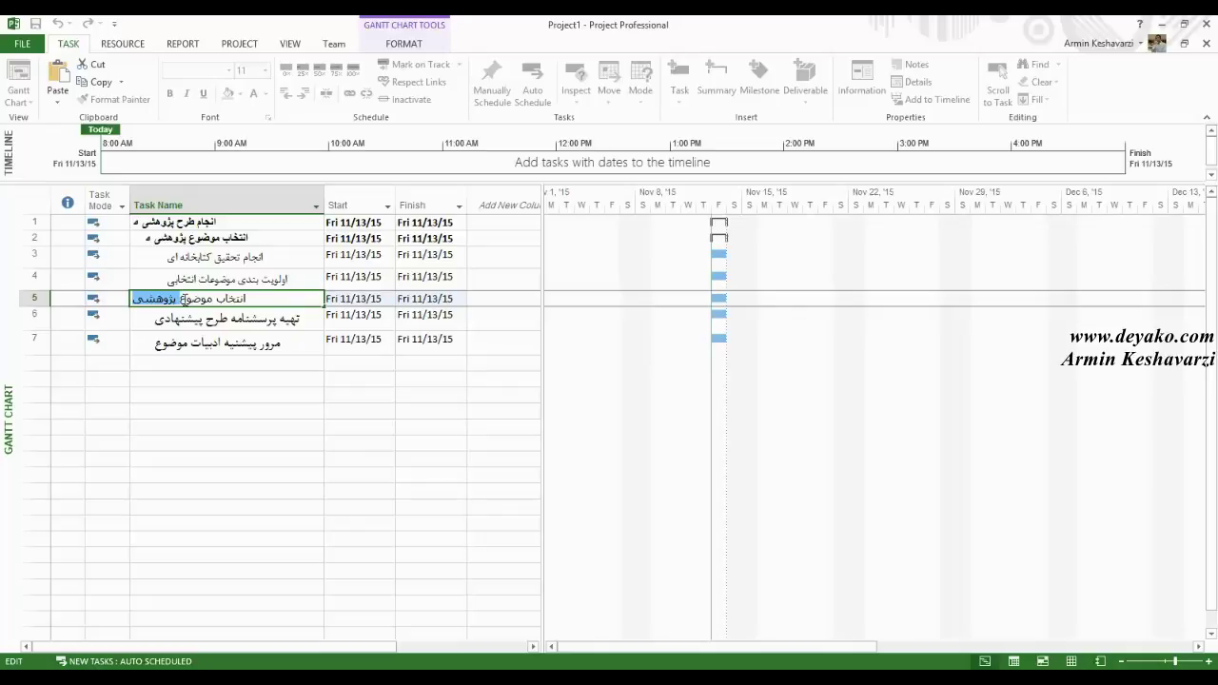
pyautogui.write('ضوع')
pyautogui.press('BackSpace')
pyautogui.press('Return')
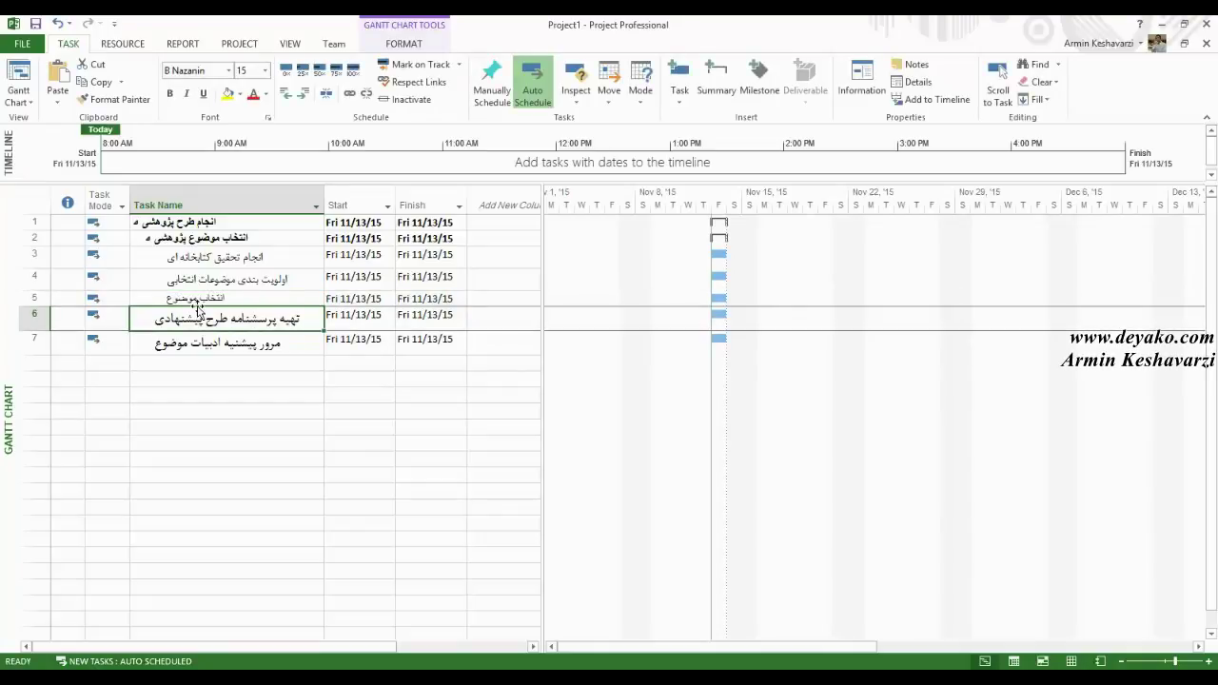
# - Collapse and re-expand task 2 to check its subtasks, then switch to the Word outline
pyautogui.click(149, 238)
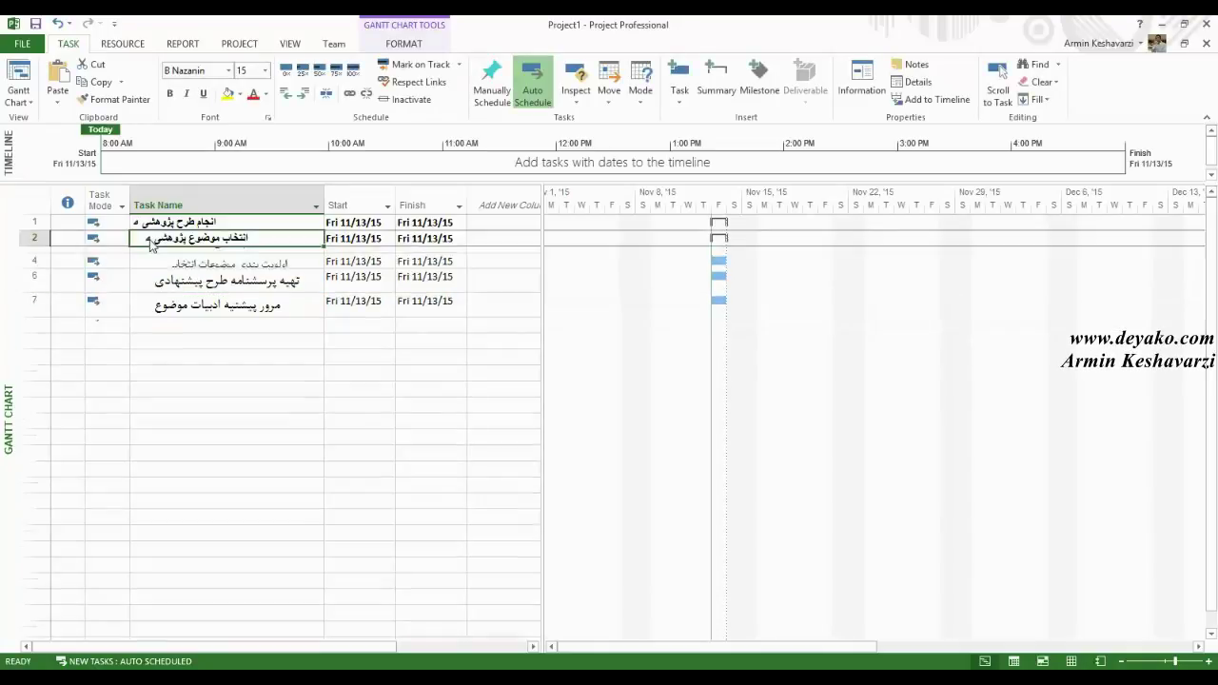
pyautogui.click(149, 238)
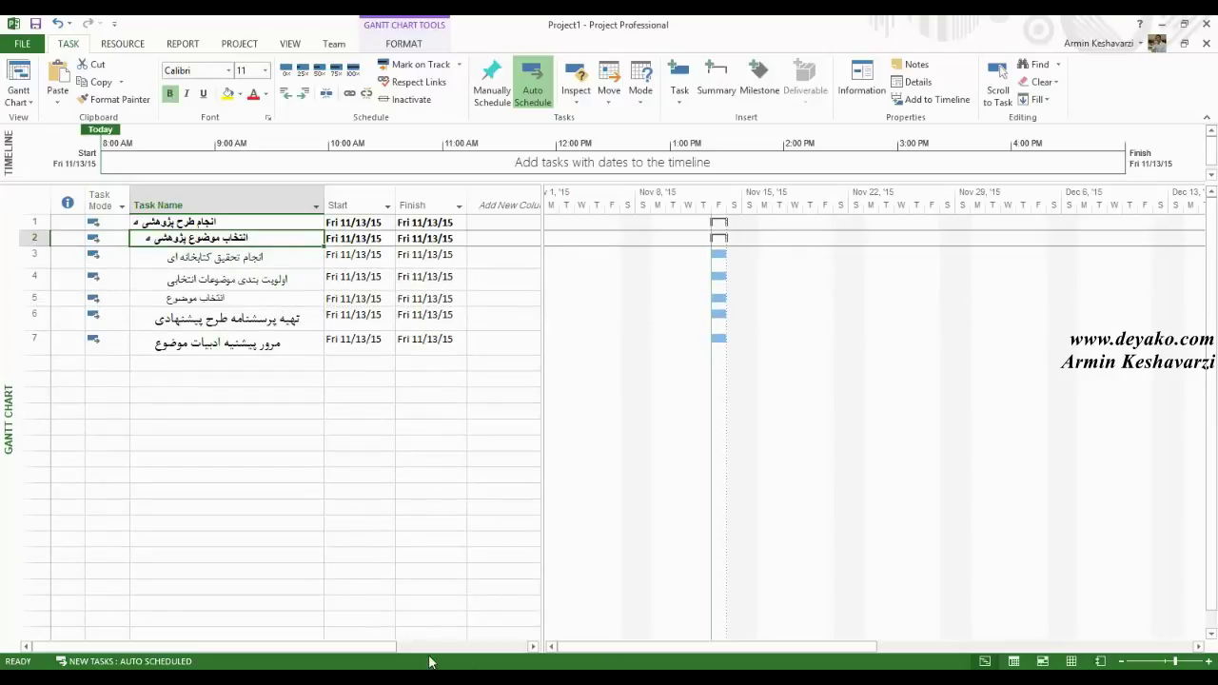
pyautogui.hotkey('alt', 'Tab')
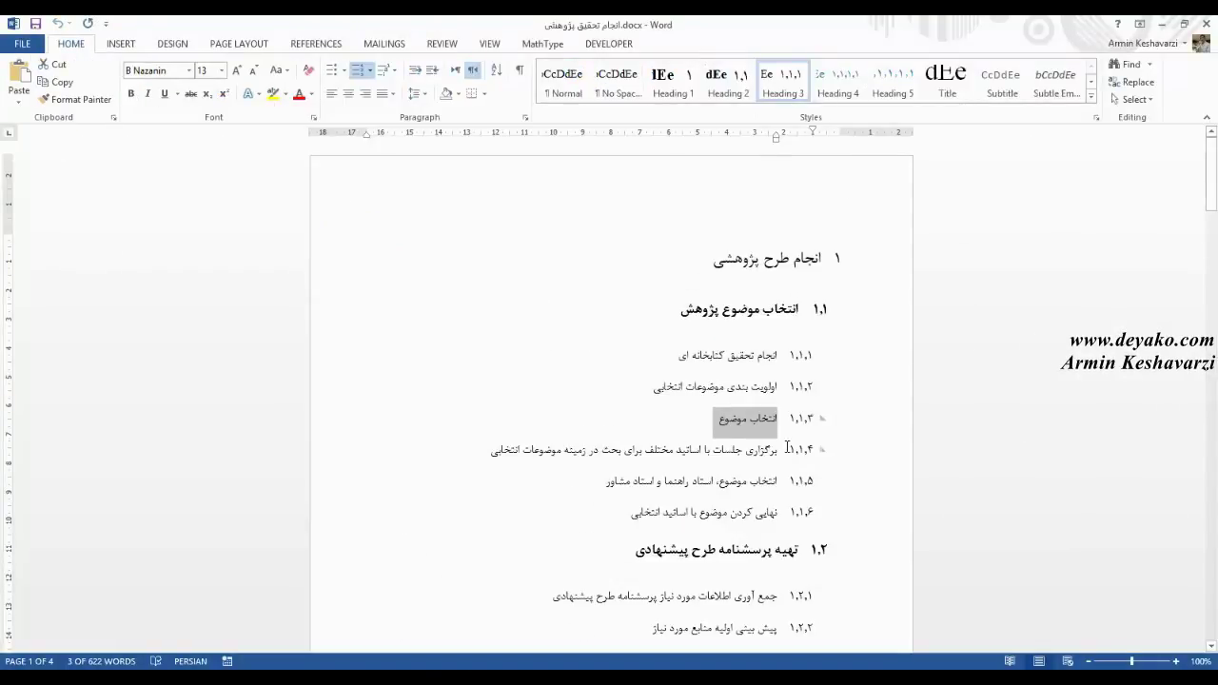
# - Copy the text of outline item 1.1.4 in Word, then switch to Project1 and insert a new task above task 6
pyautogui.moveTo(786, 451); pyautogui.dragTo(488, 453)
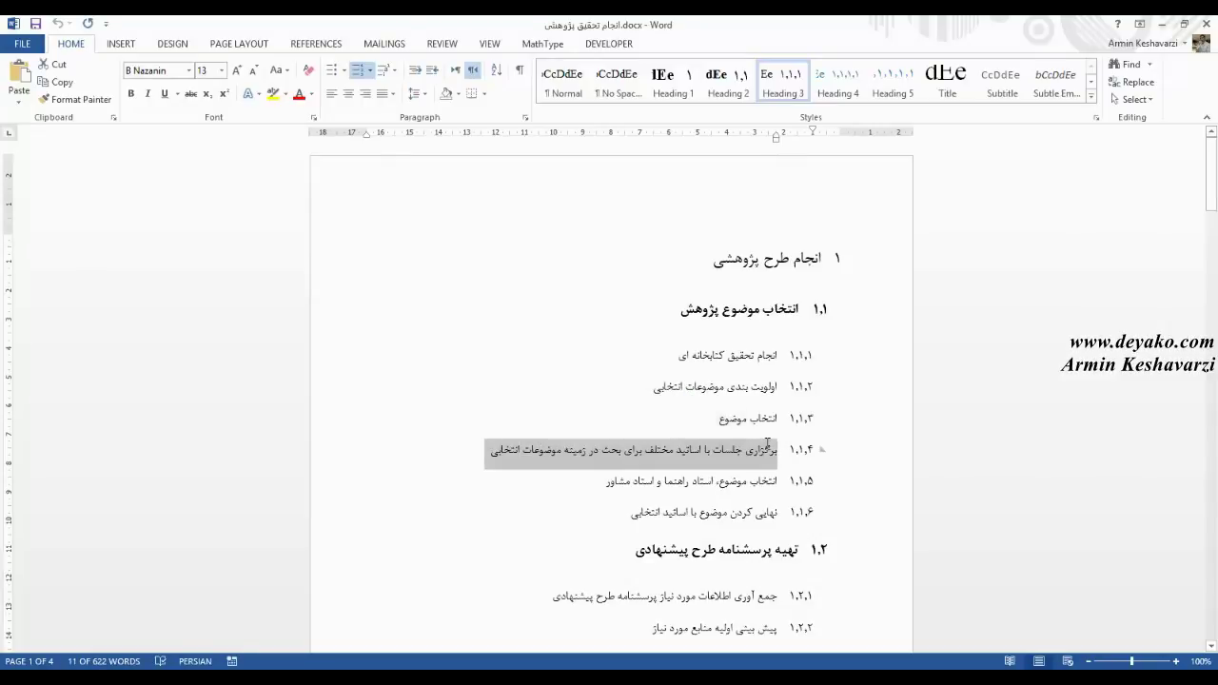
pyautogui.click(1162, 24)
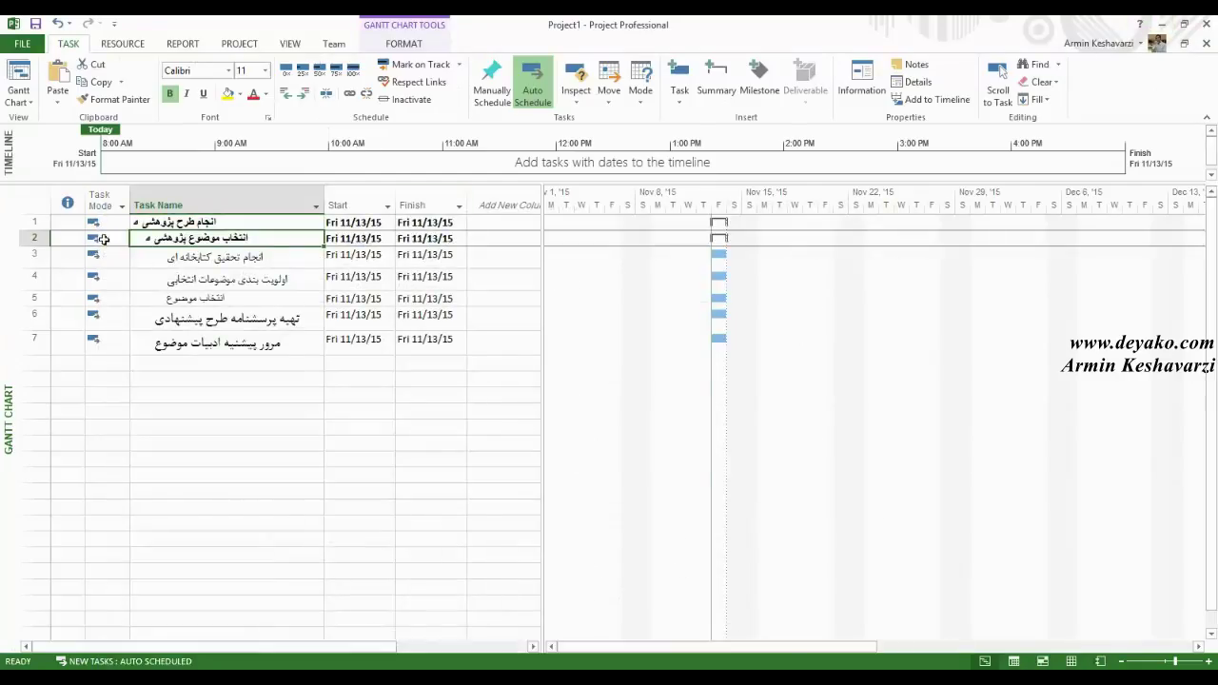
pyautogui.click(26, 319)
pyautogui.rightClick(27, 319)
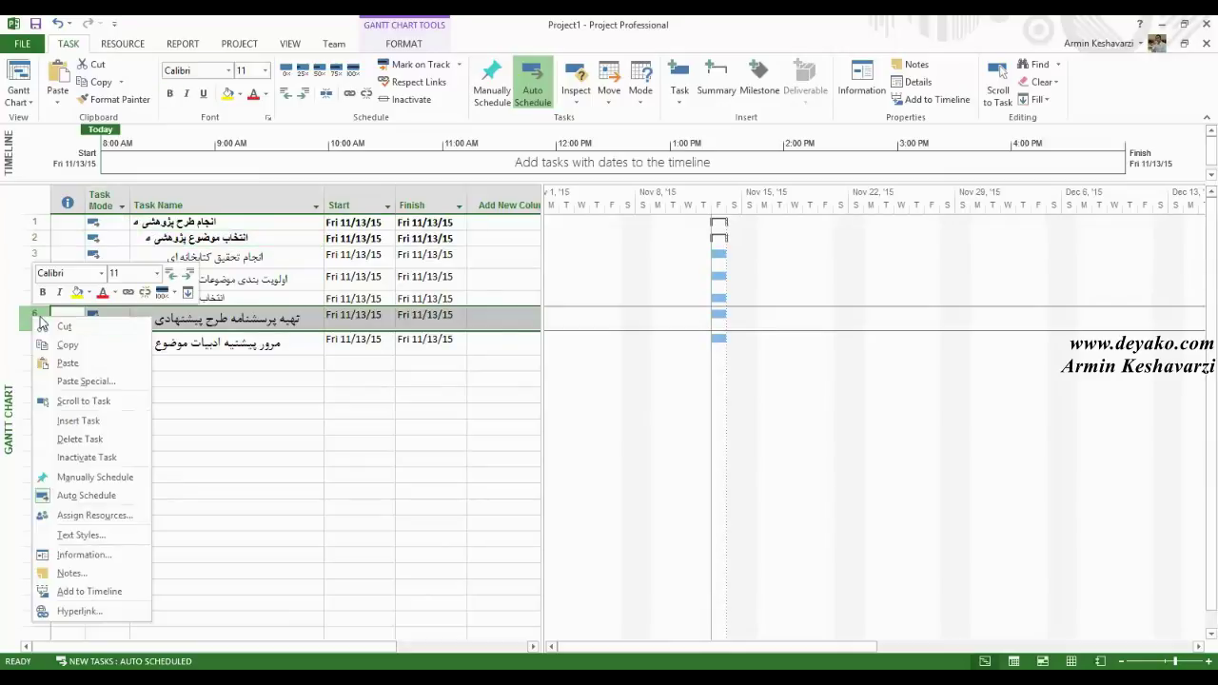
pyautogui.click(121, 414)
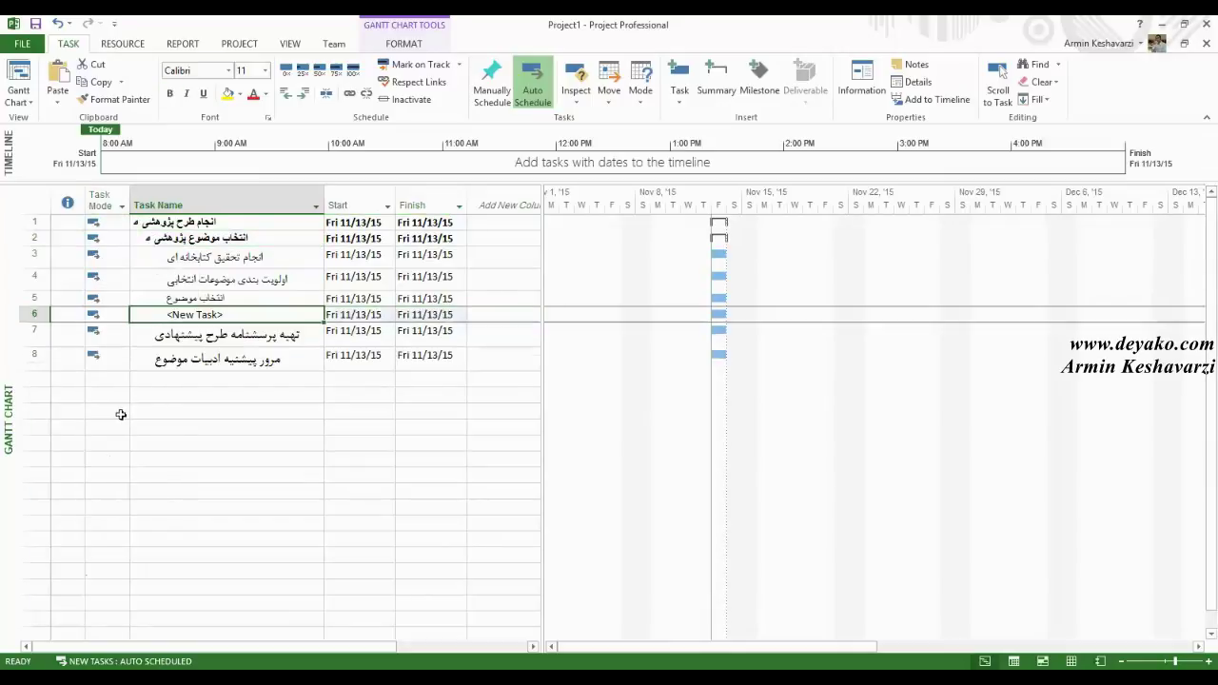
# - Replace the new task 6's name with the copied outline text in its Task Information
pyautogui.doubleClick(224, 315)
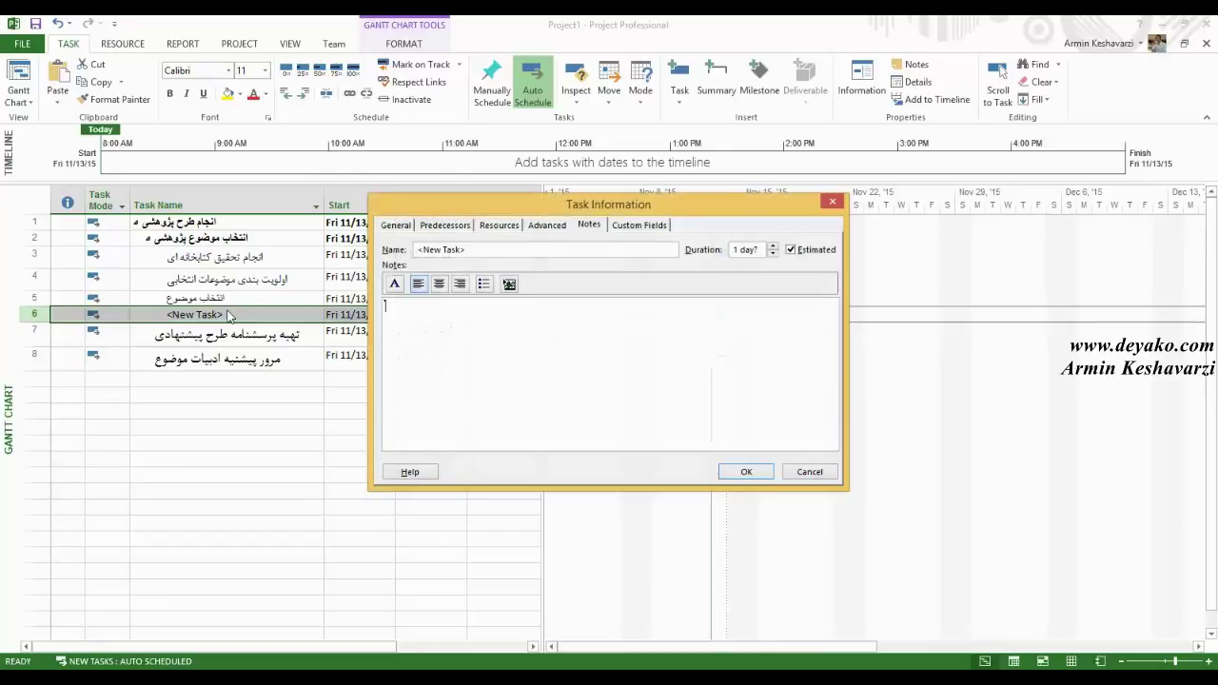
pyautogui.doubleClick(467, 248)
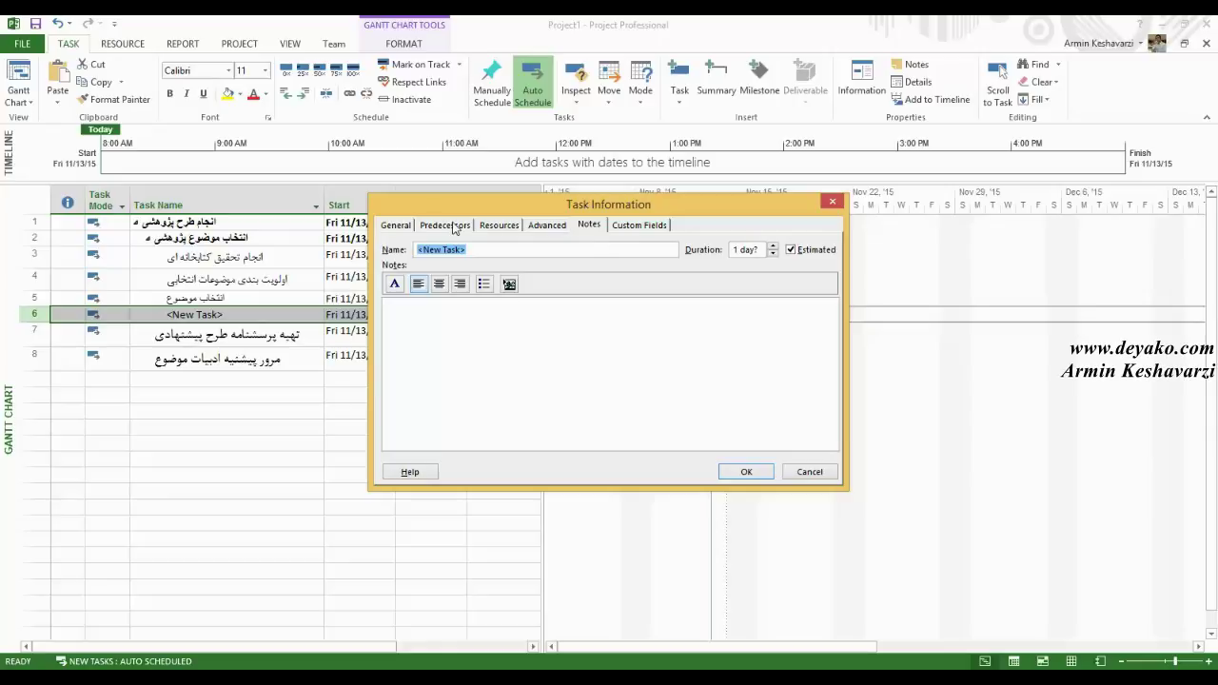
pyautogui.click(406, 224)
pyautogui.click(481, 248)
pyautogui.doubleClick(481, 249)
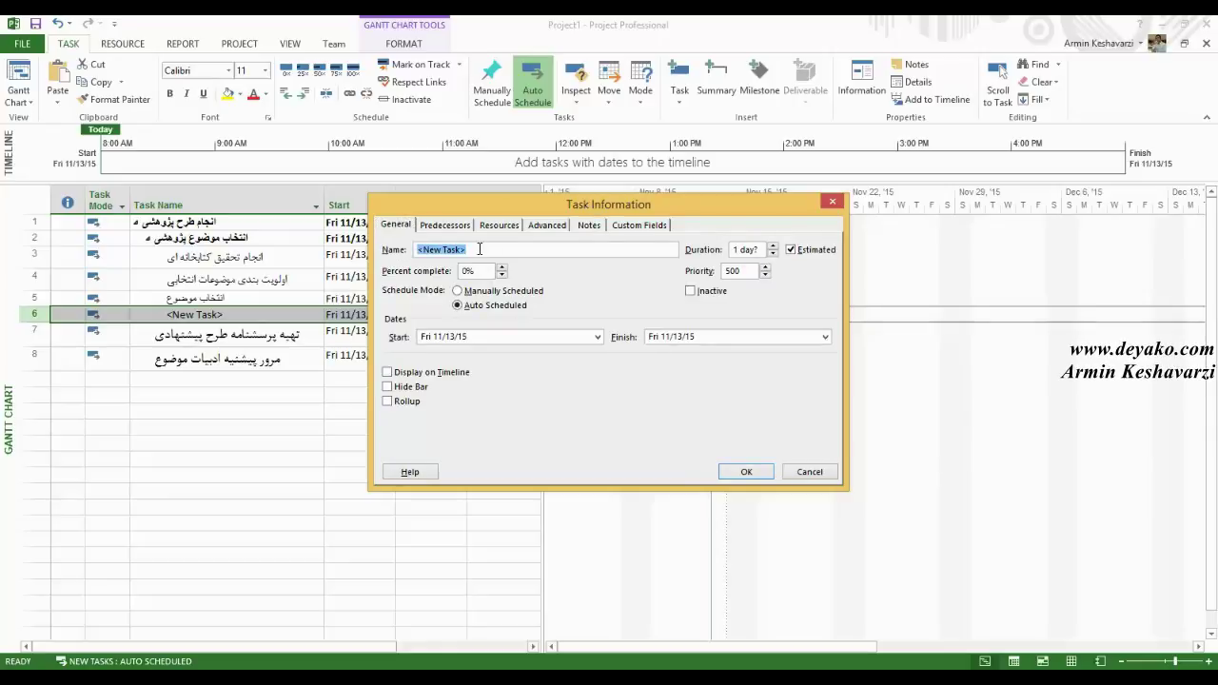
pyautogui.hotkey('ctrl', 'v')
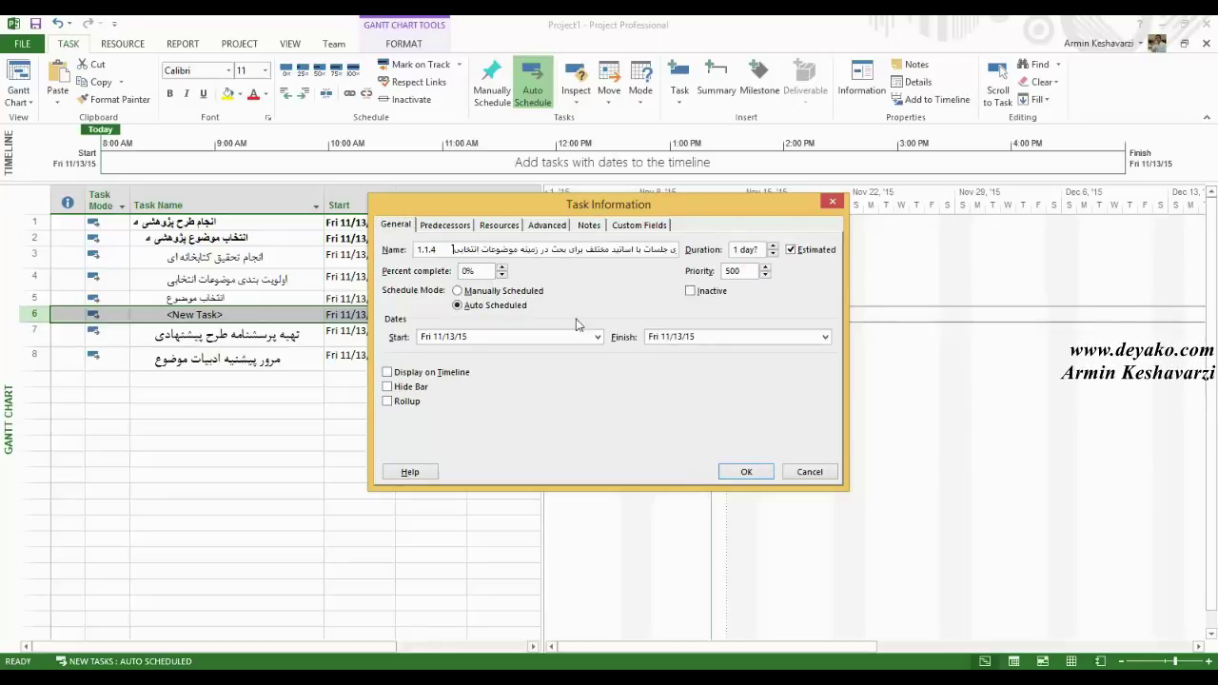
# - Remove the pasted 1.1.4 numbering so task 6 is named "برگزاری جلسات با اساتید مختلف برای بحث در زمینه موضوعات انتخابی", and confirm
pyautogui.click(460, 227)
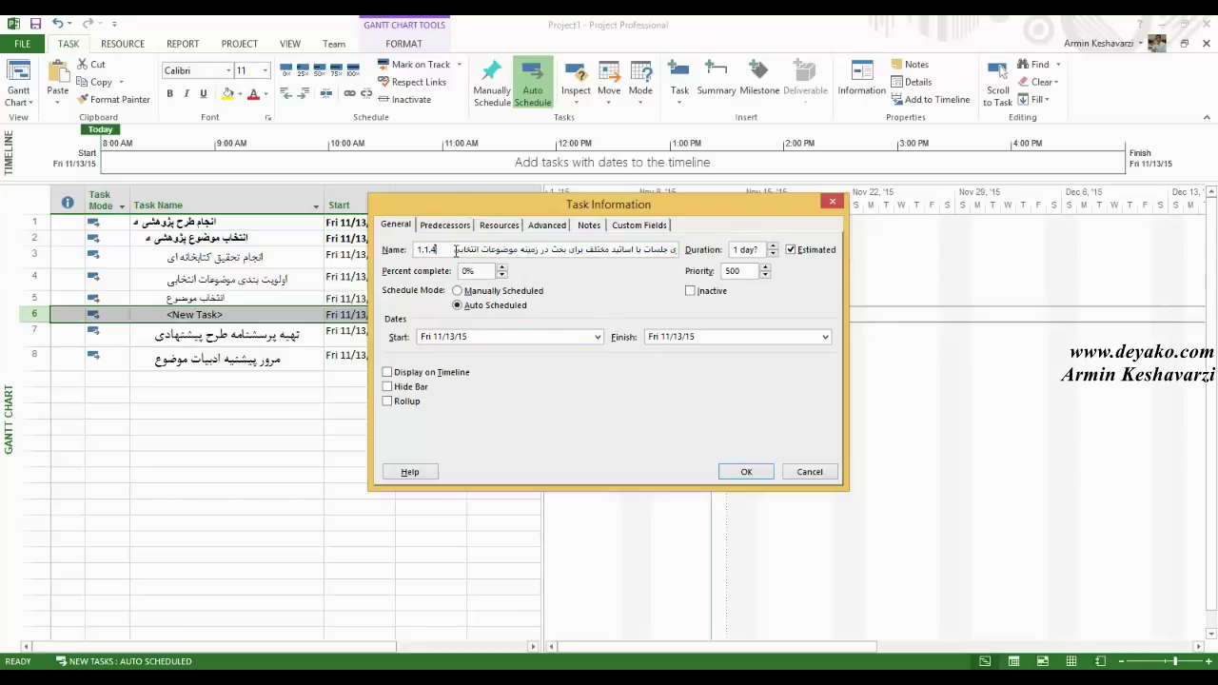
pyautogui.click(423, 250)
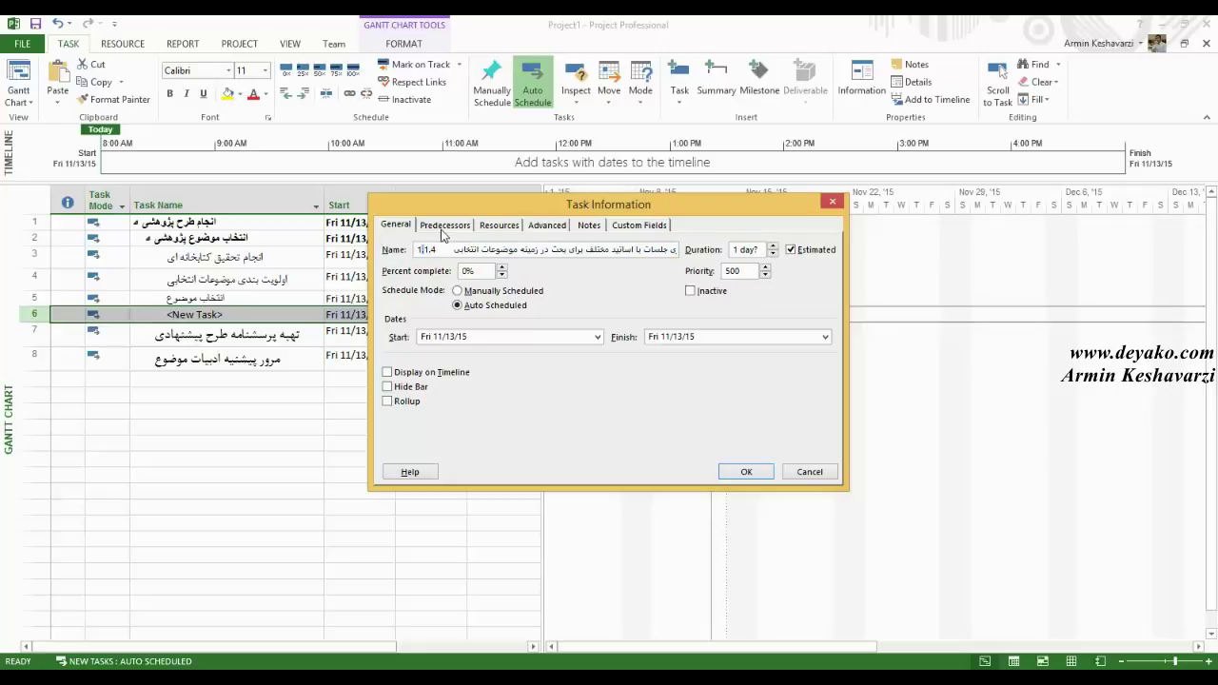
pyautogui.press('Delete')
pyautogui.press('Delete')
pyautogui.press('Delete')
pyautogui.press('Delete')
pyautogui.press('Delete')
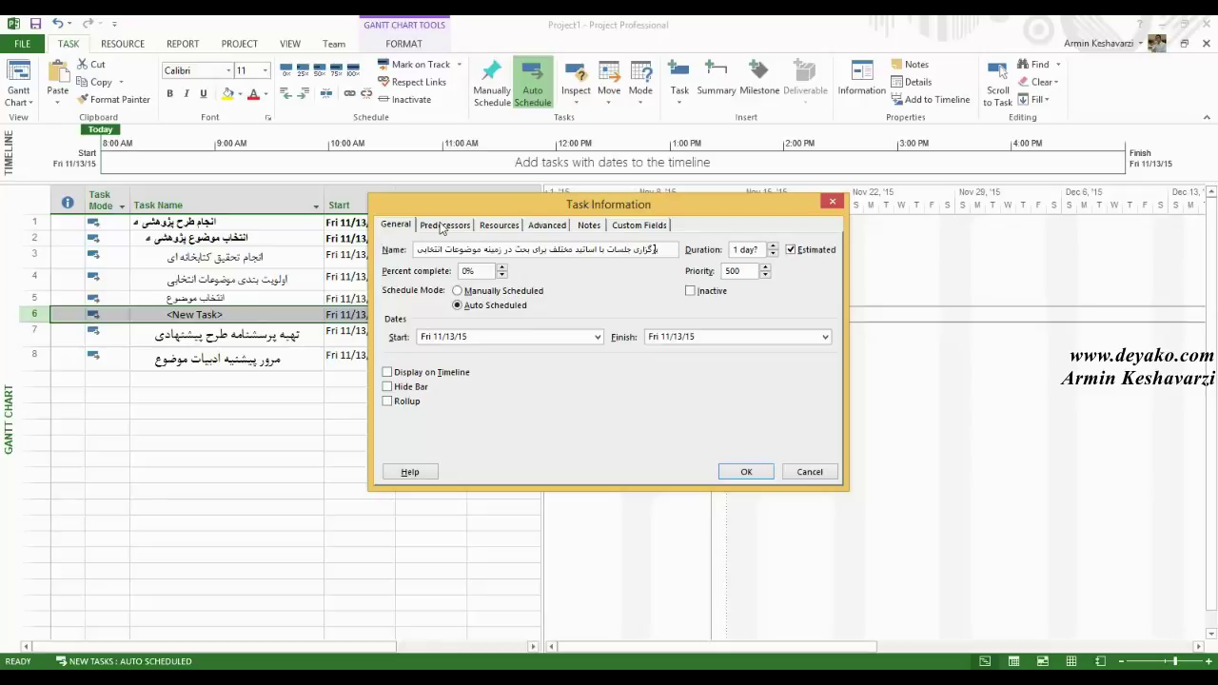
pyautogui.click(588, 229)
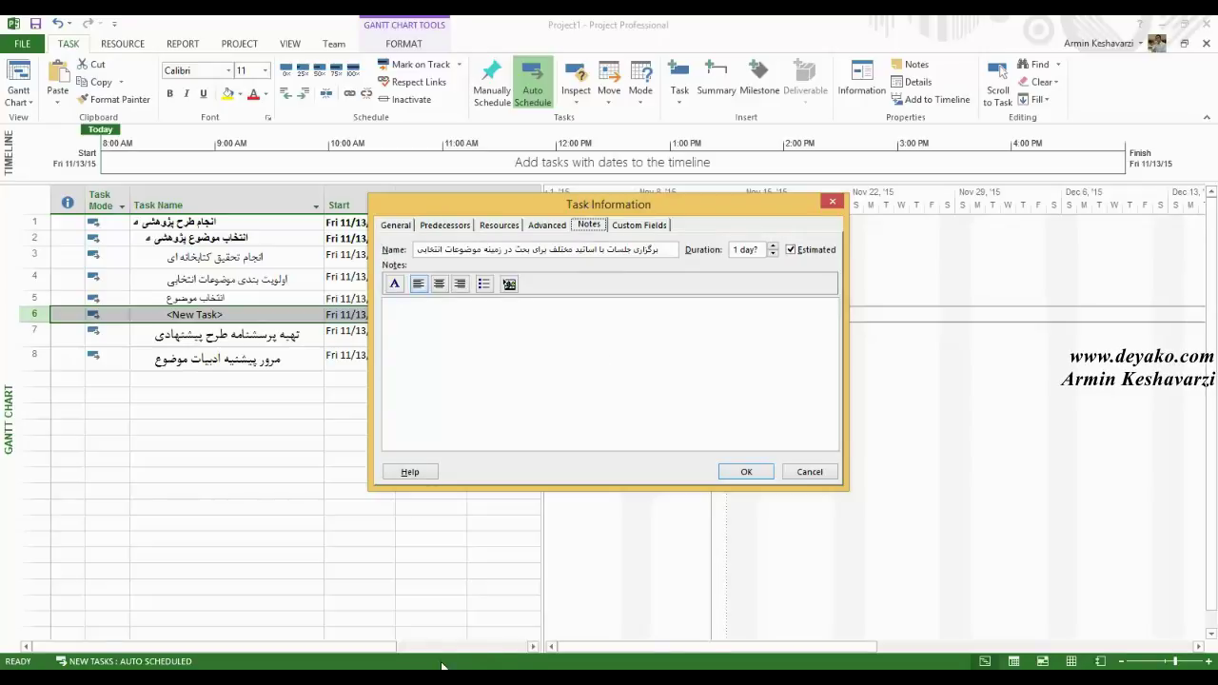
pyautogui.click(581, 678)
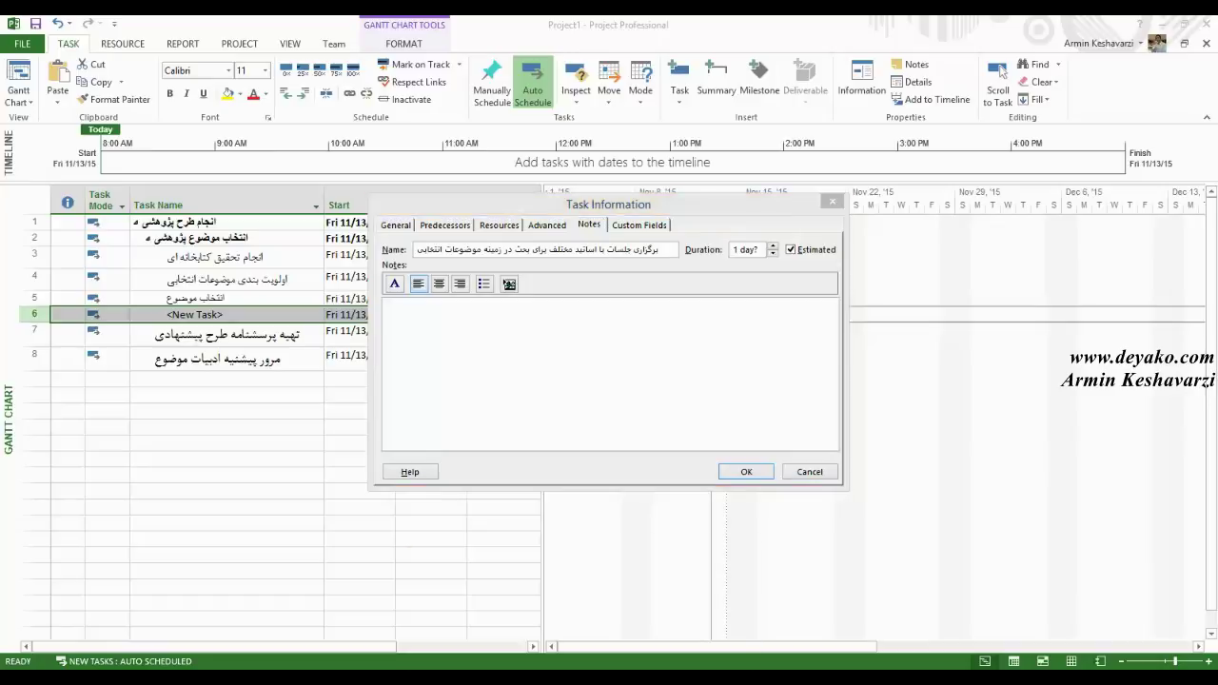
pyautogui.click(690, 609)
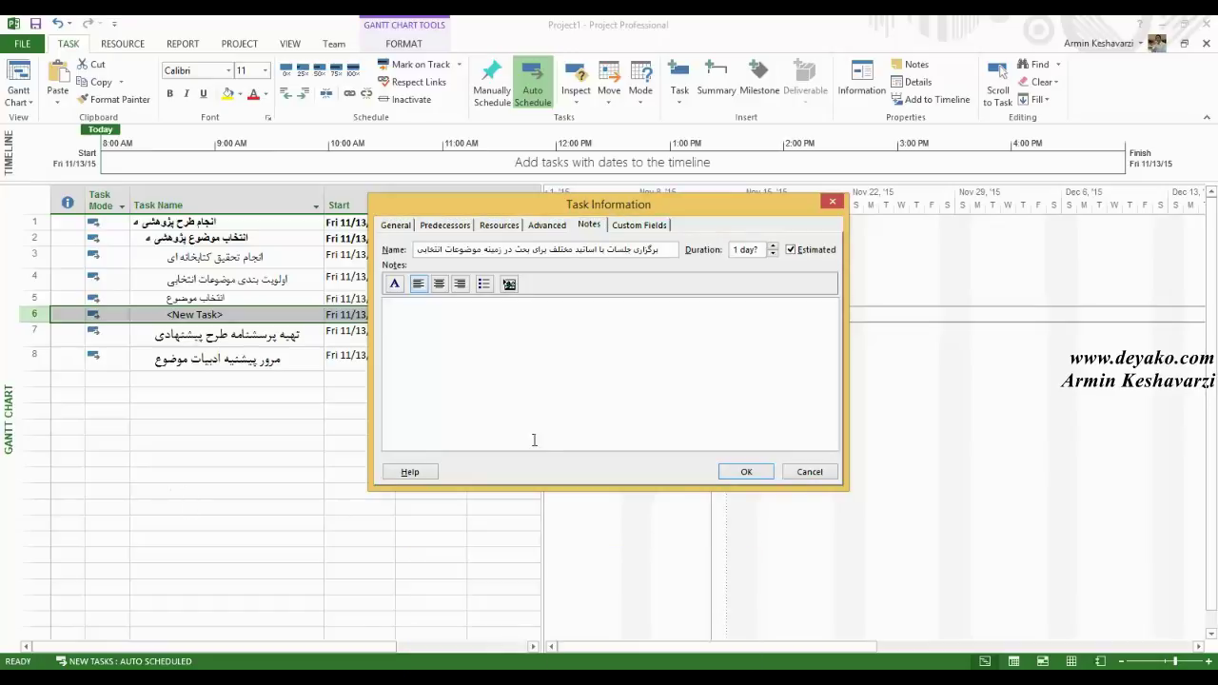
pyautogui.click(747, 473)
# - Read the note attached to task 6 in Research Implement.mpp, then return to Project1
pyautogui.moveTo(581, 678)
pyautogui.click(521, 638)
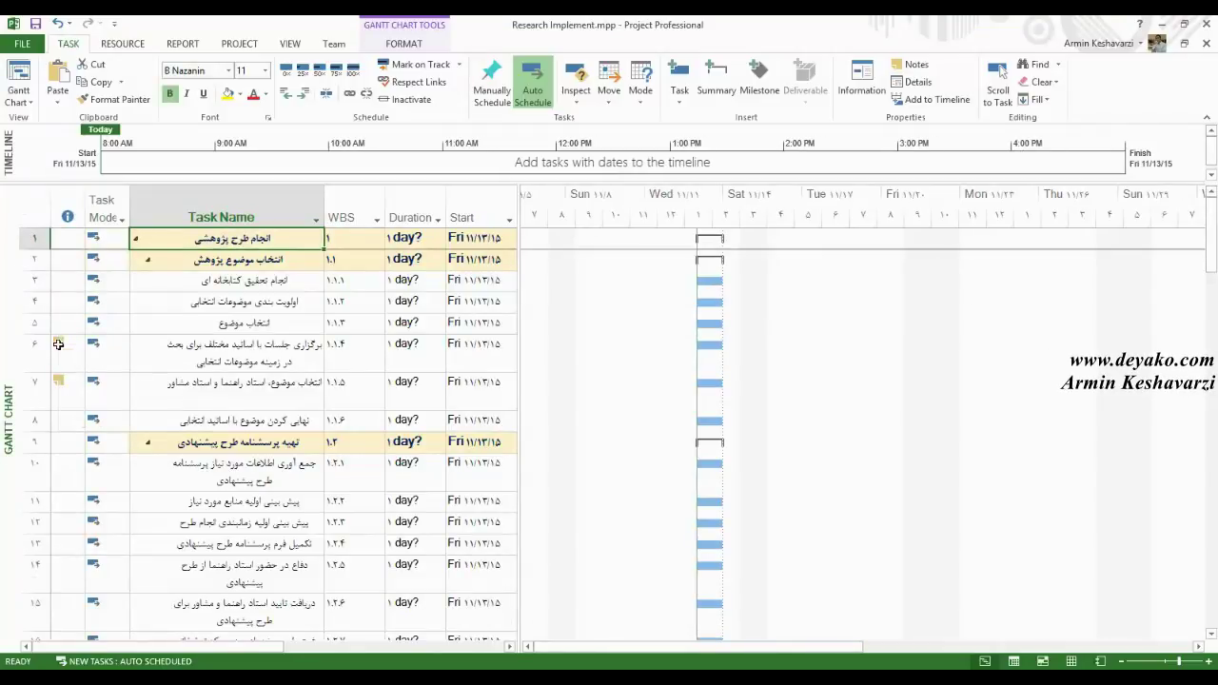
pyautogui.moveTo(57, 344)
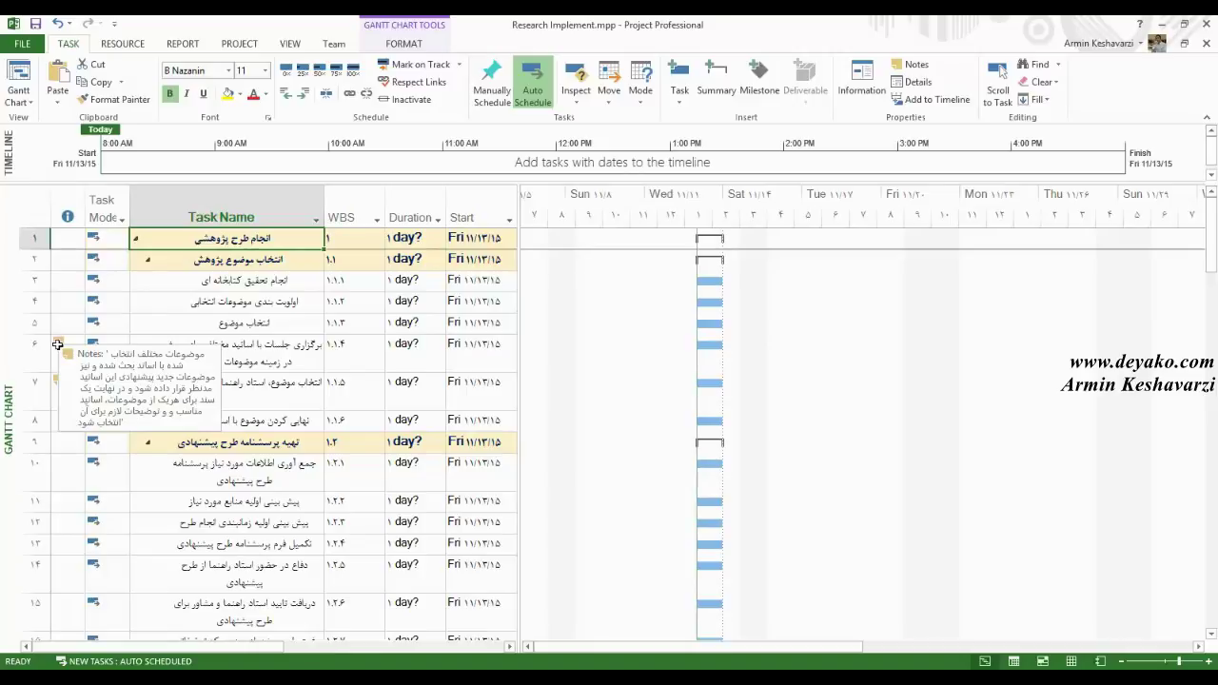
pyautogui.click(247, 359)
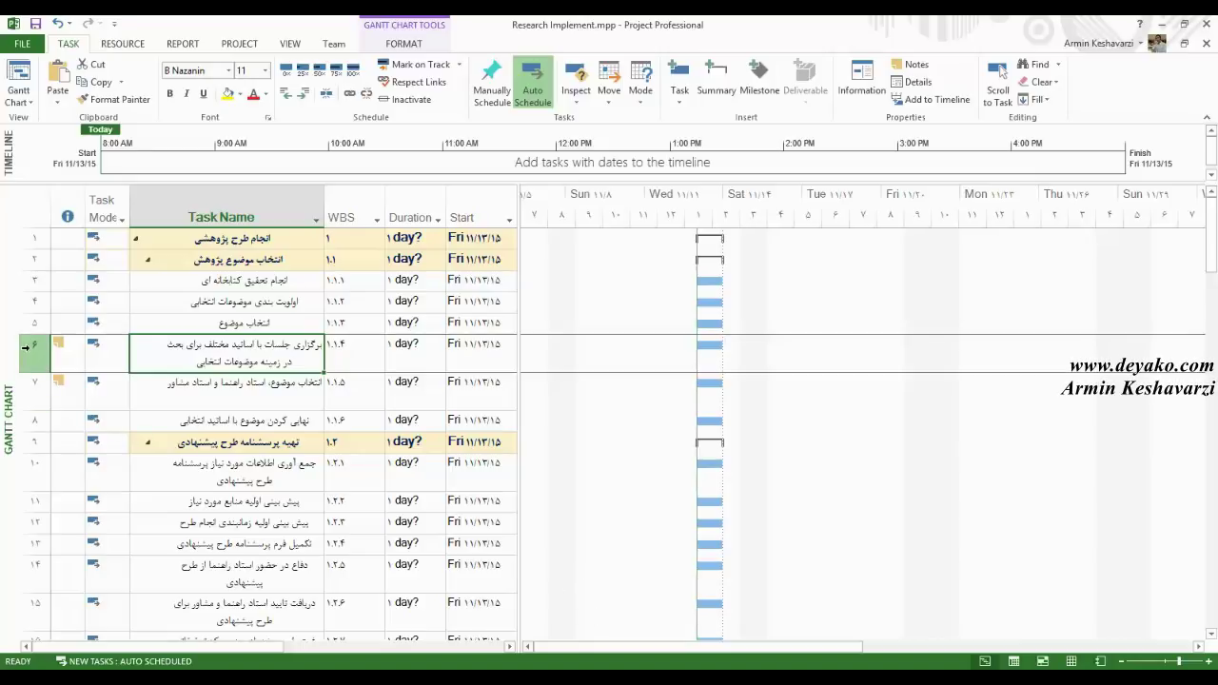
pyautogui.moveTo(58, 343)
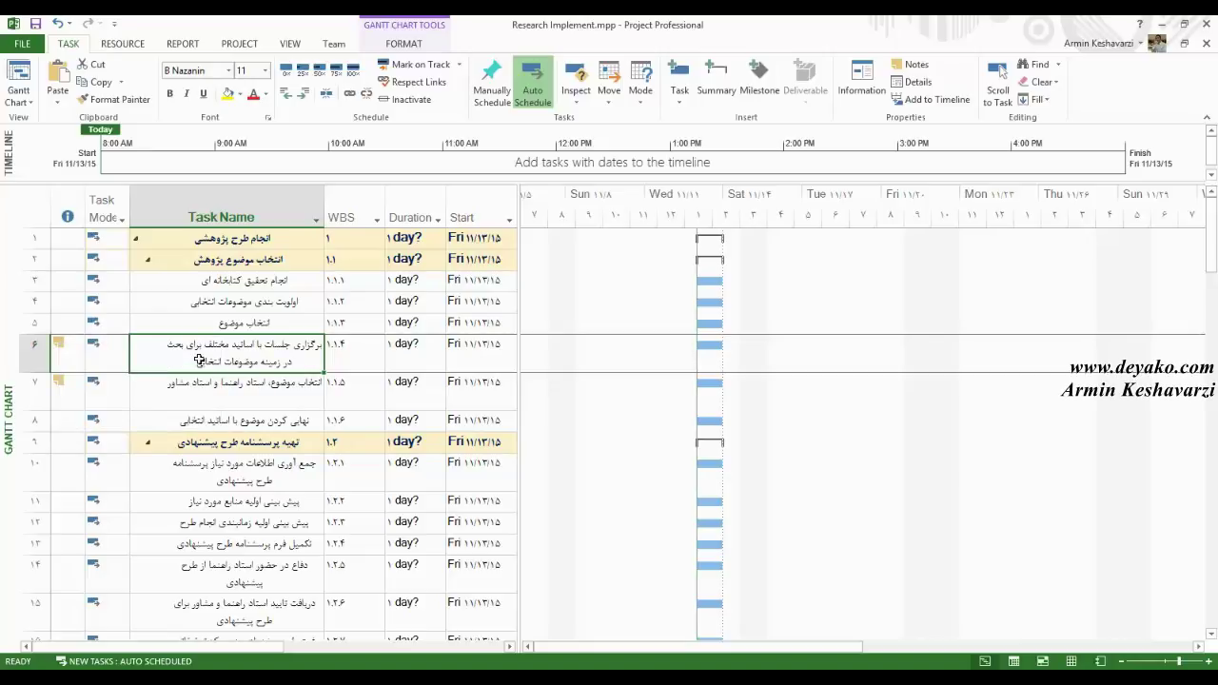
pyautogui.click(199, 360)
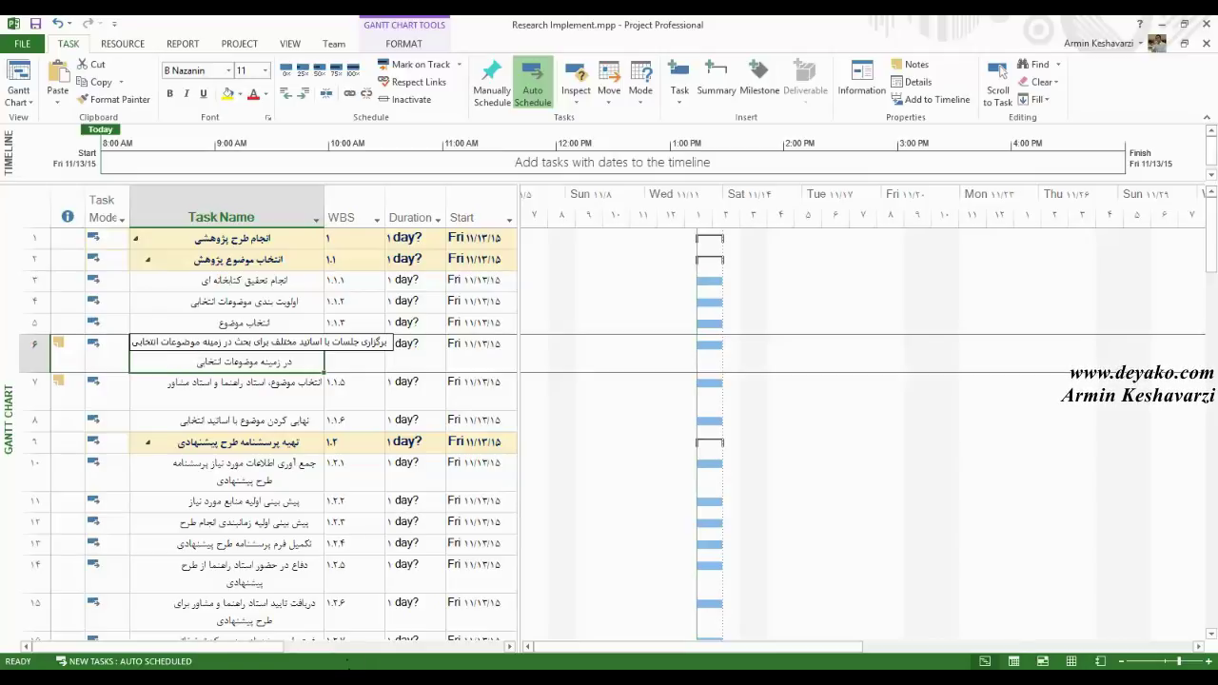
pyautogui.click(581, 680)
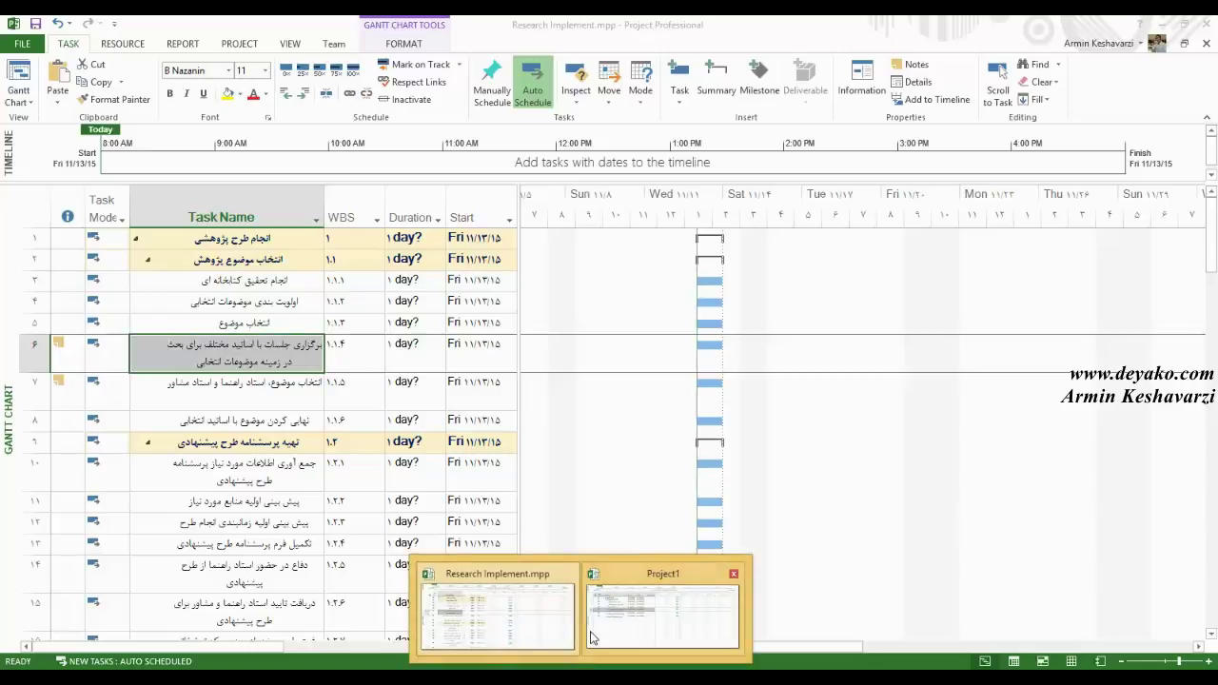
pyautogui.click(624, 636)
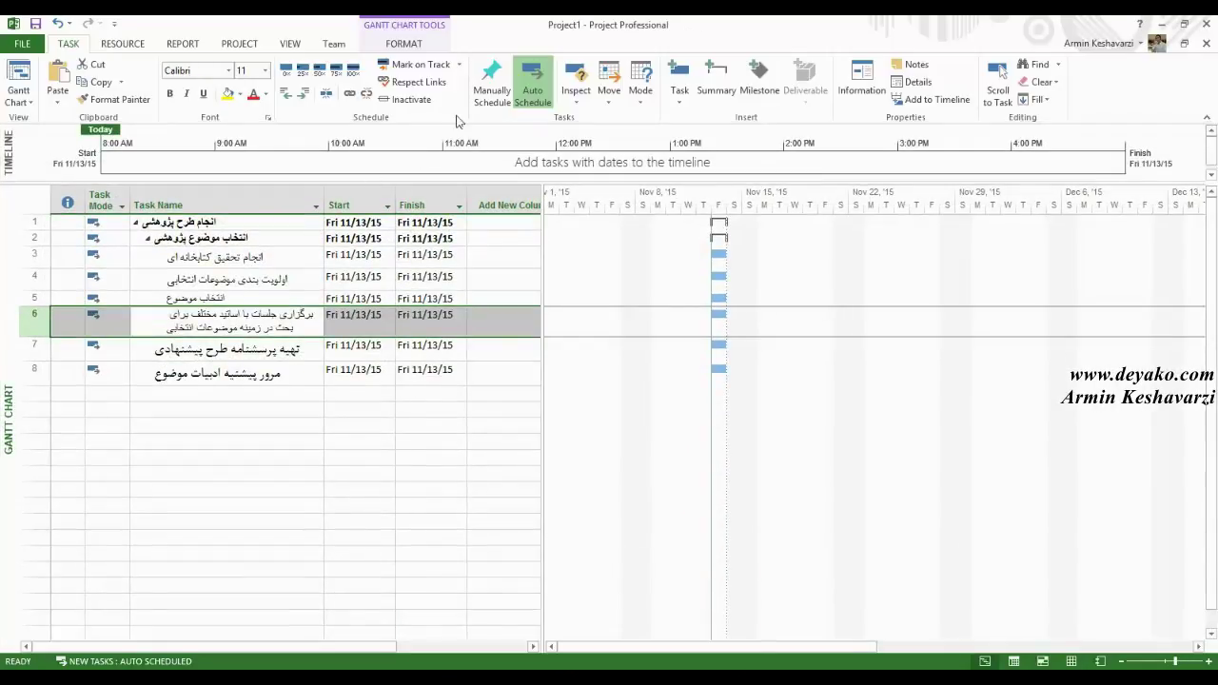
# - Start a note for task 6 reading "موضوع طرح با اساتید مورد بحث قرار گیرد"
pyautogui.doubleClick(172, 332)
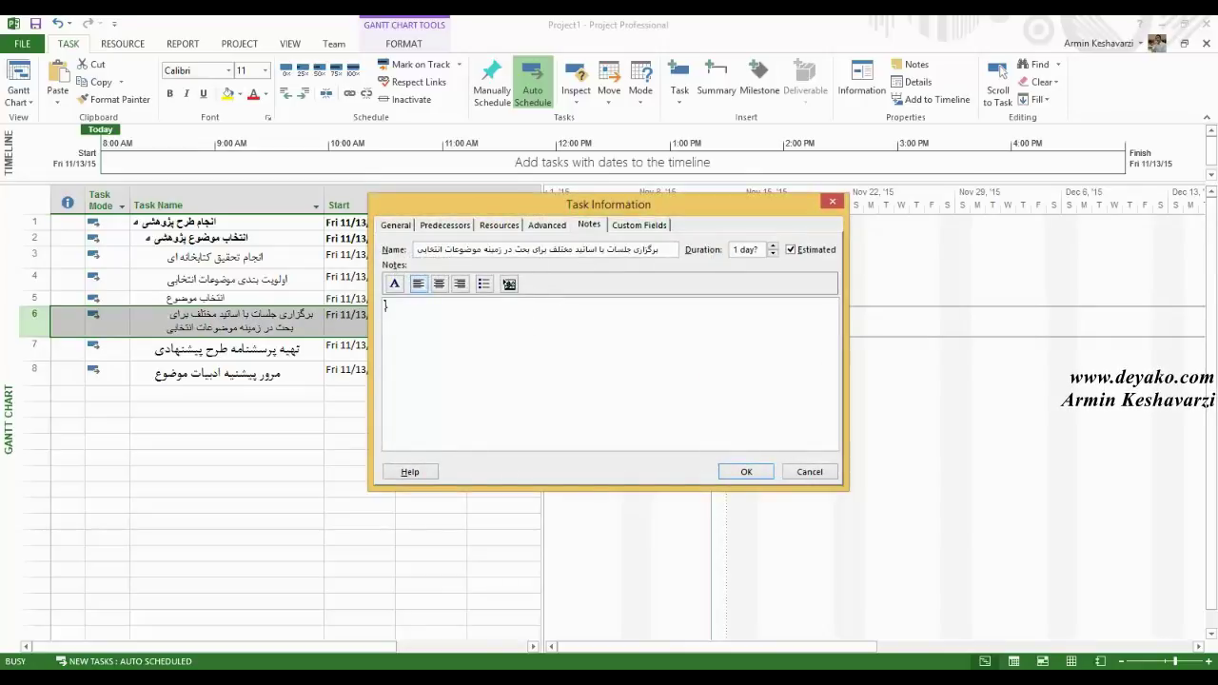
pyautogui.write('موضوع جلسه پس از')
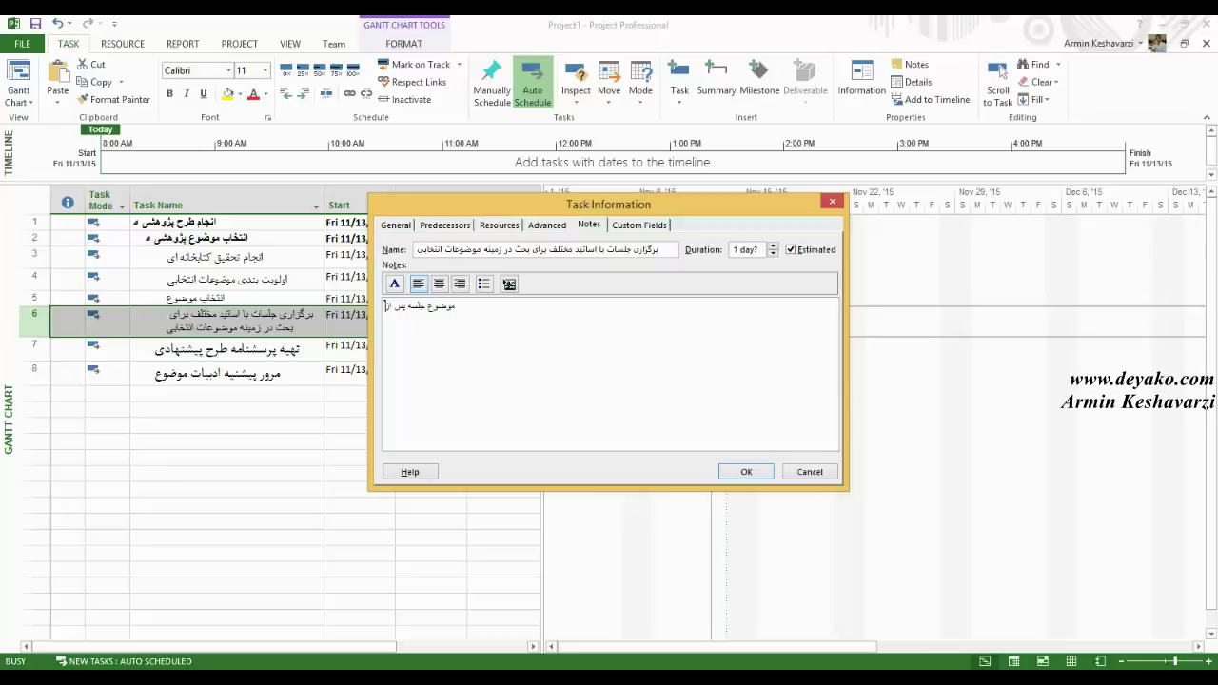
pyautogui.press('BackSpace')
pyautogui.press('BackSpace')
pyautogui.press('BackSpace')
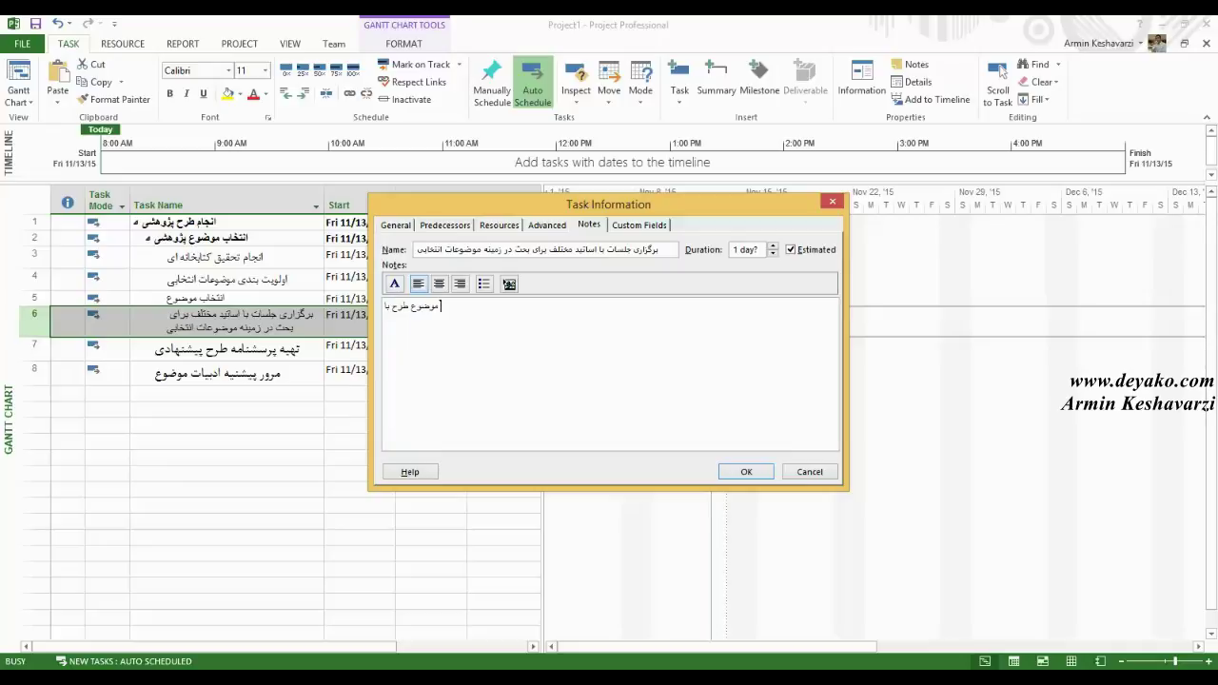
pyautogui.write('تید مورد نی')
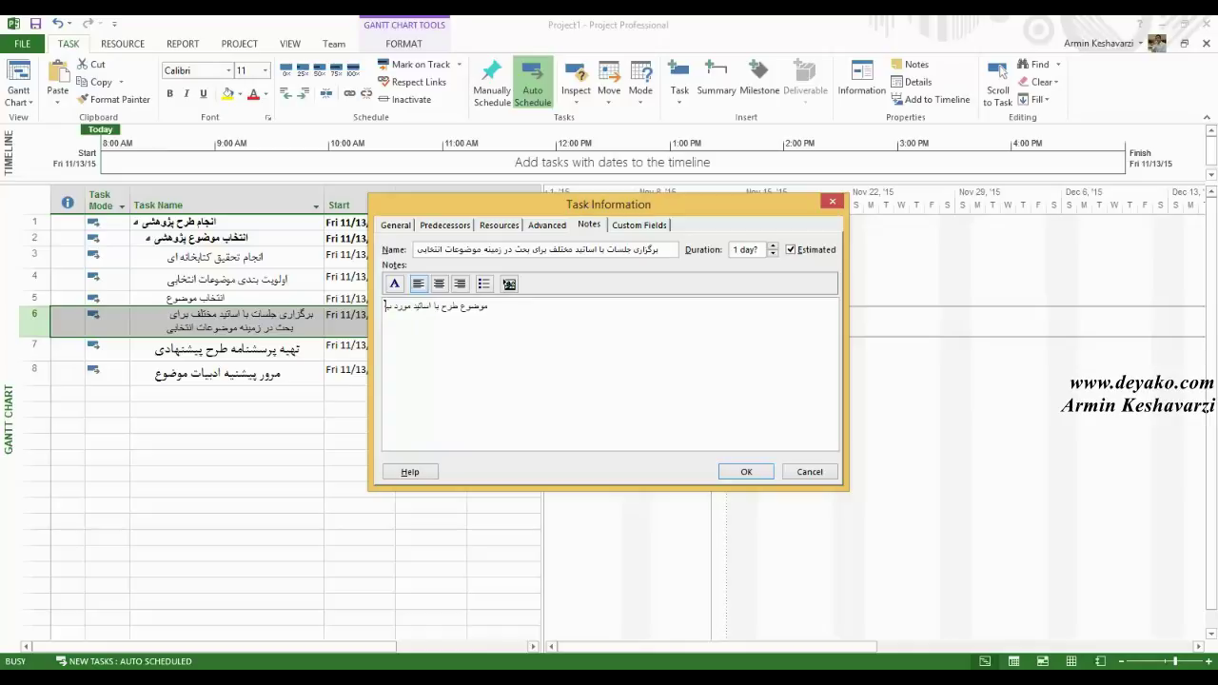
pyautogui.press('BackSpace')
pyautogui.press('BackSpace')
pyautogui.write('بحث قرار گیرد')
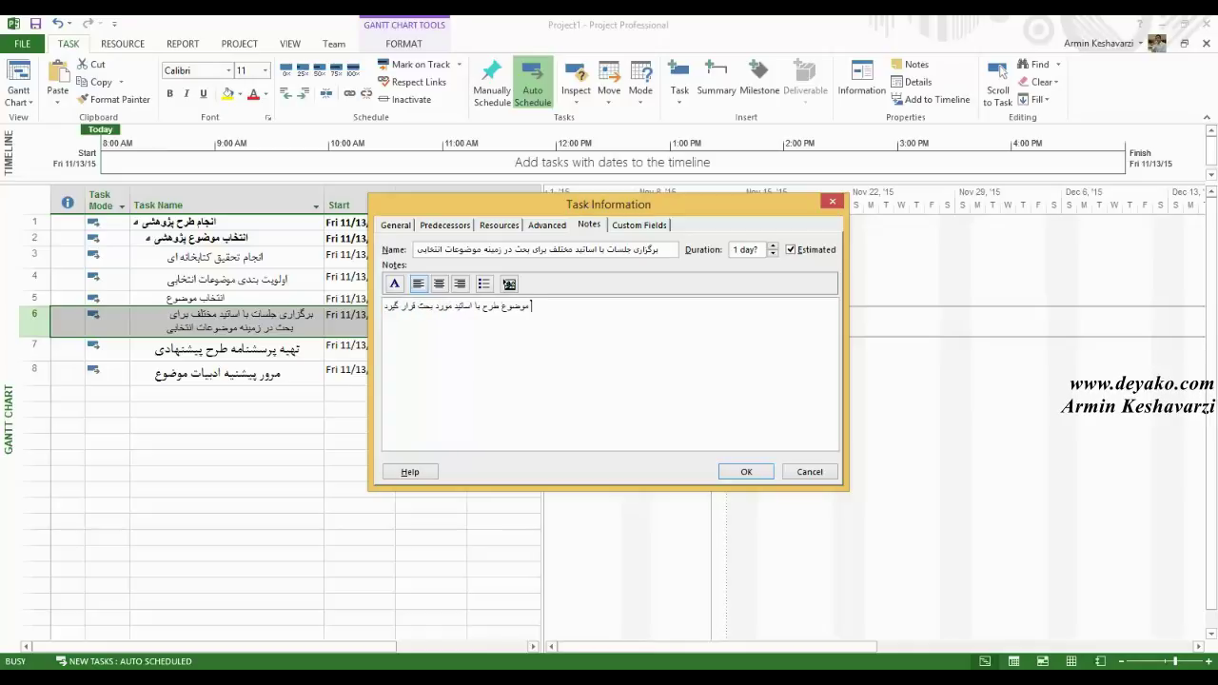
# - Continue task 6's note with "و بر اساس", removing the mistaken words that follow it
pyautogui.write(' و بر اساس موضوع')
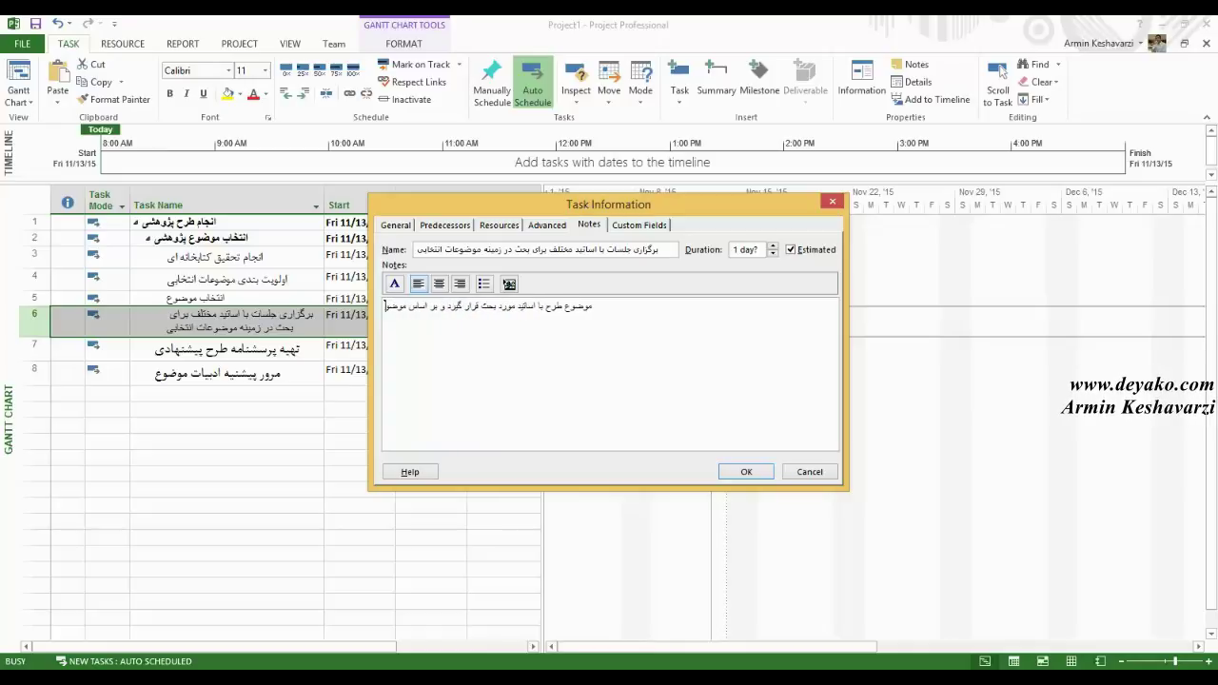
pyautogui.write(' و اسات')
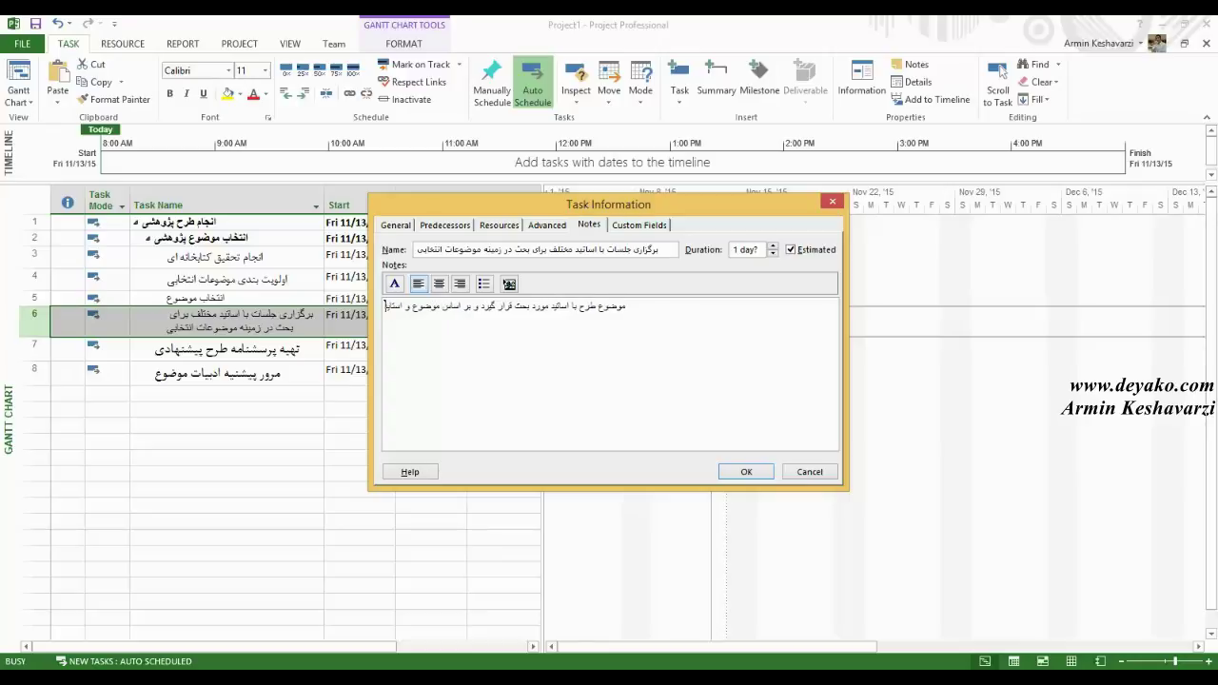
pyautogui.press('BackSpace')
pyautogui.press('BackSpace')
pyautogui.press('BackSpace')
pyautogui.press('BackSpace')
pyautogui.press('BackSpace')
pyautogui.press('BackSpace')
pyautogui.press('BackSpace')
pyautogui.press('BackSpace')
pyautogui.press('BackSpace')
pyautogui.press('BackSpace')
pyautogui.press('BackSpace')
pyautogui.press('BackSpace')
pyautogui.press('BackSpace')
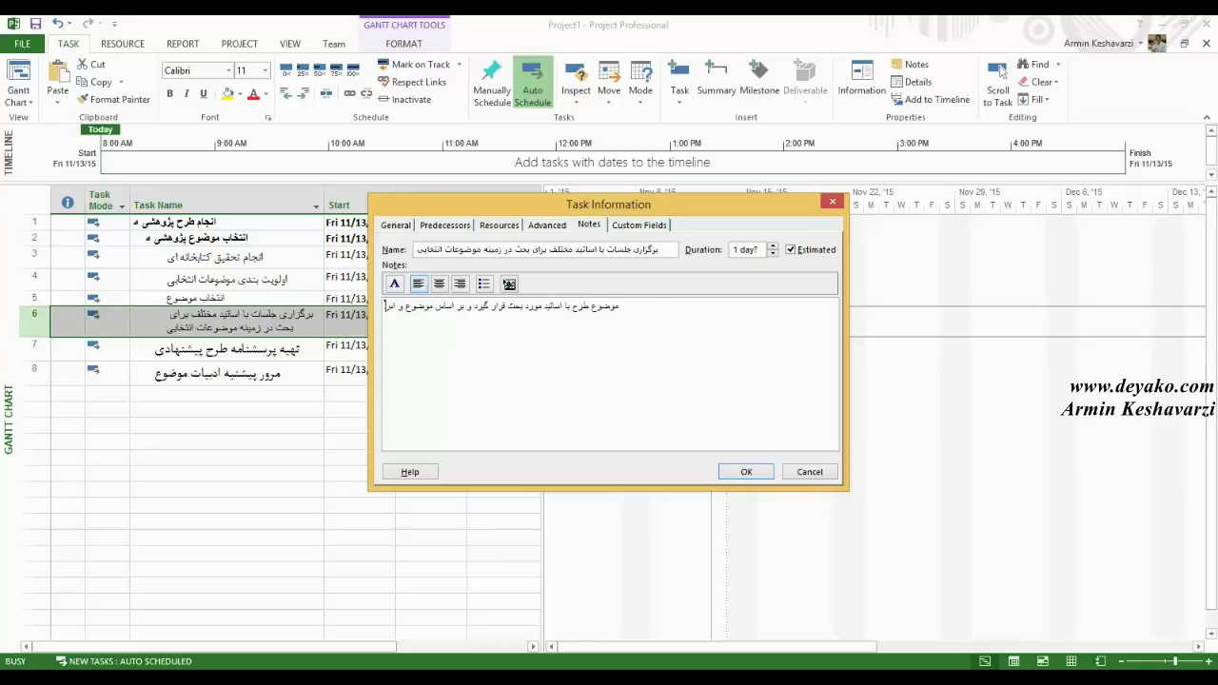
# - Complete task 6's note with "نکات اساتید انتخاب موضوعات مورد تحقیق بیشتری قرار گیرد" and confirm it
pyautogui.write('ت')
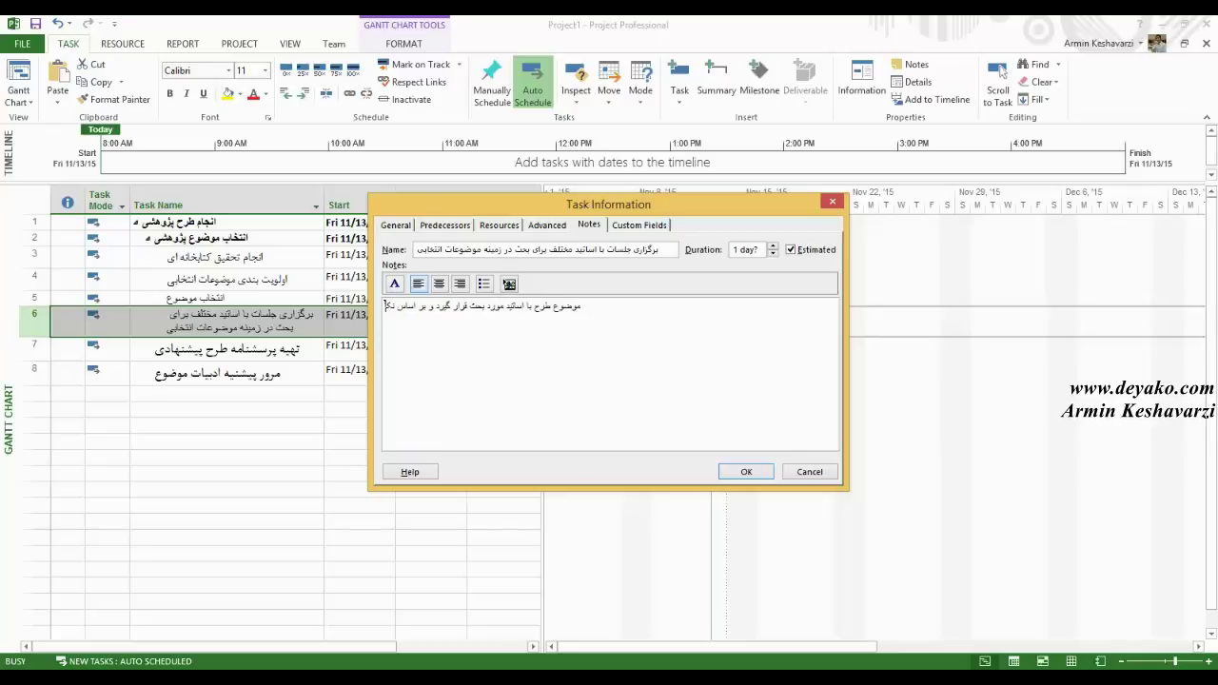
pyautogui.write('کات اساتید انتخاب موضوعات')
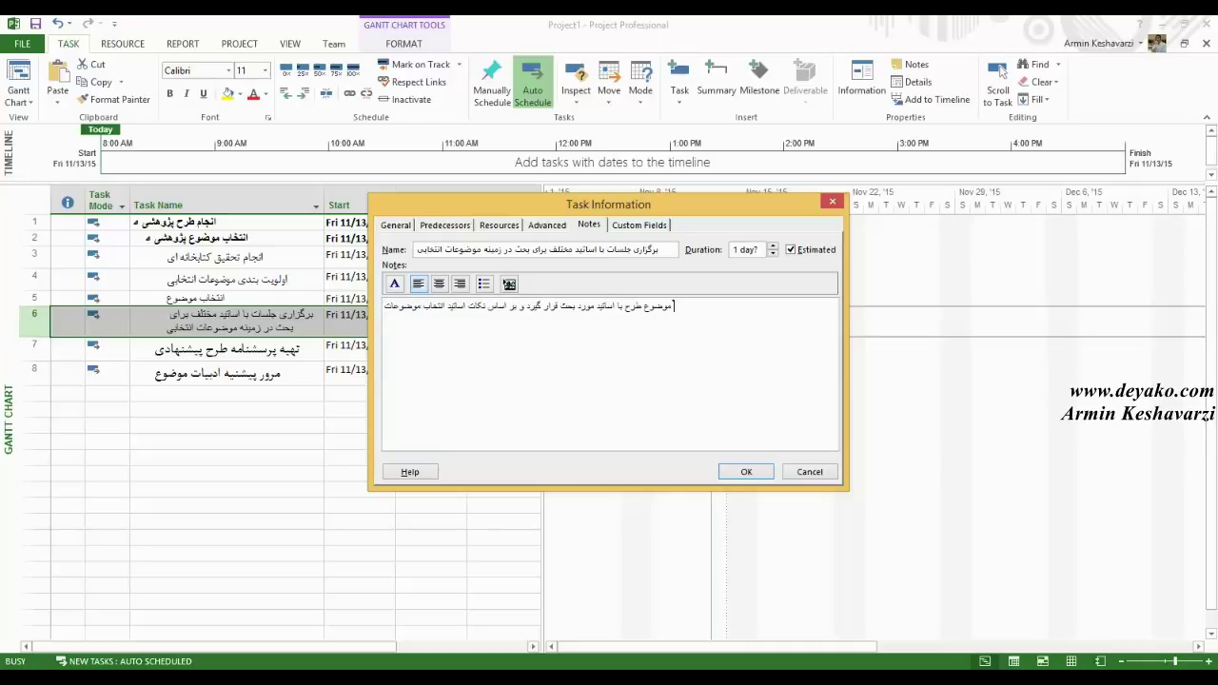
pyautogui.write(' مورد تحقیق')
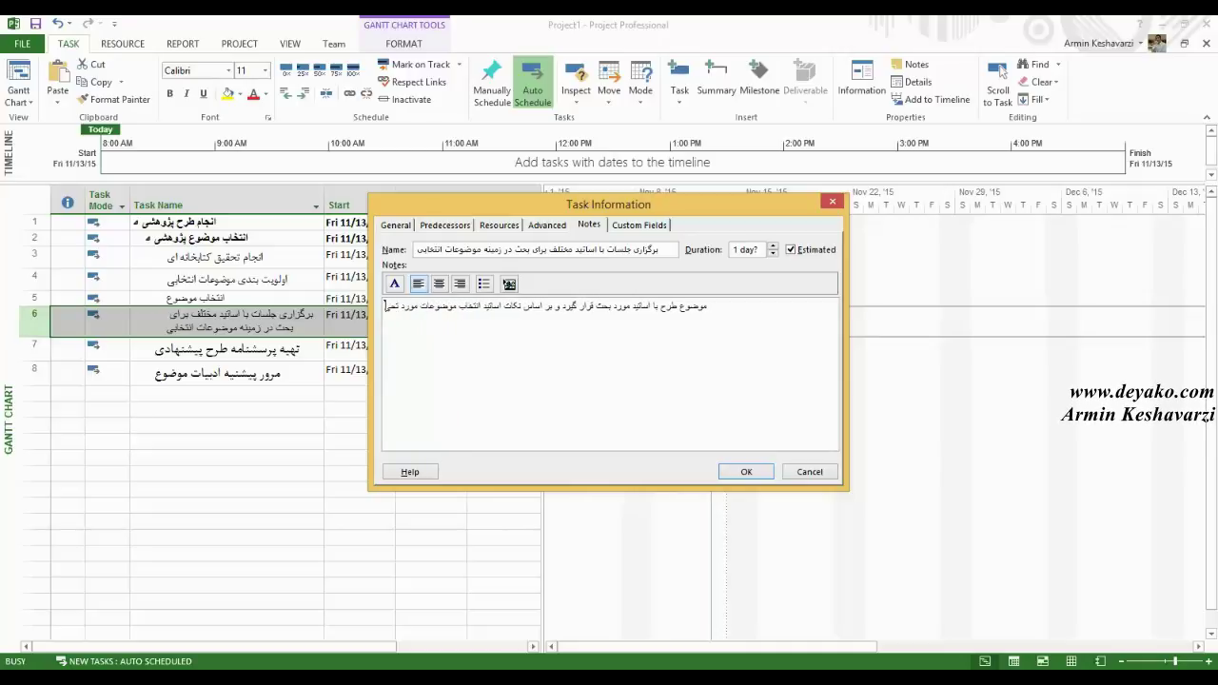
pyautogui.write(' بیشتری قر')
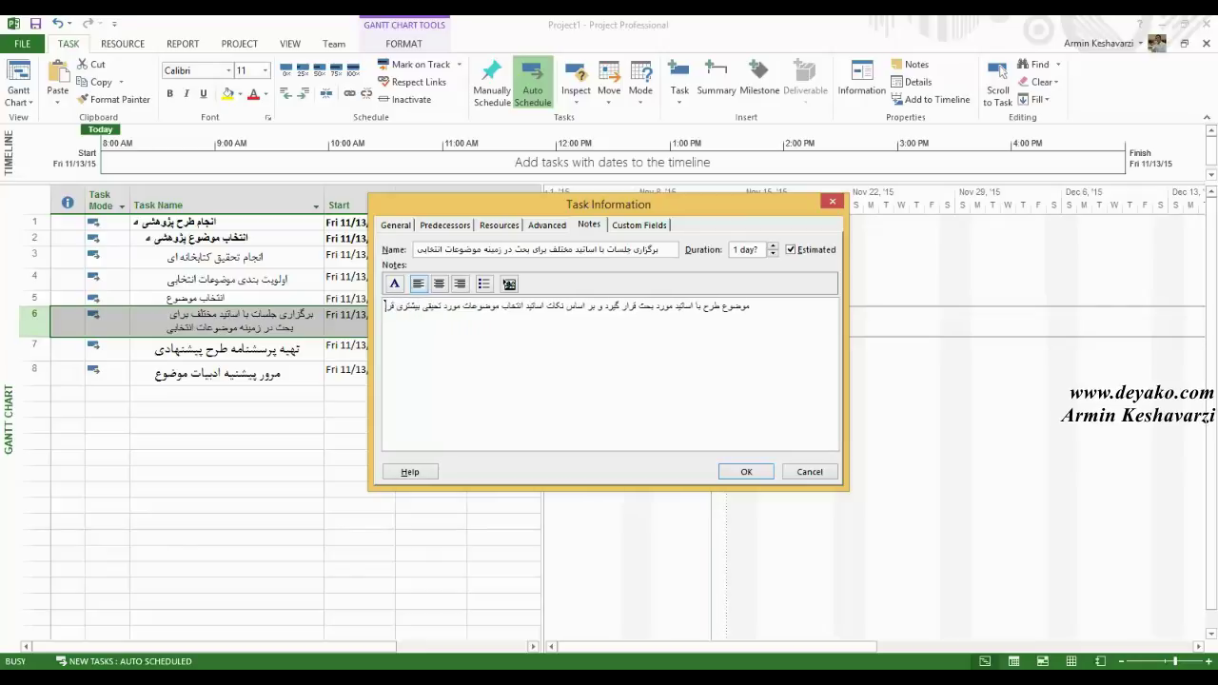
pyautogui.write('ار گیرد')
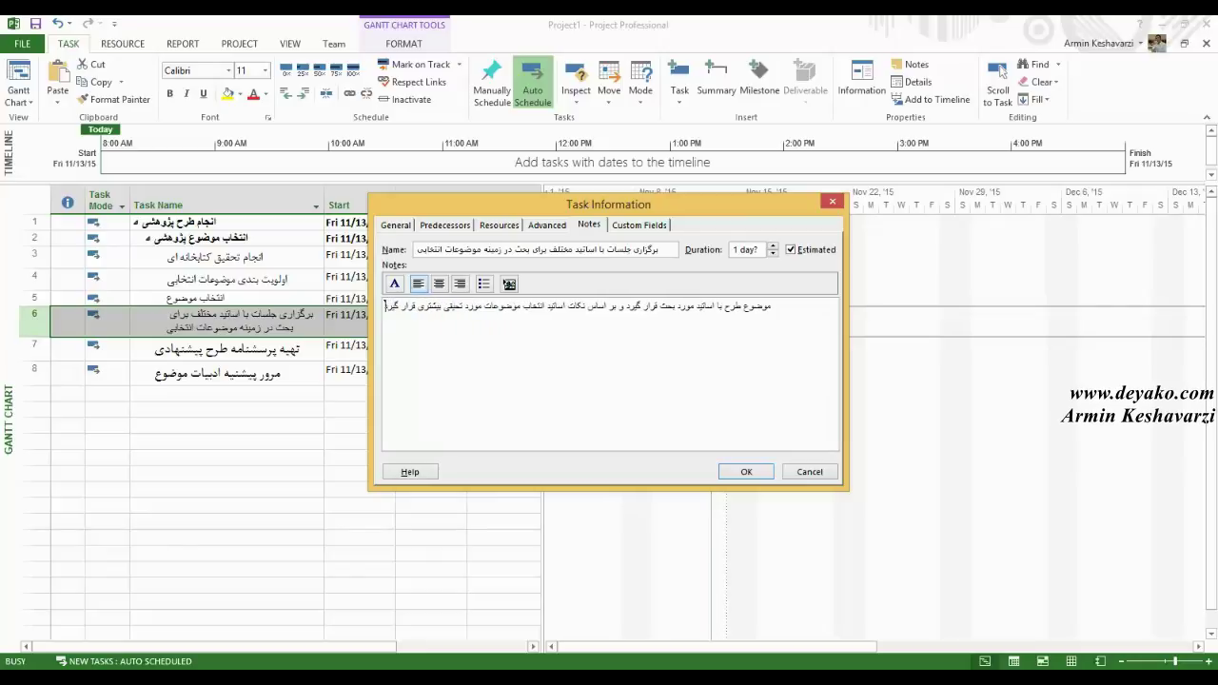
pyautogui.click(747, 474)
pyautogui.click(207, 374)
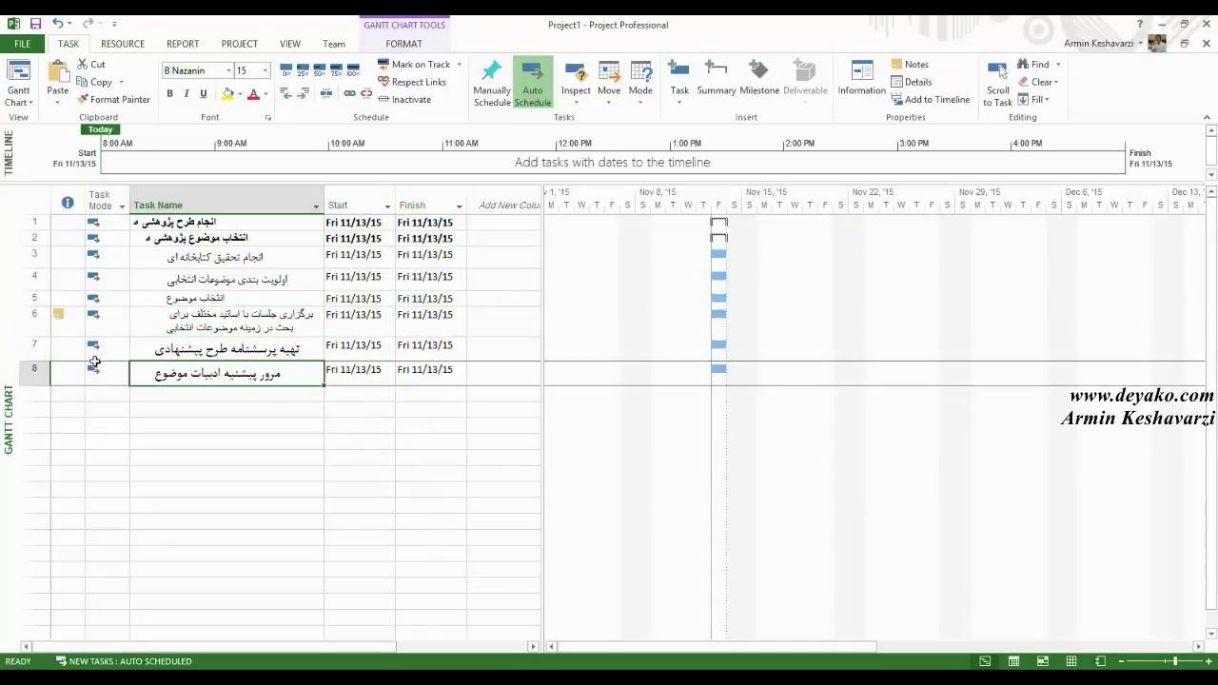
# - Insert a new blank task above task 8, "مرور پیشنیه ادبیات موضوع"
pyautogui.moveTo(62, 312)
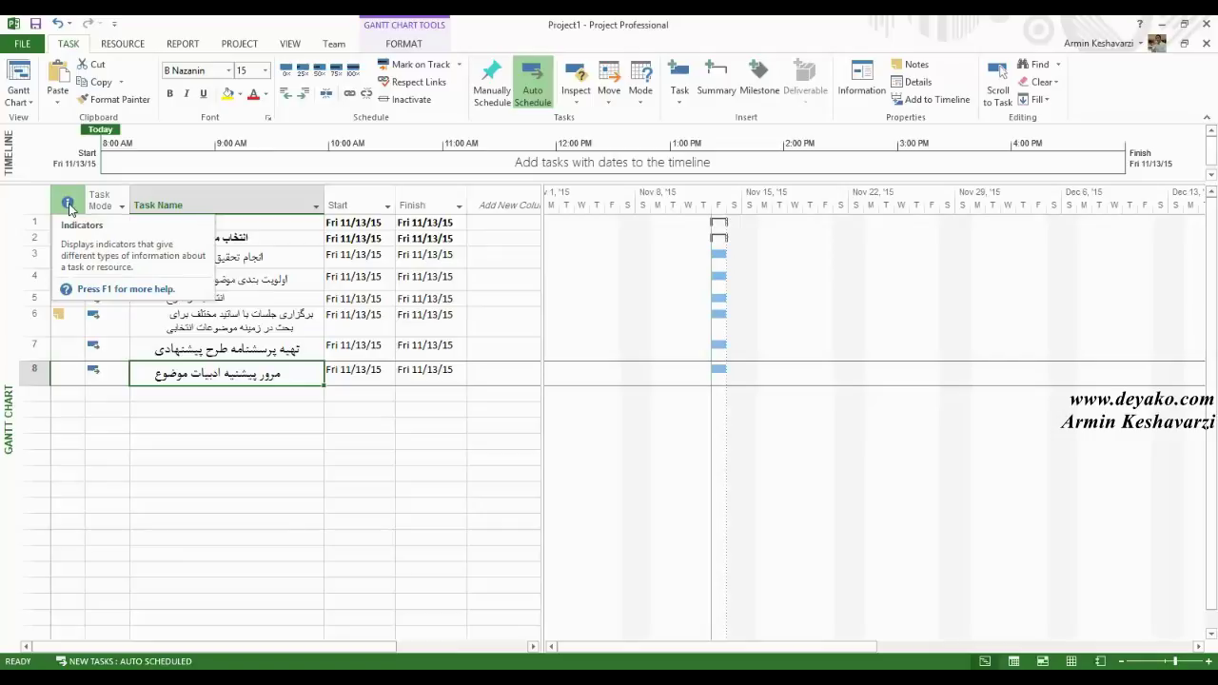
pyautogui.rightClick(31, 371)
pyautogui.press('Escape')
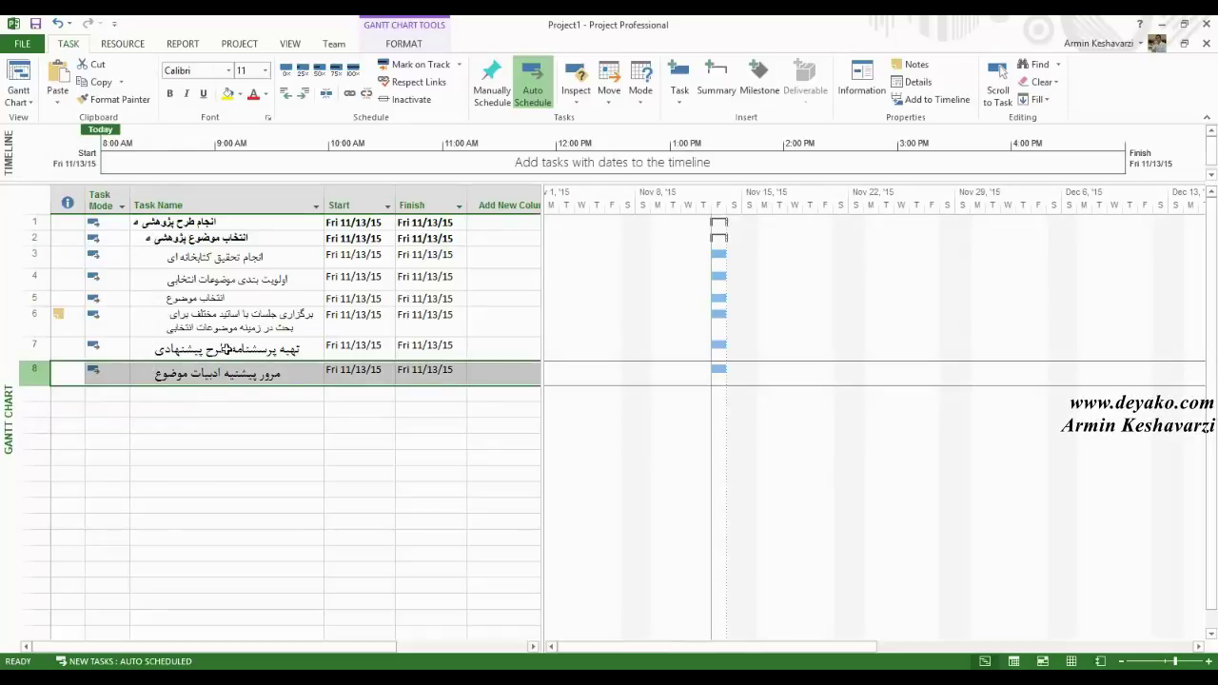
pyautogui.rightClick(33, 373)
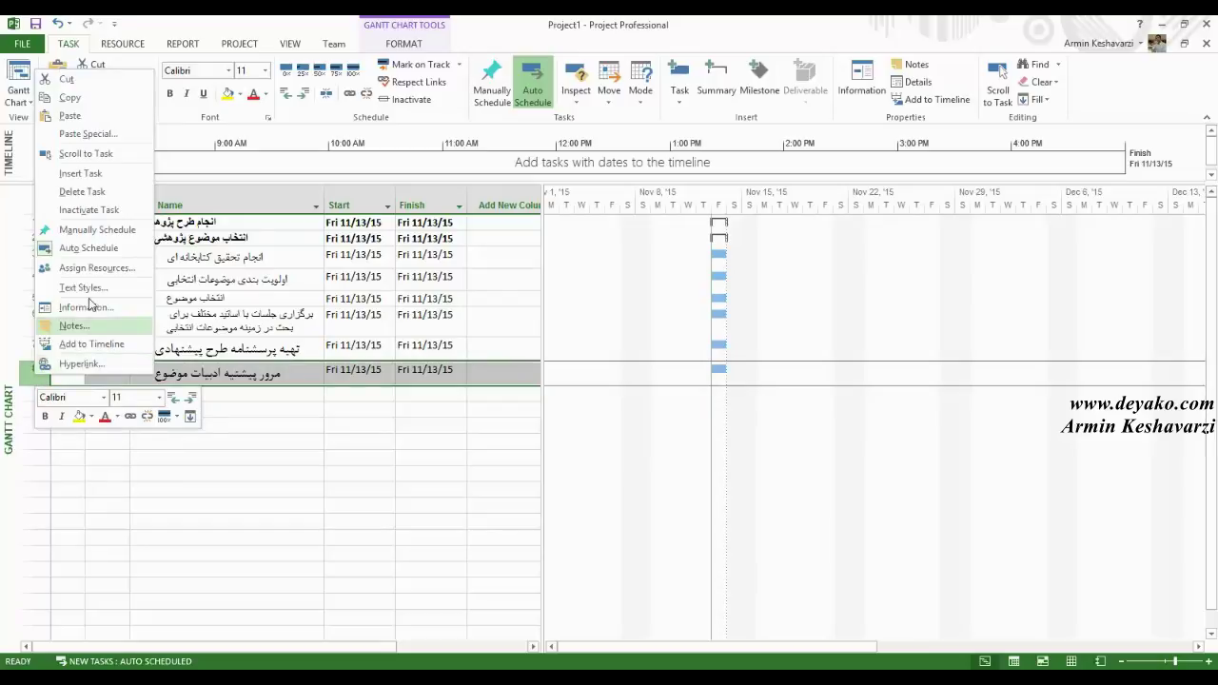
pyautogui.click(80, 173)
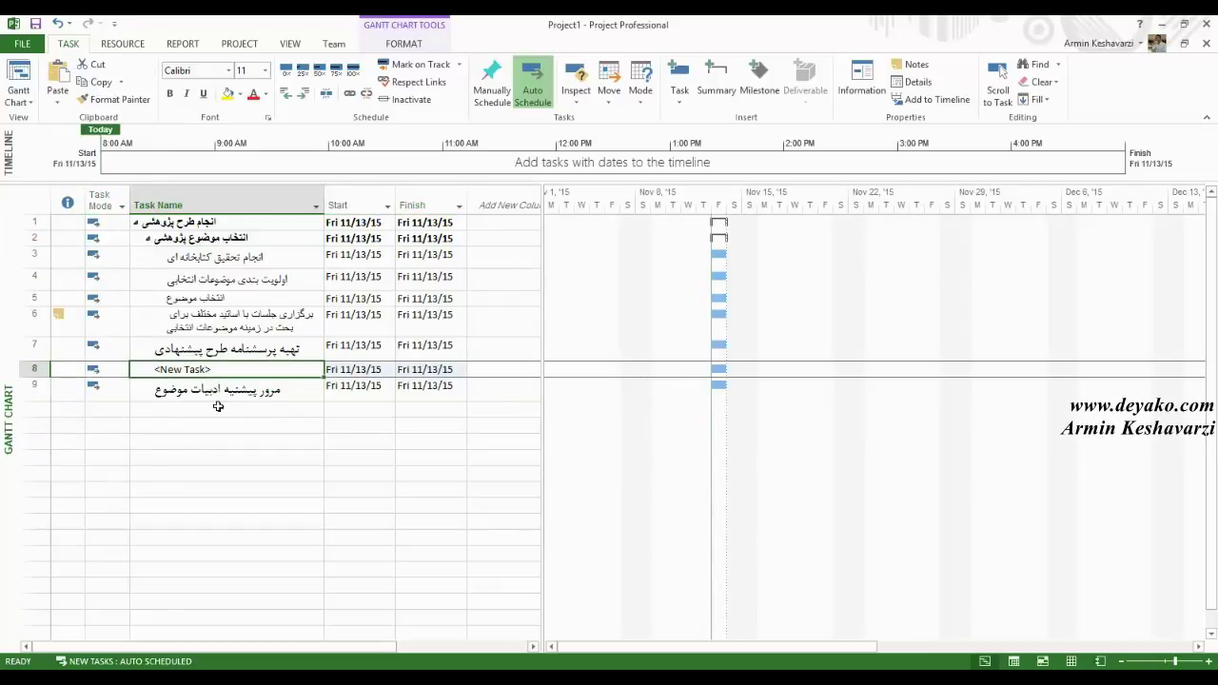
# - Collapse the subtasks of task 2, "انتخاب موضوع پژوهشی", and review the tasks on its outline level under task 1
pyautogui.click(147, 238)
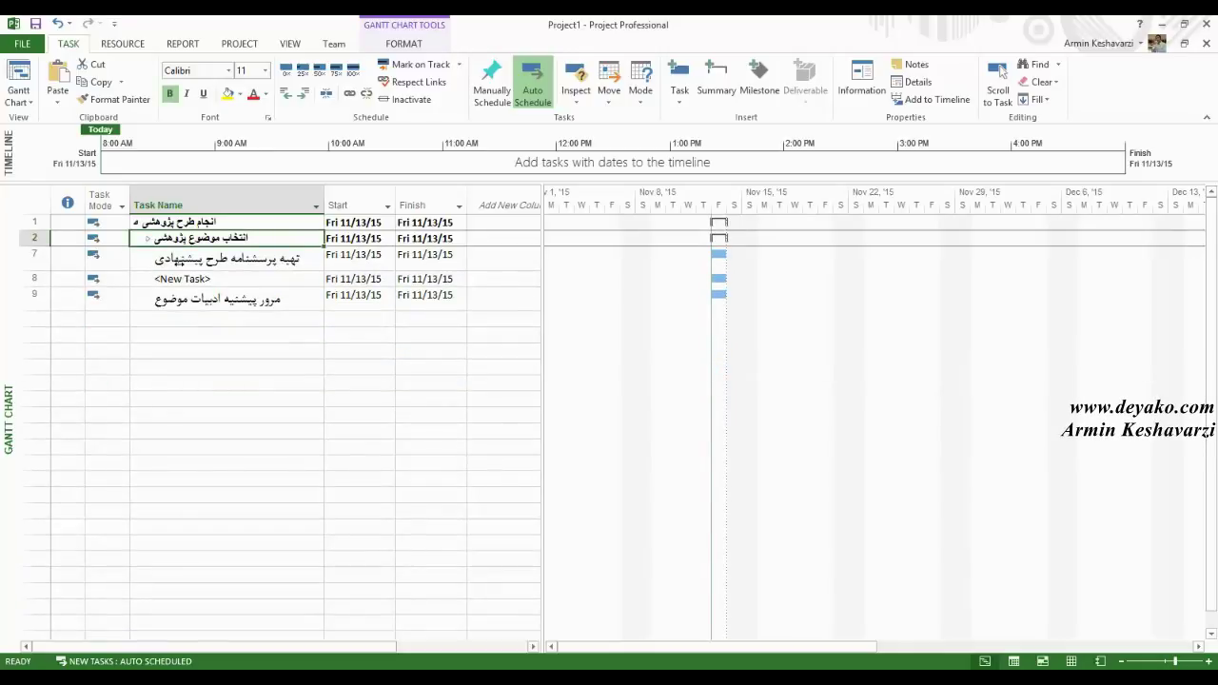
pyautogui.click(181, 266)
pyautogui.click(175, 224)
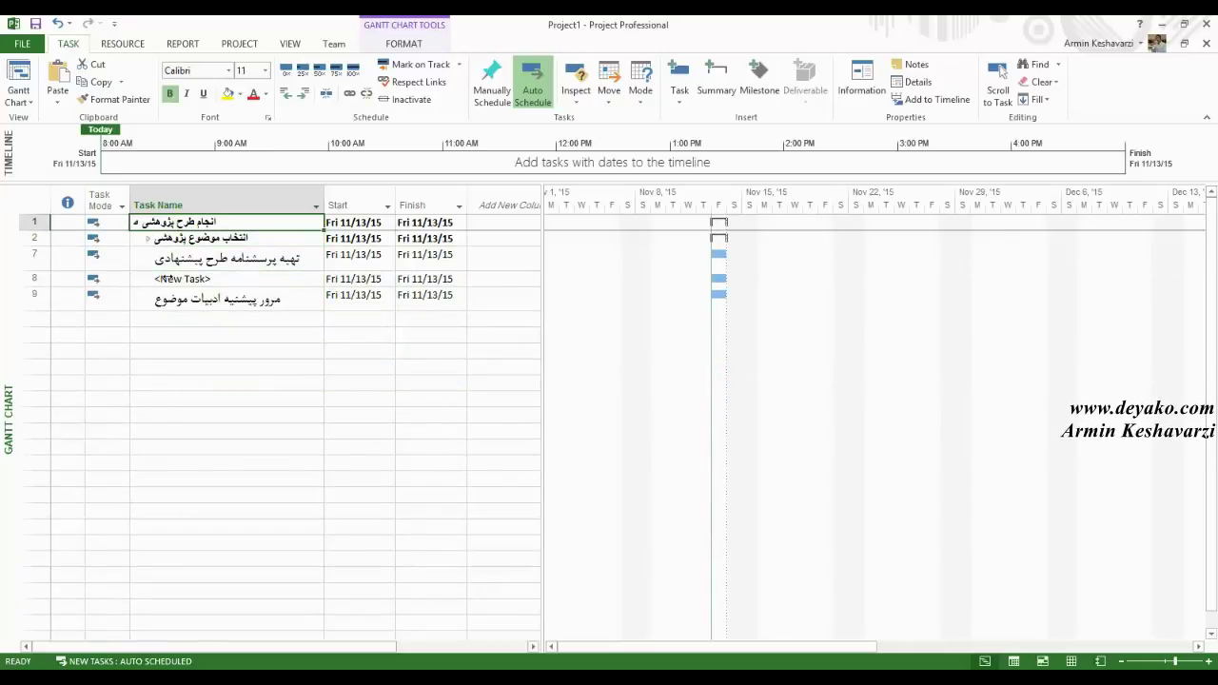
pyautogui.click(166, 279)
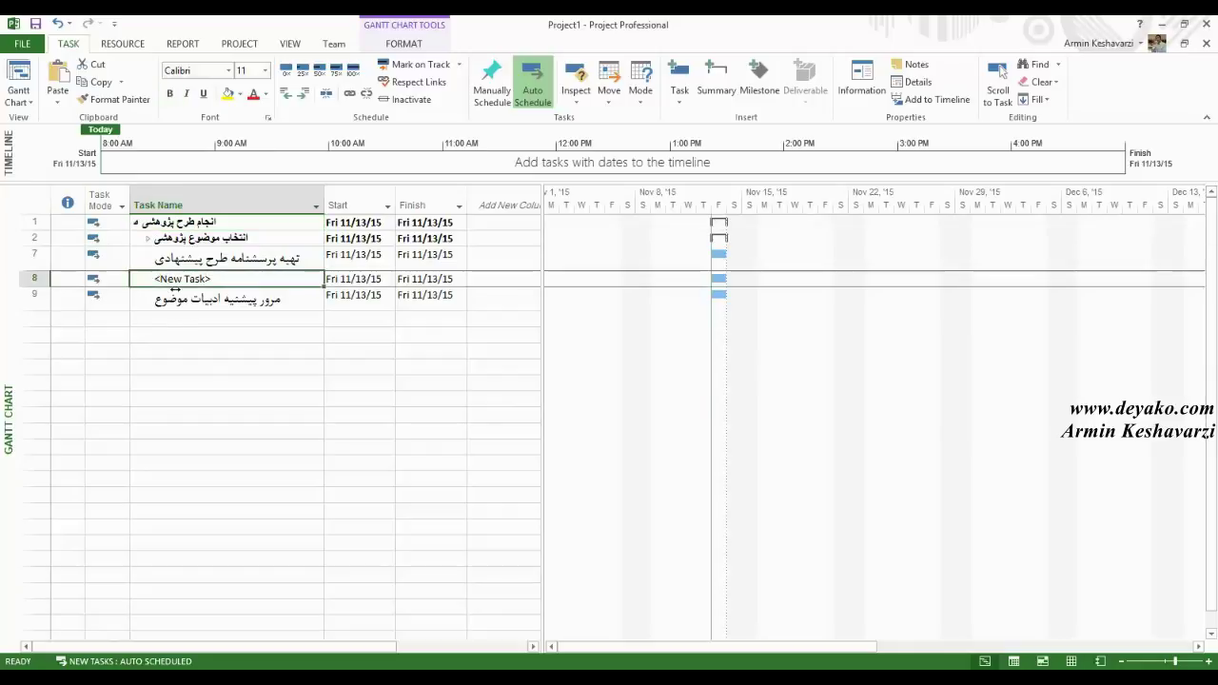
pyautogui.click(136, 222)
pyautogui.click(136, 223)
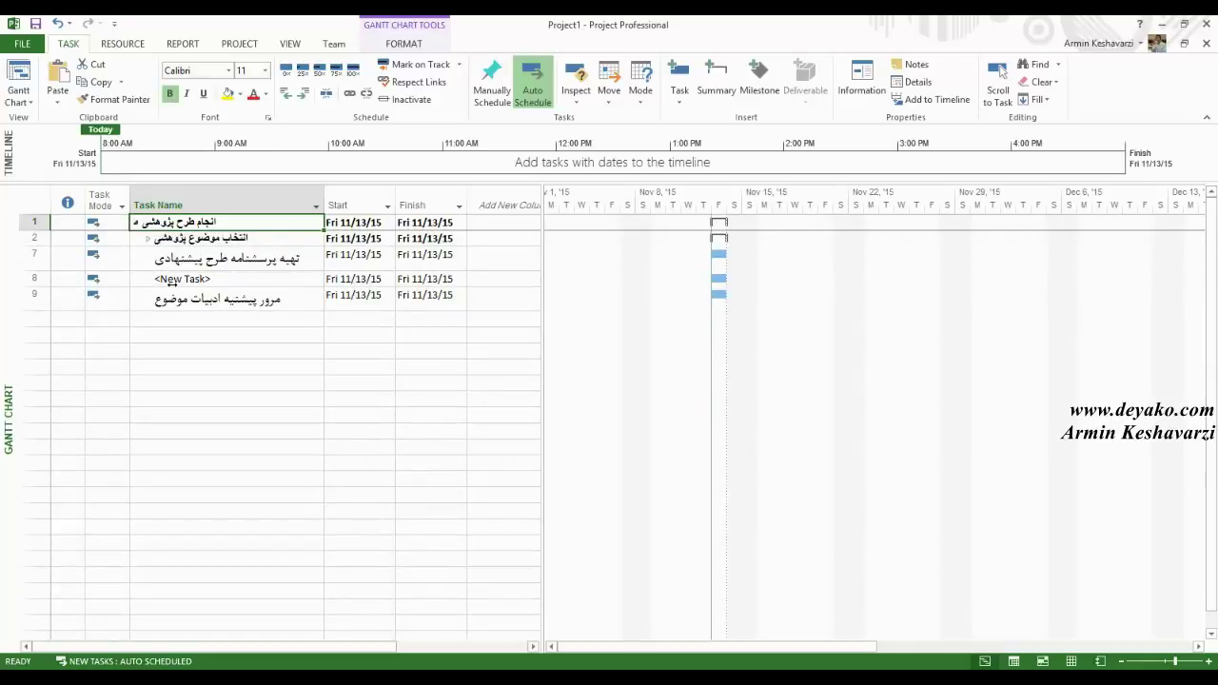
pyautogui.click(172, 281)
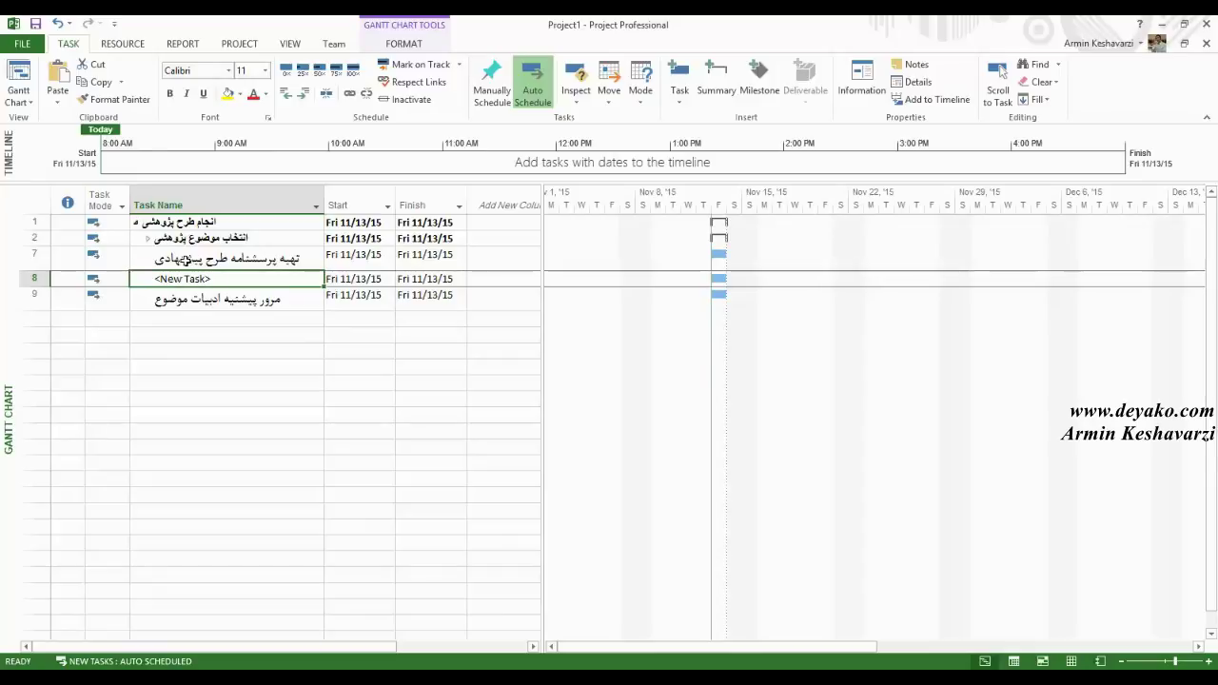
# - Add a task named "ببب" in the first empty row below task 9
pyautogui.click(205, 318)
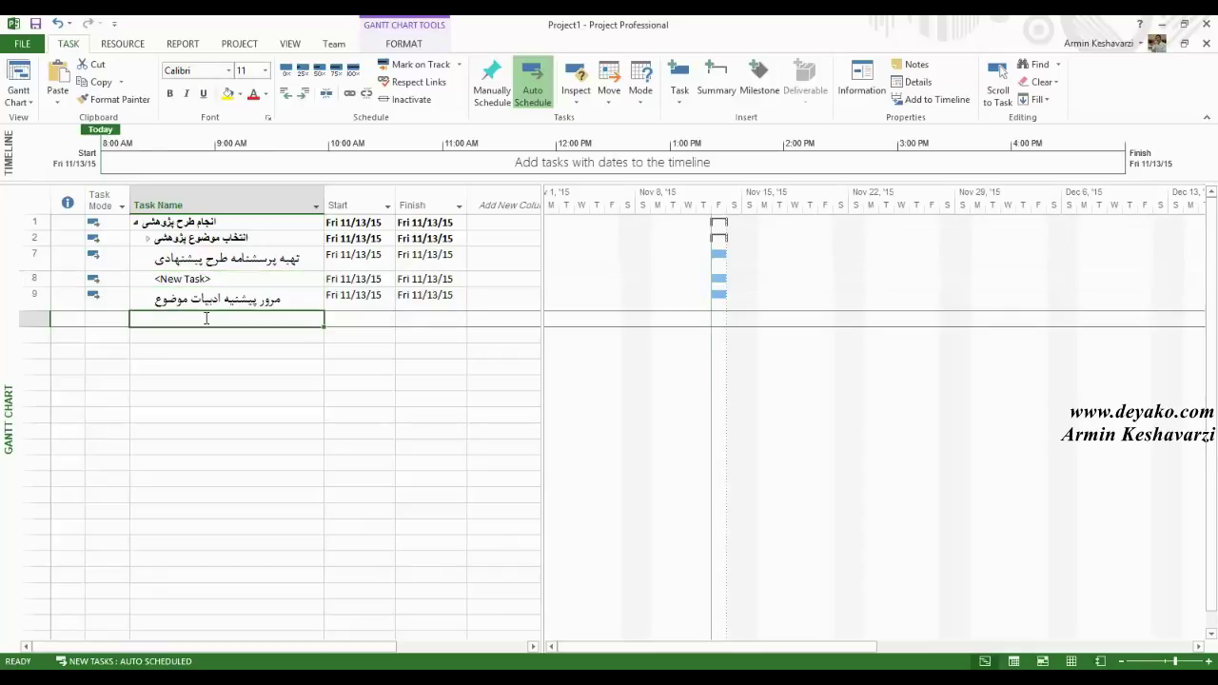
pyautogui.write('ببب')
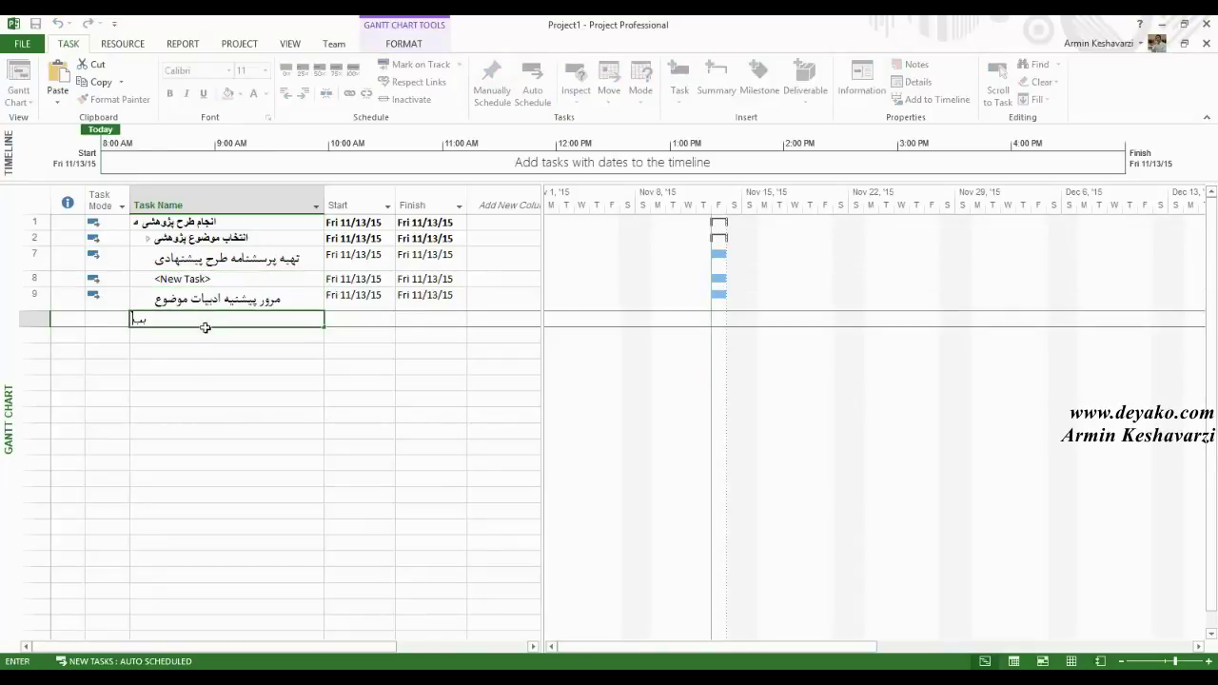
pyautogui.press('Return')
pyautogui.click(164, 320)
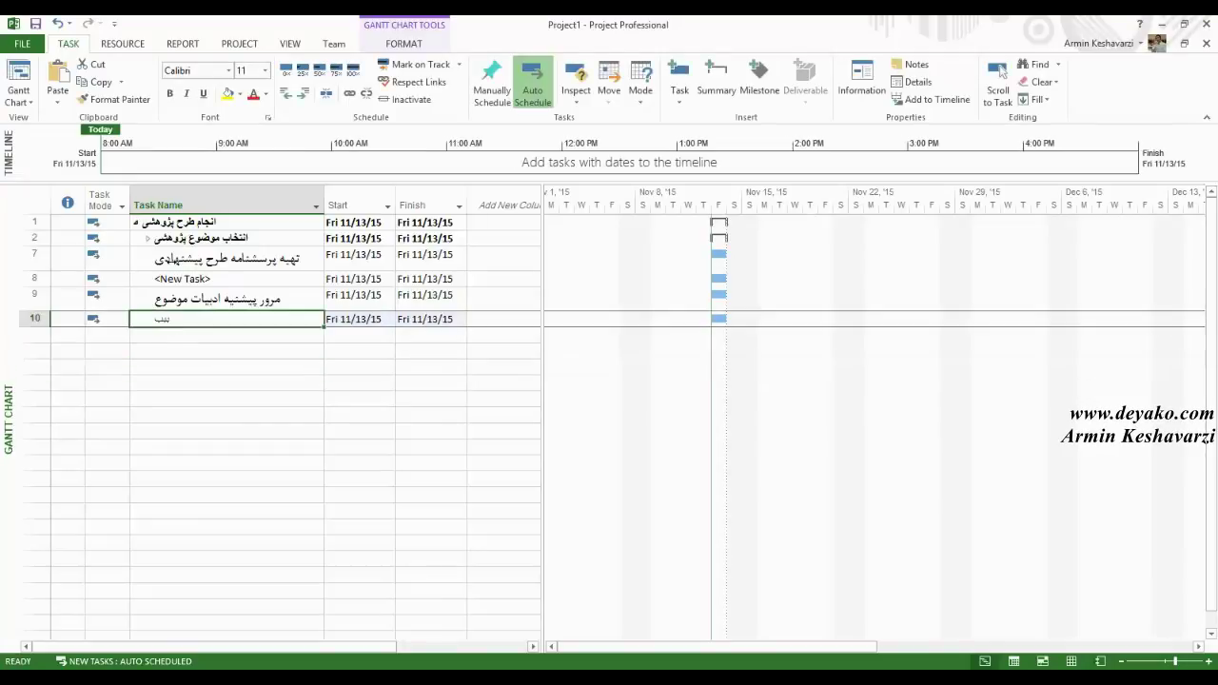
# - Outdent task 10 to the level of task 1, collapsing and expanding task 1 to compare the hierarchy
pyautogui.click(136, 222)
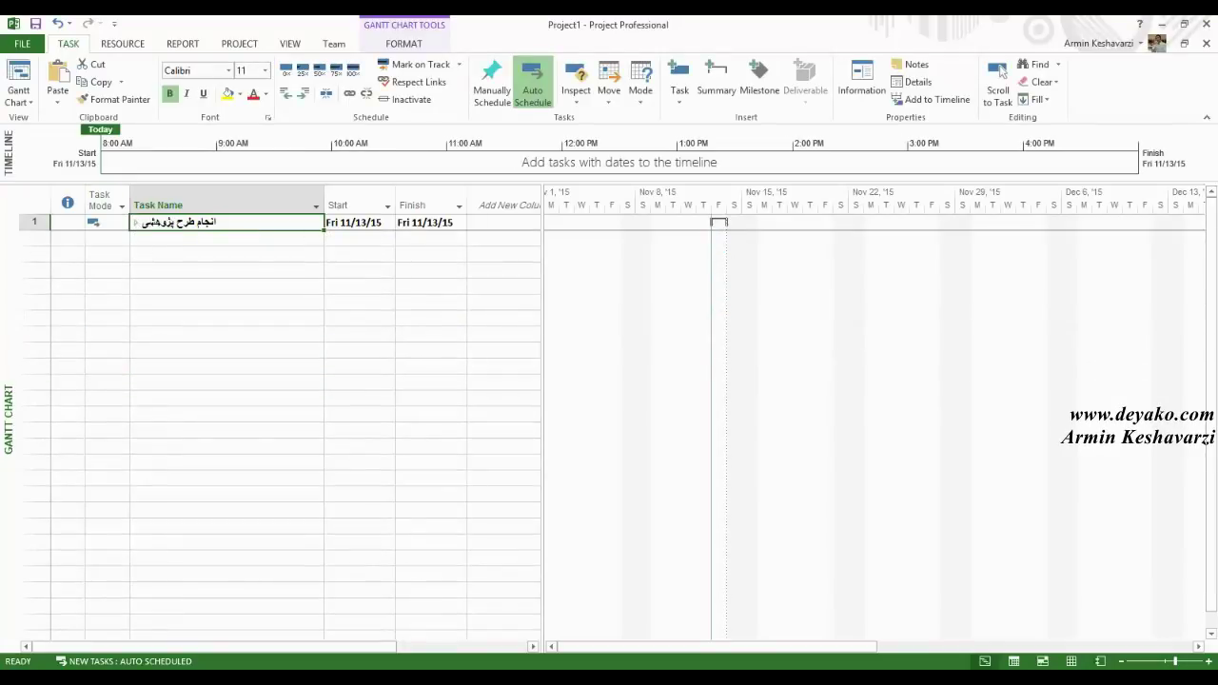
pyautogui.click(136, 222)
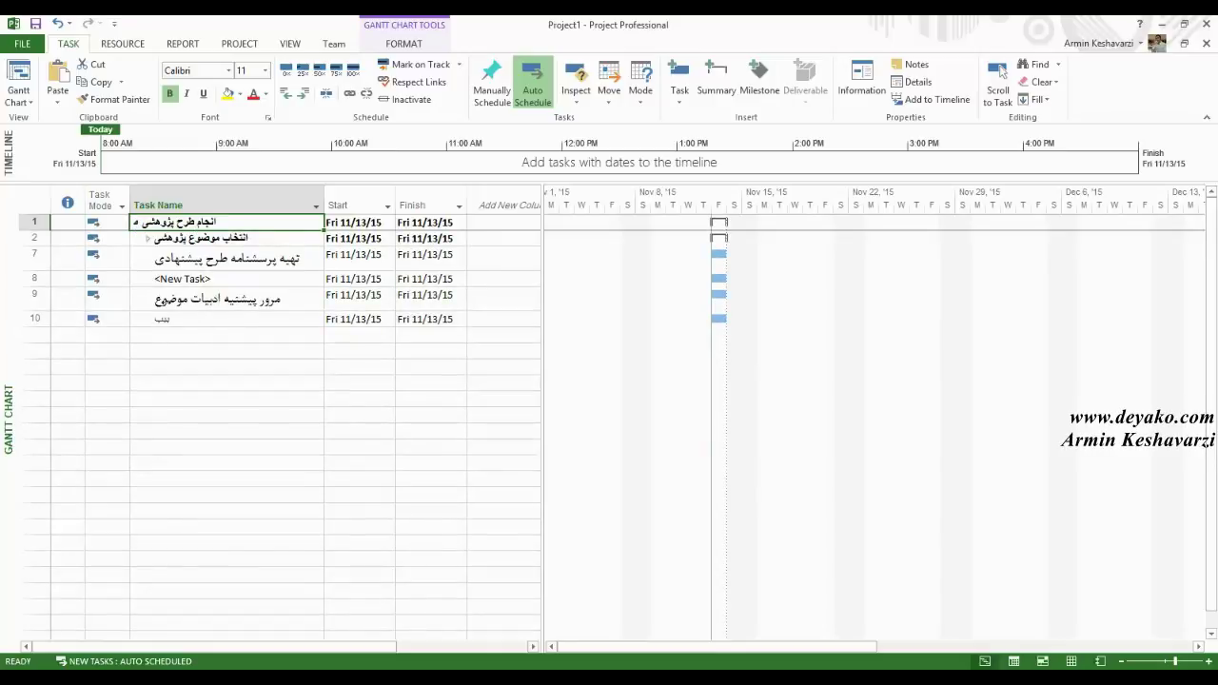
pyautogui.click(227, 319)
pyautogui.click(179, 279)
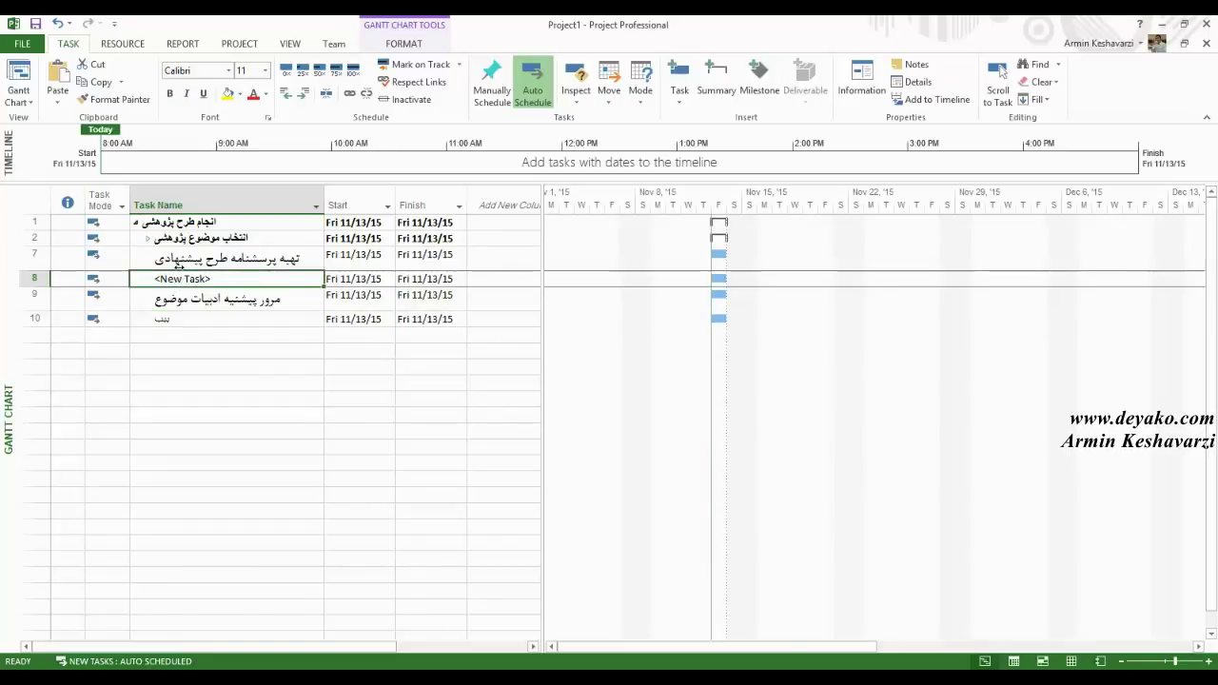
pyautogui.click(198, 323)
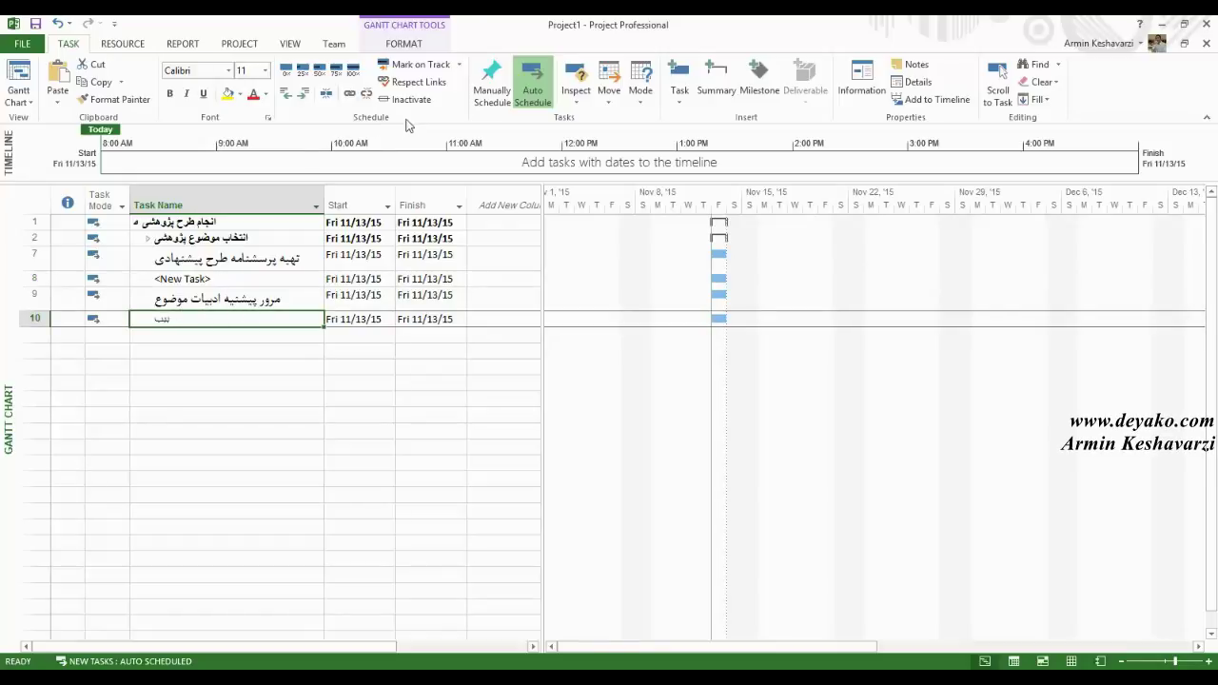
pyautogui.click(286, 100)
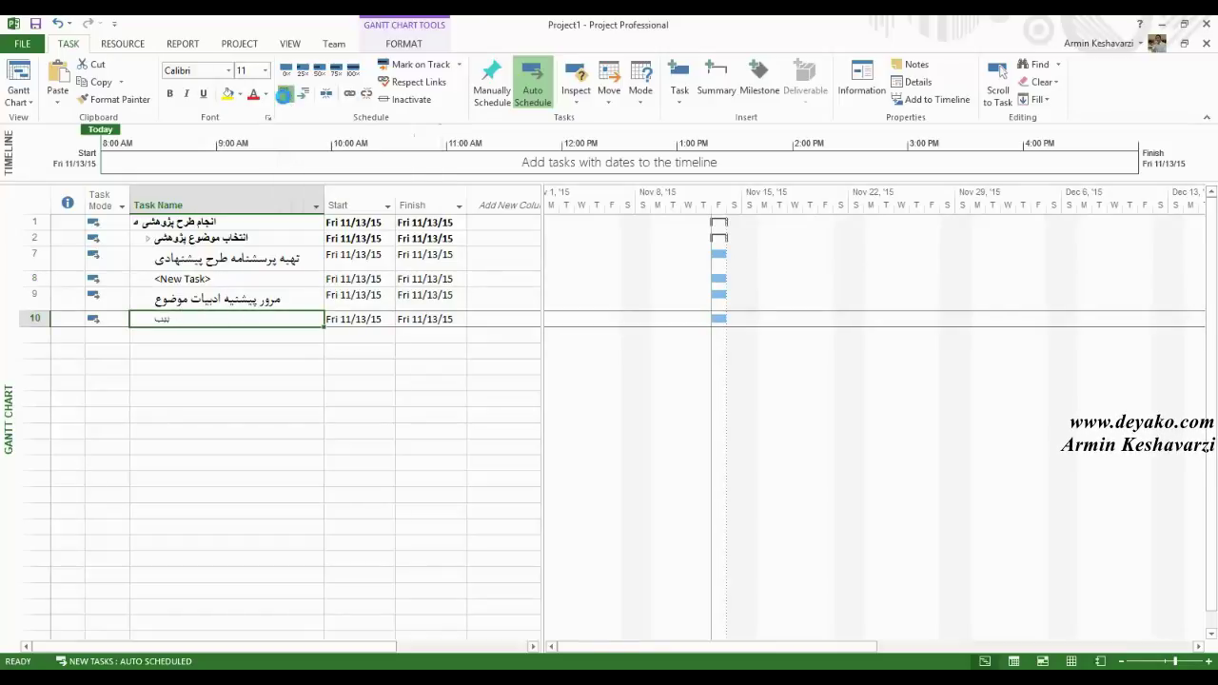
pyautogui.click(136, 222)
pyautogui.click(136, 222)
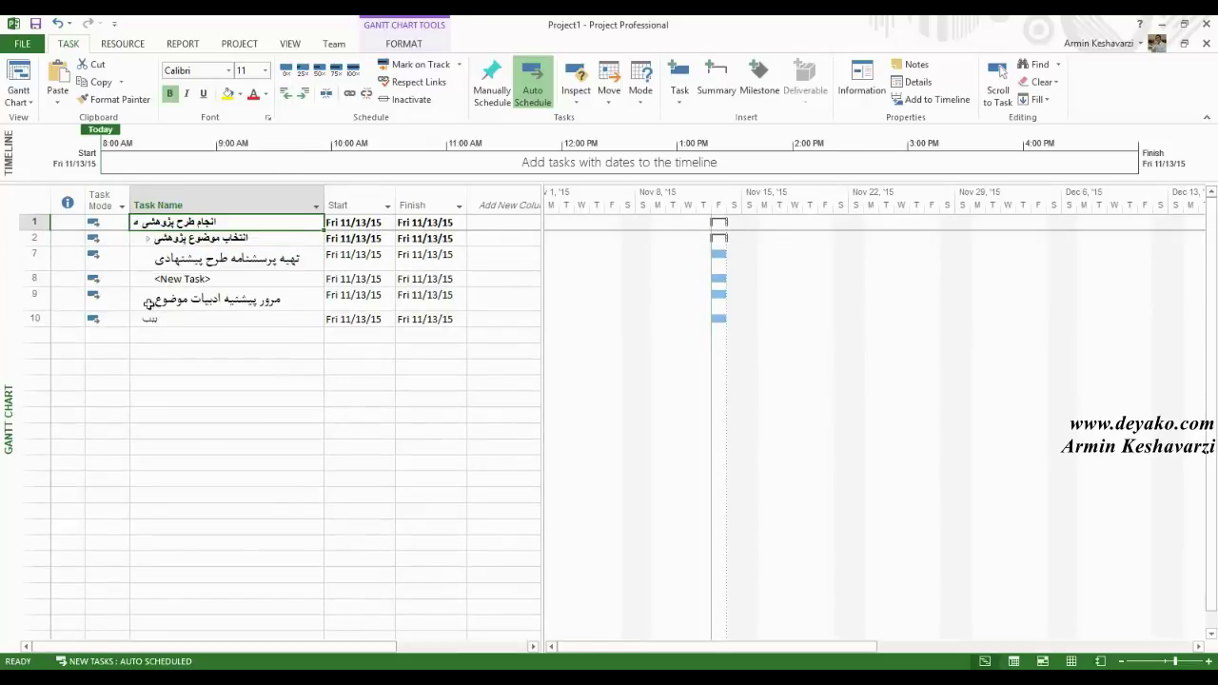
# - Indent task 10 to make it a subtask of task 9, and toggle task 9's subtask display
pyautogui.click(149, 319)
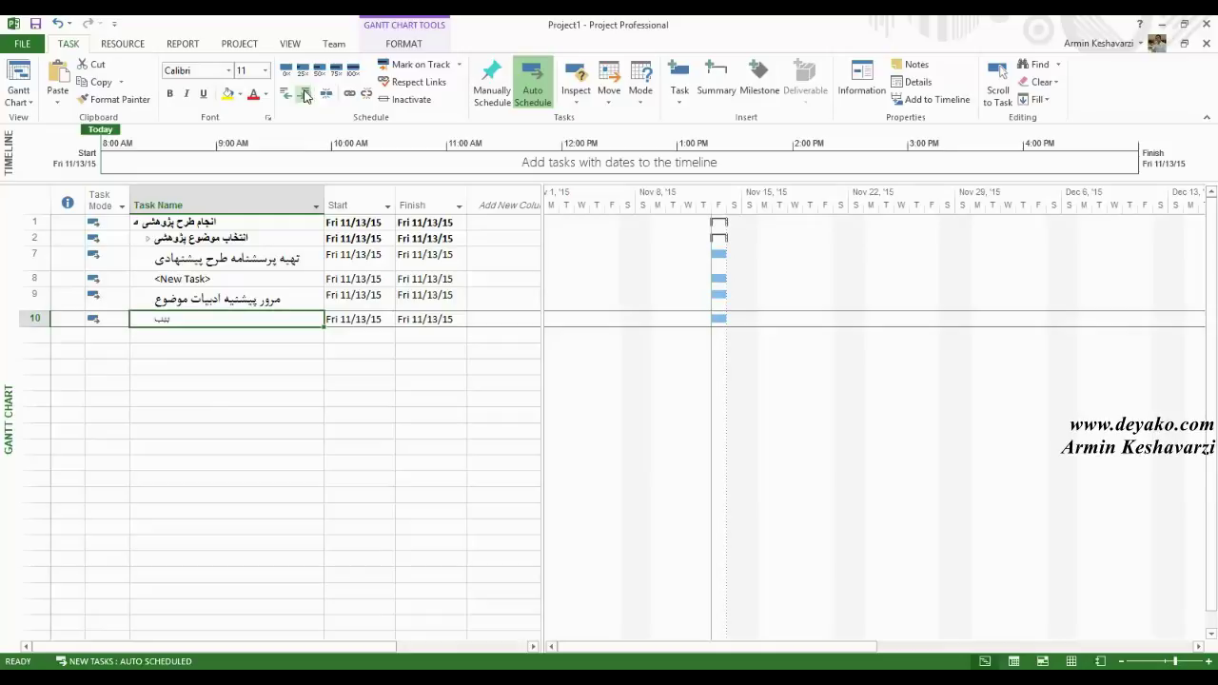
pyautogui.click(305, 96)
pyautogui.click(197, 333)
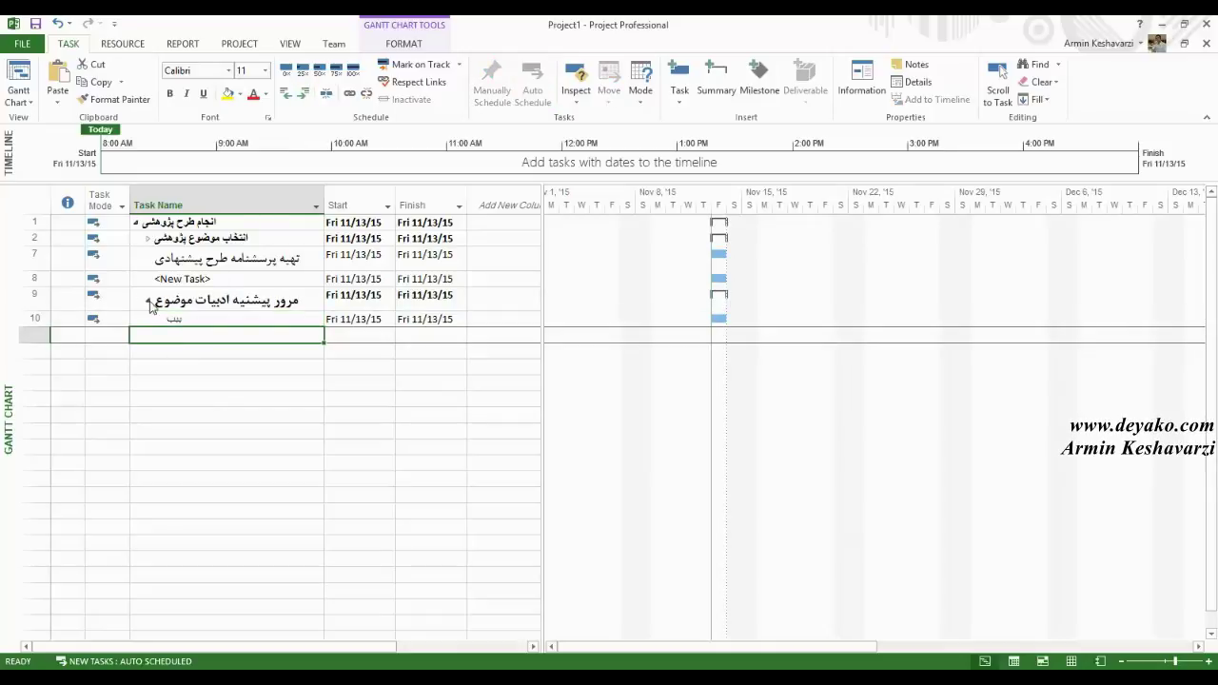
pyautogui.click(148, 301)
pyautogui.click(148, 302)
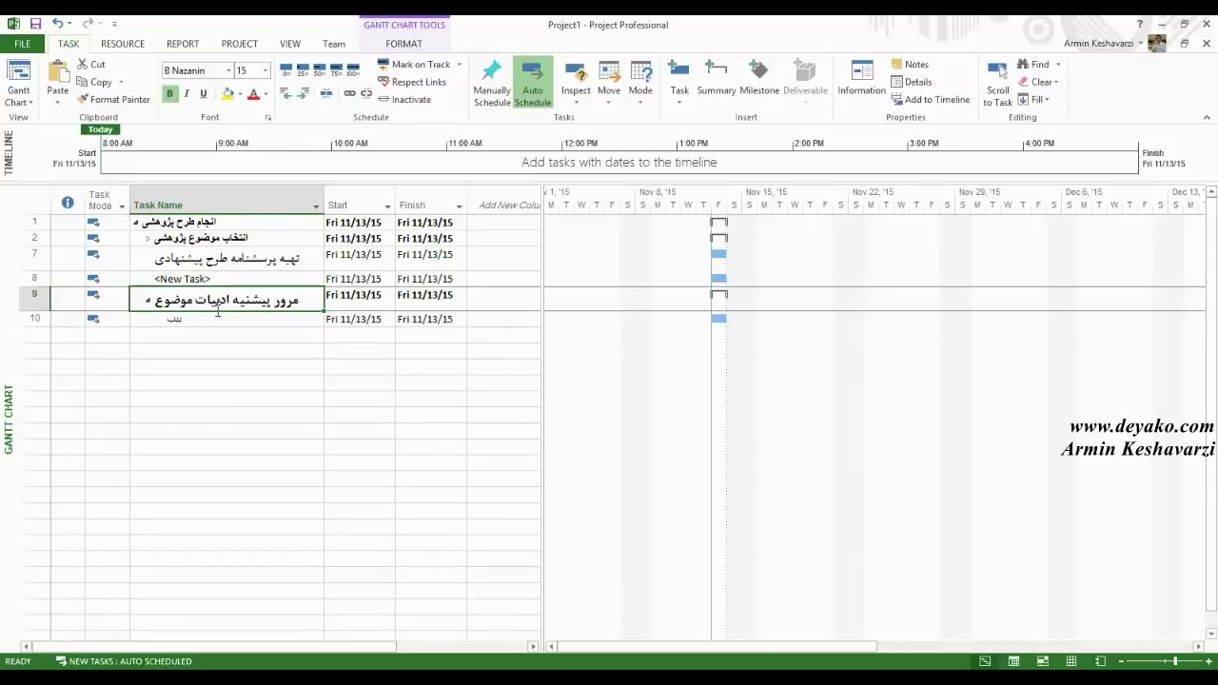
# - Try outdenting task 9 with its subtask to the top level, and revert the change
pyautogui.click(284, 92)
pyautogui.click(284, 92)
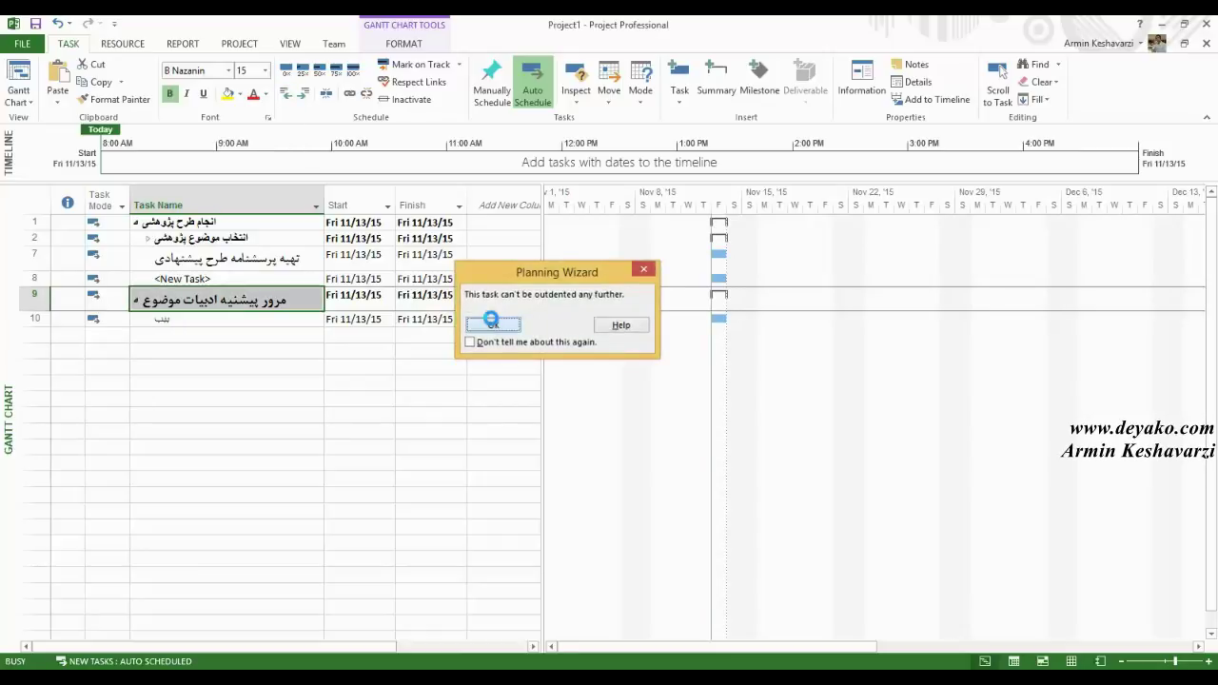
pyautogui.click(492, 324)
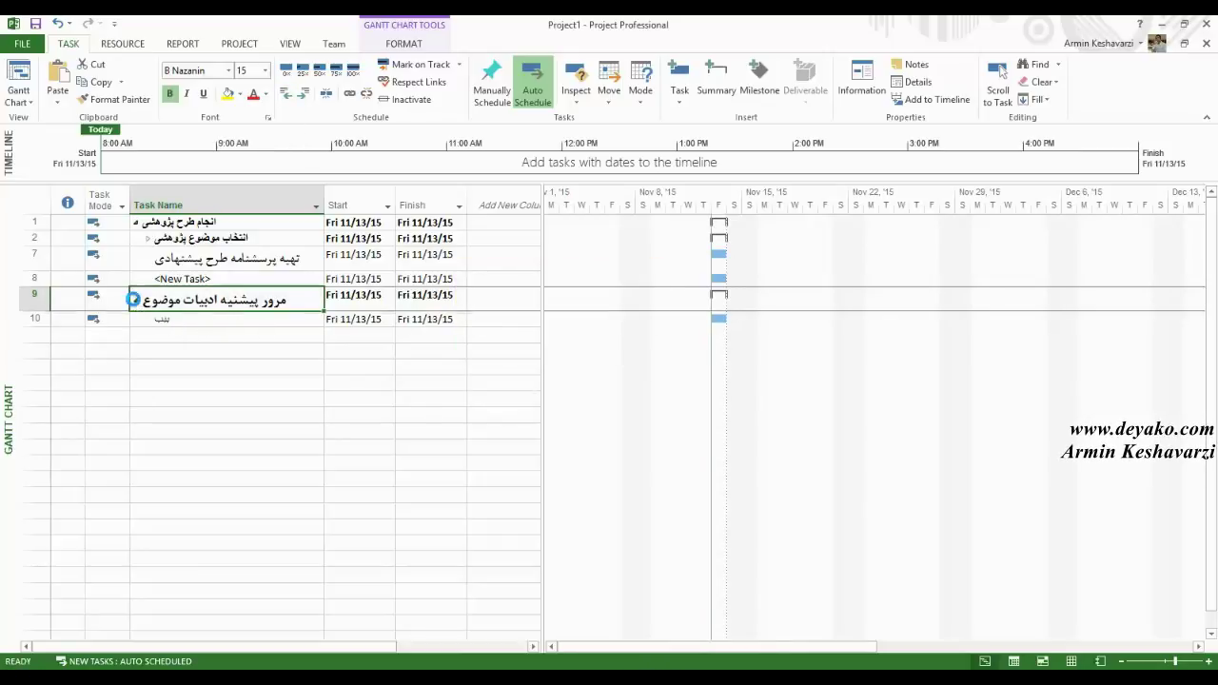
pyautogui.click(182, 320)
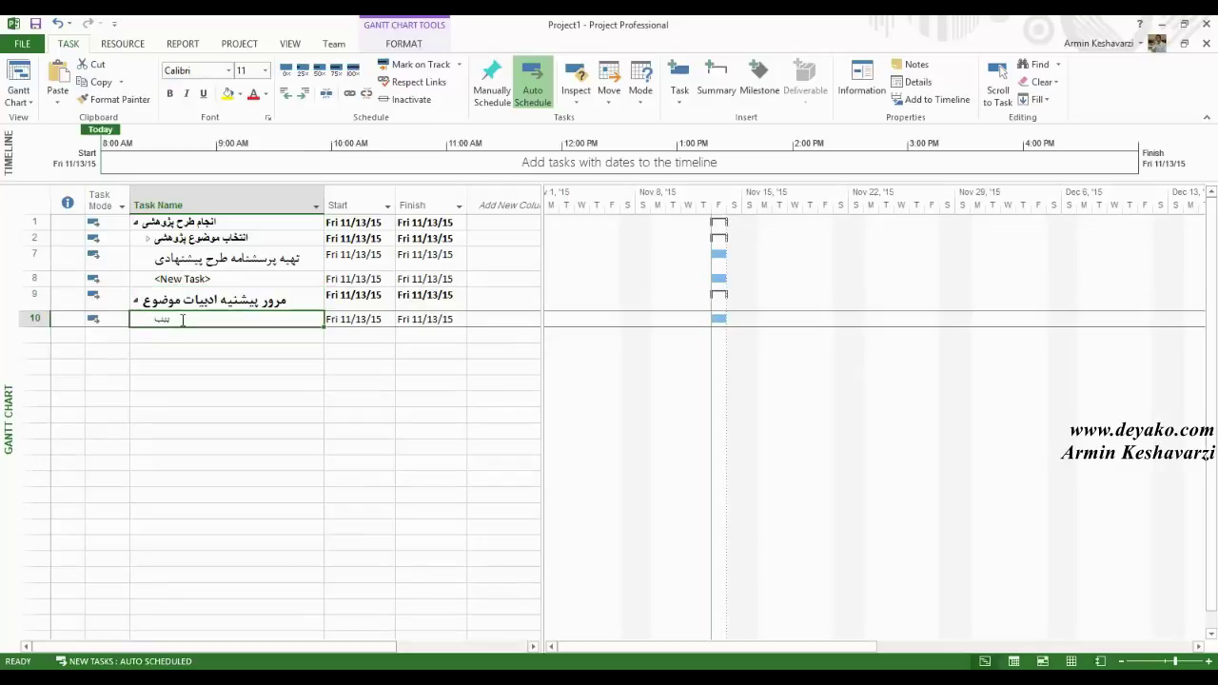
pyautogui.press('Up')
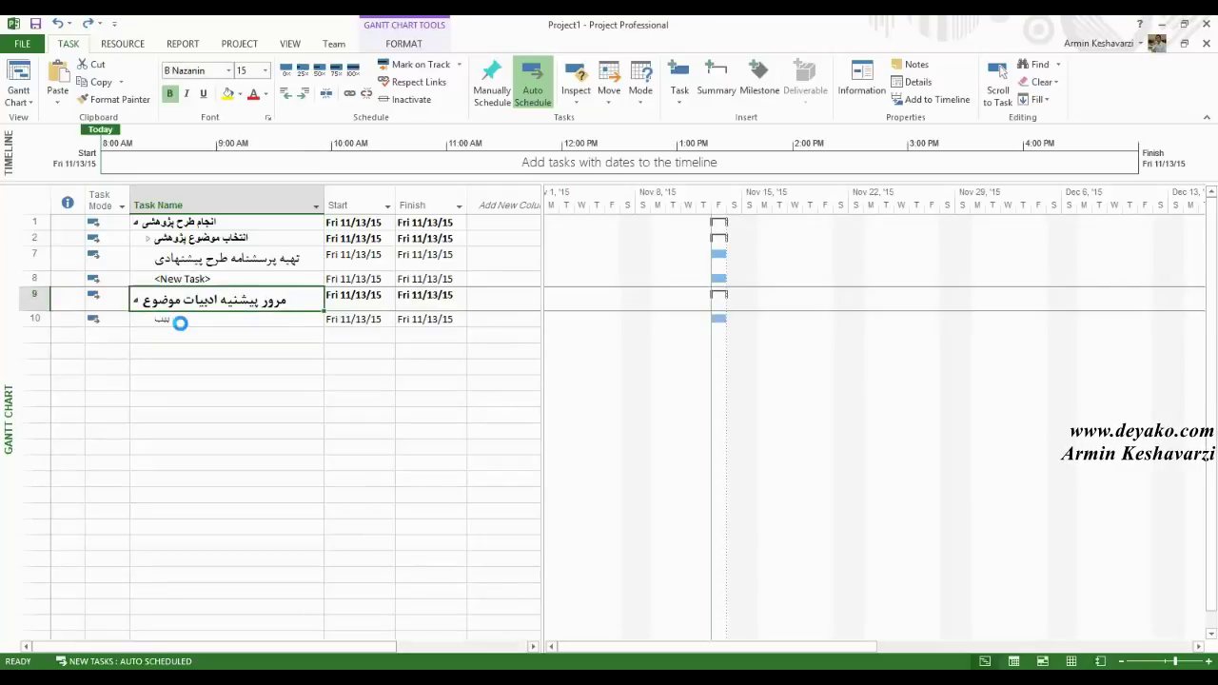
pyautogui.hotkey('alt', 'shift', 'Right')
# - Outdent task 10 from under task 9 to the top outline level
pyautogui.click(191, 324)
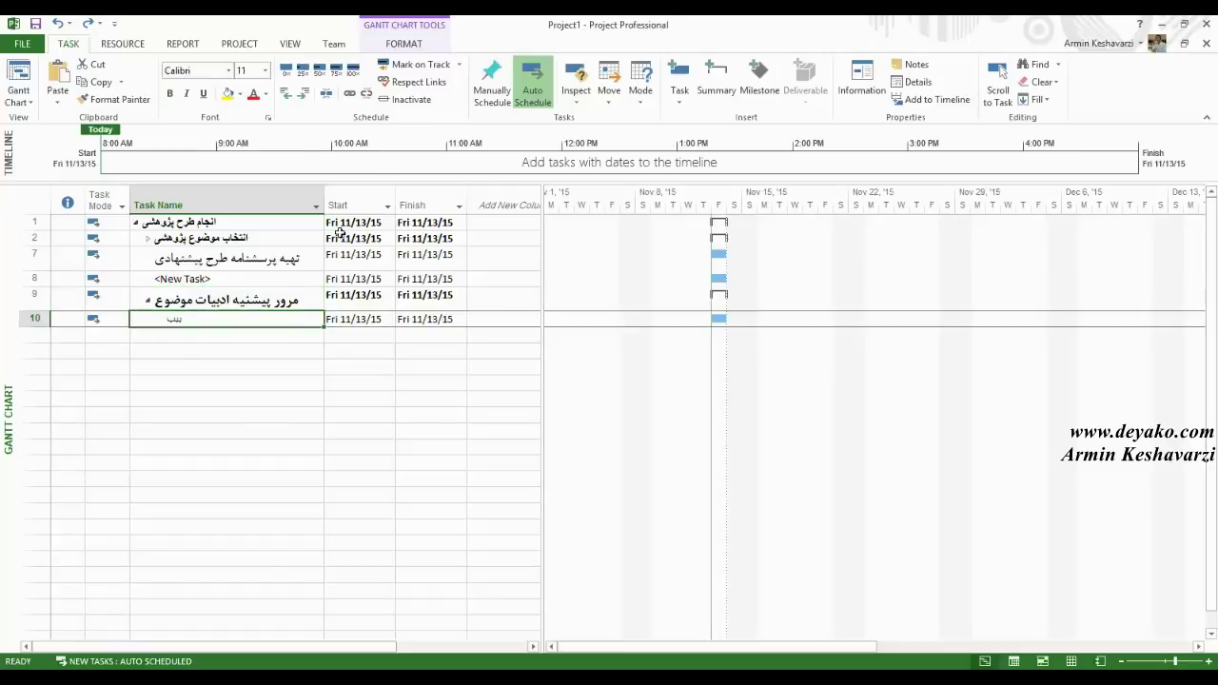
pyautogui.click(286, 95)
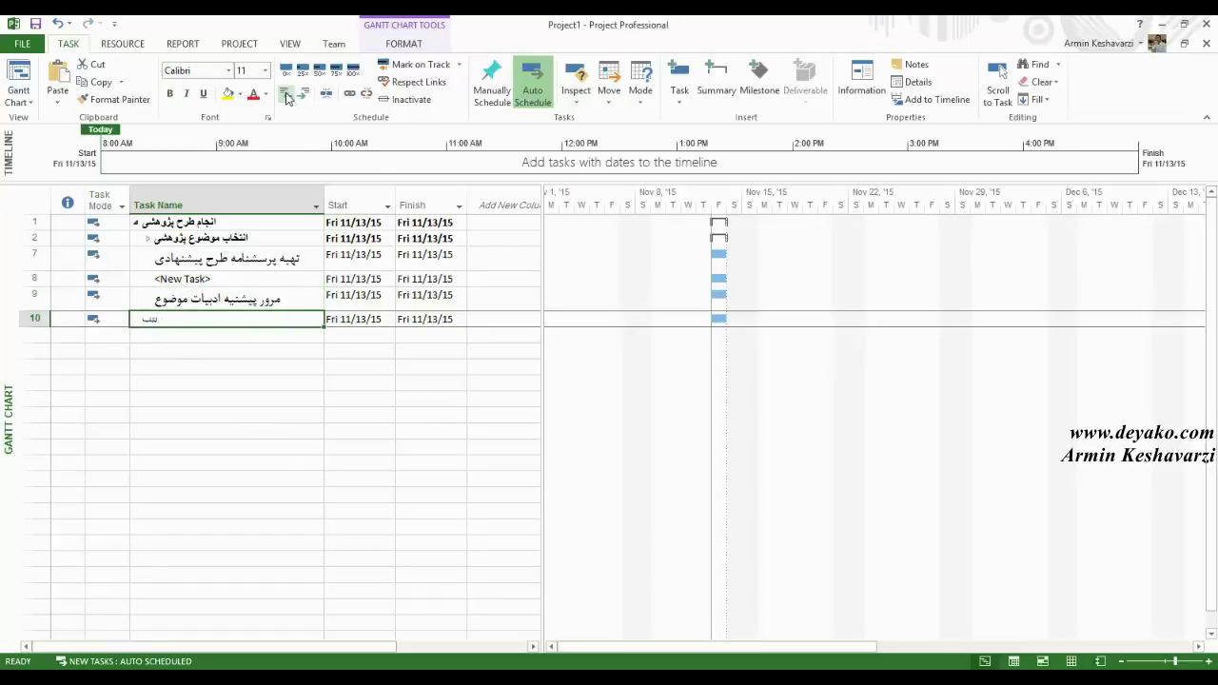
pyautogui.click(168, 363)
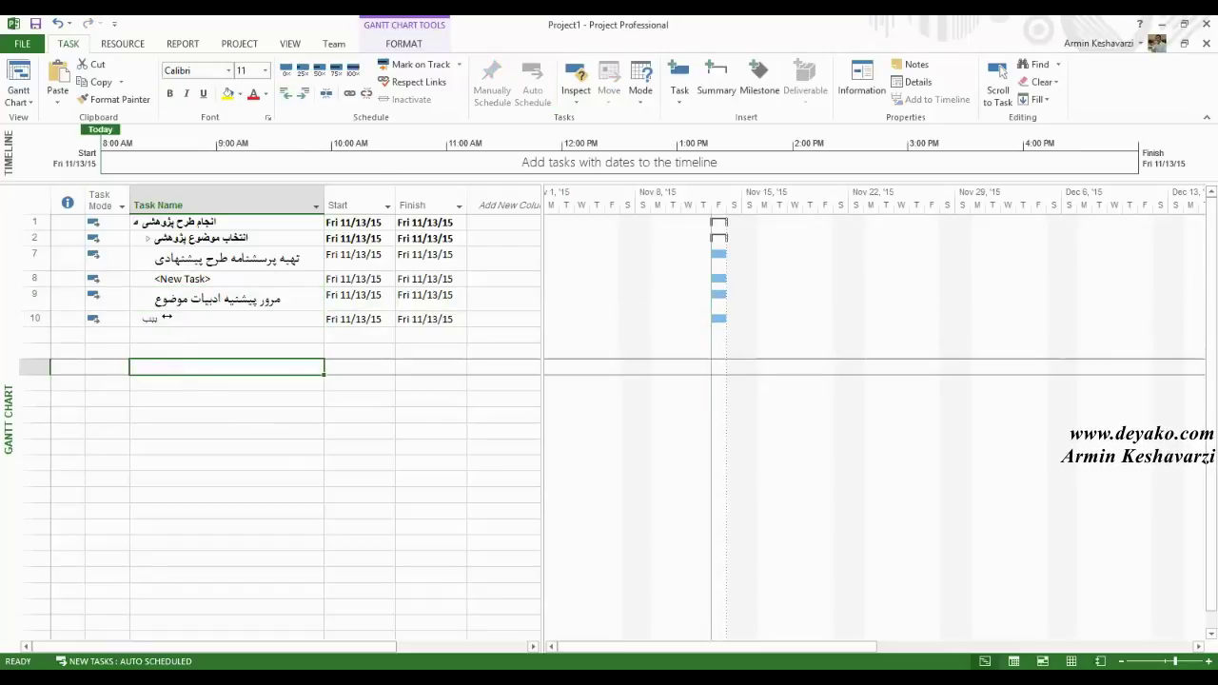
pyautogui.click(166, 319)
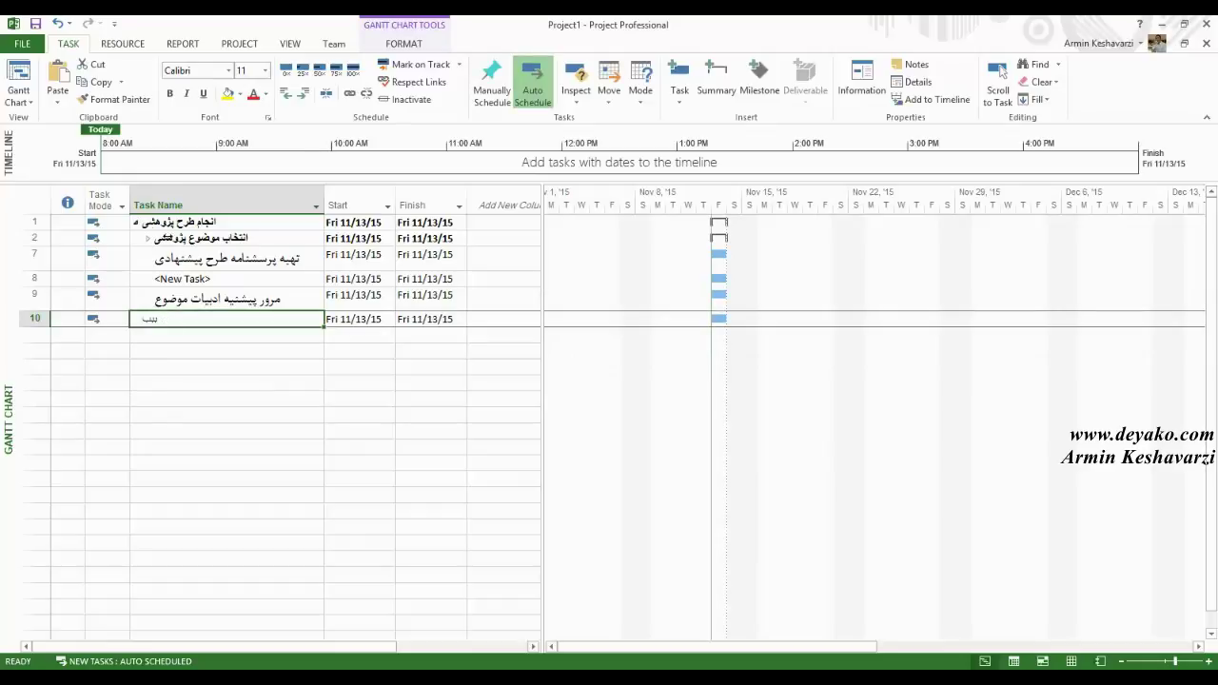
# - Review the Word outline through to its last heading, and switch to Research Implement.mpp in Project
pyautogui.click(147, 239)
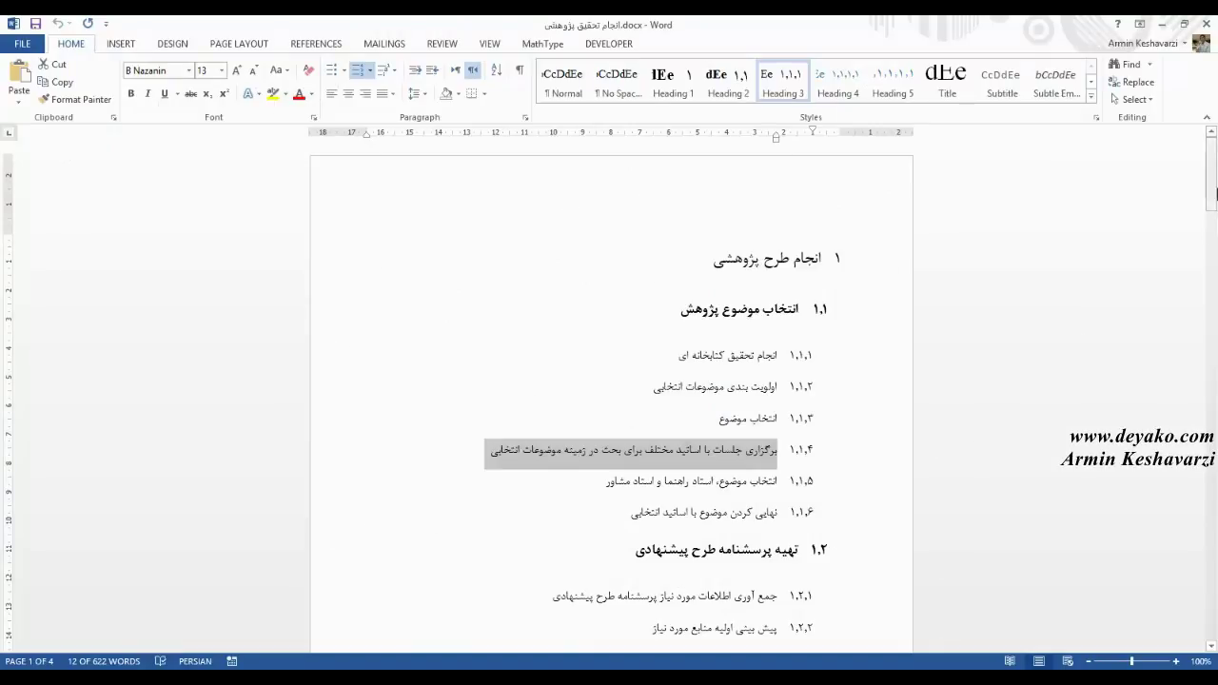
pyautogui.moveTo(1212, 176); pyautogui.dragTo(1213, 619)
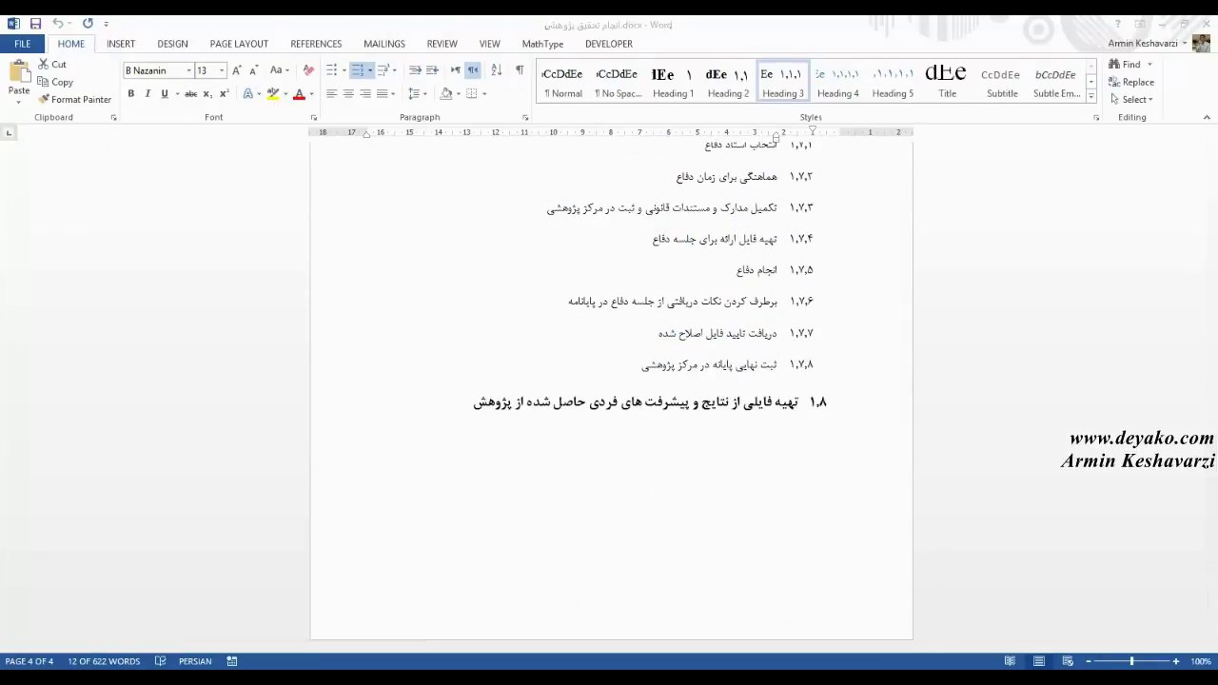
pyautogui.moveTo(581, 678)
pyautogui.click(536, 631)
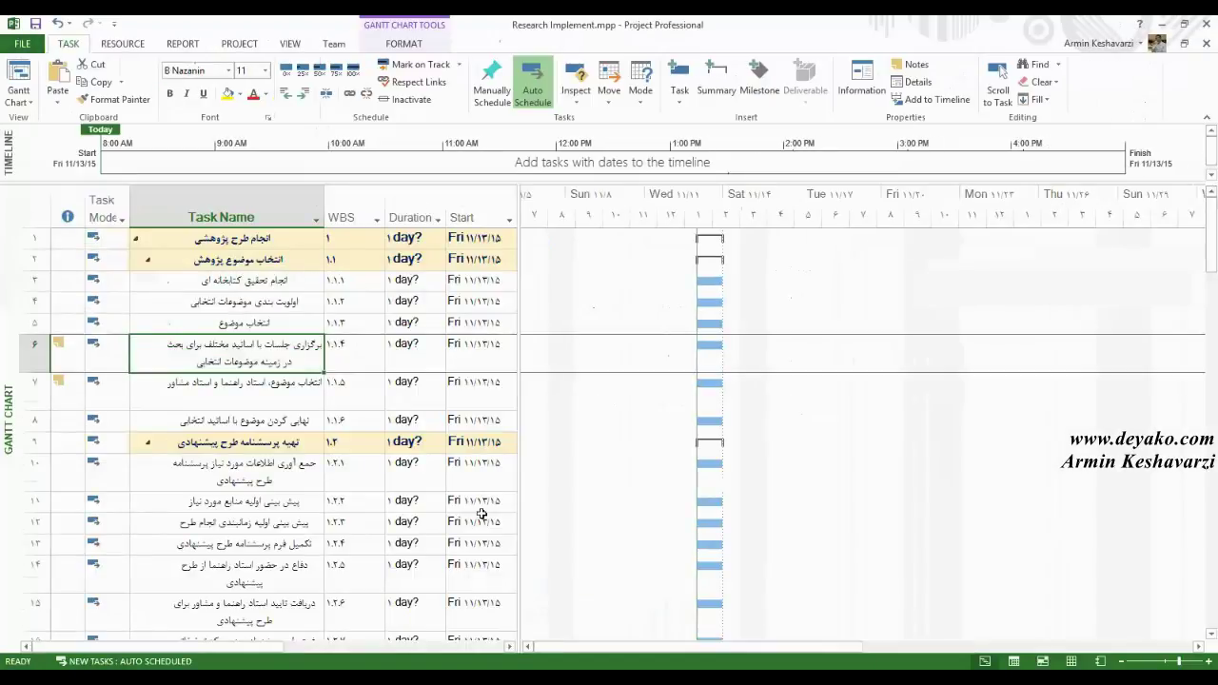
# - Examine the WBS, Task Name and Duration columns of the completed research schedule
pyautogui.click(288, 277)
pyautogui.click(345, 205)
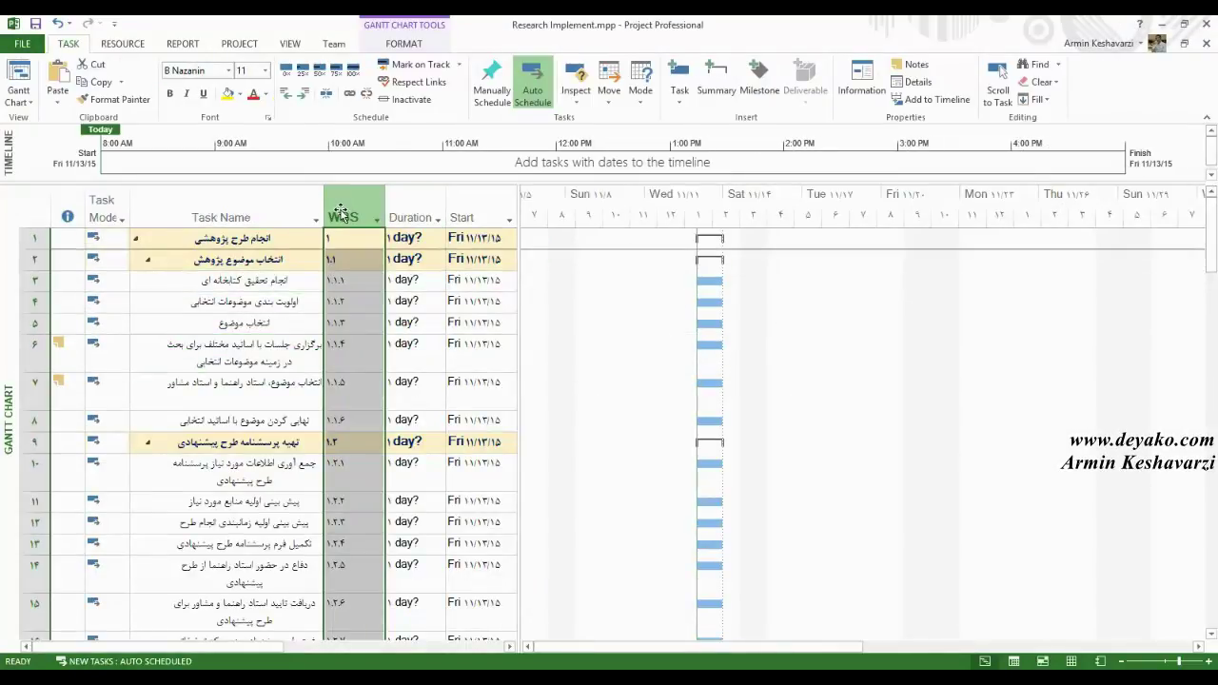
pyautogui.click(276, 213)
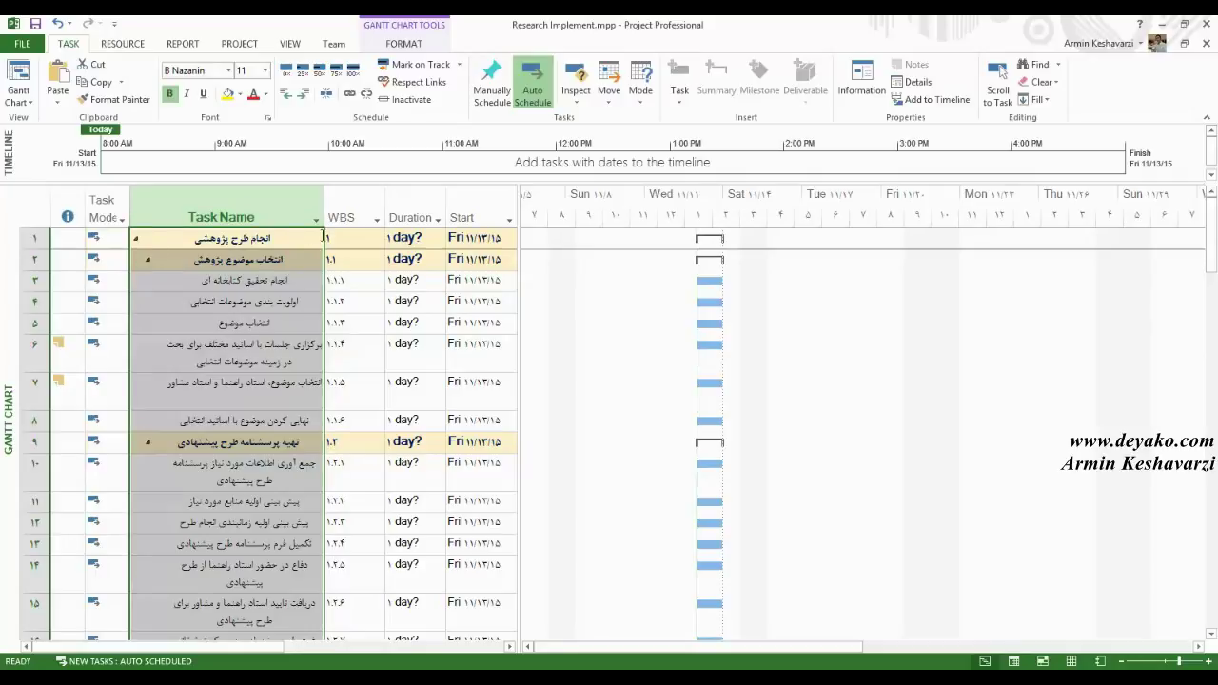
pyautogui.click(411, 217)
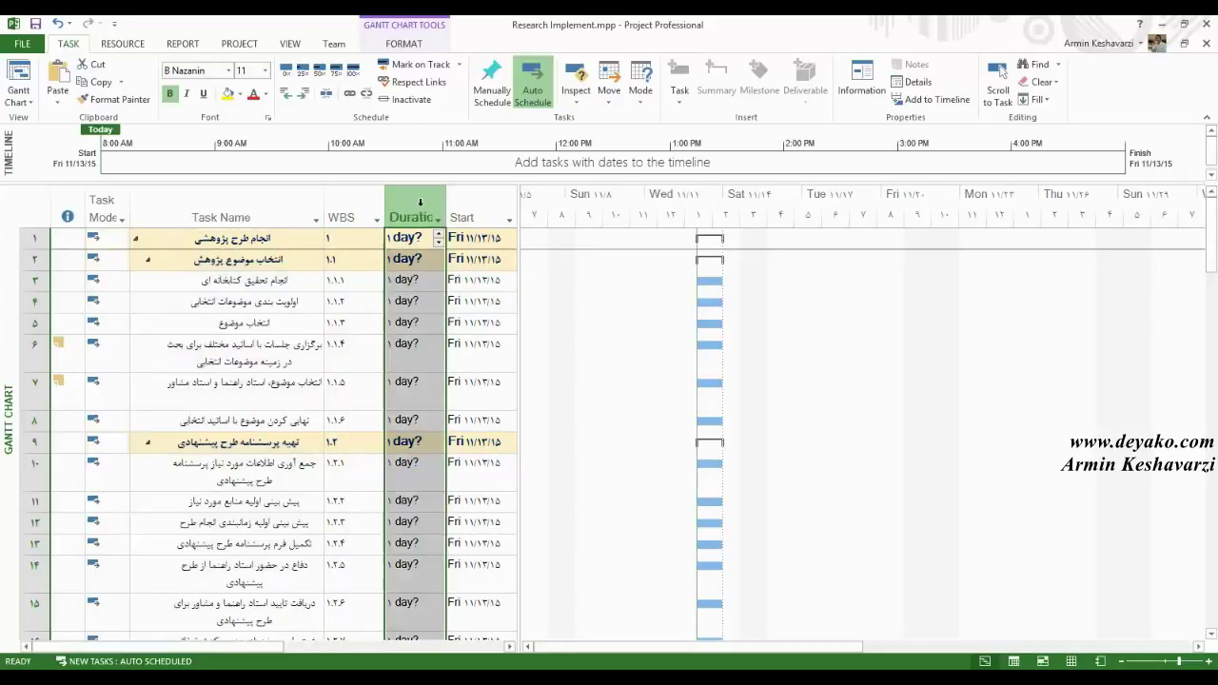
# - Hide the Duration column in Research Implement.mpp and widen the table area to reveal the Finish and Predecessors columns
pyautogui.rightClick(421, 210)
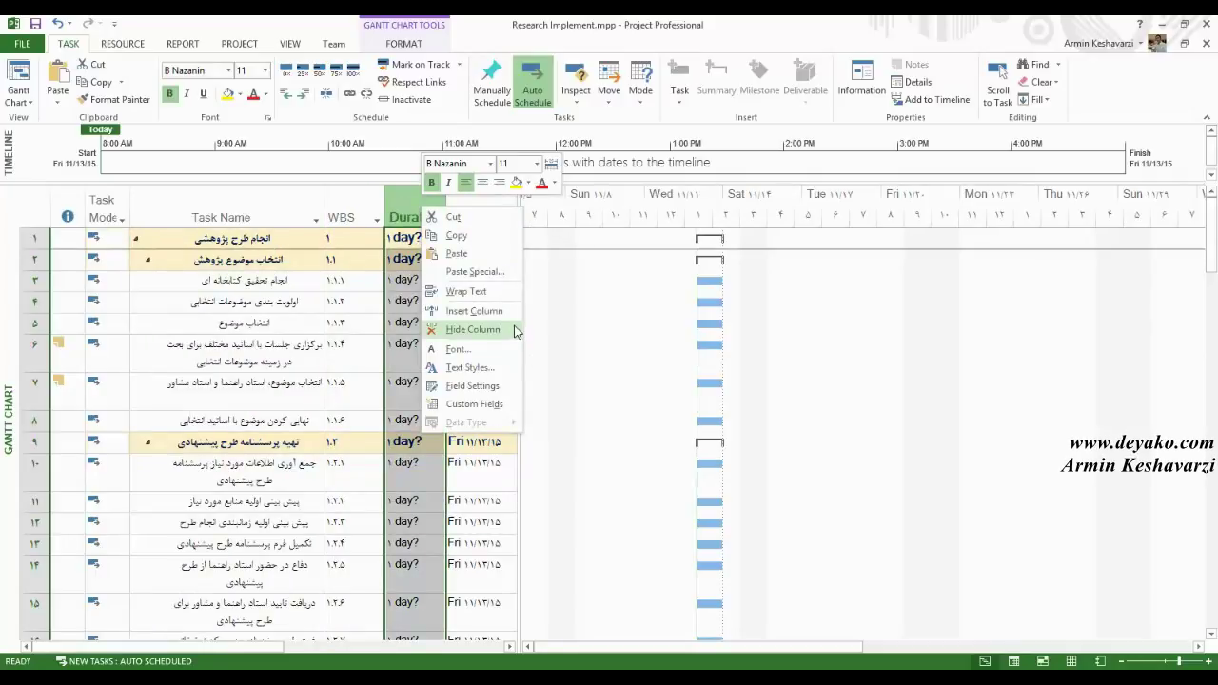
pyautogui.click(473, 329)
pyautogui.moveTo(522, 277); pyautogui.dragTo(580, 277)
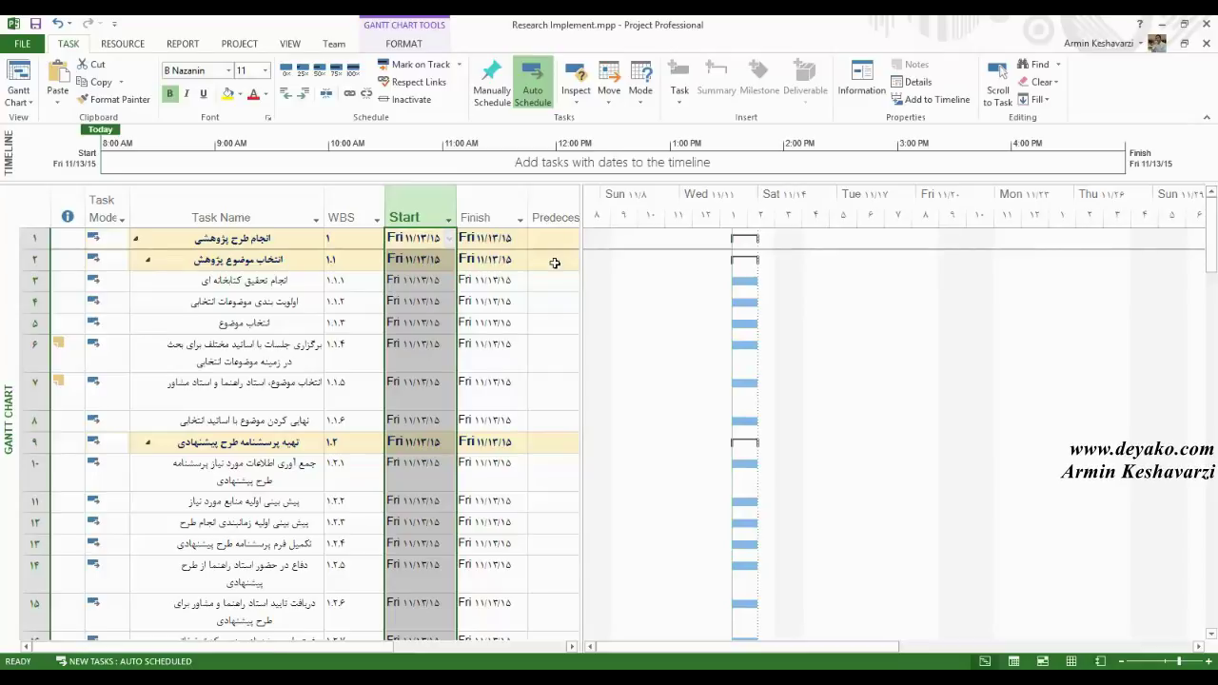
# - Switch to Project1 and set the whole Task Name column's font to Tahoma, Regular, size 11
pyautogui.moveTo(577, 678)
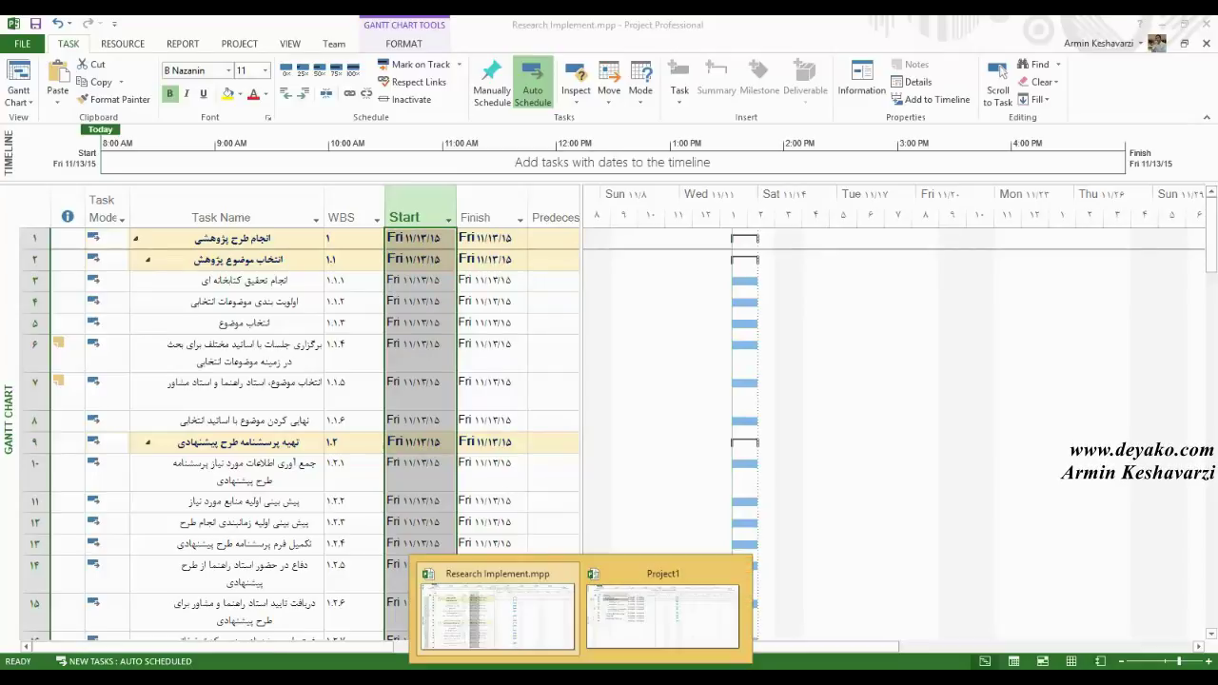
pyautogui.click(642, 631)
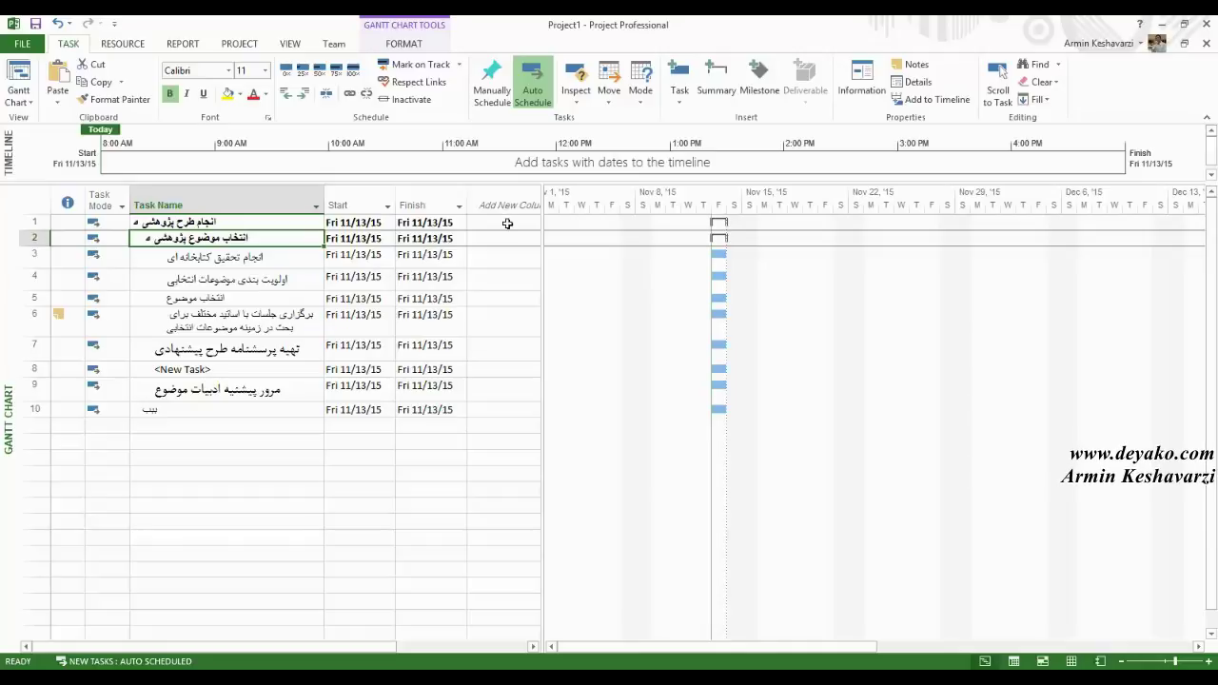
pyautogui.click(180, 198)
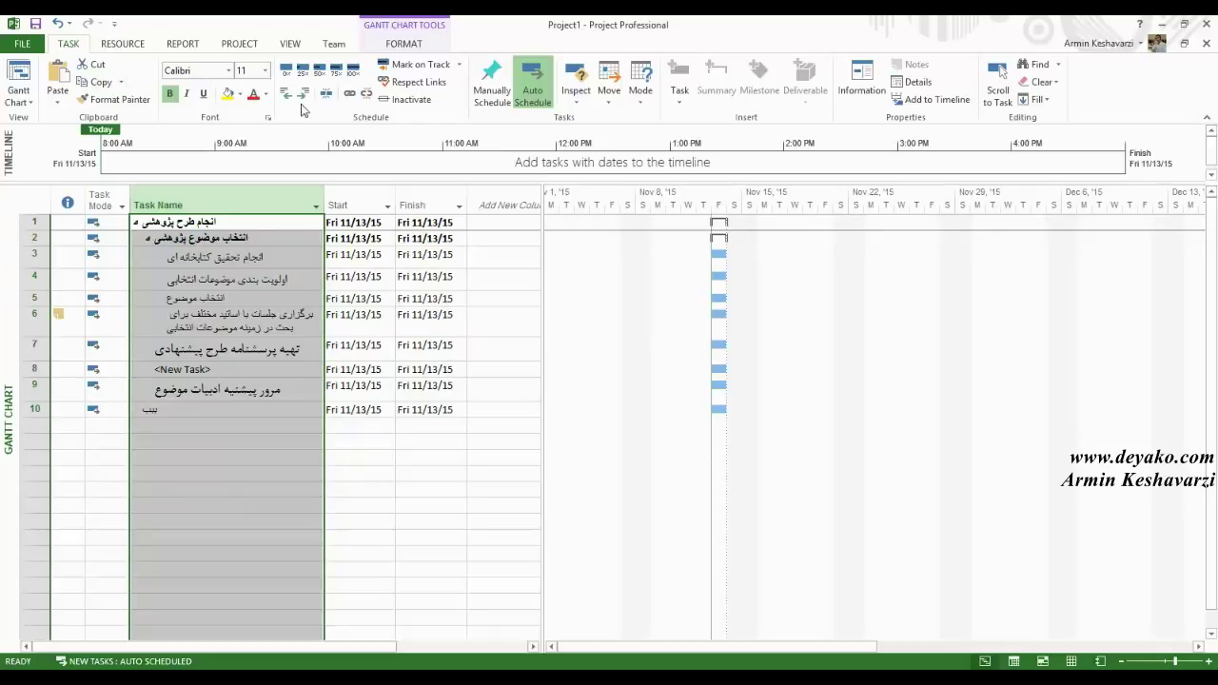
pyautogui.click(266, 118)
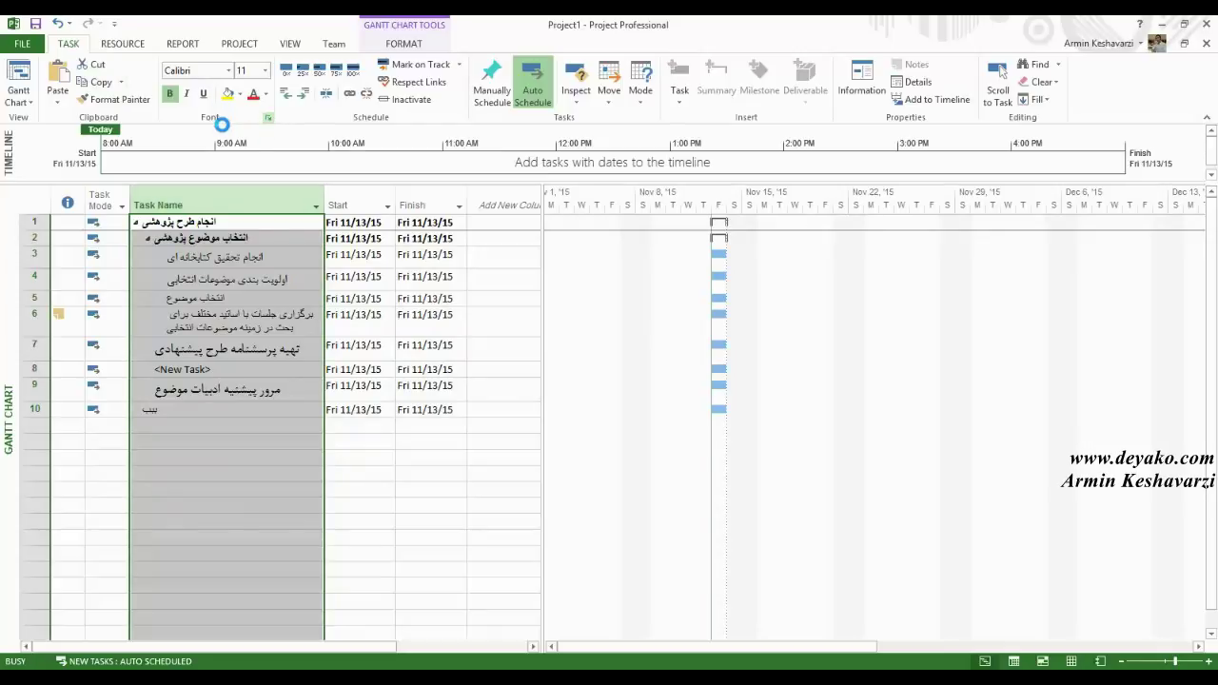
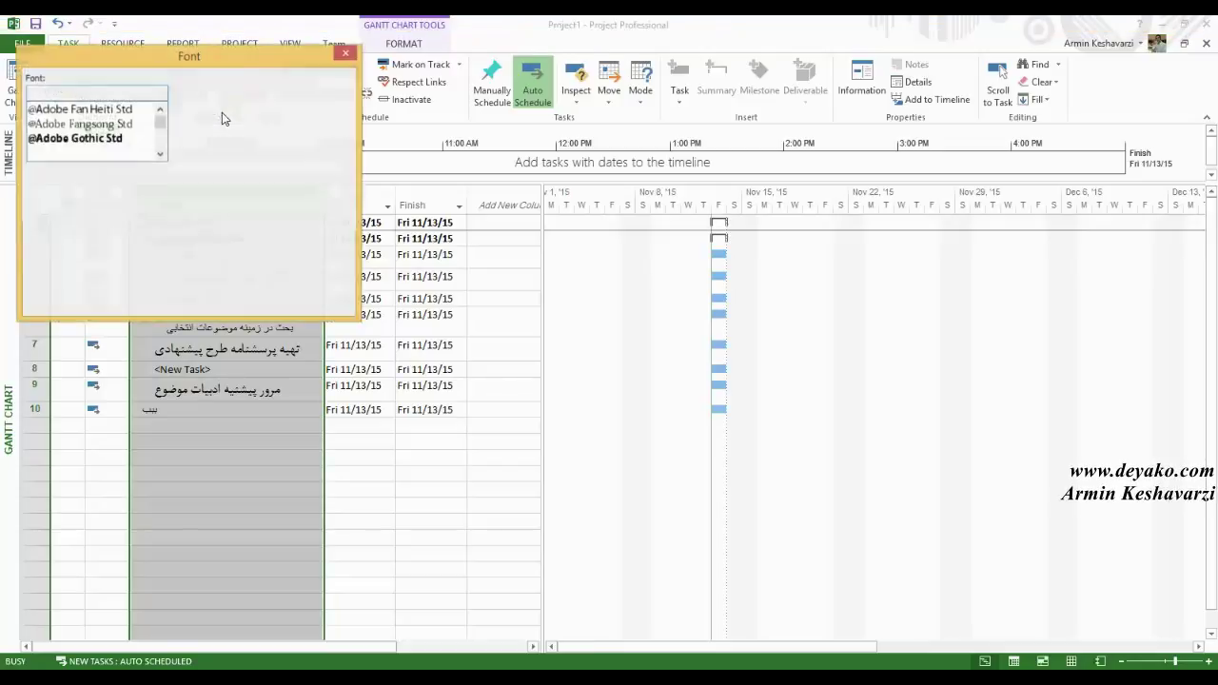
pyautogui.moveTo(174, 57); pyautogui.dragTo(291, 148)
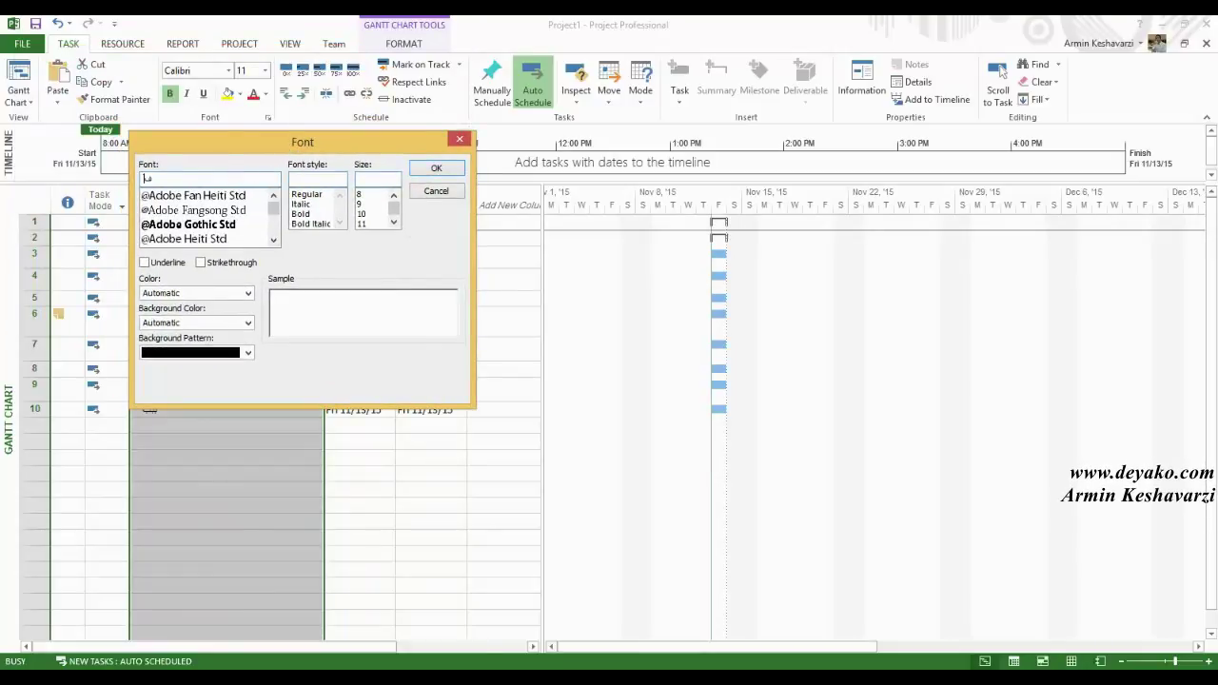
pyautogui.write('Tahoma')
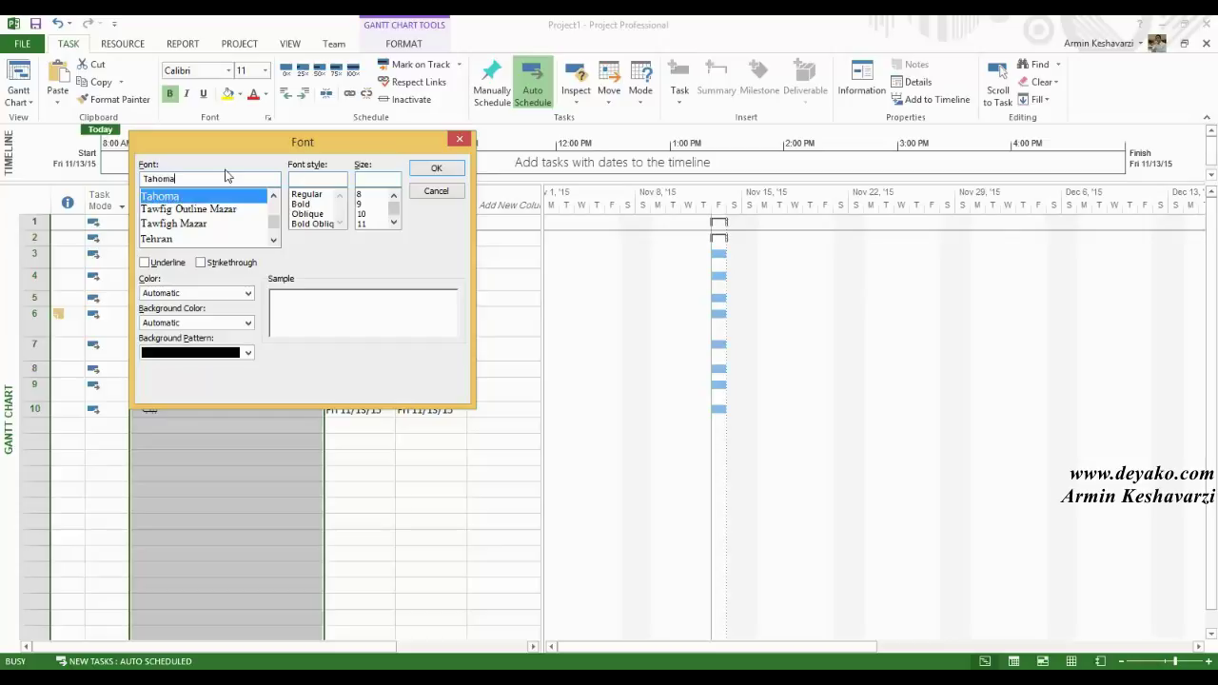
pyautogui.click(371, 224)
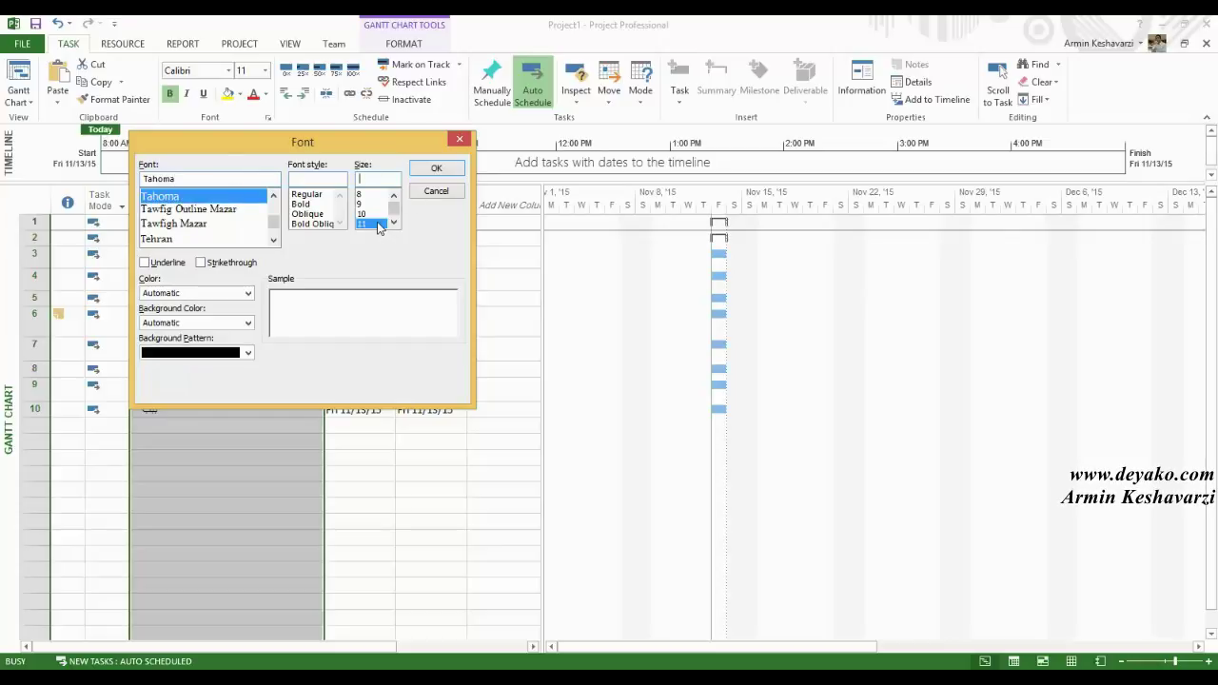
pyautogui.click(321, 194)
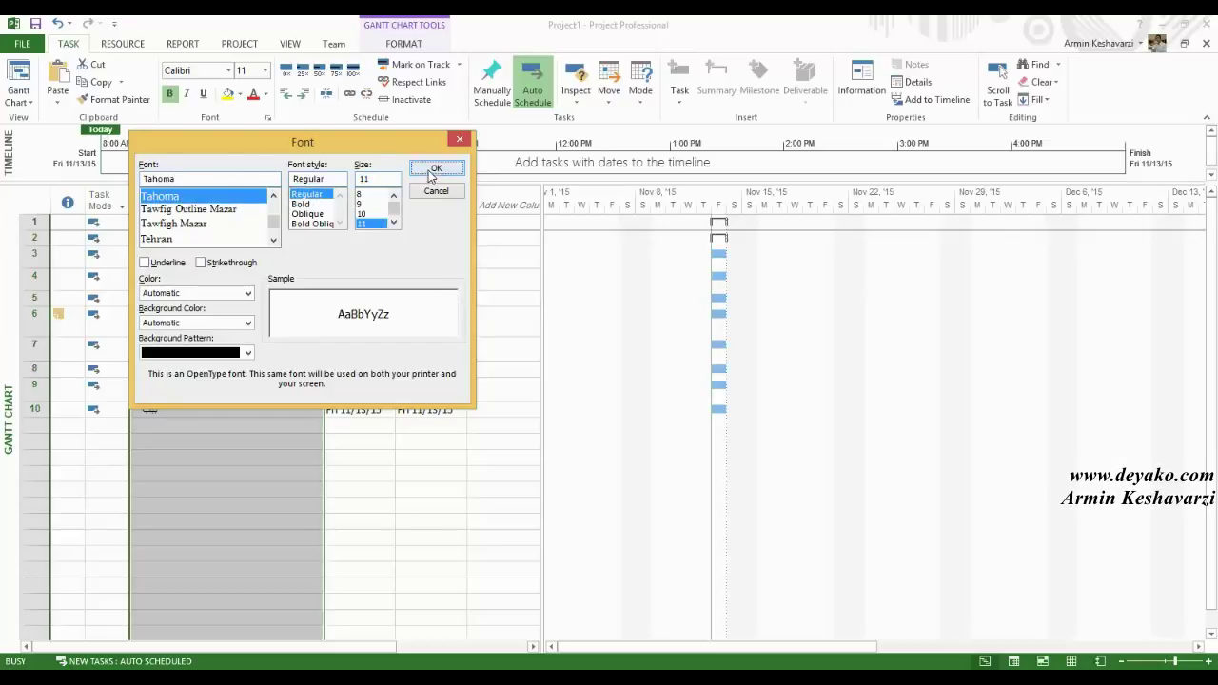
pyautogui.click(434, 168)
pyautogui.click(266, 335)
pyautogui.click(223, 426)
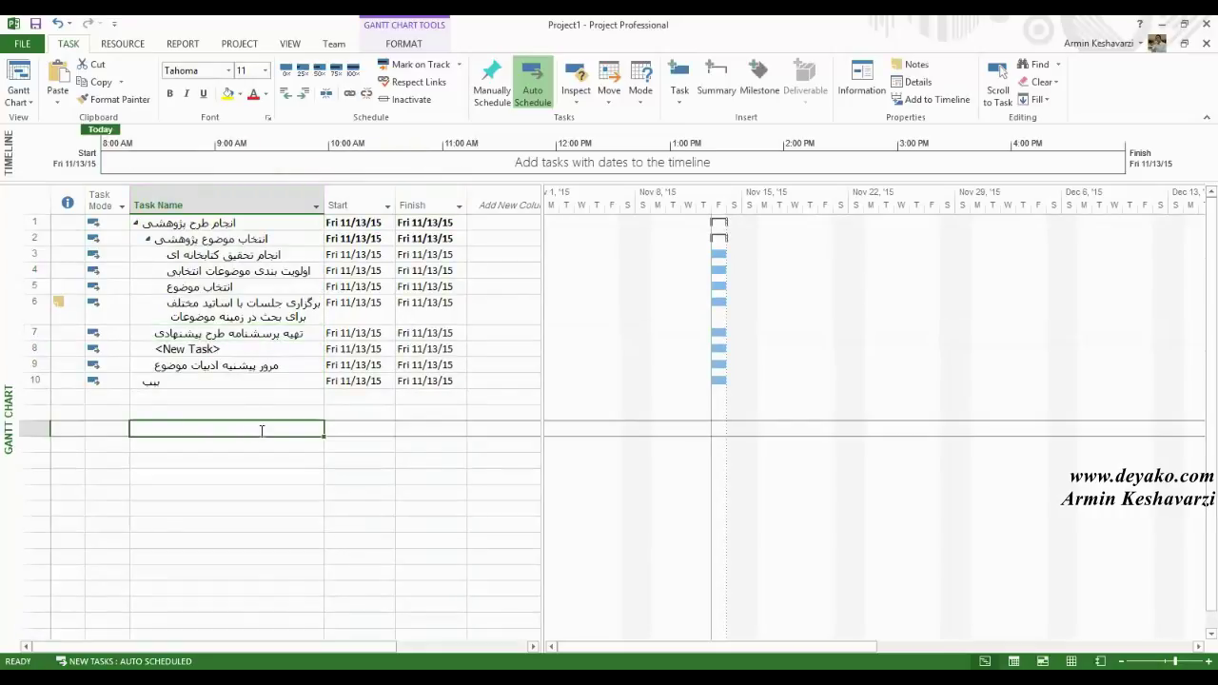
# - Add a task with short placeholder Persian text in the first empty row below task 10
pyautogui.click(215, 396)
pyautogui.write('ddd')
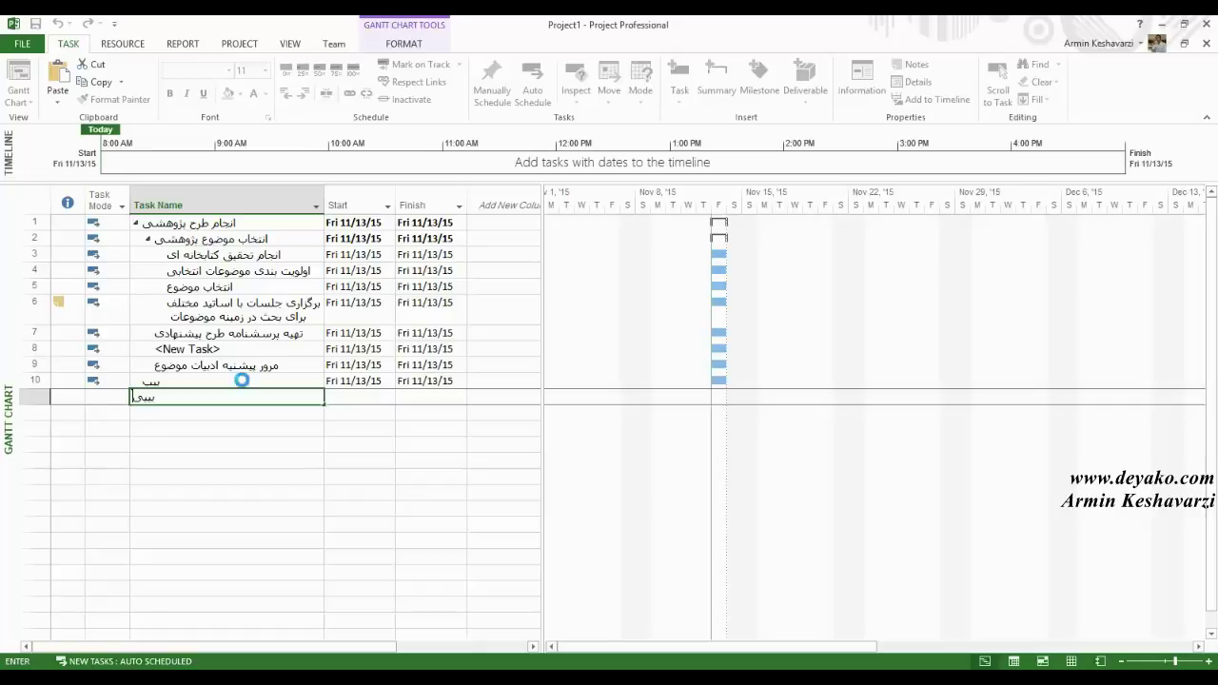
pyautogui.press('Return')
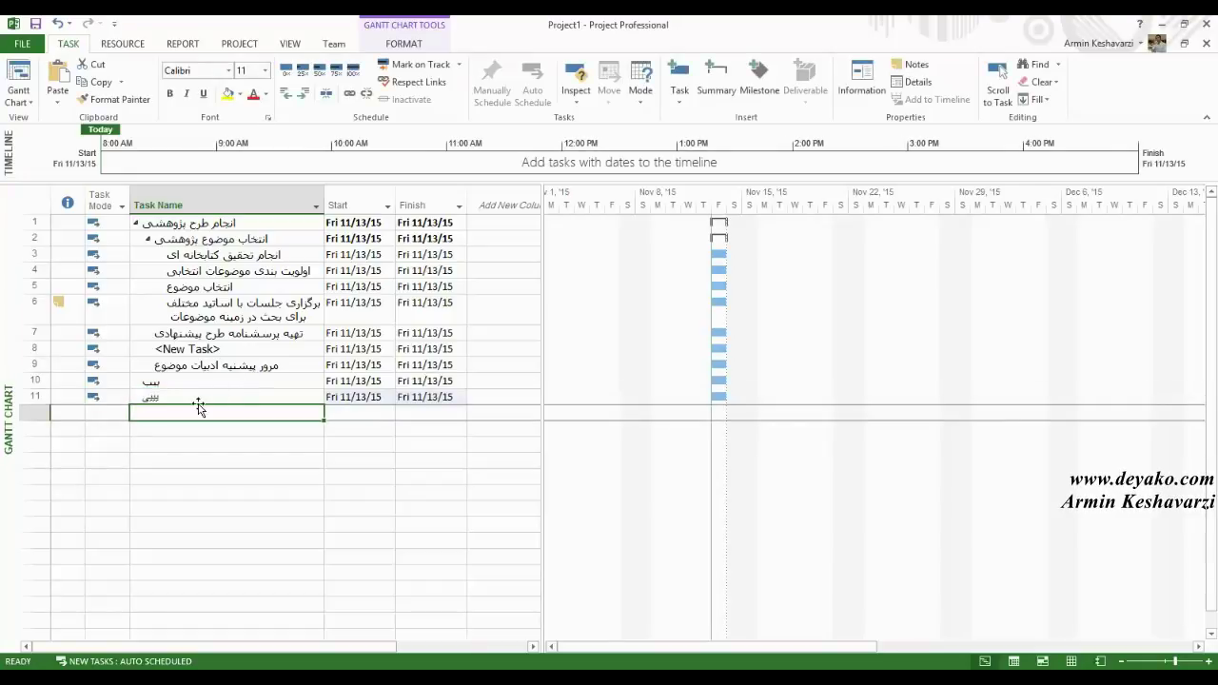
pyautogui.click(198, 396)
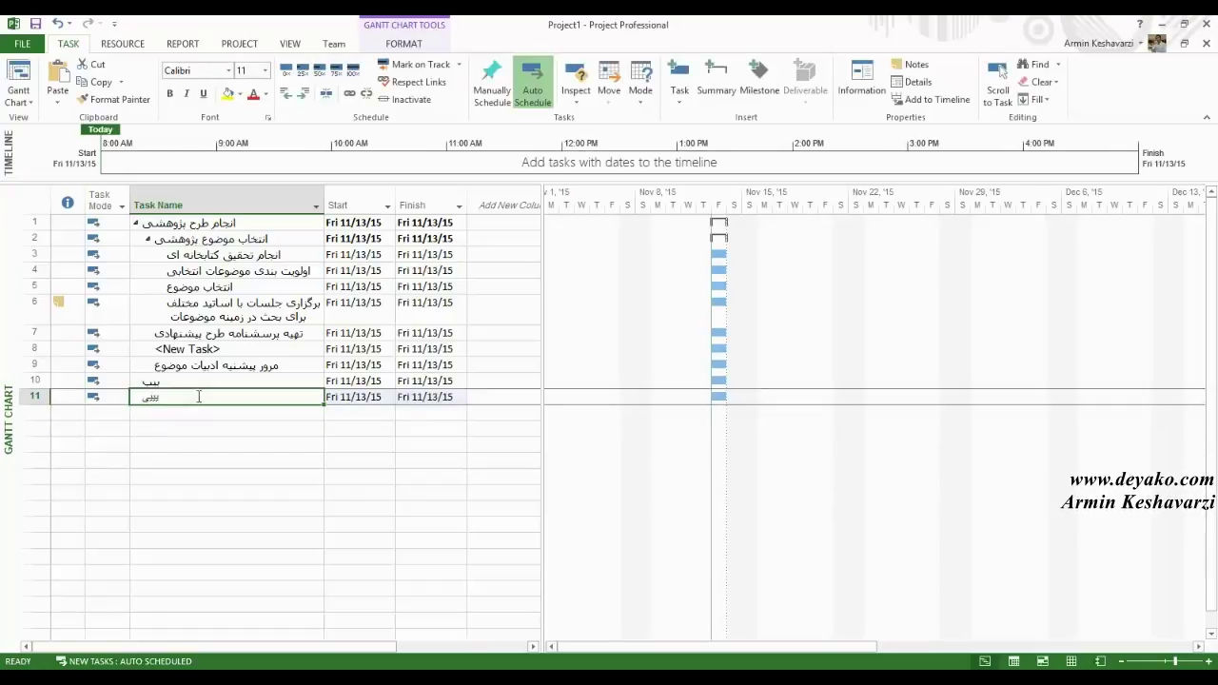
pyautogui.click(258, 203)
pyautogui.rightClick(258, 203)
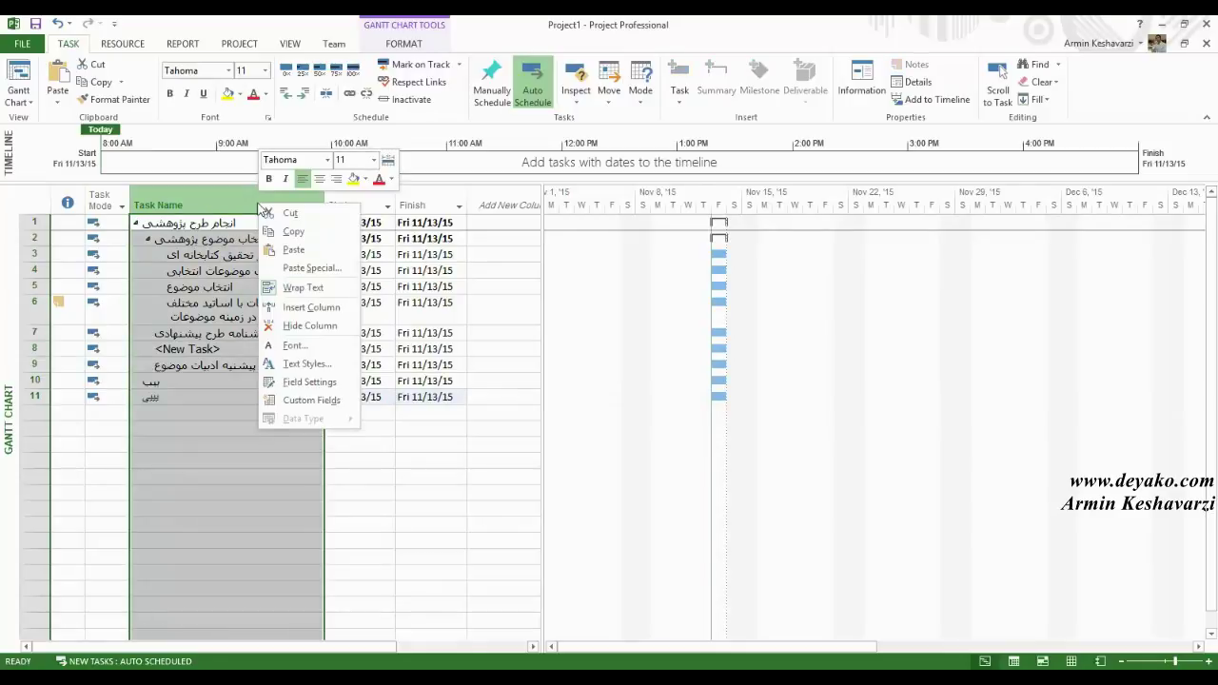
pyautogui.press('Escape')
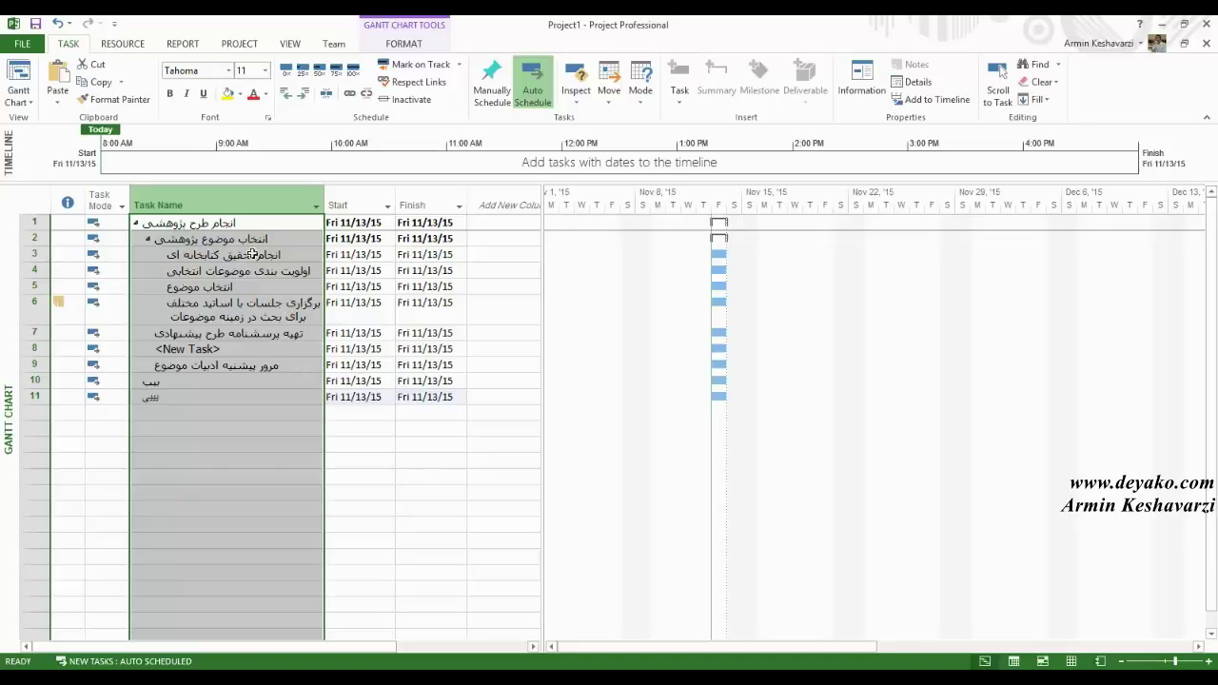
pyautogui.rightClick(218, 199)
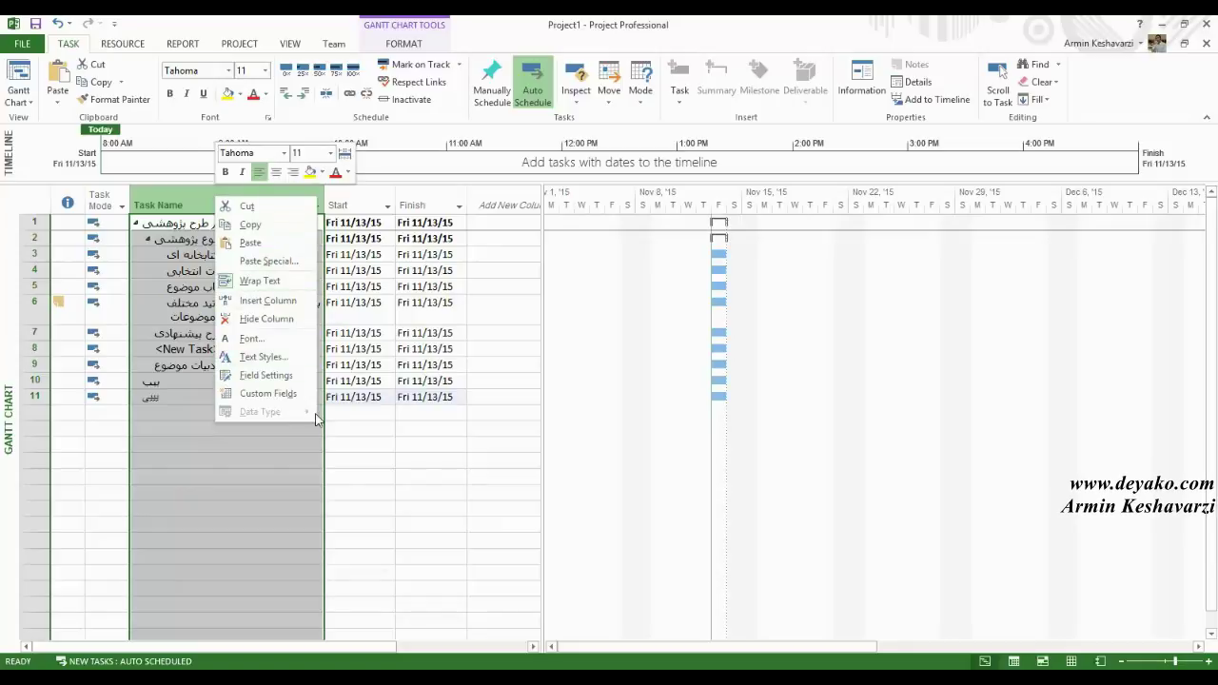
pyautogui.click(302, 376)
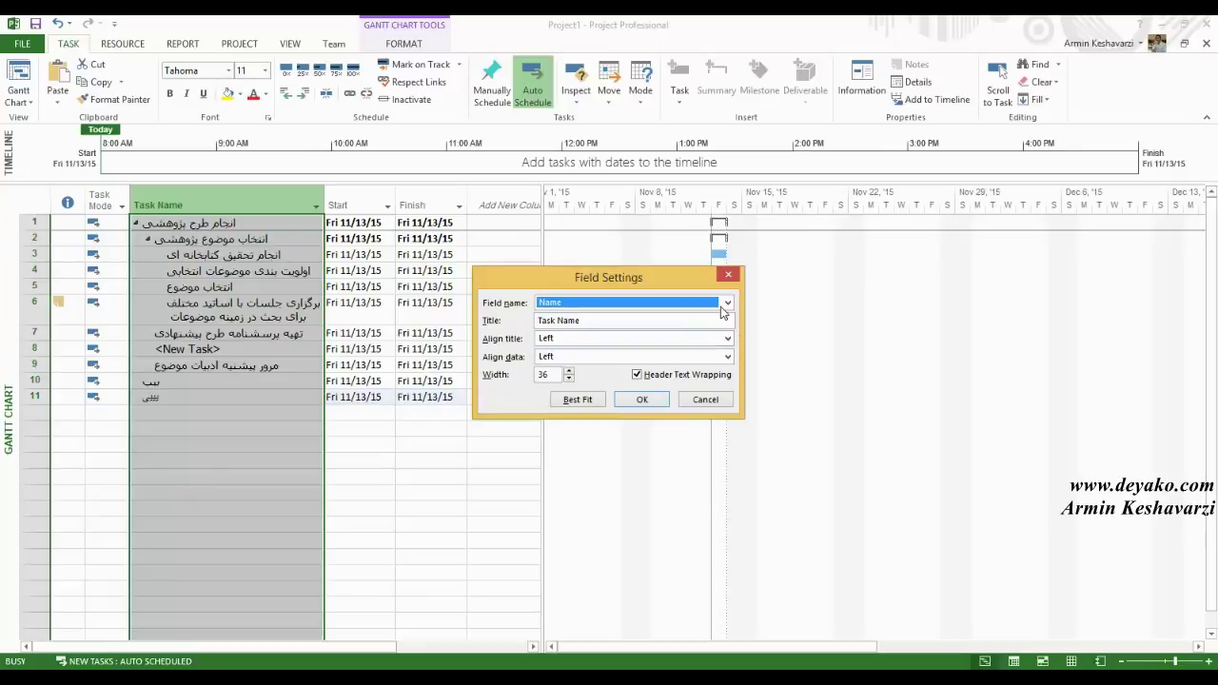
pyautogui.click(703, 401)
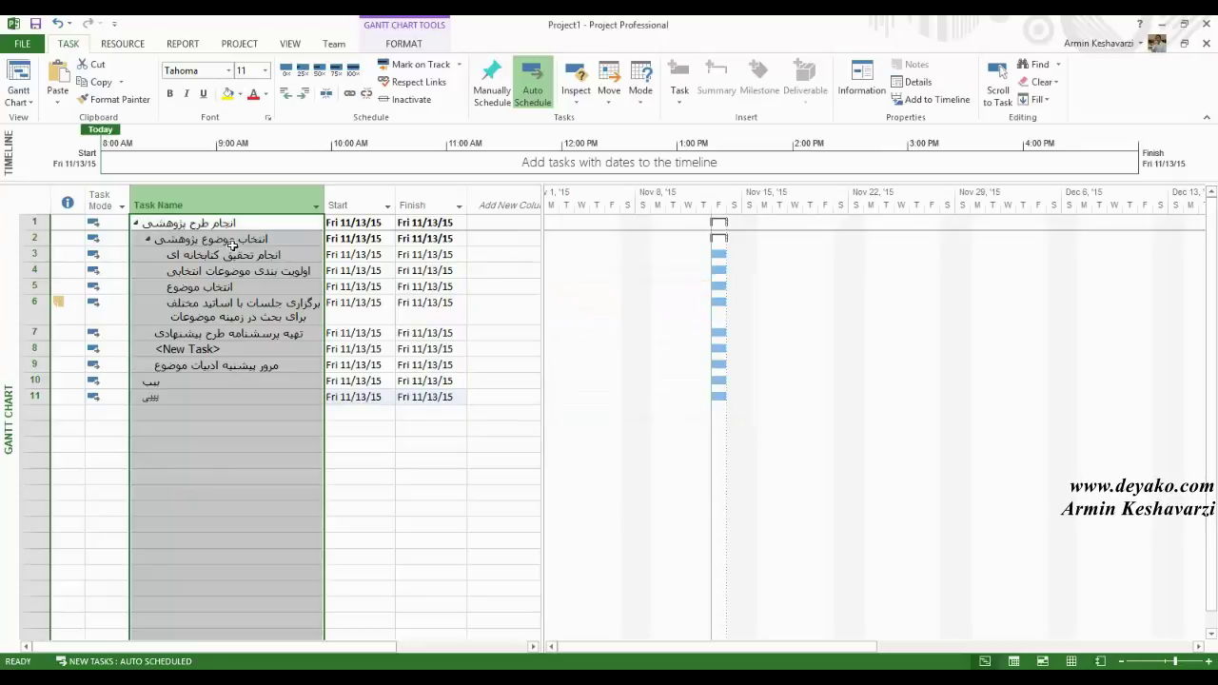
# - Set the text style for all items to B Nazanin, Regular, size 11
pyautogui.rightClick(189, 202)
pyautogui.click(262, 362)
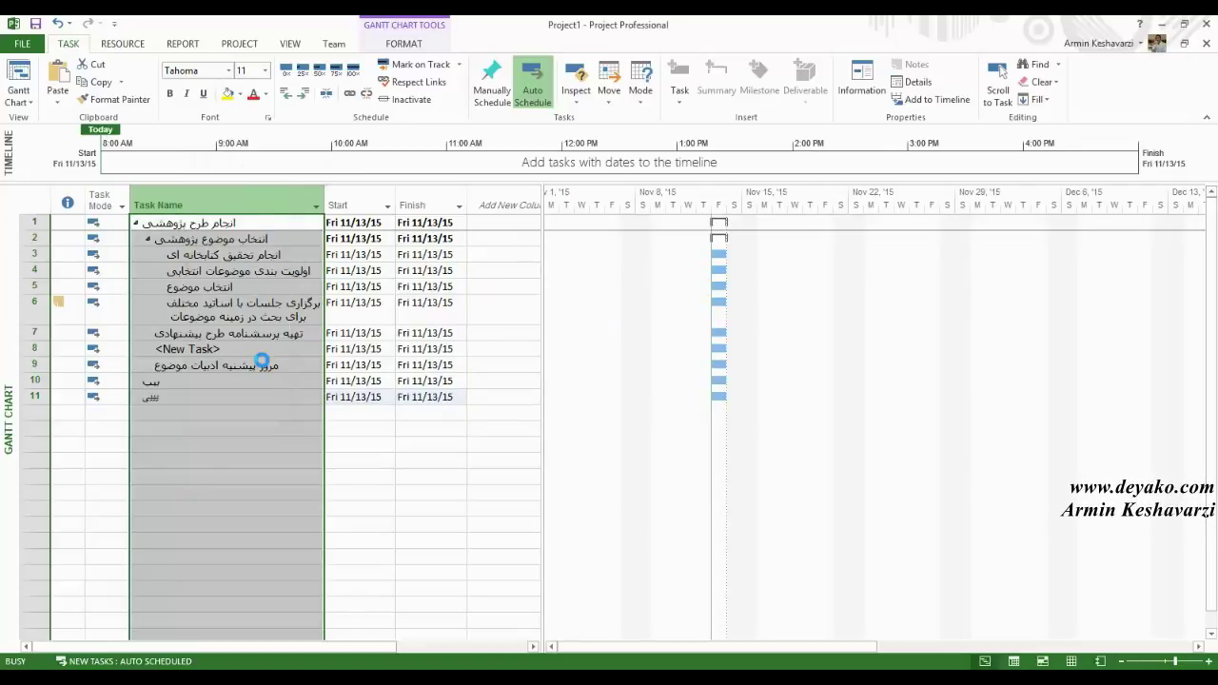
pyautogui.moveTo(239, 50); pyautogui.dragTo(416, 253)
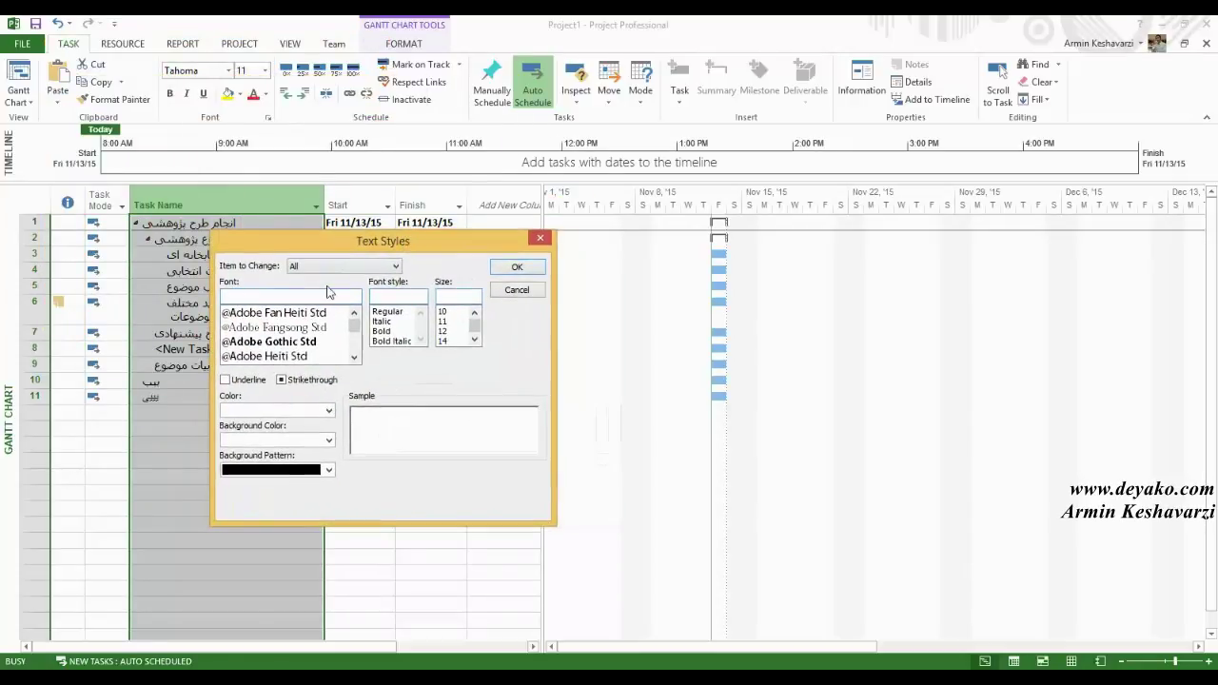
pyautogui.click(339, 268)
pyautogui.click(337, 277)
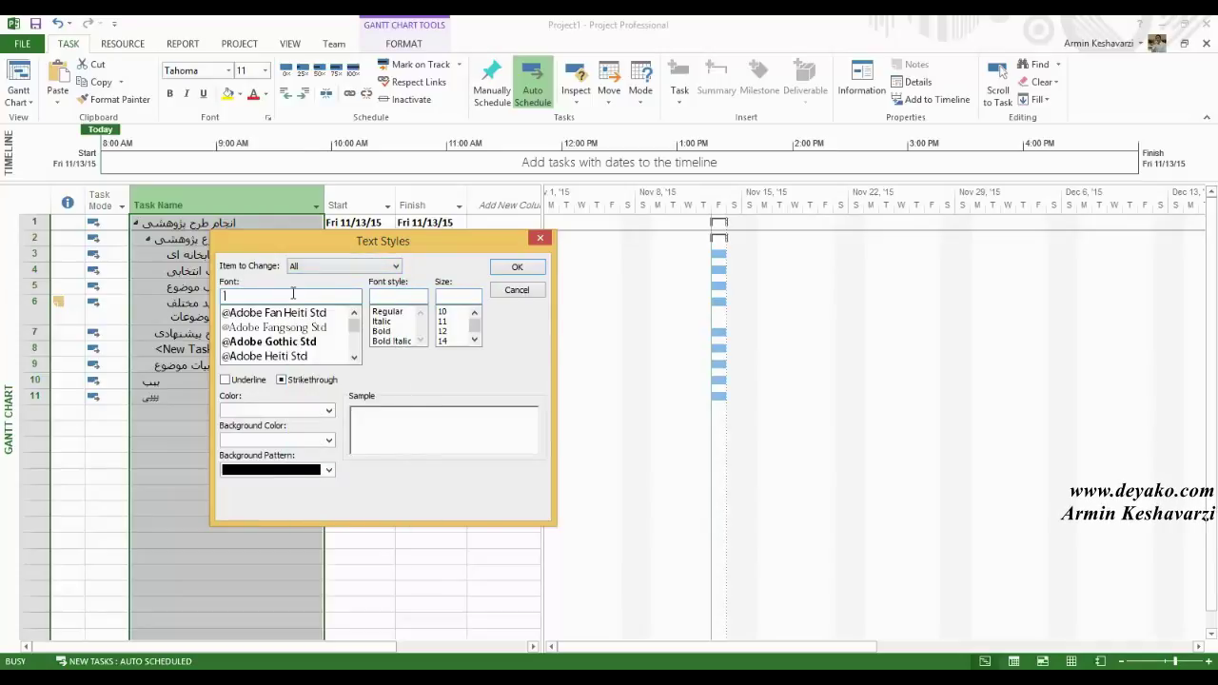
pyautogui.write('B Nazanin')
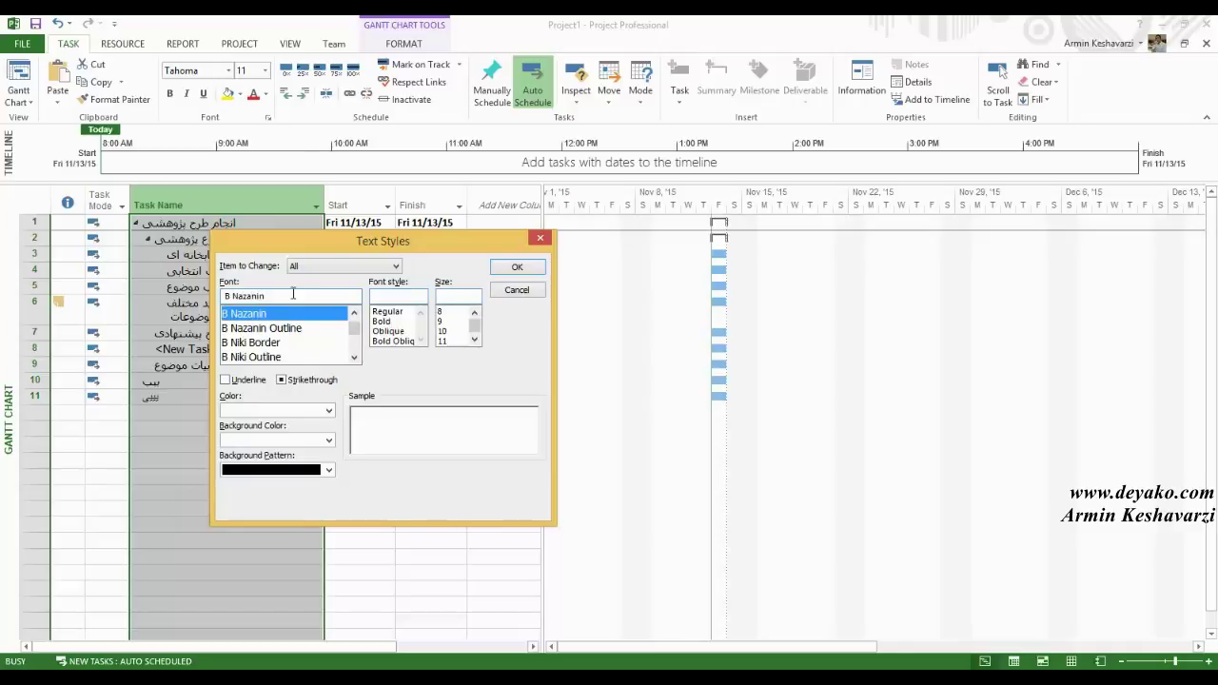
pyautogui.click(276, 316)
pyautogui.click(405, 312)
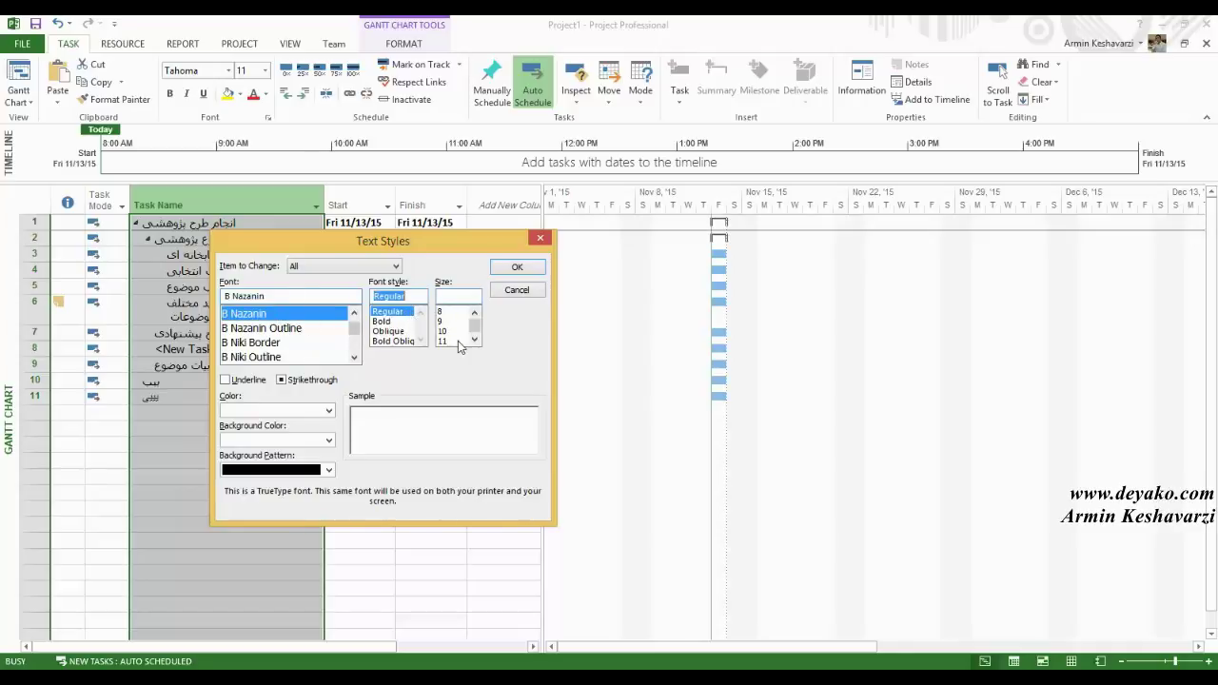
pyautogui.click(455, 341)
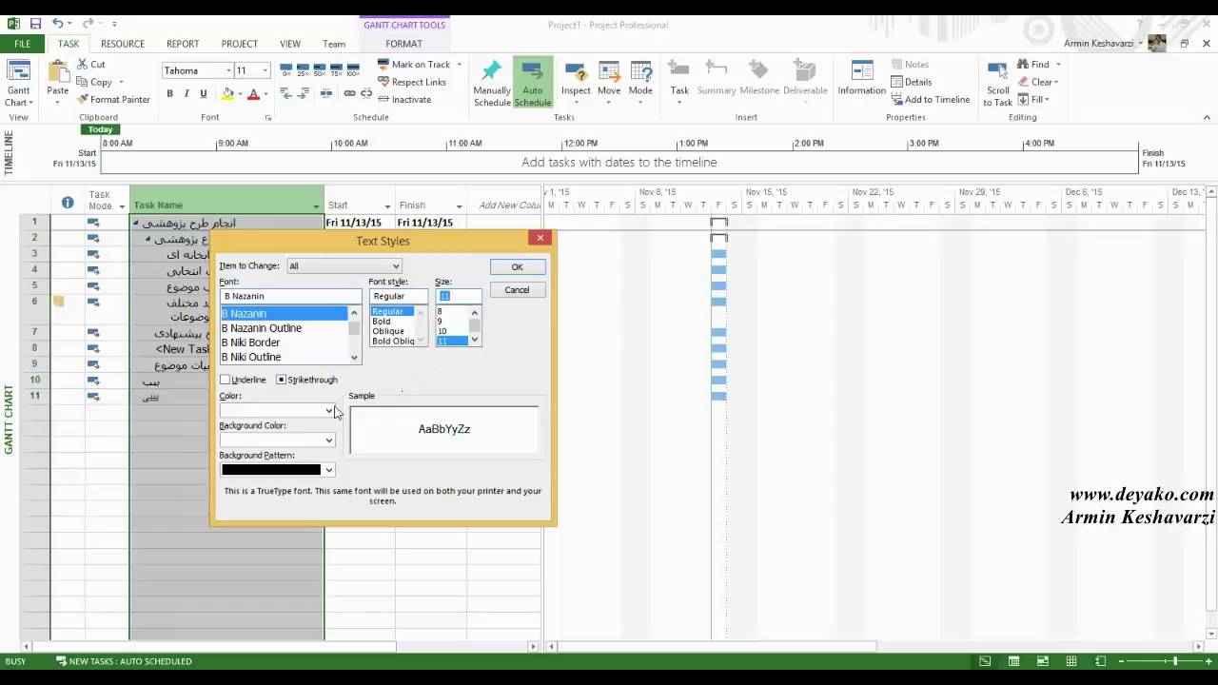
pyautogui.click(512, 269)
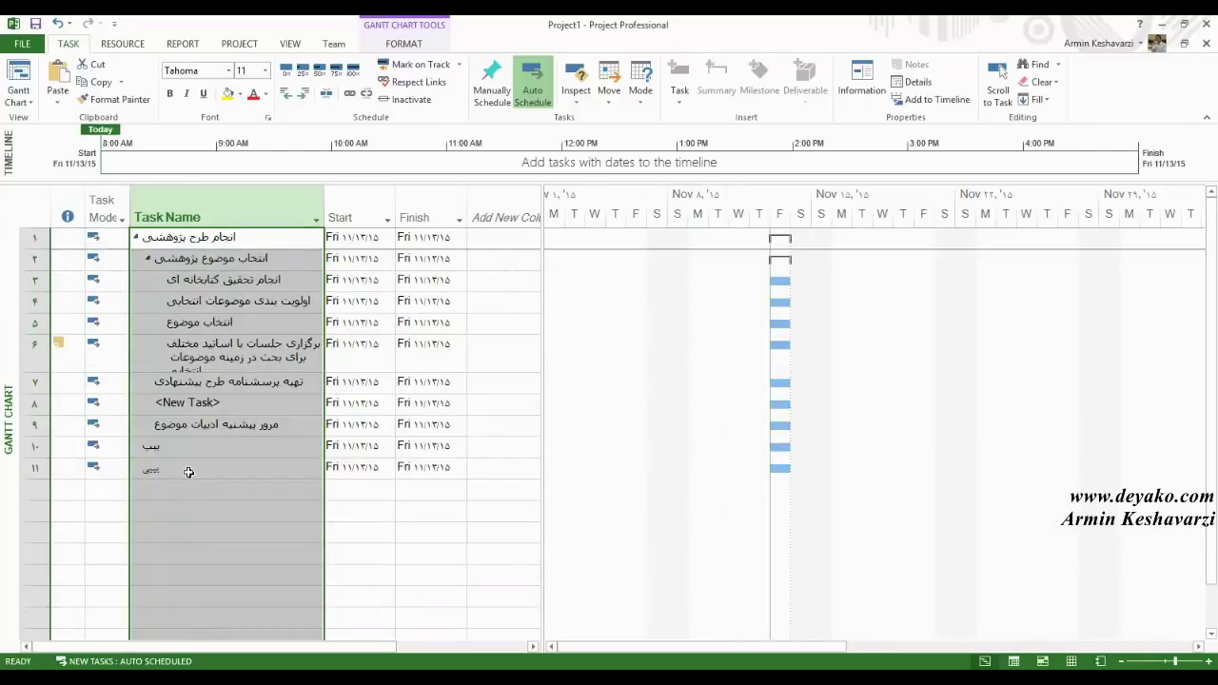
pyautogui.click(188, 472)
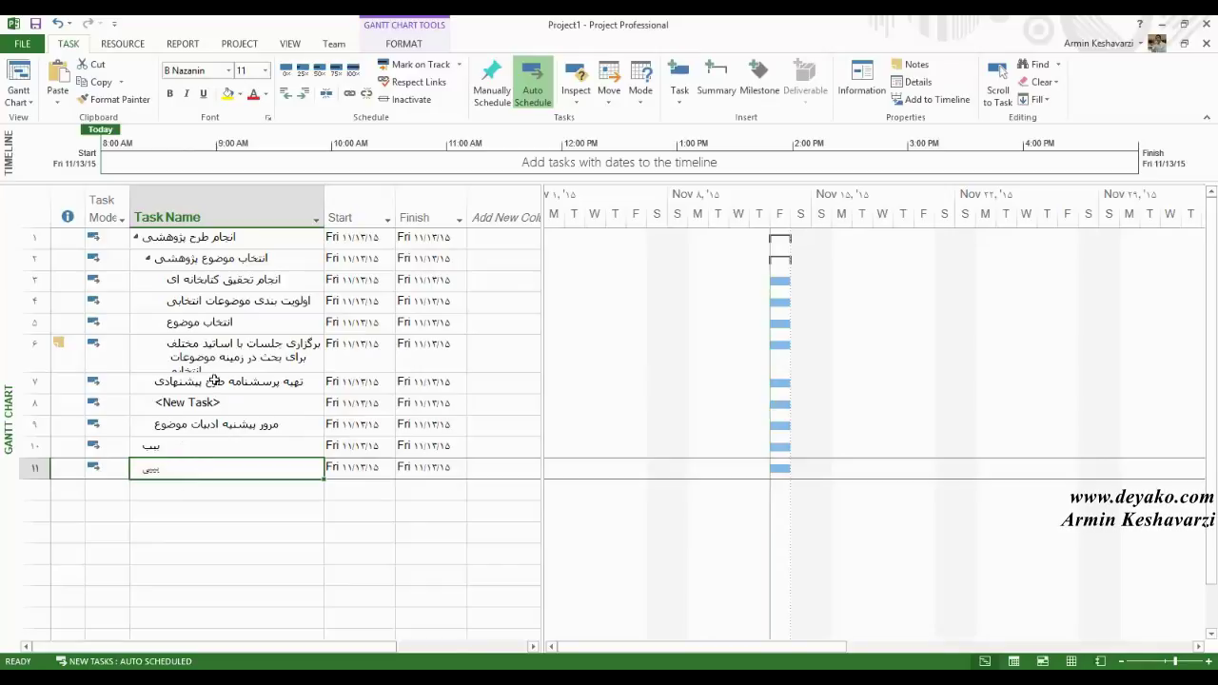
pyautogui.click(233, 198)
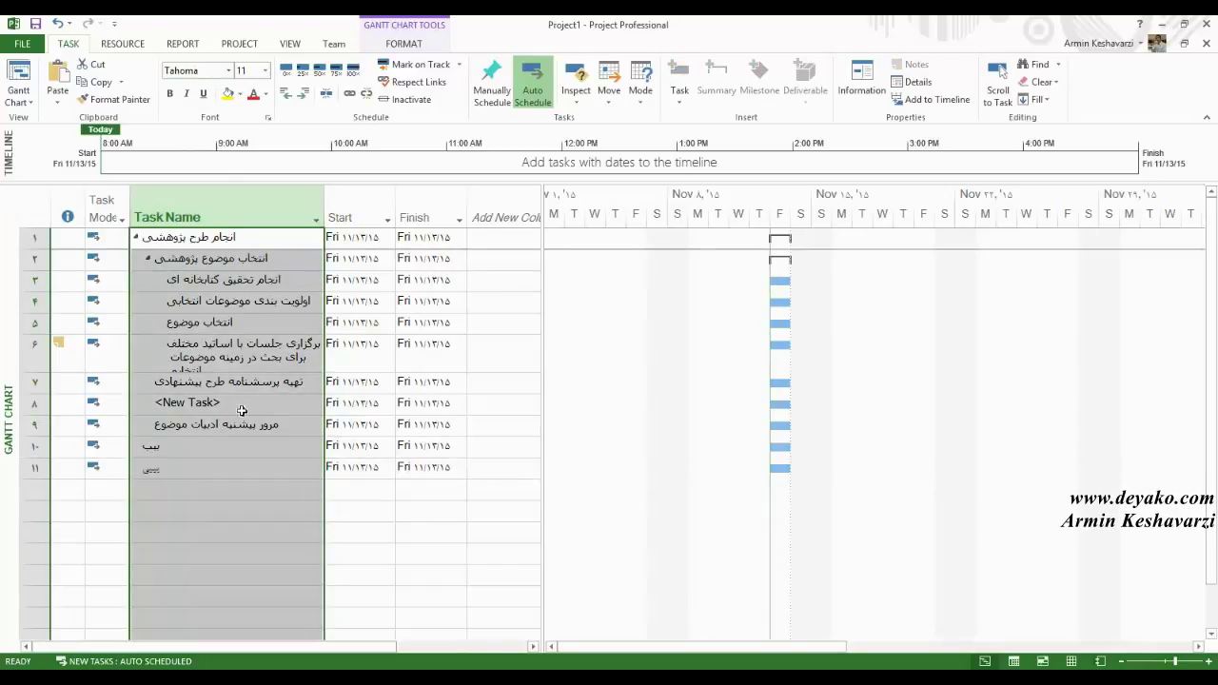
pyautogui.click(184, 69)
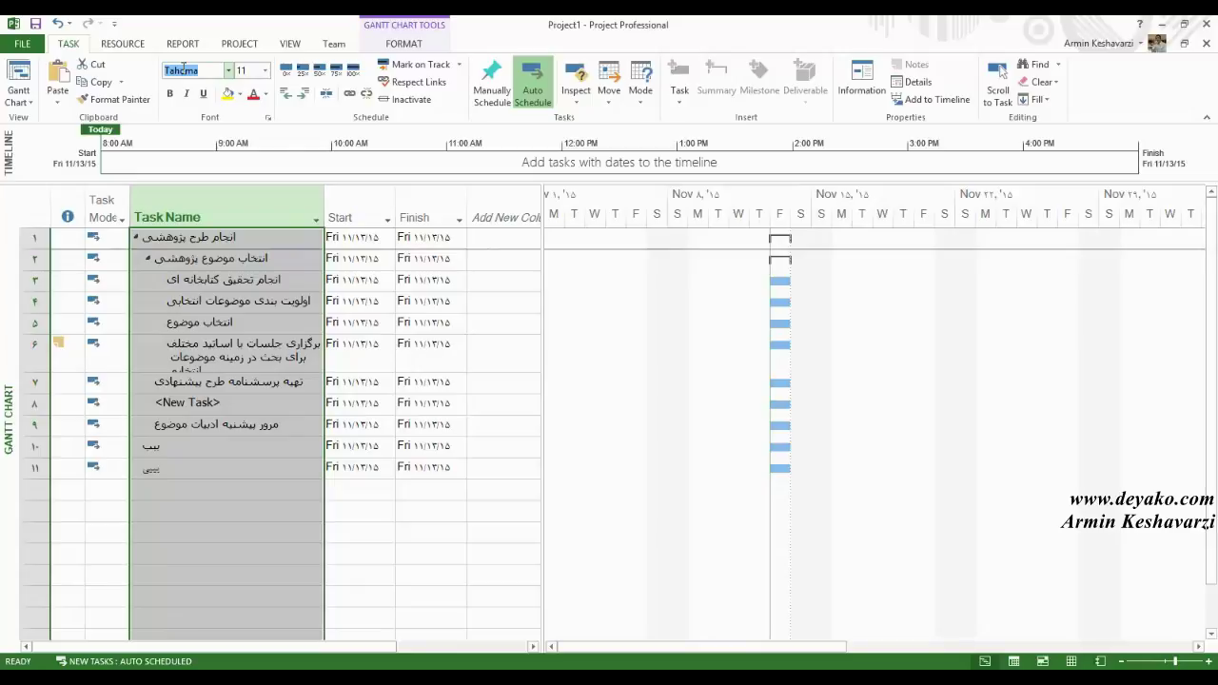
pyautogui.click(165, 472)
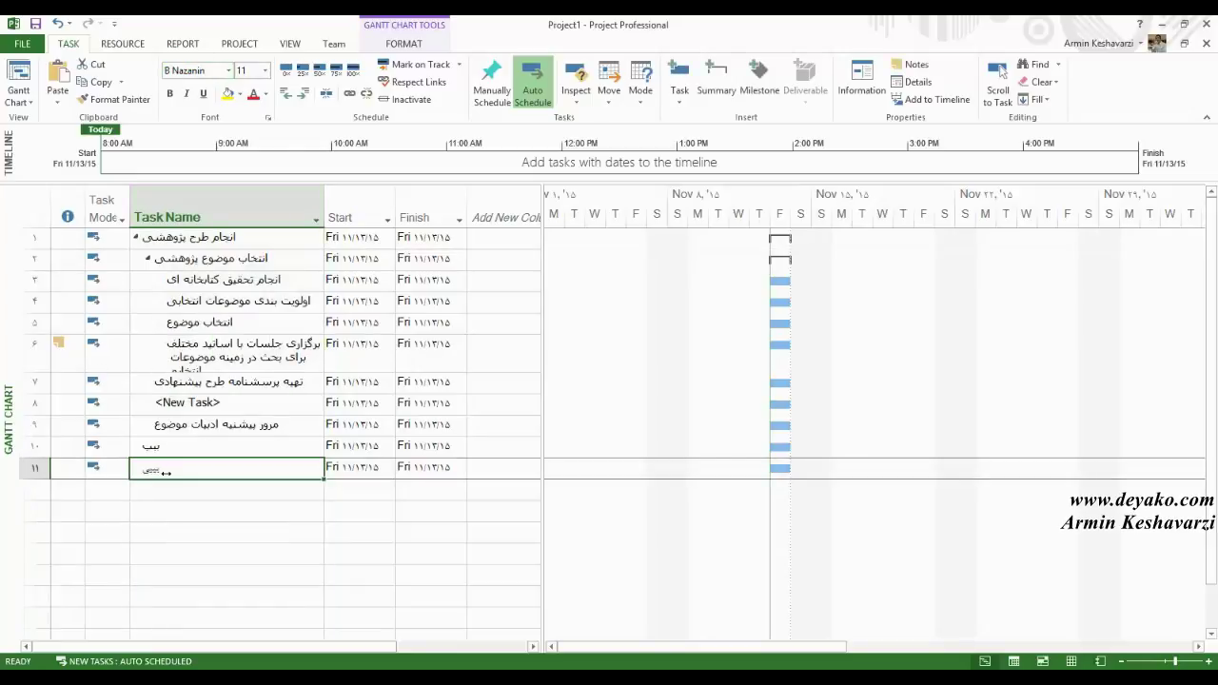
# - Change the font of the entire Task Name column to B Nazanin
pyautogui.click(190, 208)
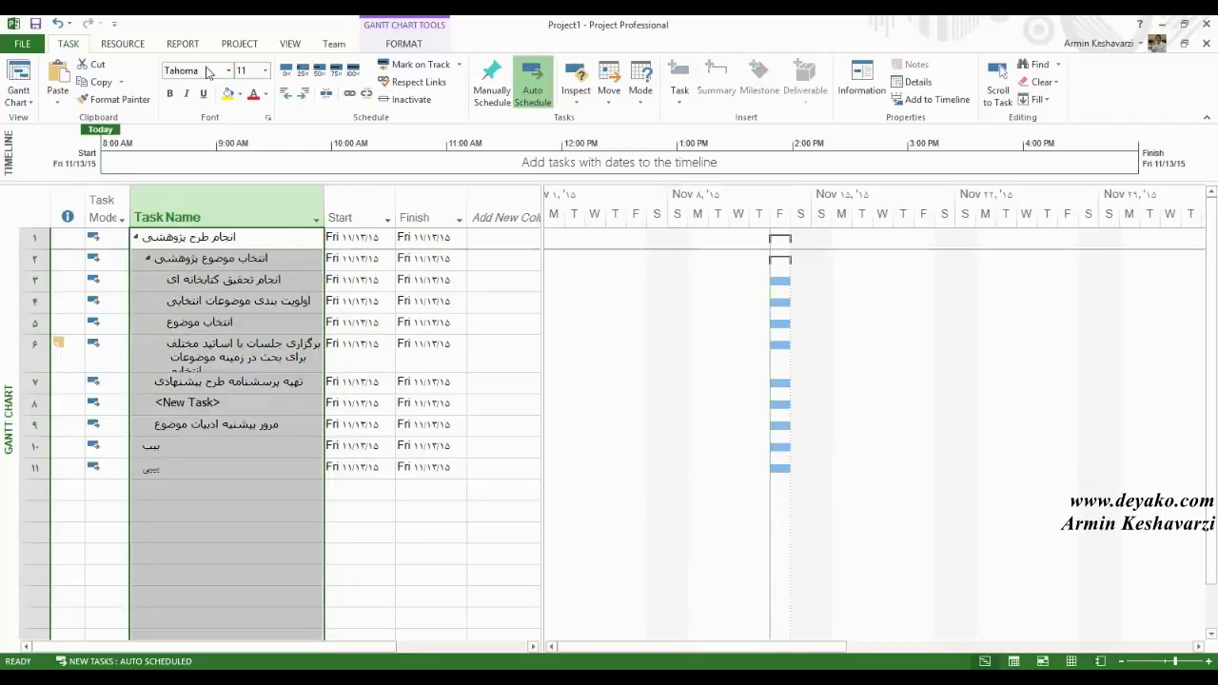
pyautogui.click(201, 69)
pyautogui.write('B Nazanin')
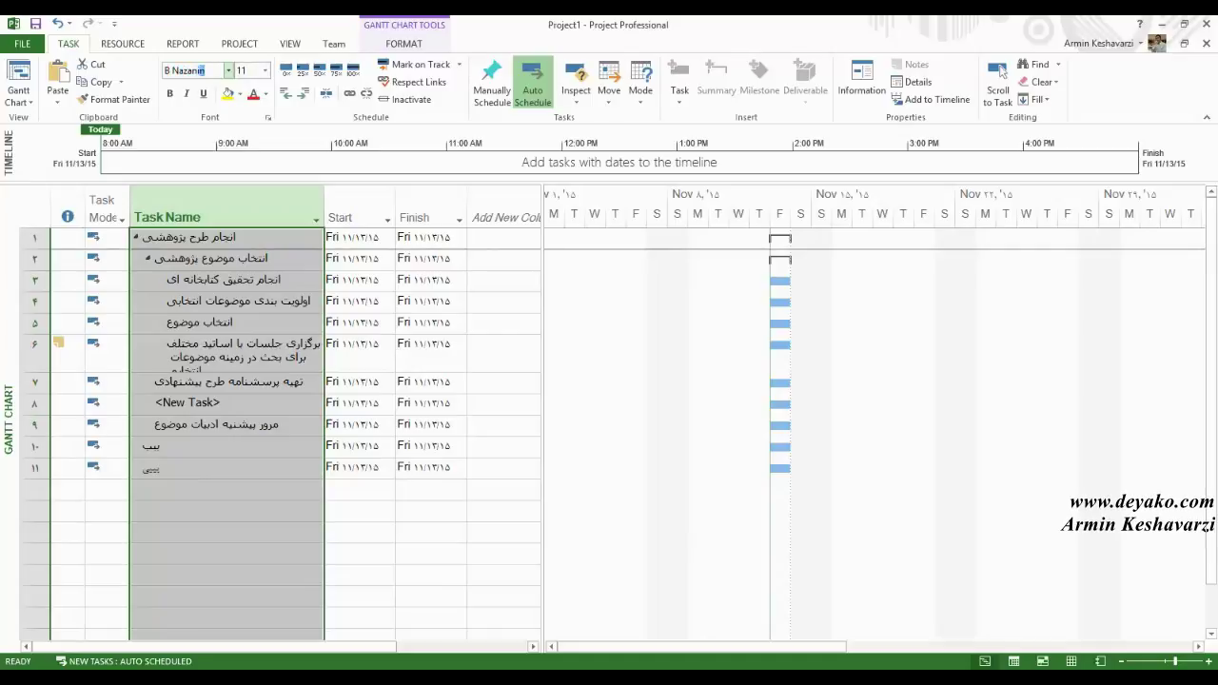
pyautogui.press('Return')
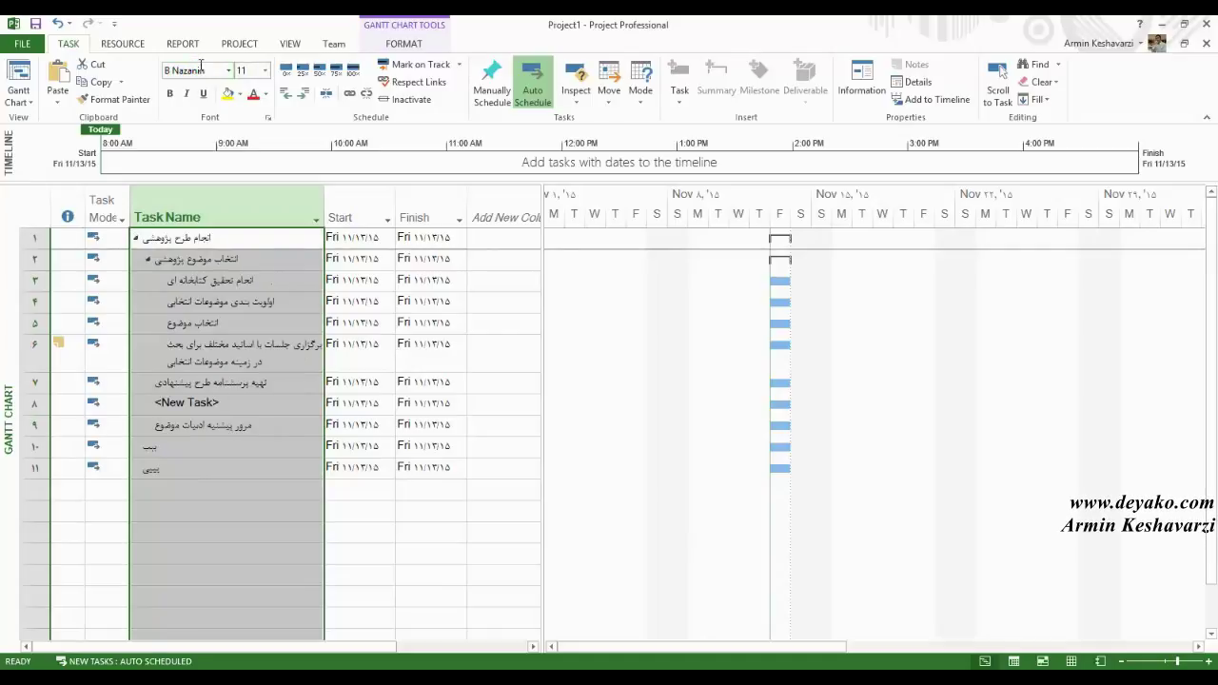
pyautogui.click(252, 300)
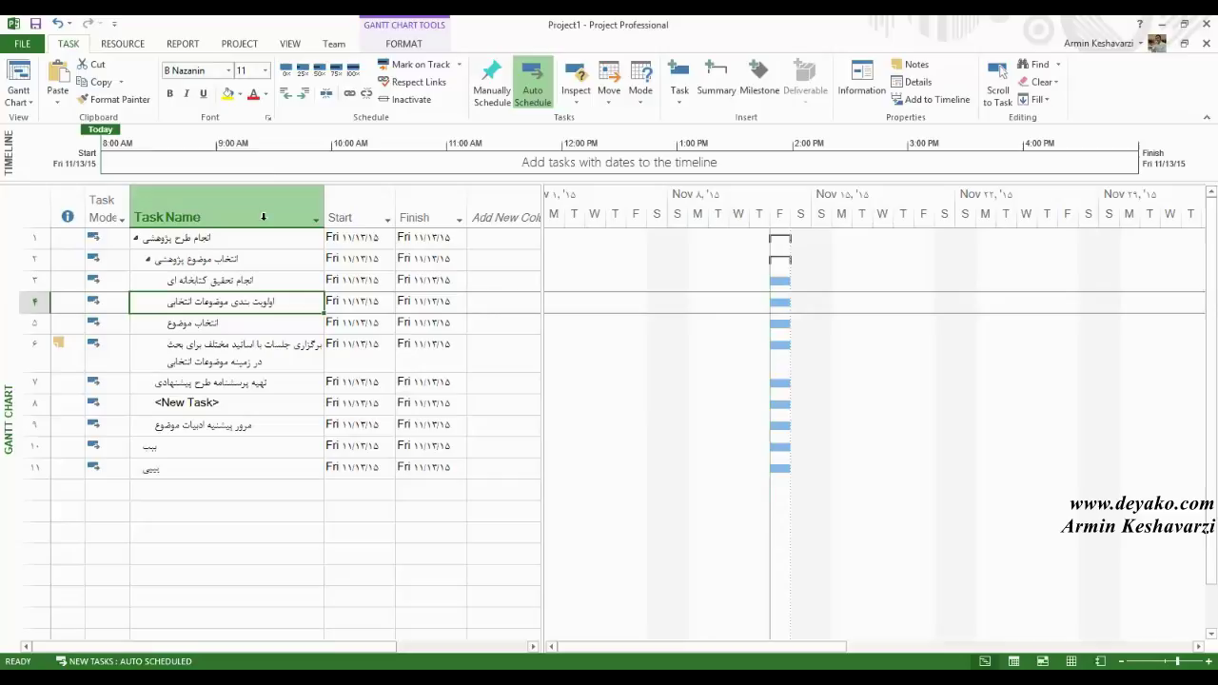
pyautogui.click(256, 208)
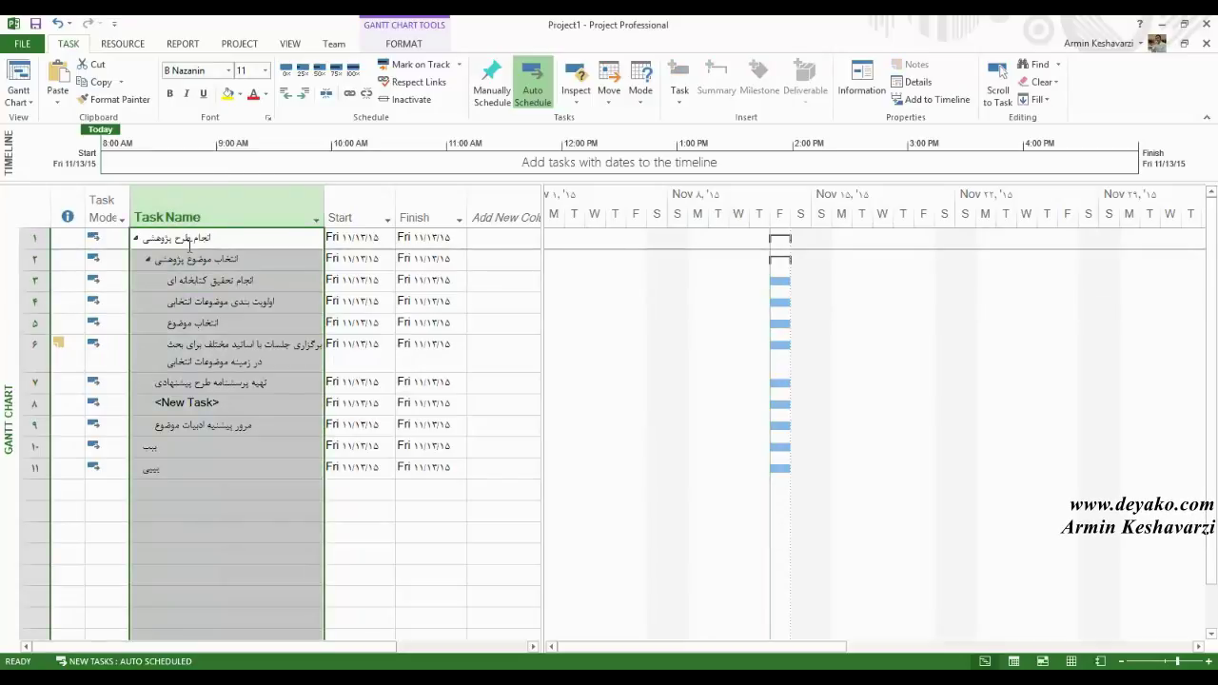
pyautogui.click(189, 246)
pyautogui.click(204, 263)
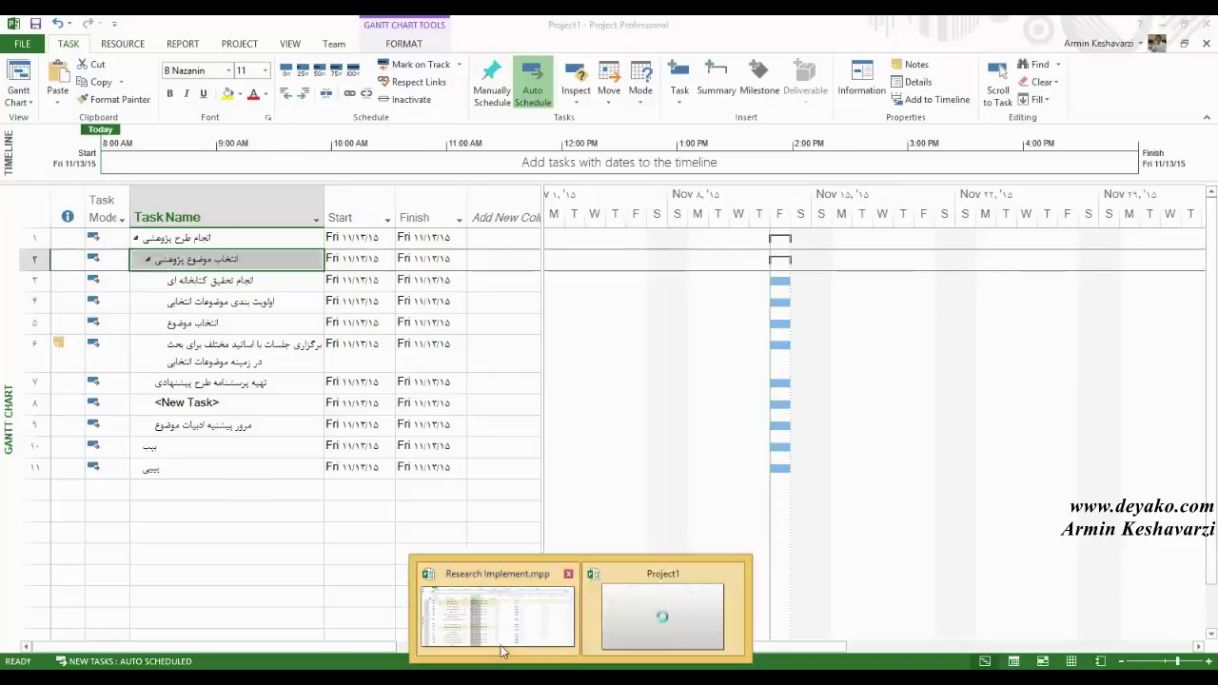
# - Switch to Research Implement.mpp and collapse the summary tasks with WBS 1.1 through 1.5
pyautogui.click(501, 646)
pyautogui.click(229, 438)
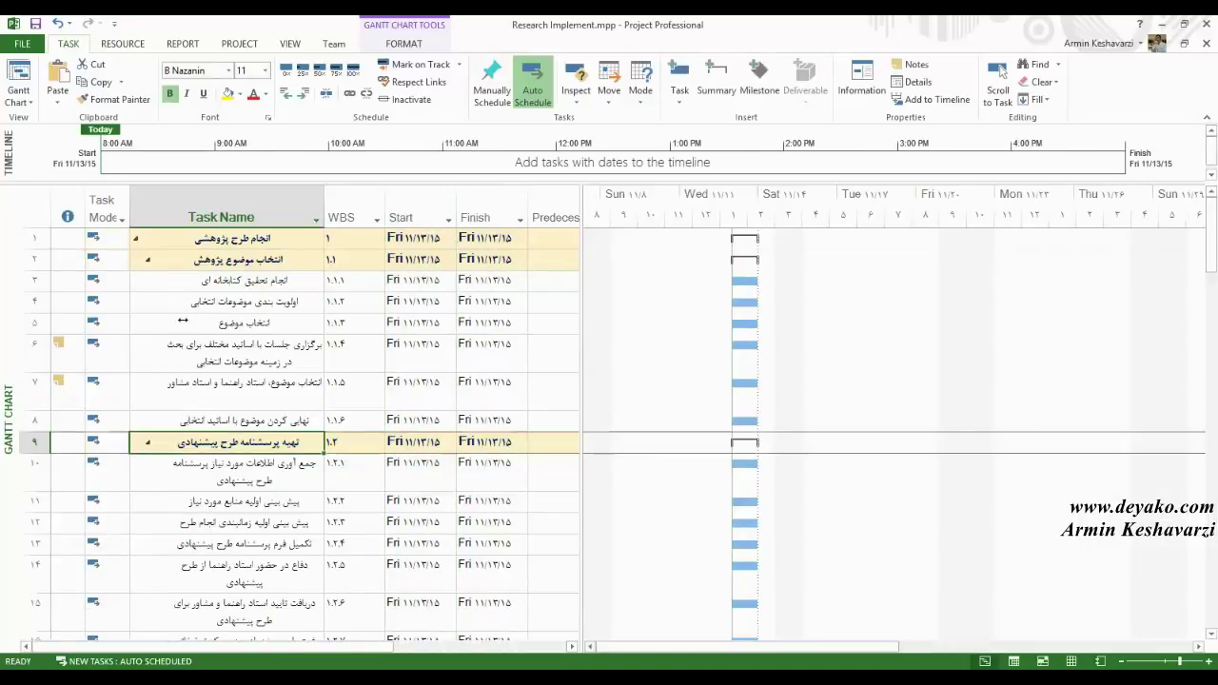
pyautogui.click(148, 259)
pyautogui.click(148, 281)
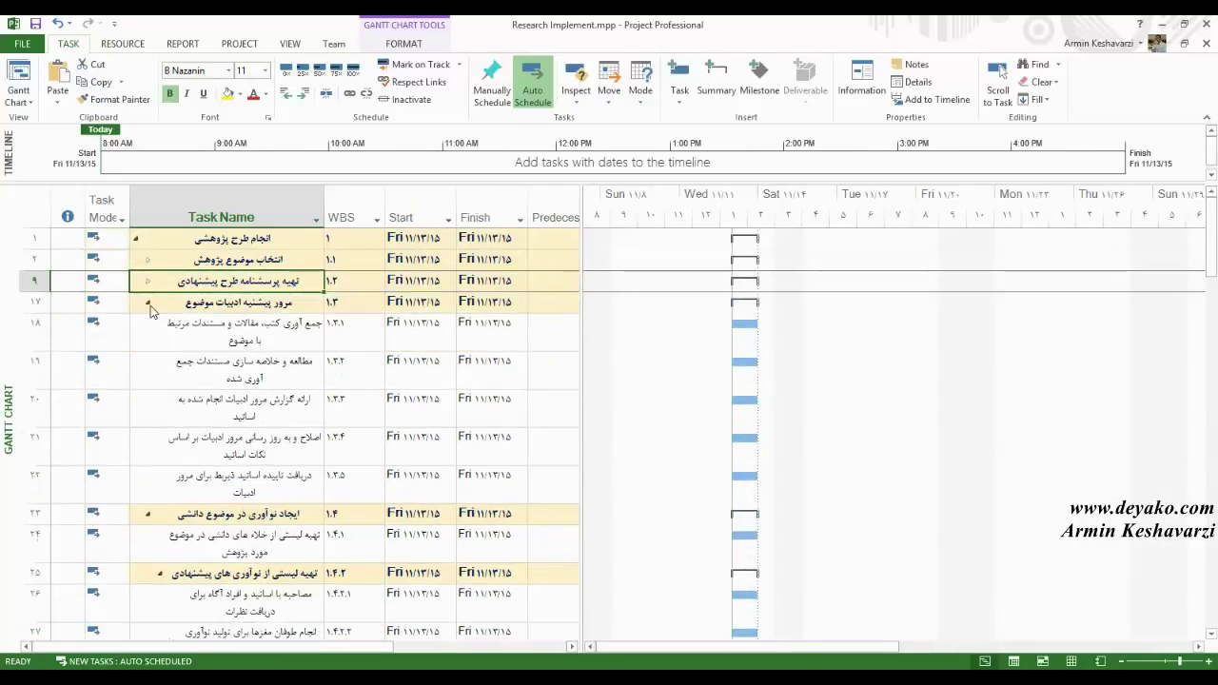
pyautogui.click(147, 302)
pyautogui.click(145, 325)
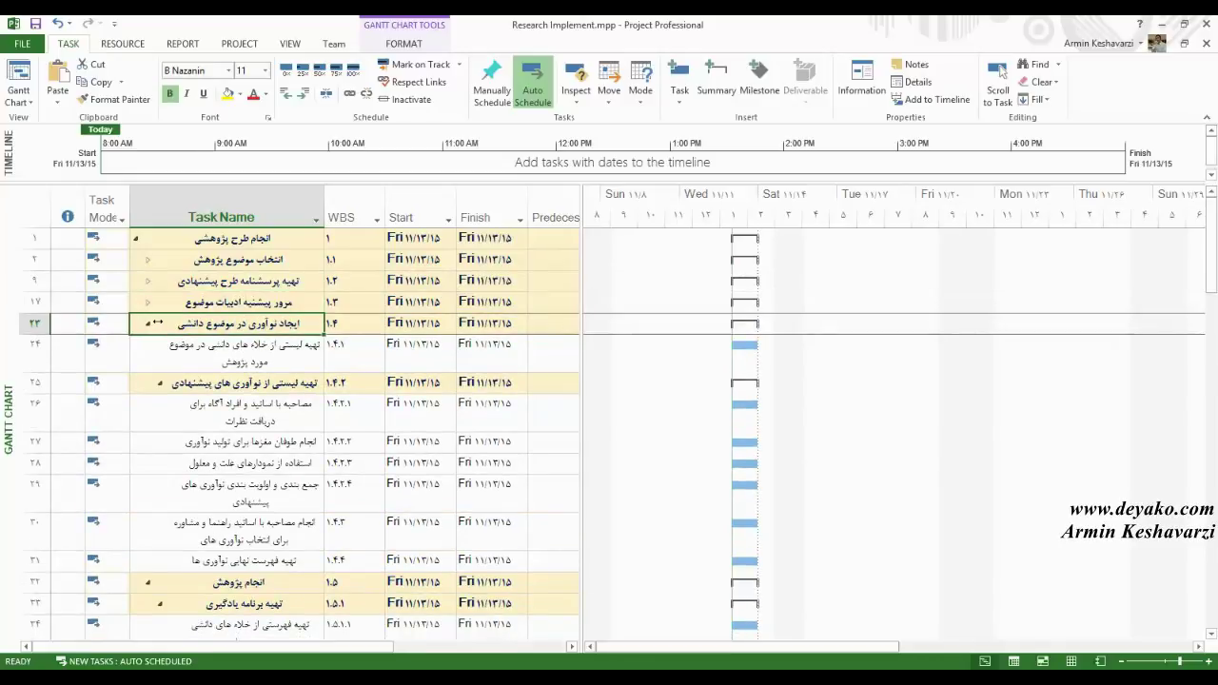
pyautogui.click(149, 325)
pyautogui.click(149, 346)
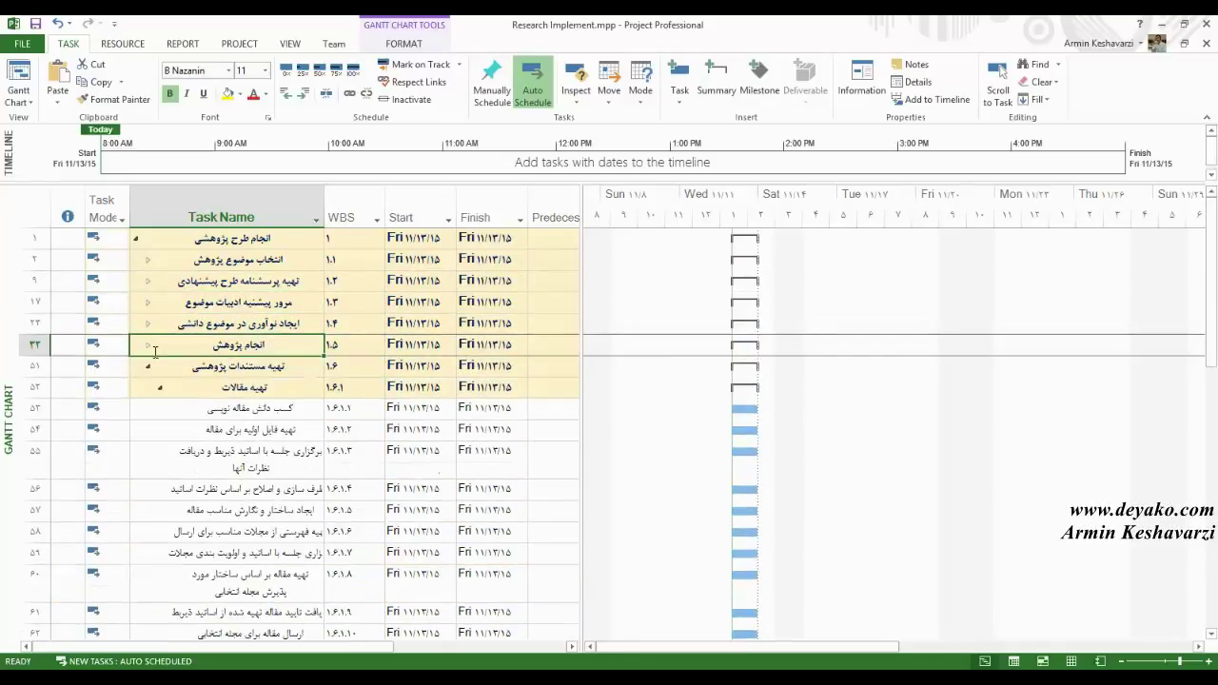
pyautogui.click(155, 367)
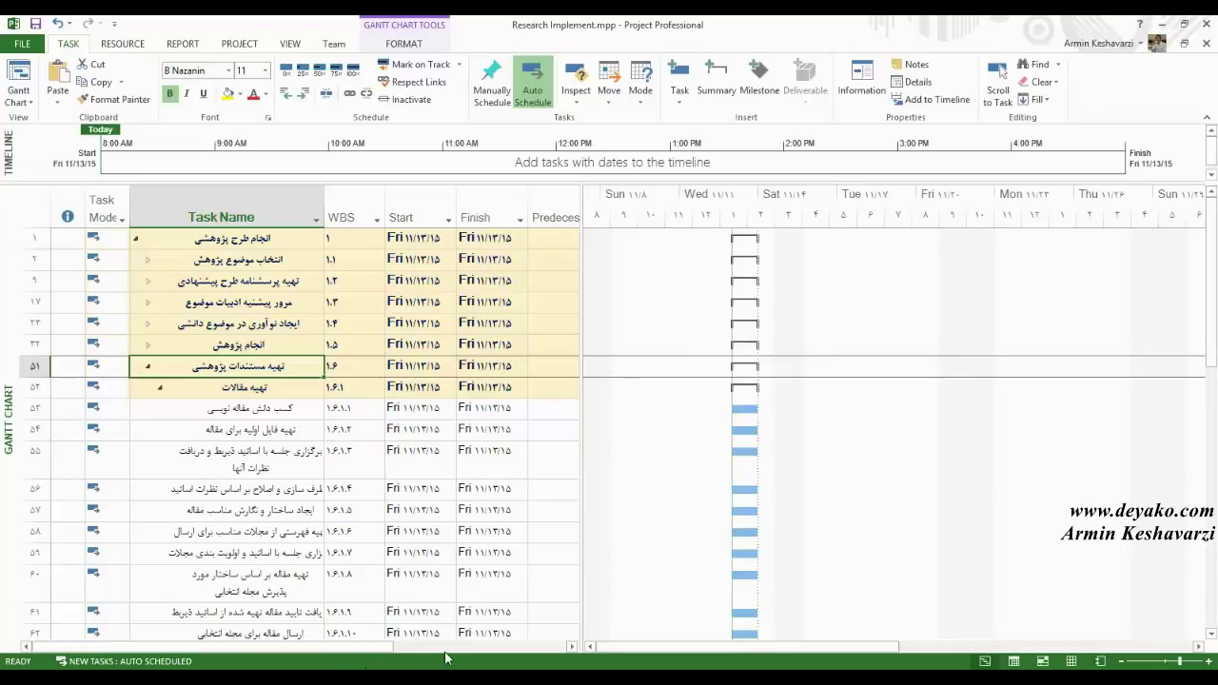
# - Switch to Project1 and set the Summary Tasks text style to Bold, size 12
pyautogui.moveTo(576, 668)
pyautogui.click(614, 624)
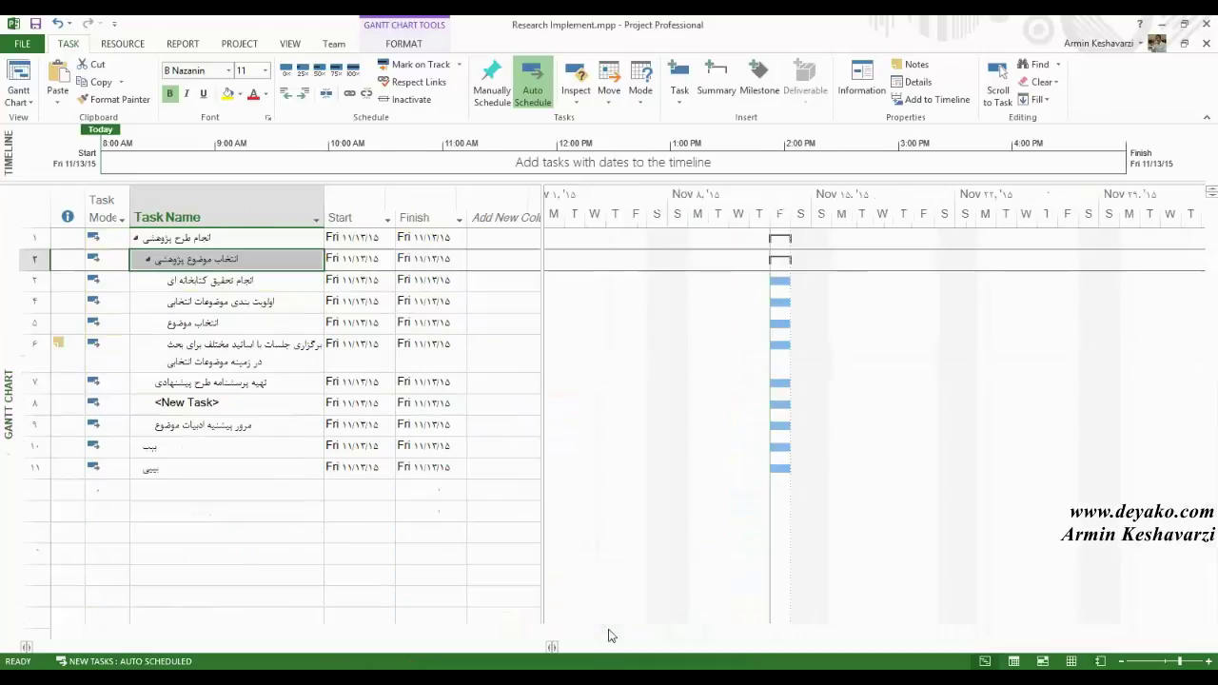
pyautogui.click(140, 217)
pyautogui.rightClick(185, 212)
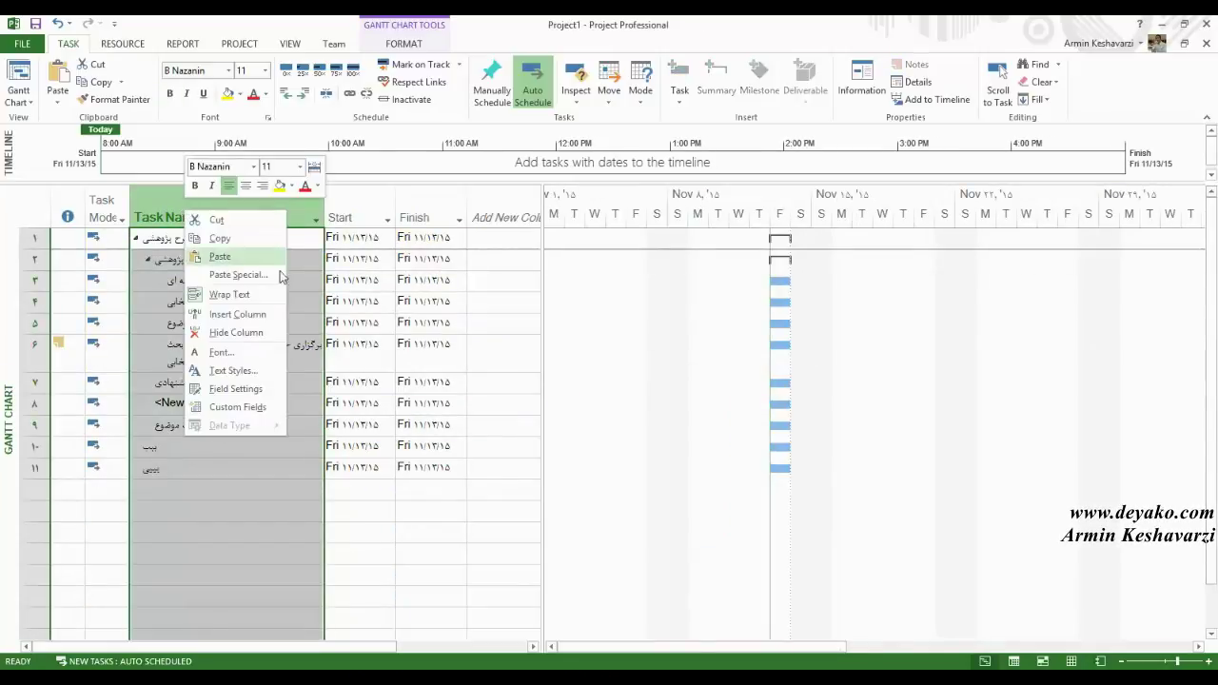
pyautogui.click(259, 373)
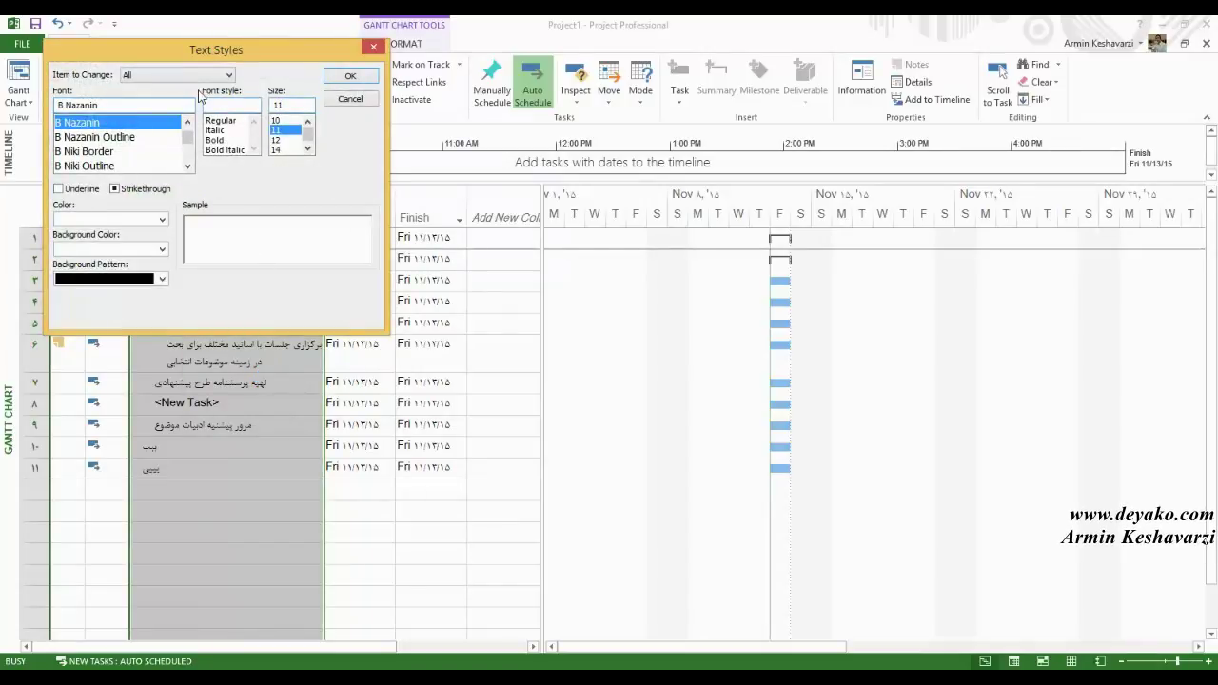
pyautogui.click(302, 202)
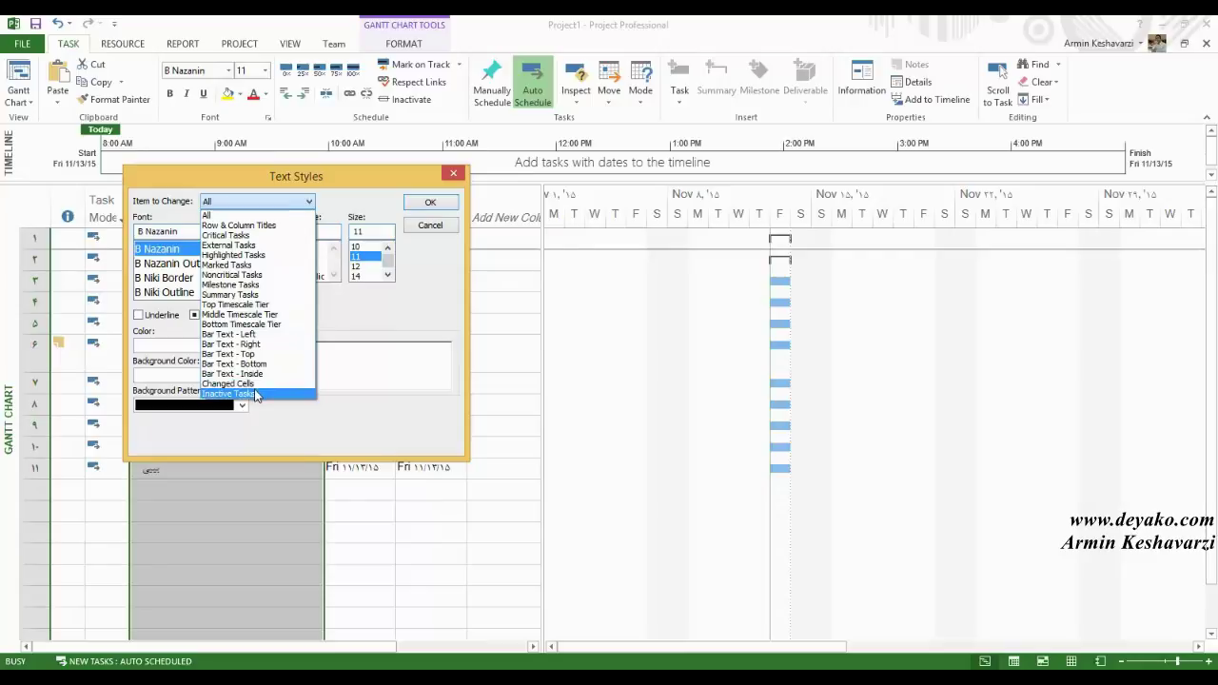
pyautogui.click(279, 295)
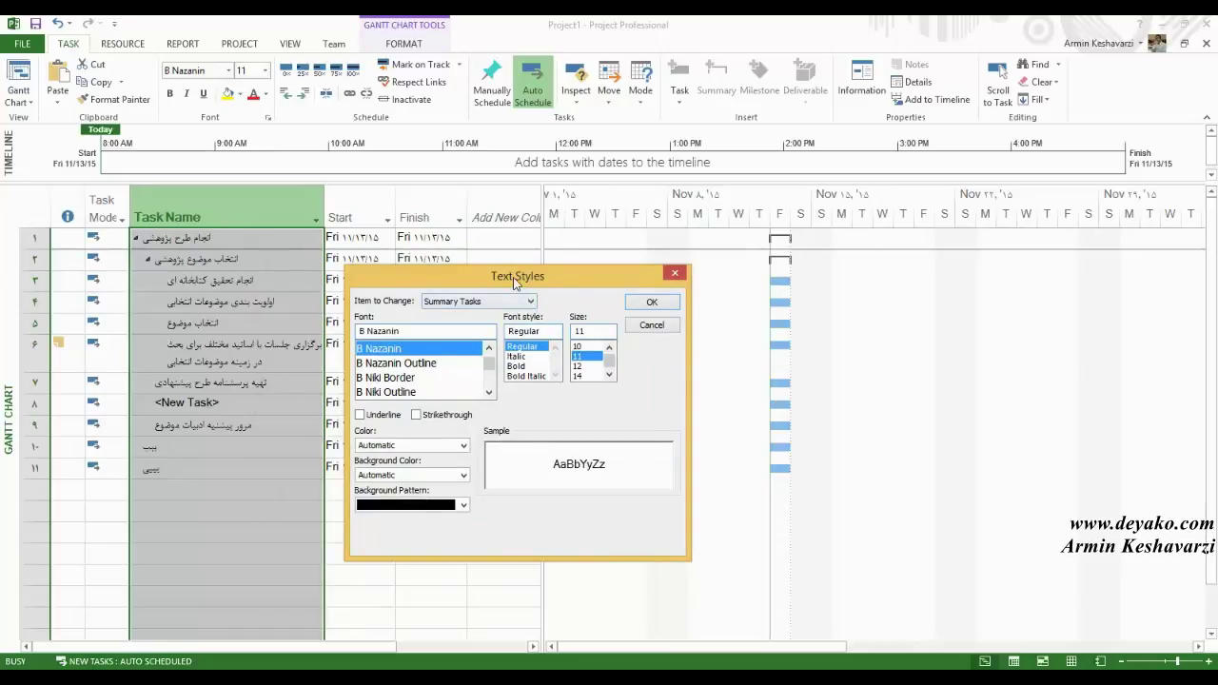
pyautogui.moveTo(515, 282); pyautogui.dragTo(438, 261)
pyautogui.click(502, 346)
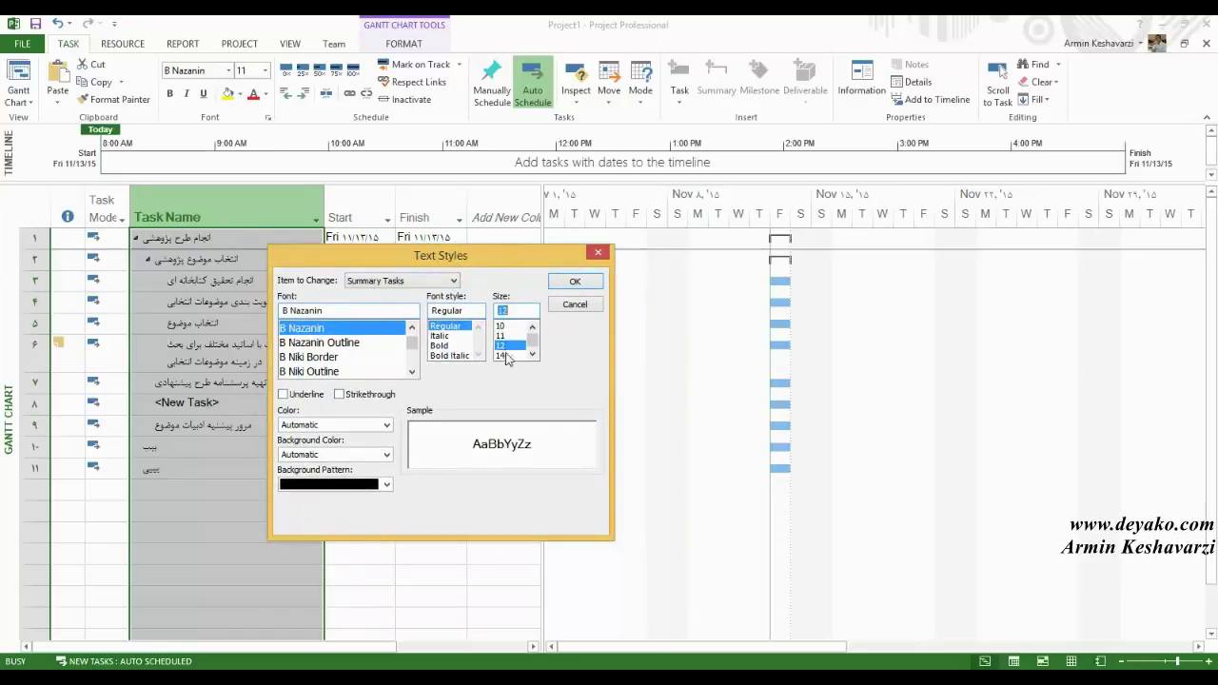
pyautogui.click(440, 346)
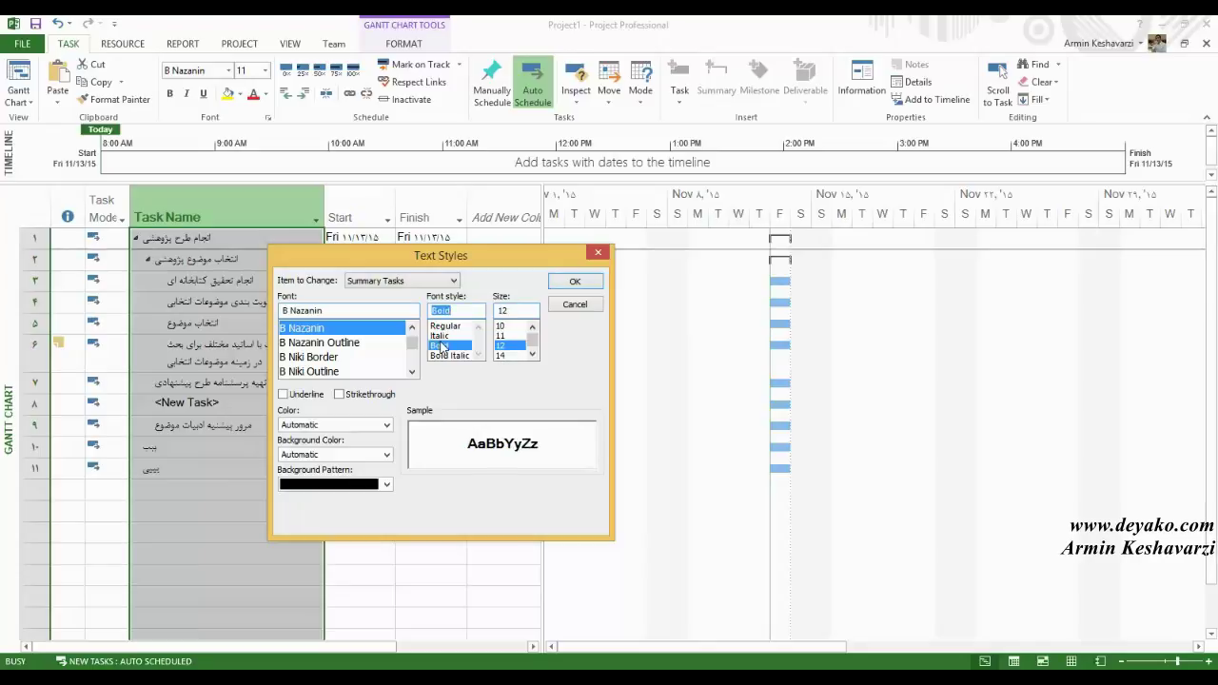
# - Give the Summary Tasks text style a dark blue text color and a light gold background, and apply it
pyautogui.click(387, 425)
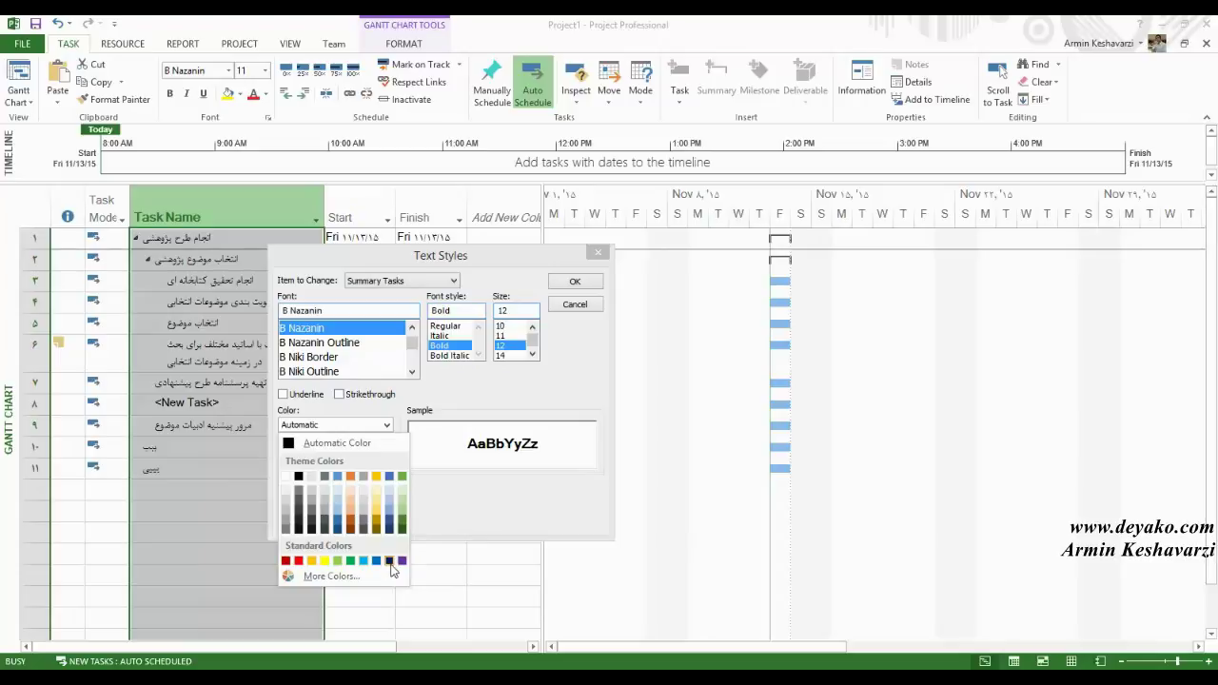
pyautogui.click(390, 561)
pyautogui.click(386, 455)
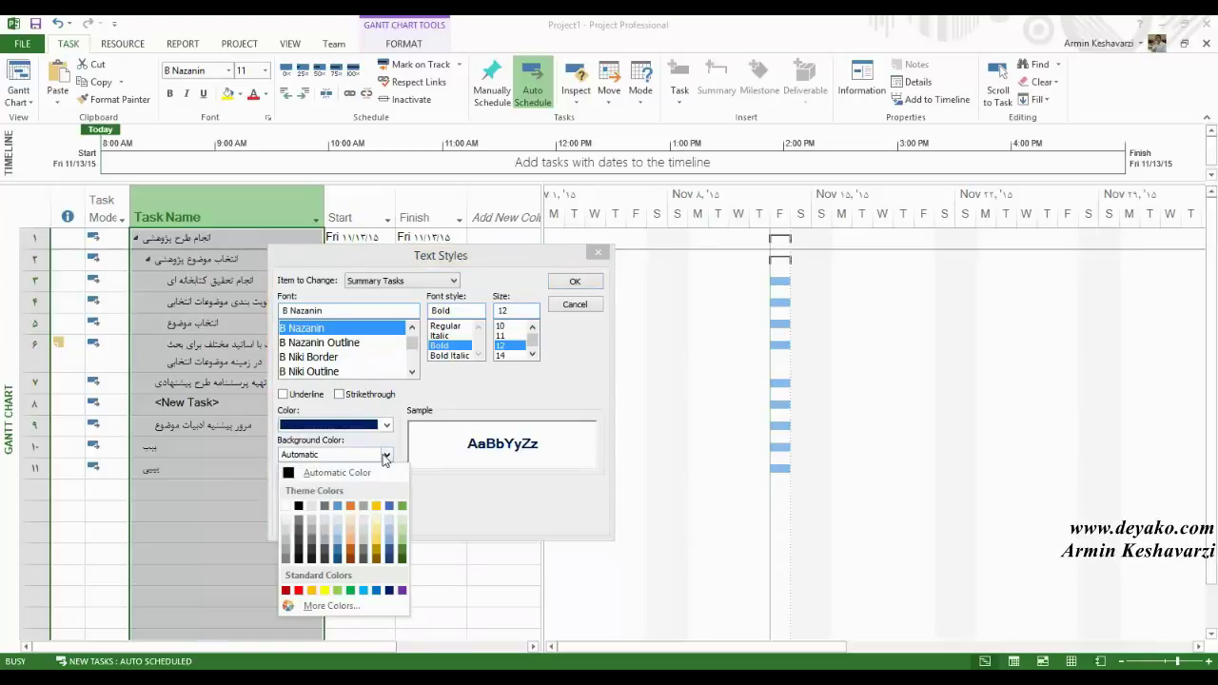
pyautogui.click(378, 519)
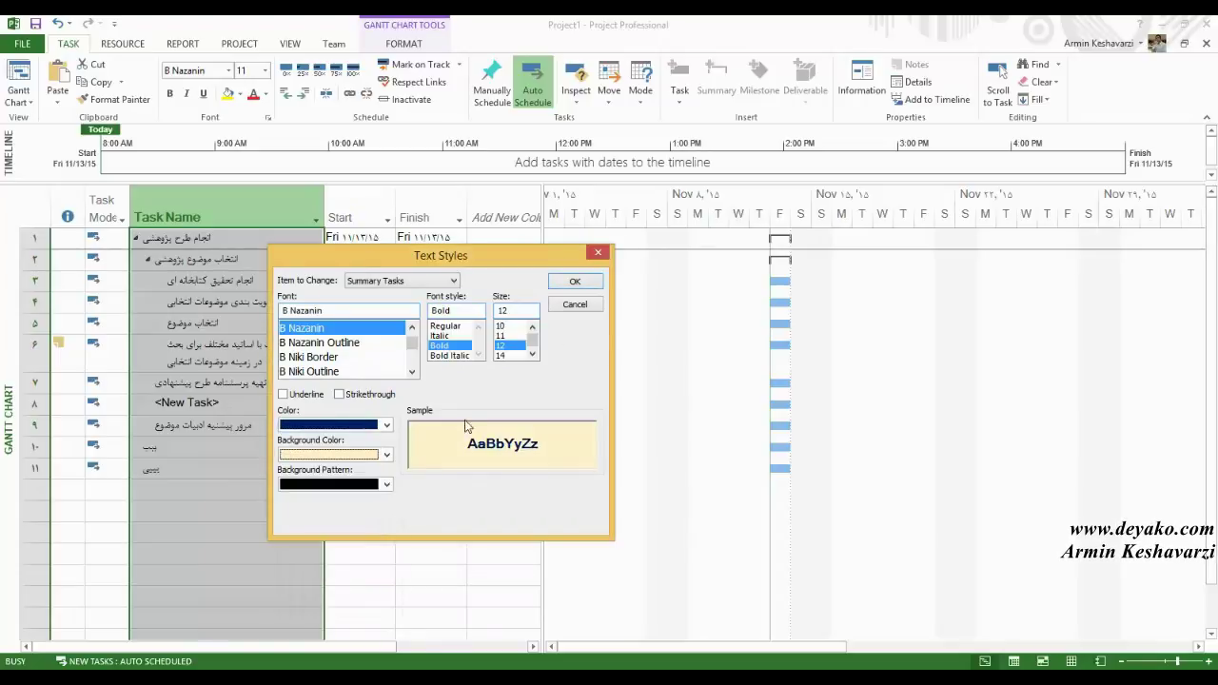
pyautogui.click(594, 281)
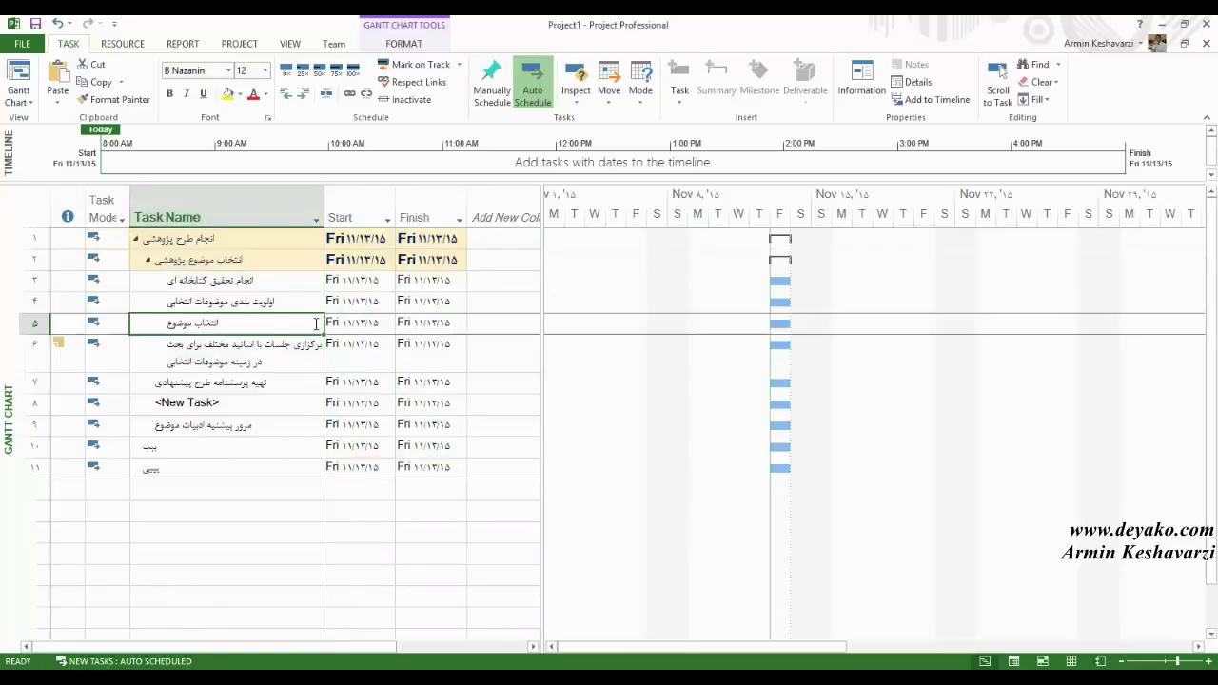
# - Examine how the summary task style appears on the names in rows 1 and 2 compared with the subtasks
pyautogui.click(149, 260)
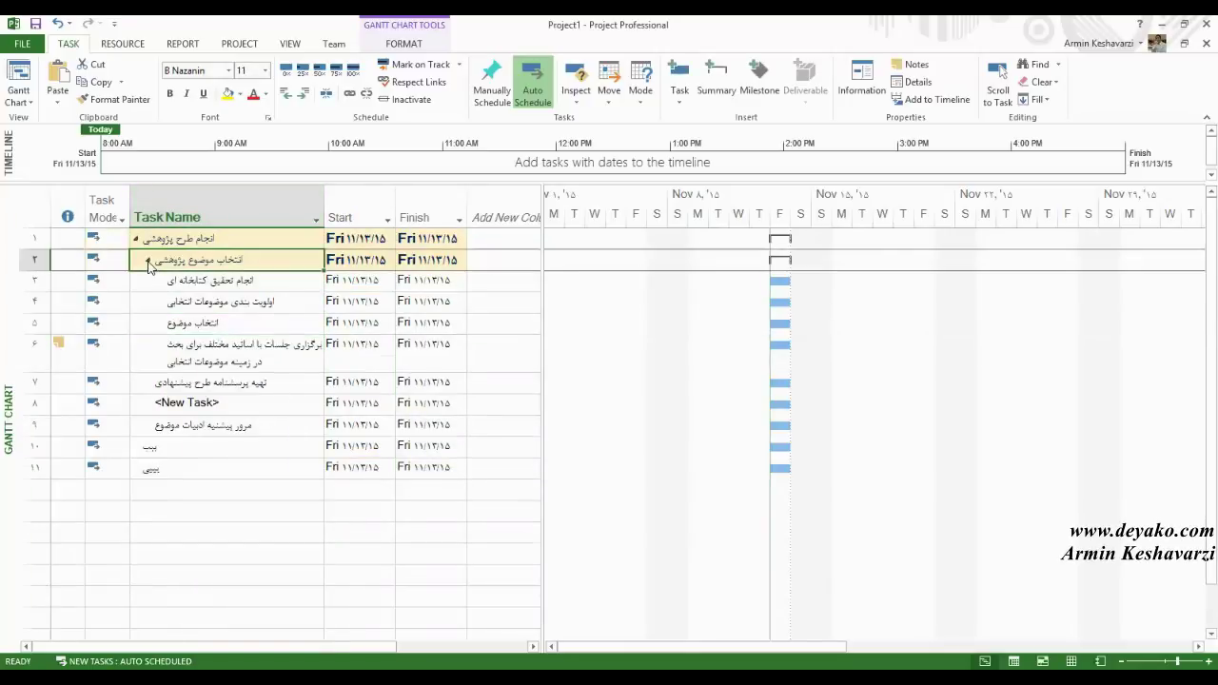
pyautogui.click(148, 260)
pyautogui.click(176, 244)
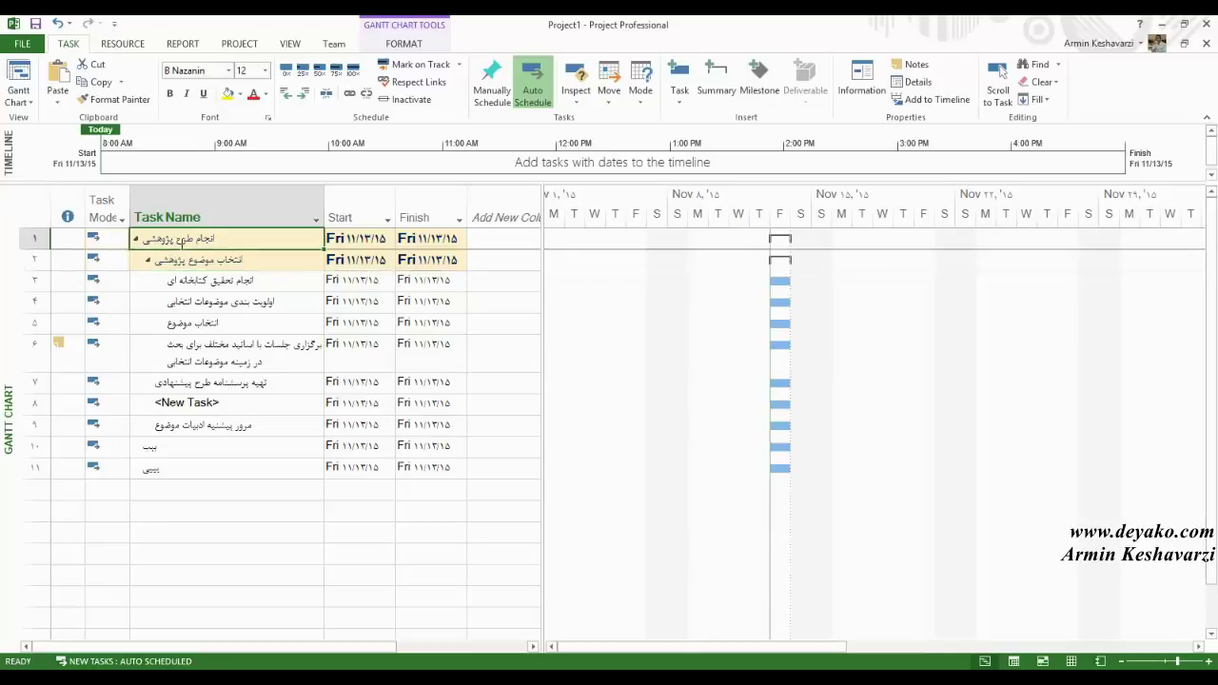
pyautogui.click(189, 217)
pyautogui.click(181, 345)
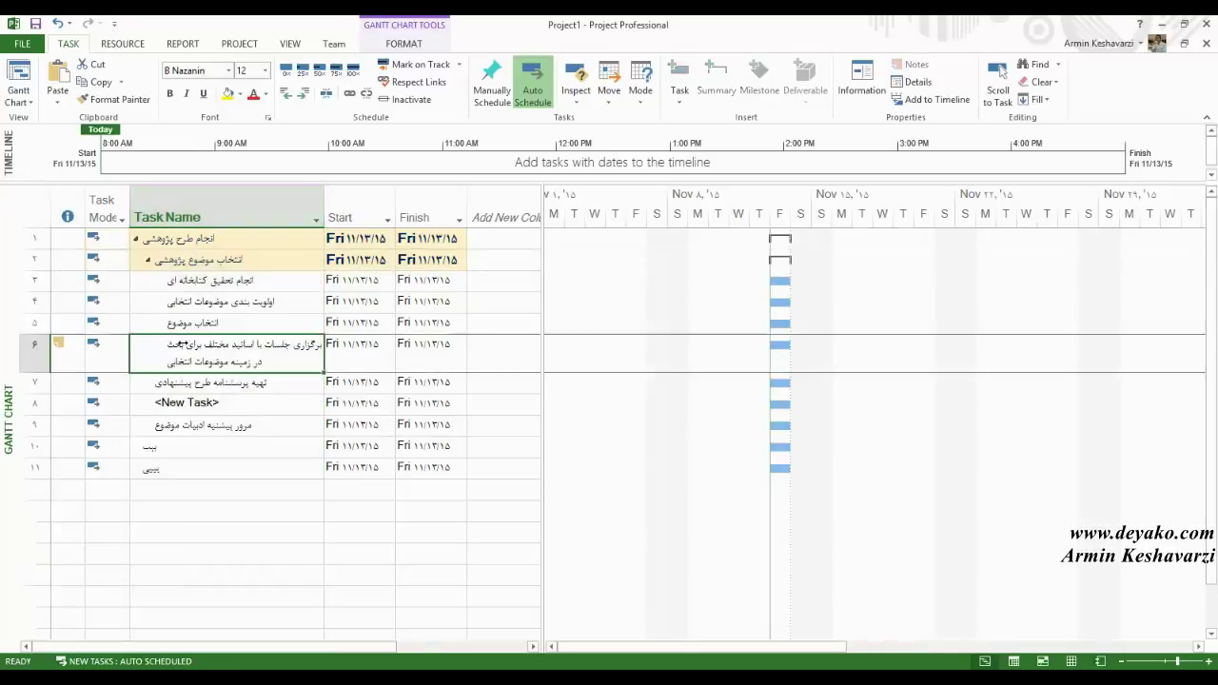
pyautogui.click(199, 242)
pyautogui.click(199, 260)
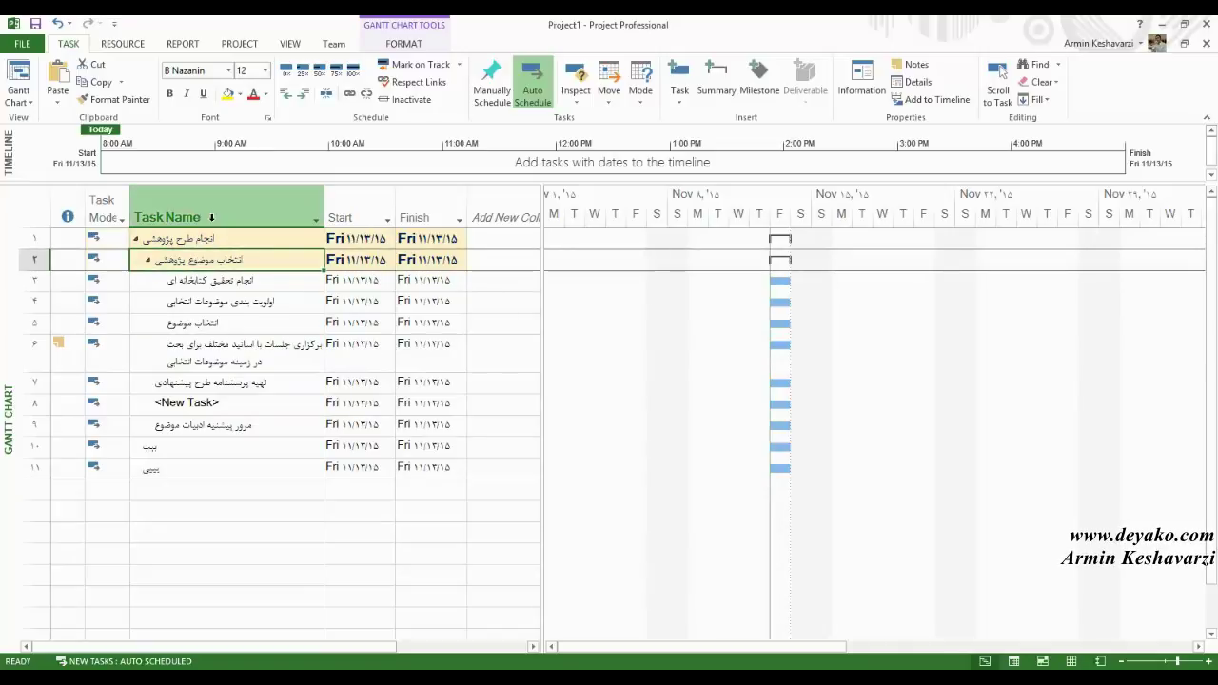
# - Add a task named "fgfgfgf" in the first empty row and indent it under task 11
pyautogui.click(179, 466)
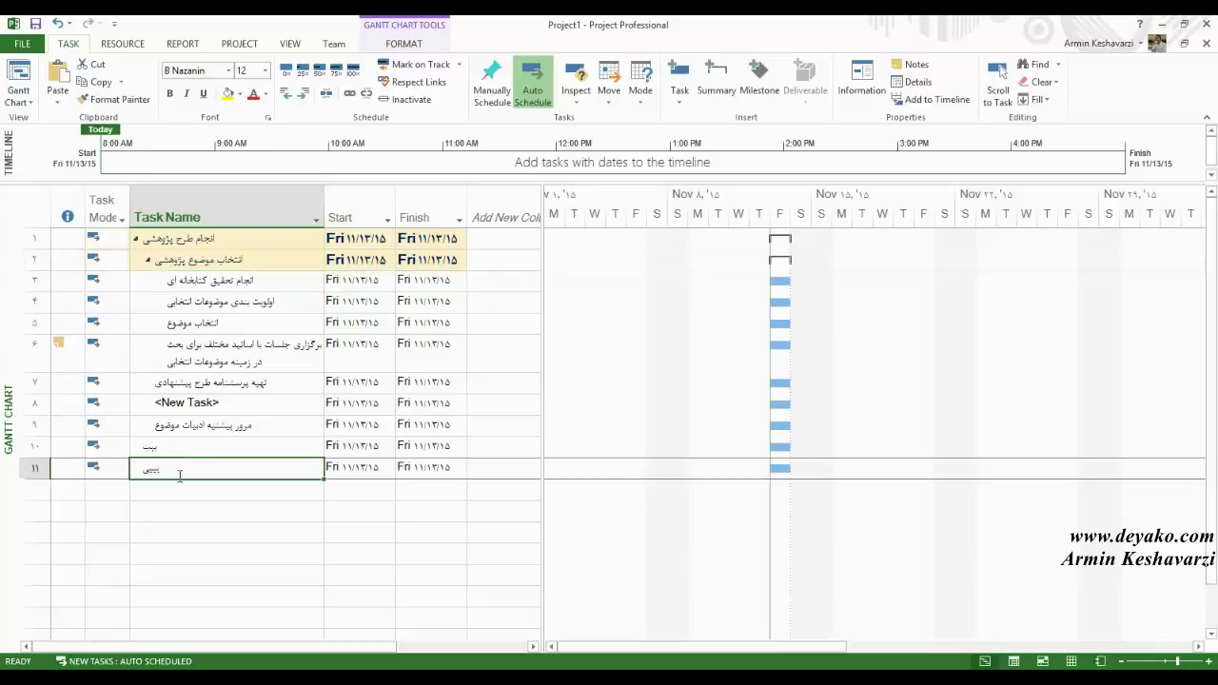
pyautogui.click(178, 487)
pyautogui.write('fgfgfgf')
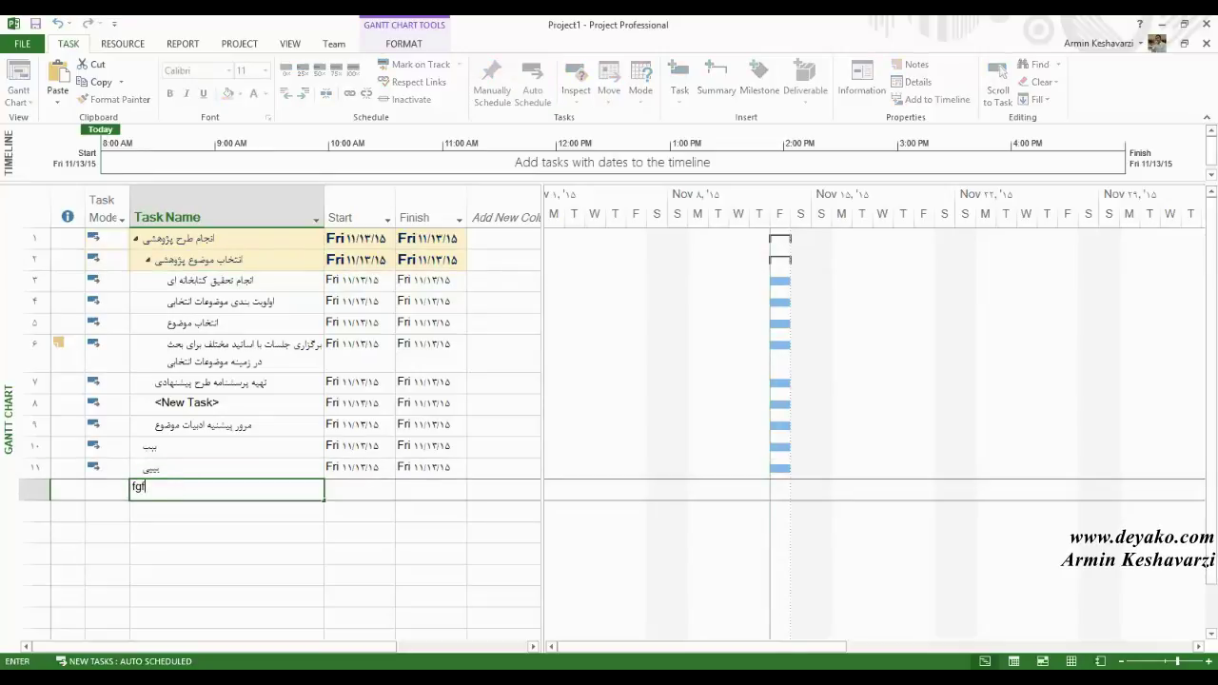
pyautogui.click(173, 551)
pyautogui.click(36, 489)
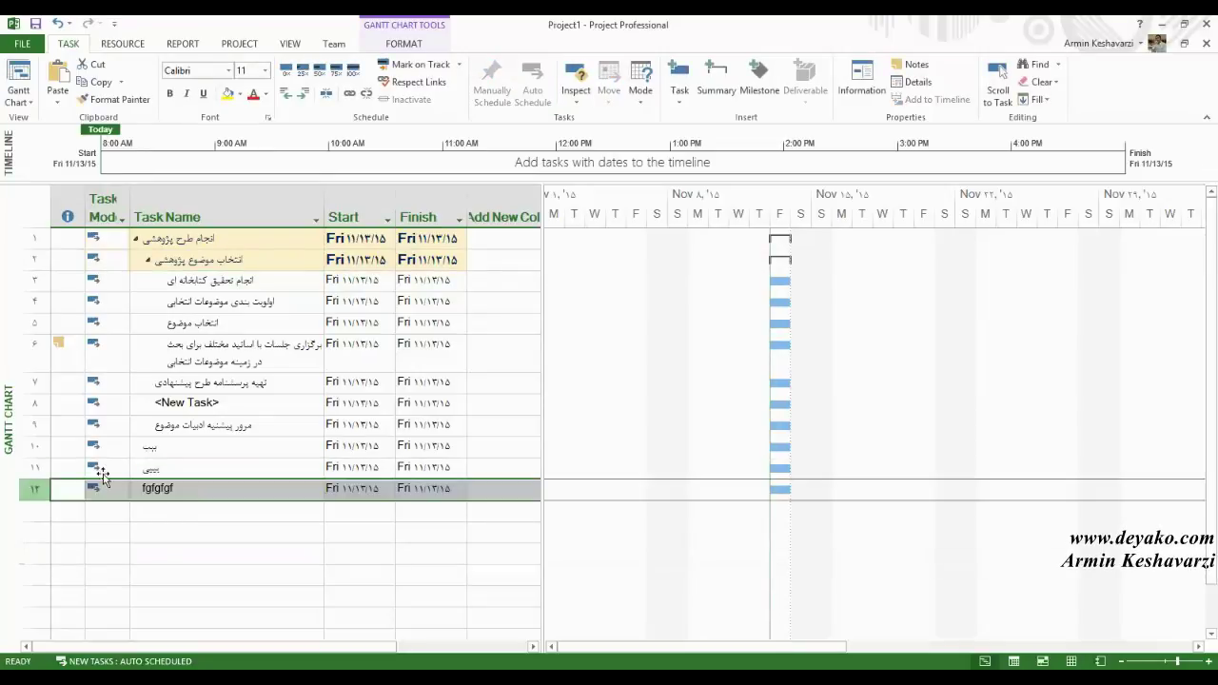
pyautogui.click(307, 95)
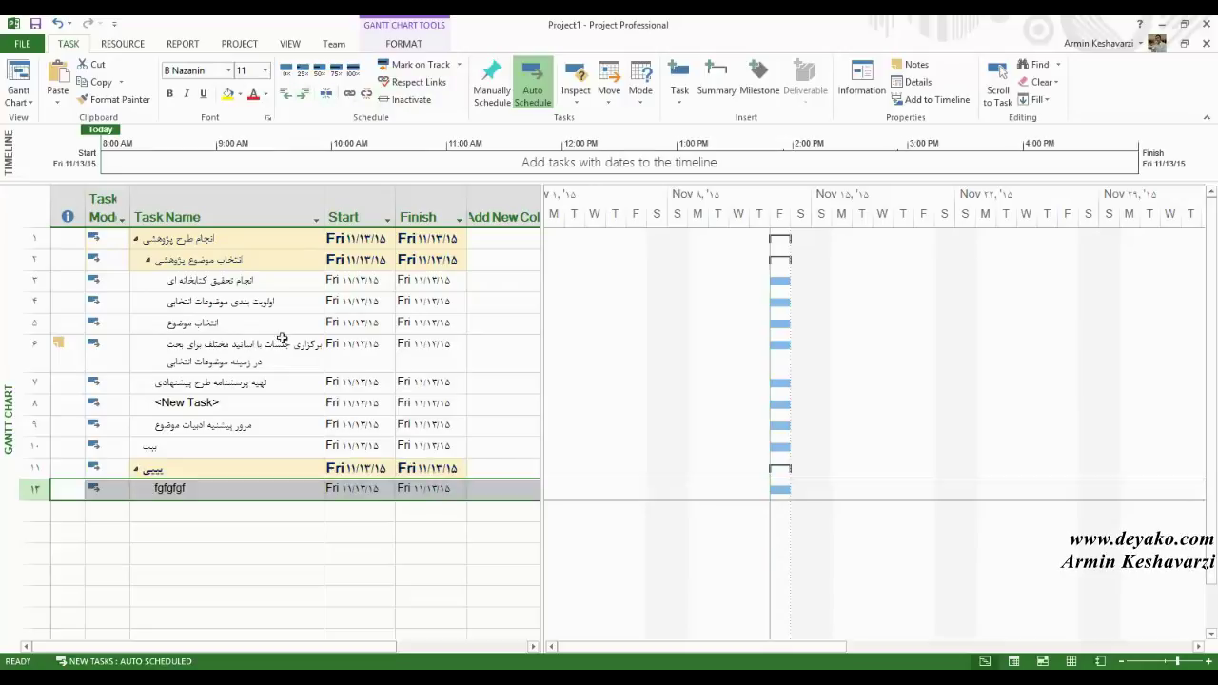
# - Collapse and re-expand summary task 11 to check its subtask
pyautogui.click(198, 487)
pyautogui.click(140, 473)
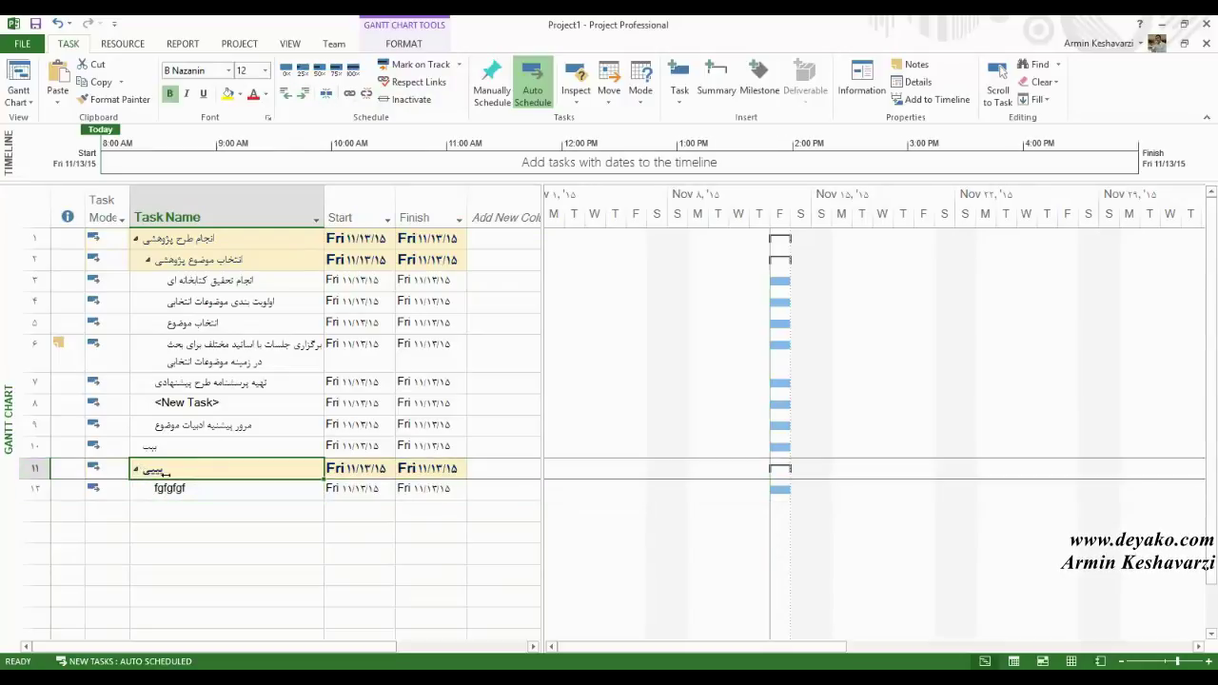
pyautogui.click(138, 471)
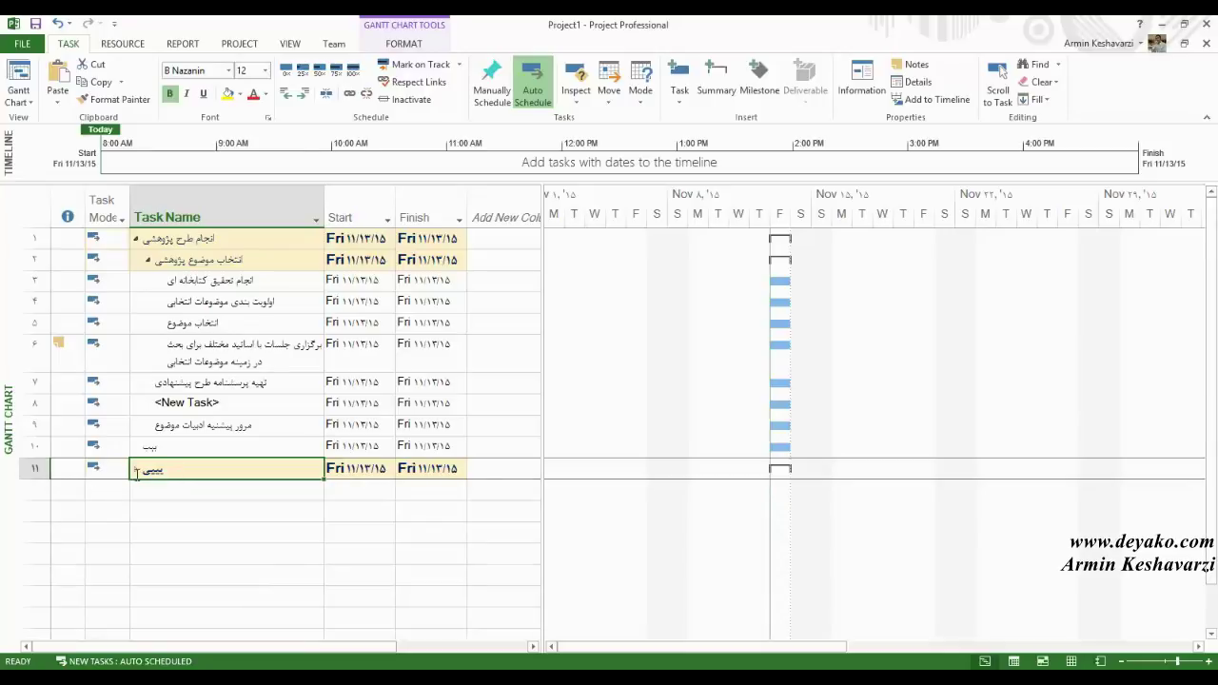
pyautogui.click(157, 486)
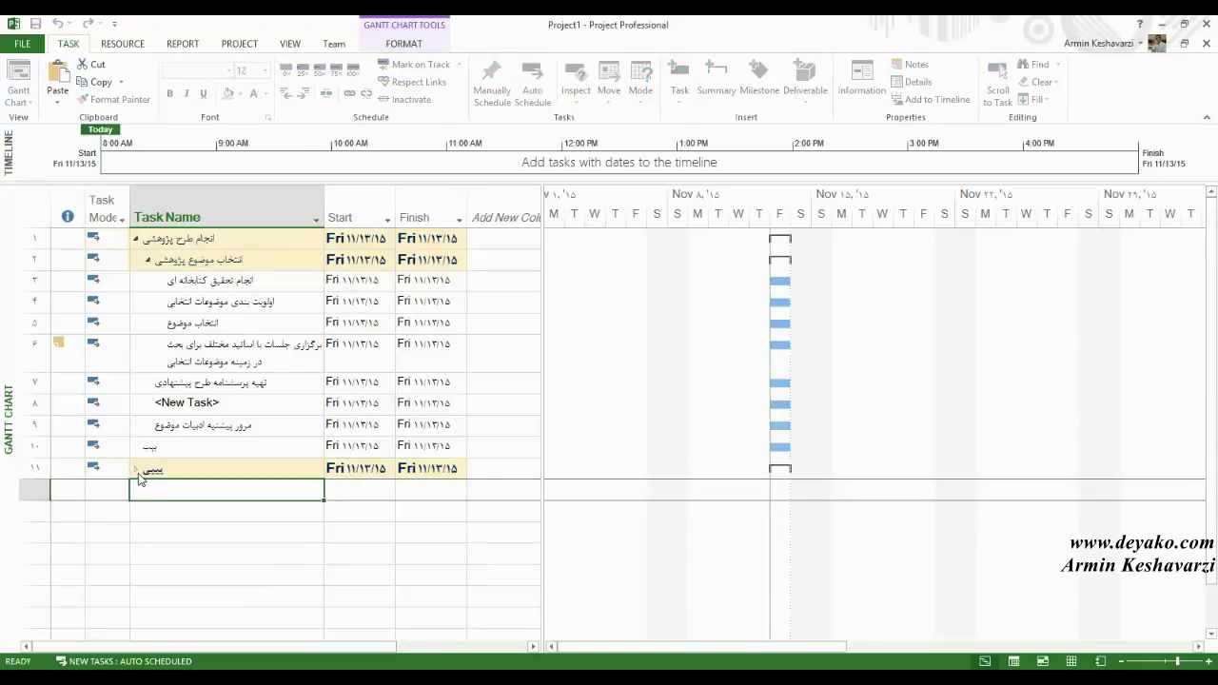
pyautogui.click(137, 470)
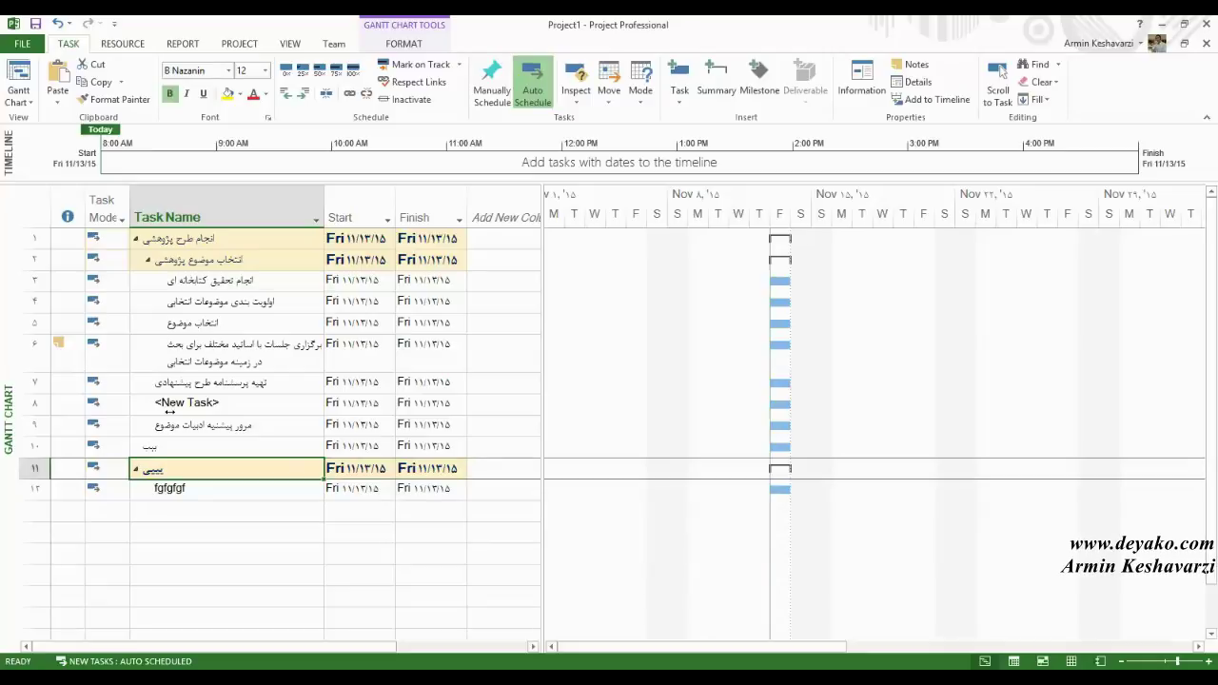
# - Indent tasks 10 to 12 by two levels to place them under task 9, and collapse task 9
pyautogui.moveTo(34, 487); pyautogui.dragTo(30, 446)
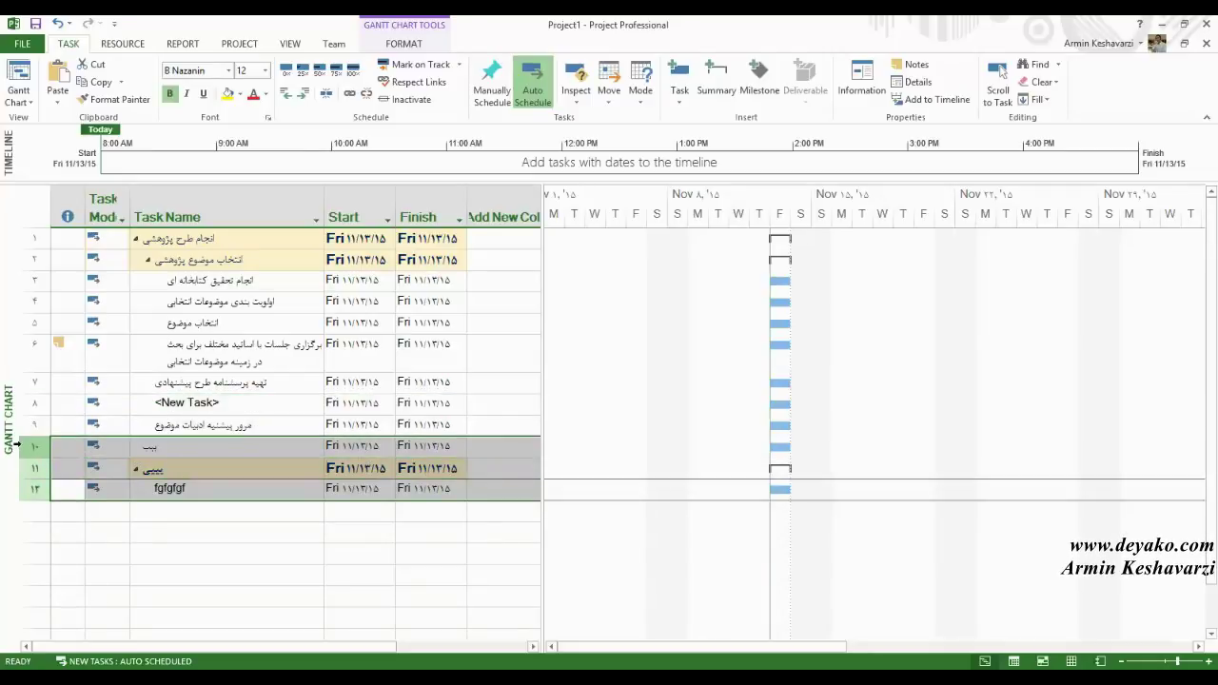
pyautogui.click(303, 93)
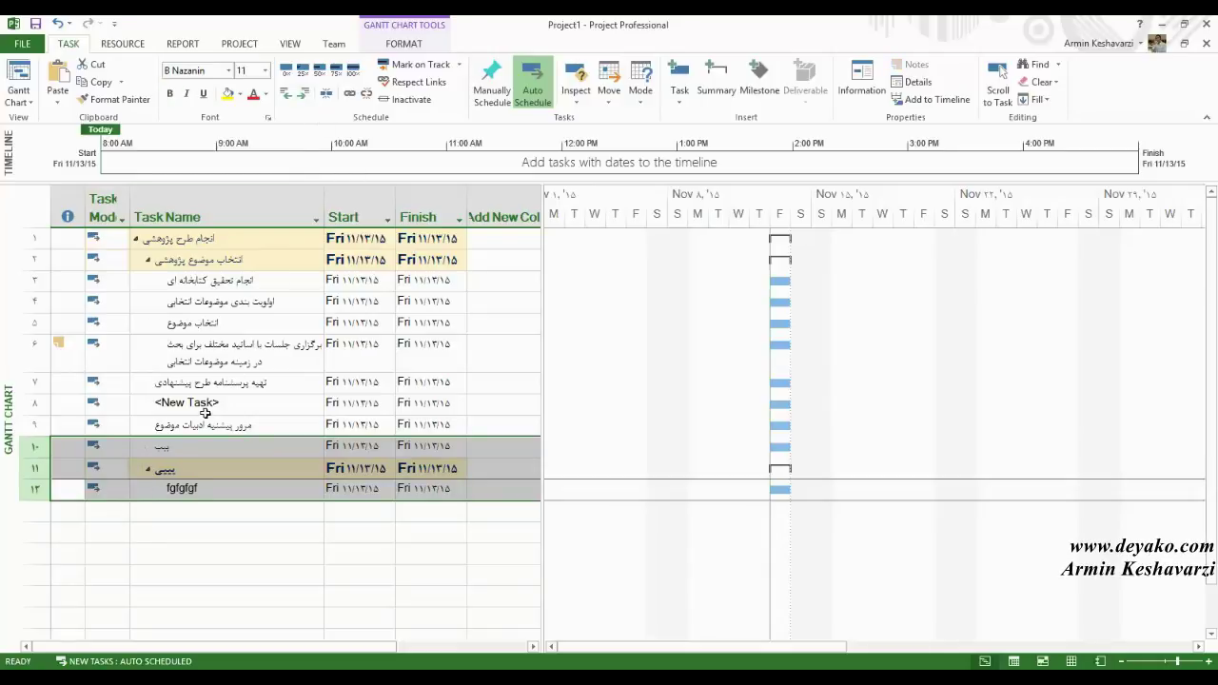
pyautogui.click(303, 92)
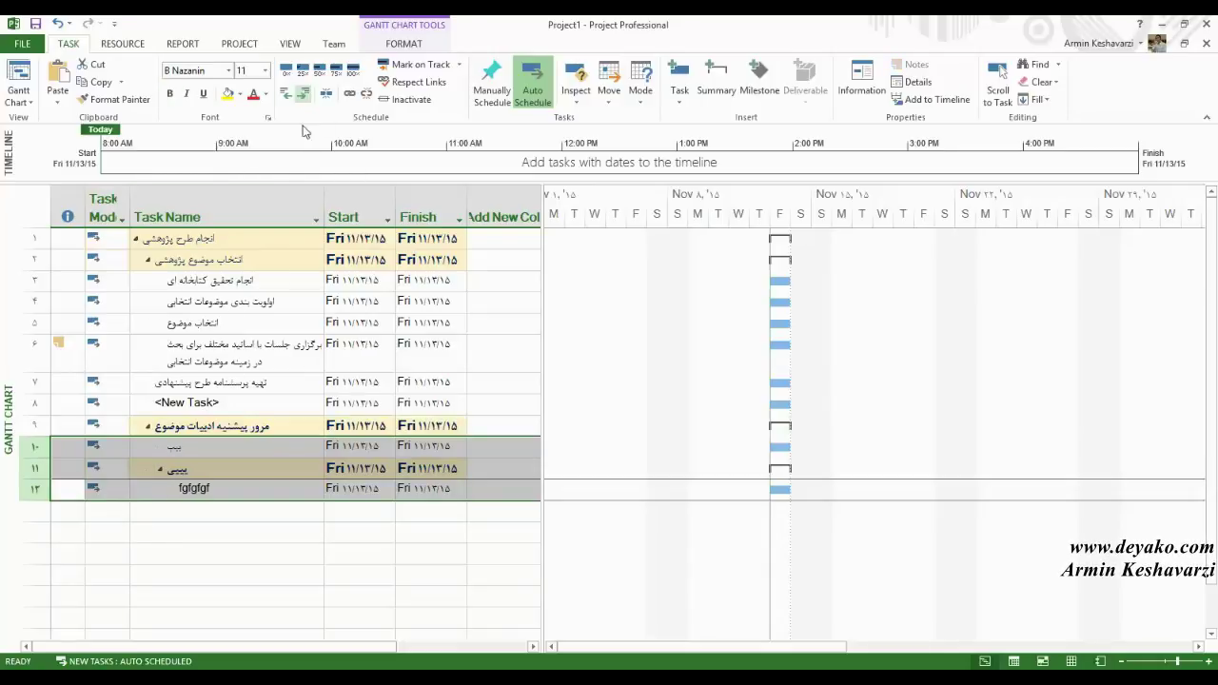
pyautogui.click(189, 425)
pyautogui.click(148, 427)
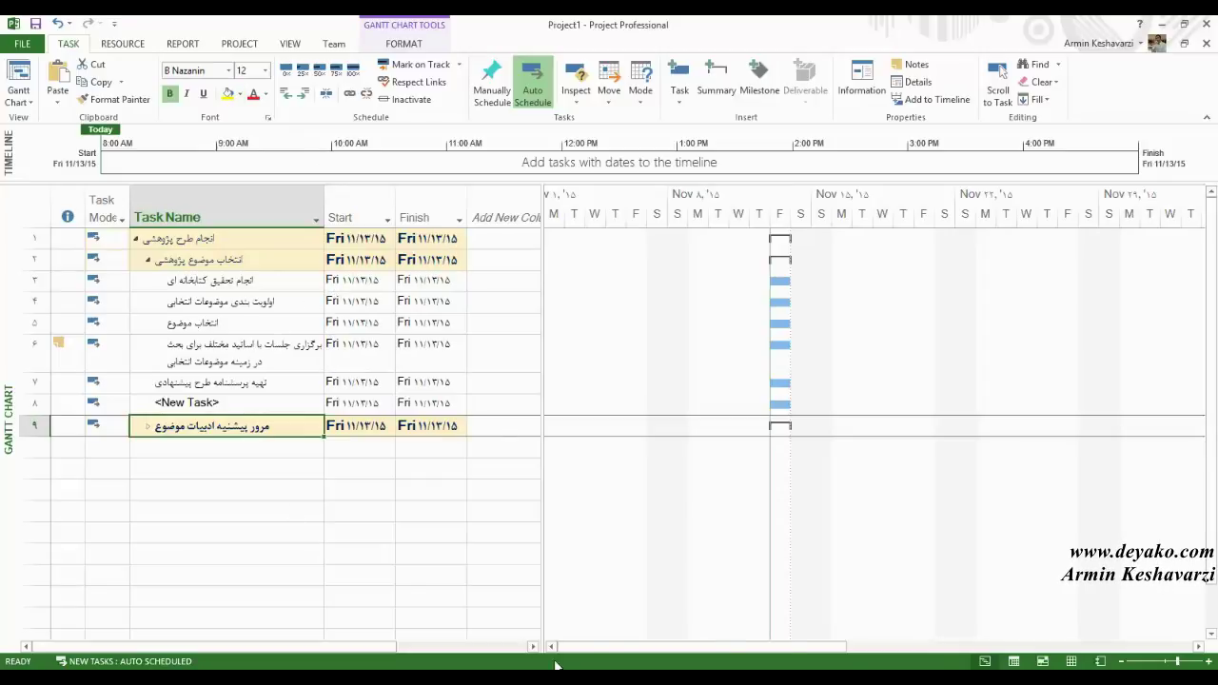
# - Switch to Research Implement.mpp and collapse summary tasks 1.6.1, 1.6.2, 1.6.3 and their parent 1.6
pyautogui.moveTo(491, 663)
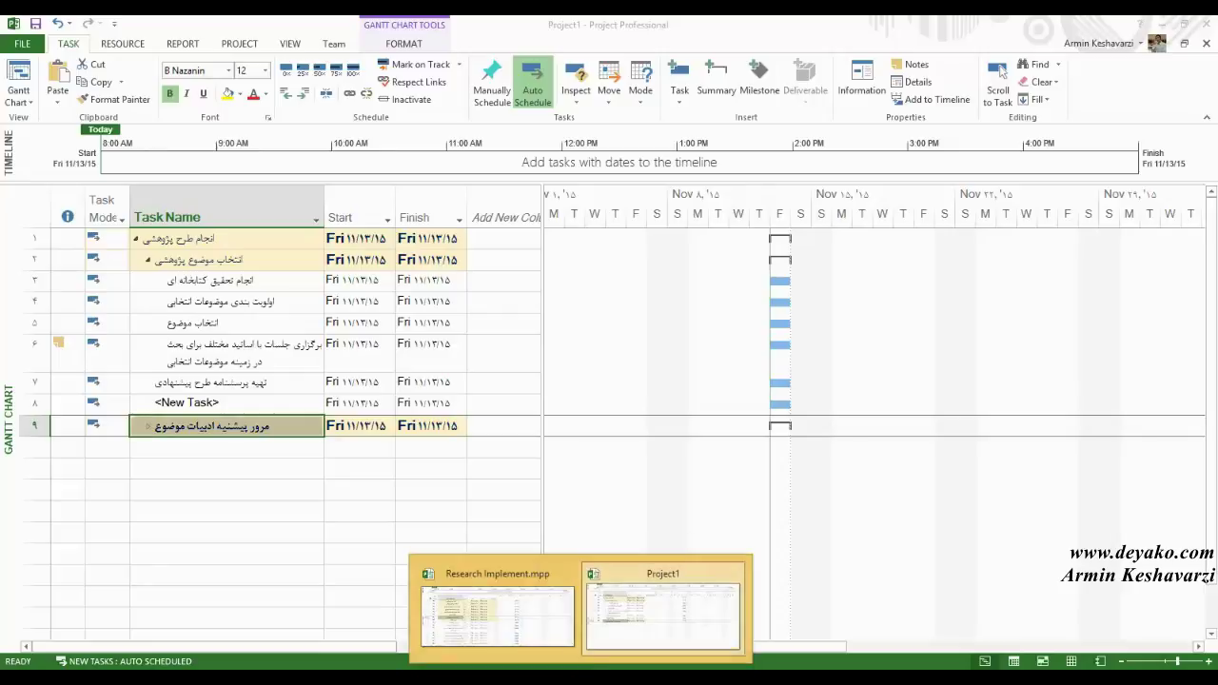
pyautogui.click(610, 640)
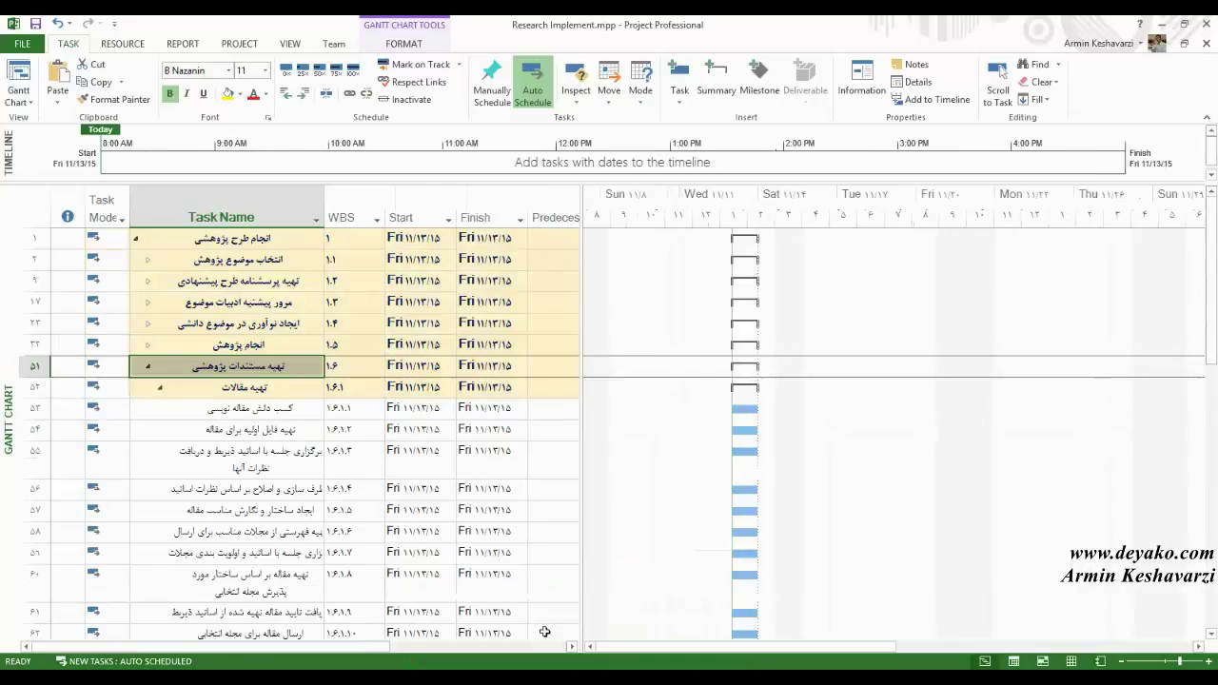
pyautogui.click(159, 387)
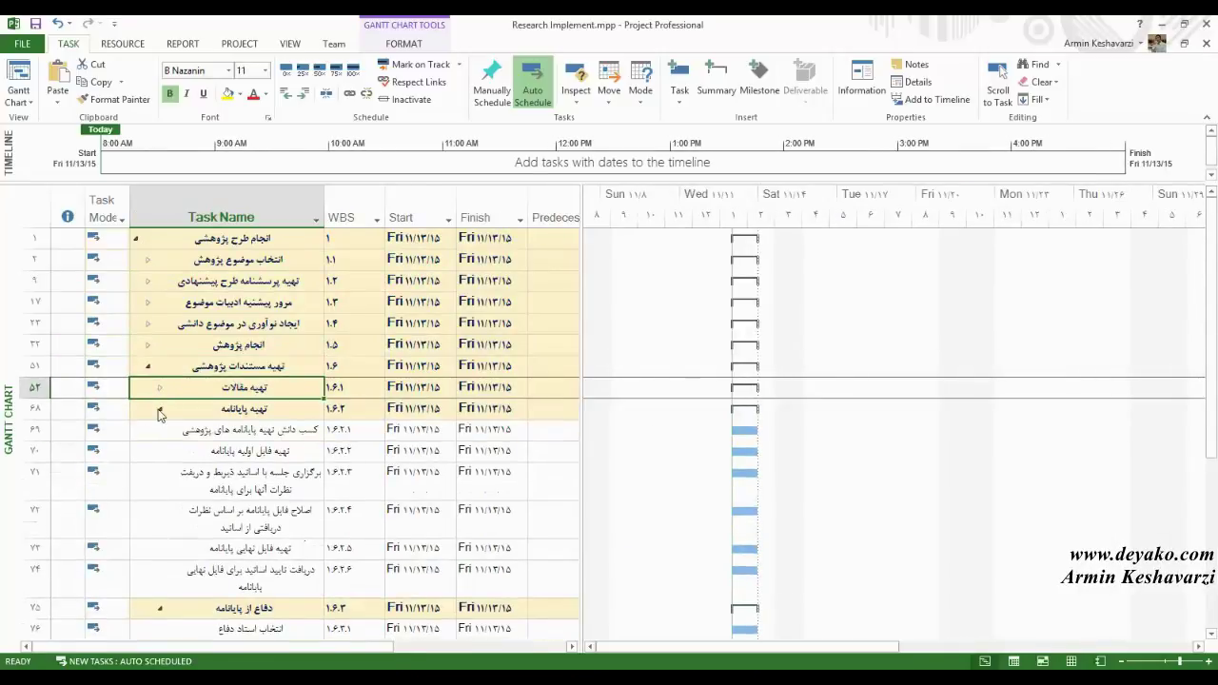
pyautogui.click(159, 408)
pyautogui.click(155, 430)
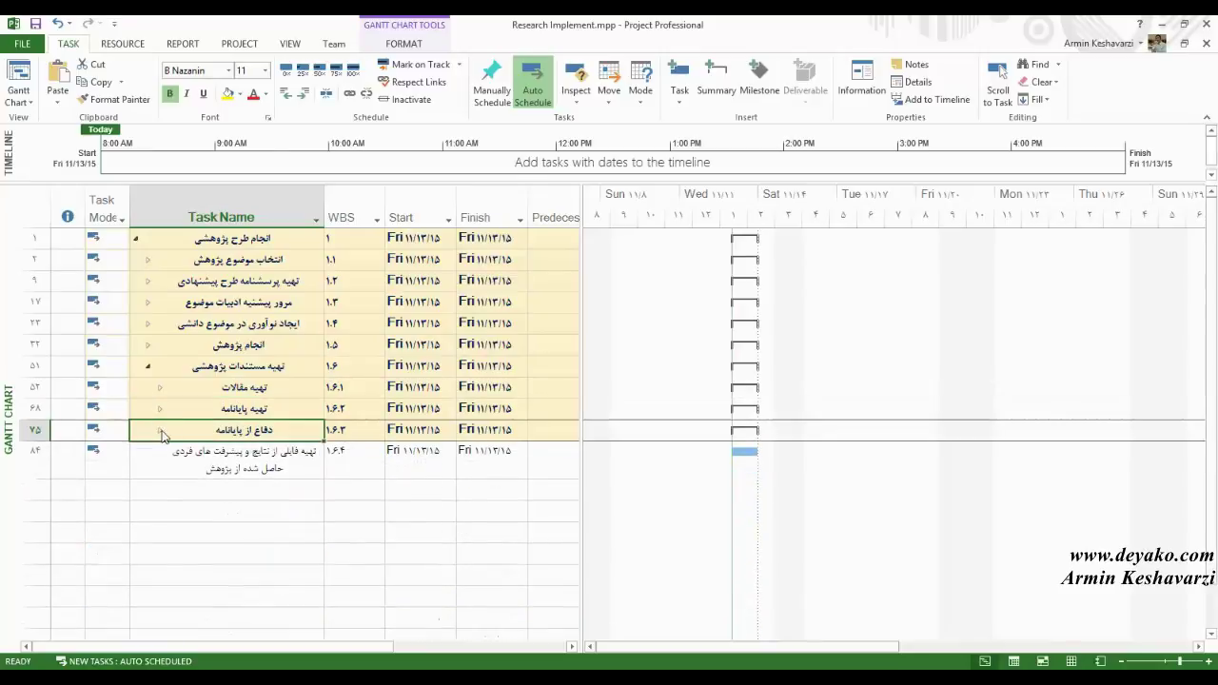
pyautogui.click(147, 367)
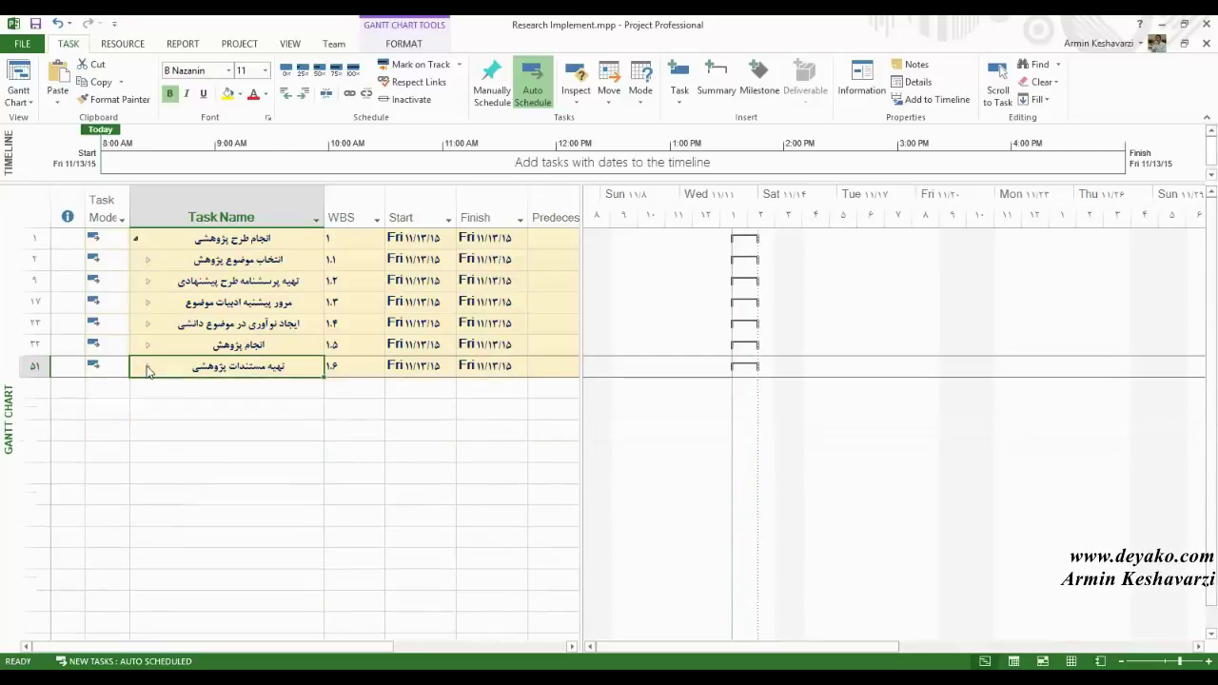
# - Expand summary tasks 1.6, 1.6.1 and 1.1 to examine their WBS codes, and view the chart image 06-Work Breakdown Structure.jpg
pyautogui.click(147, 366)
pyautogui.click(159, 387)
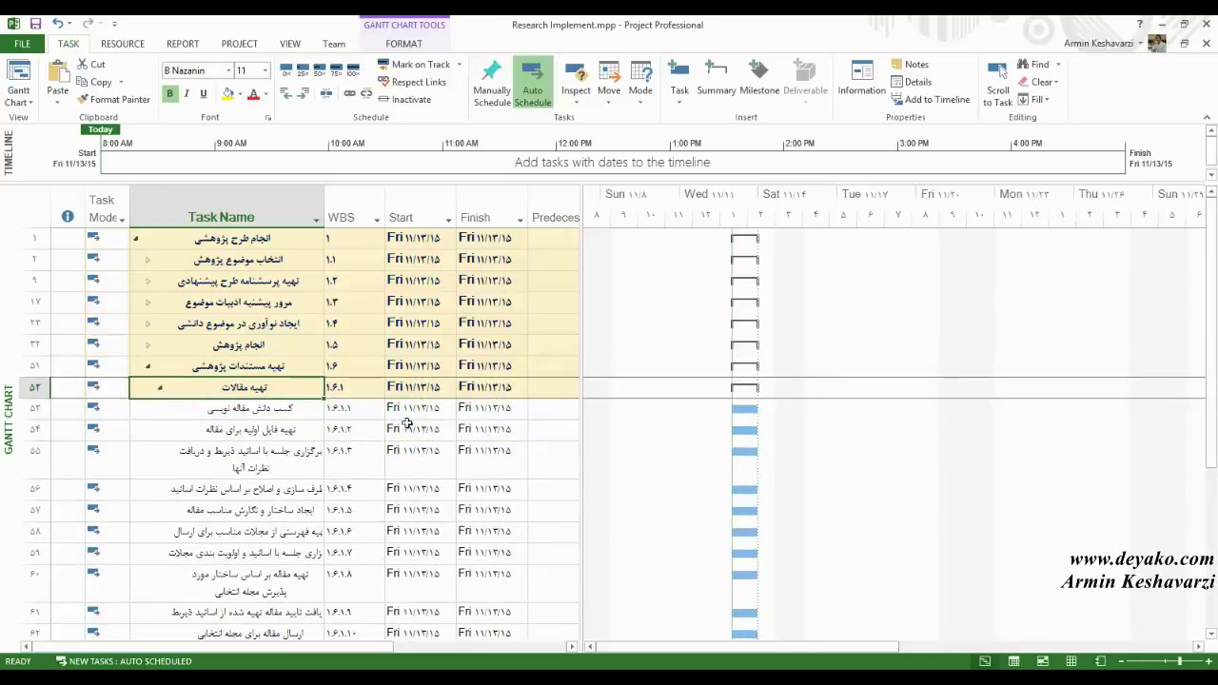
pyautogui.click(147, 260)
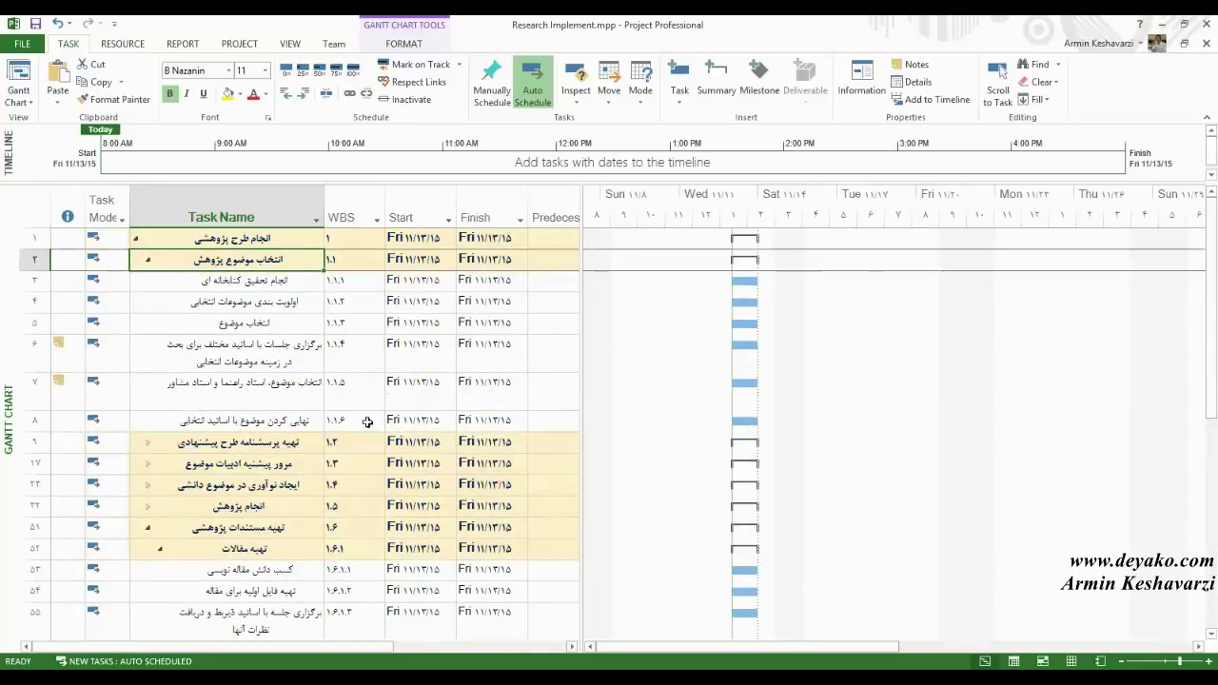
pyautogui.click(692, 586)
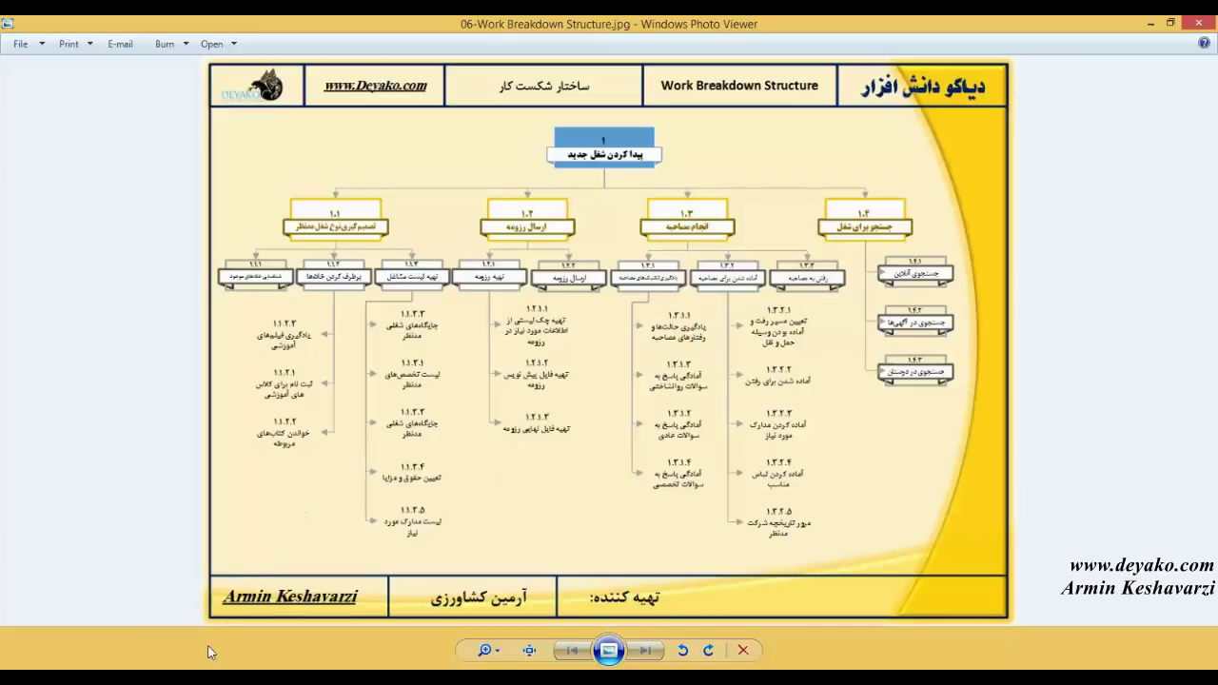
# - Return to Research Implement.mpp, widen the task table area and hide the Predecessors column
pyautogui.moveTo(581, 649)
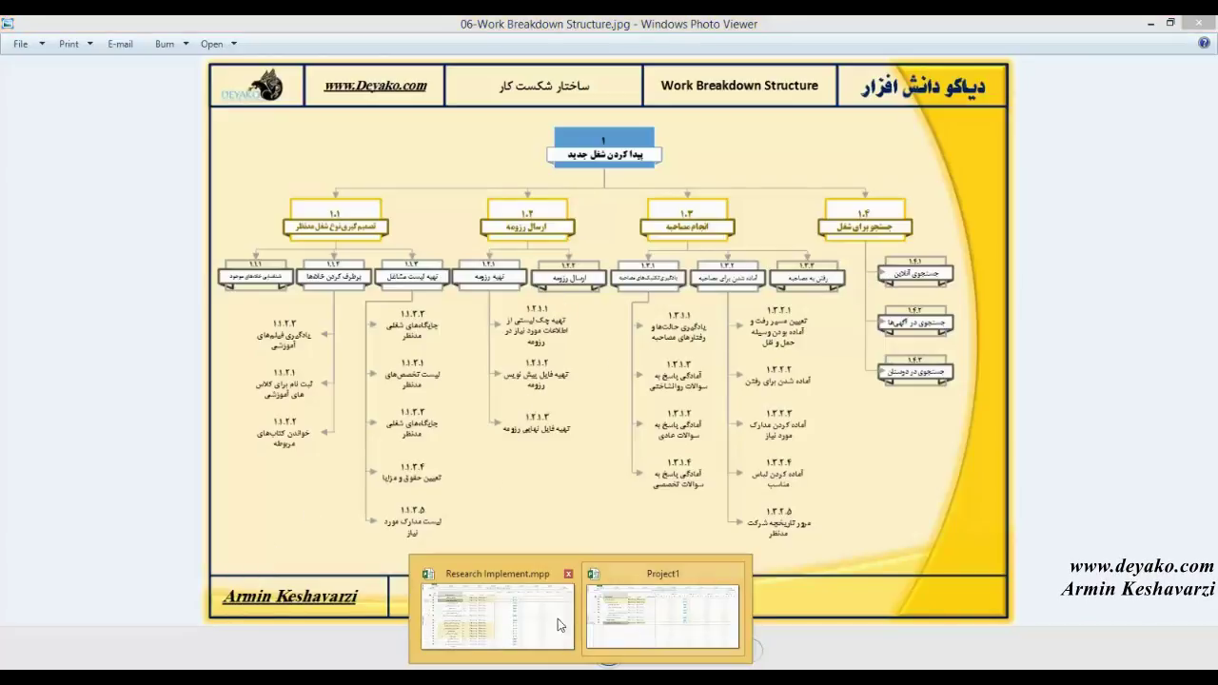
pyautogui.click(524, 617)
pyautogui.moveTo(582, 234); pyautogui.dragTo(685, 233)
pyautogui.click(576, 203)
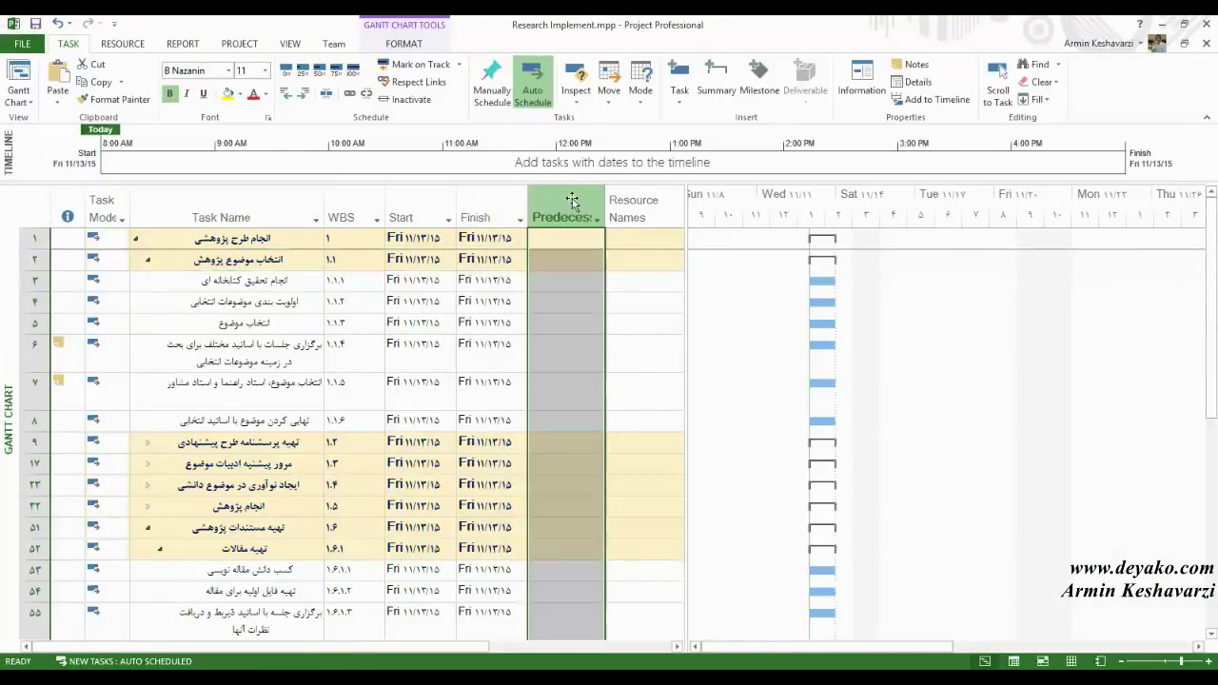
pyautogui.rightClick(575, 200)
pyautogui.click(625, 321)
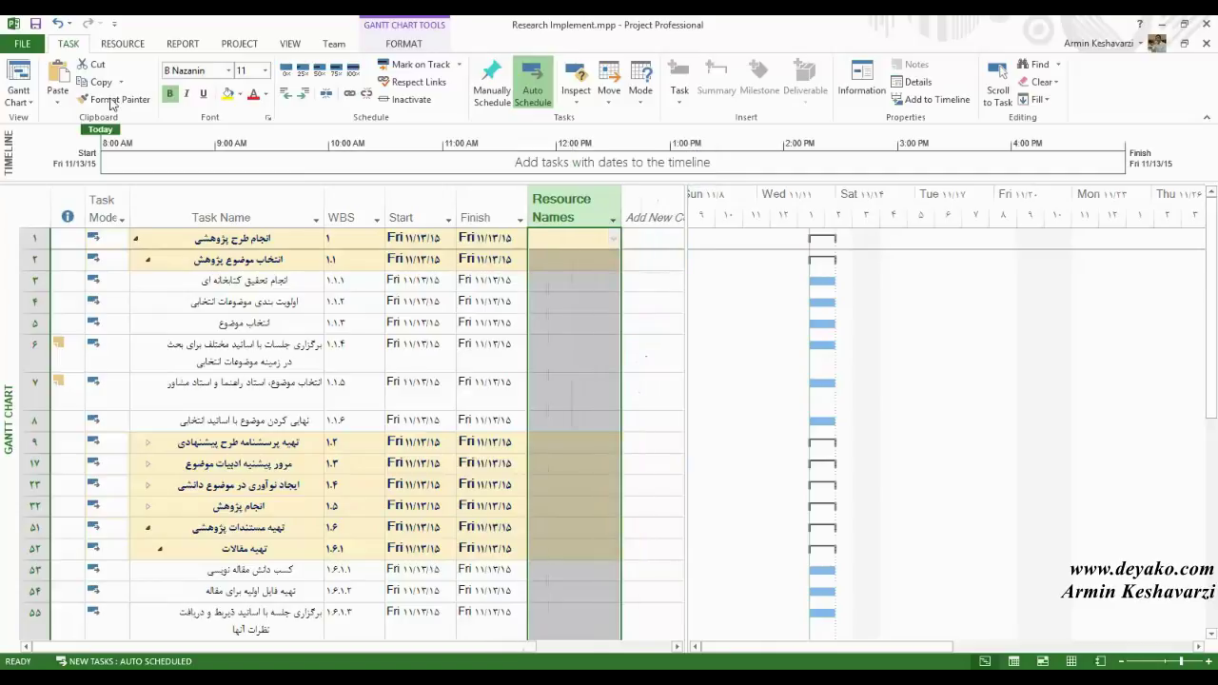
# - Define the project's WBS code mask with Numbers (ordered) as the level 1 sequence
pyautogui.click(240, 44)
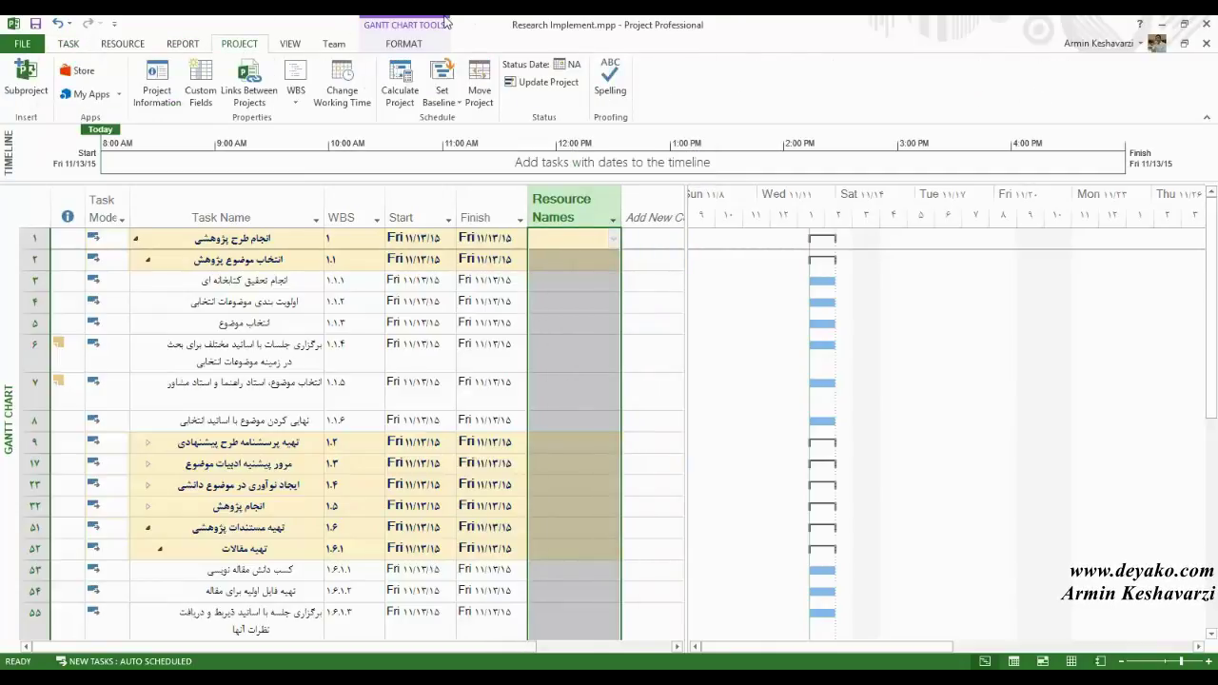
pyautogui.click(296, 95)
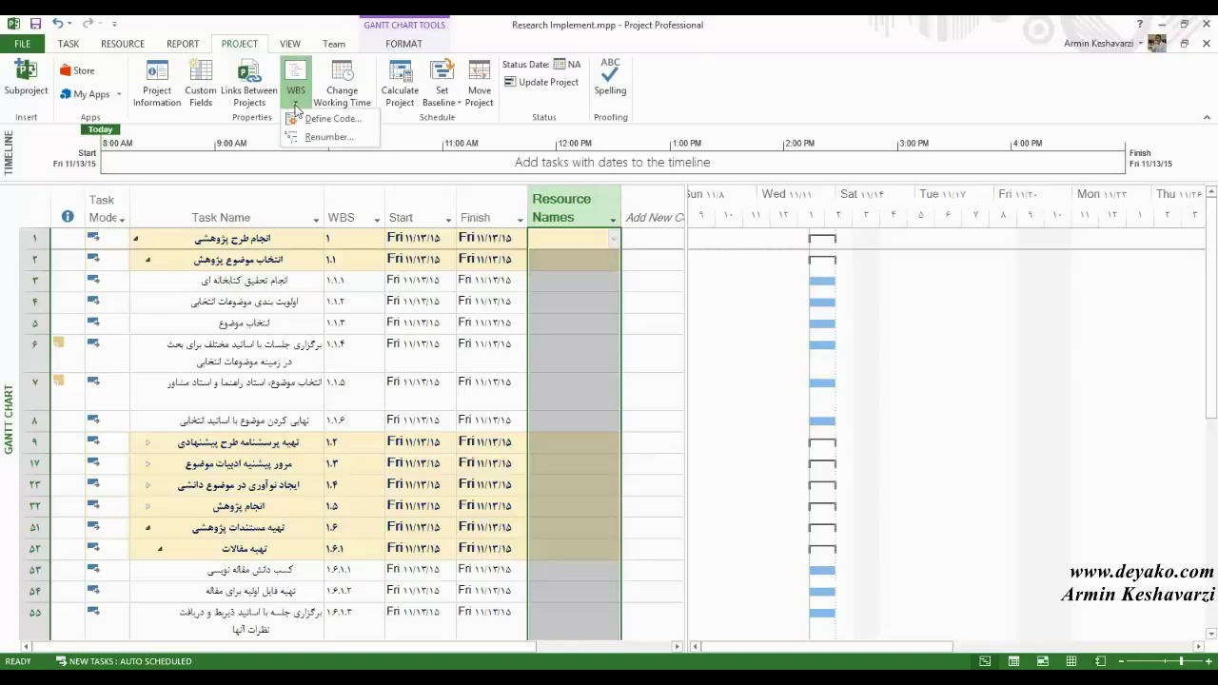
pyautogui.click(324, 119)
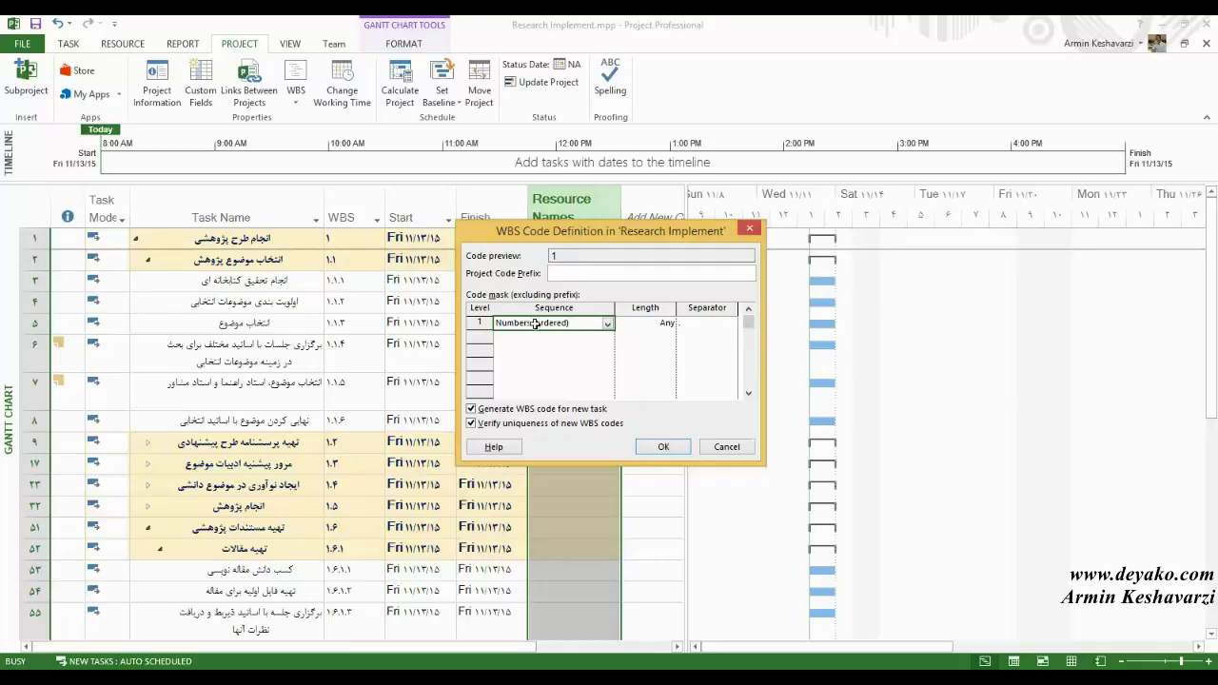
pyautogui.click(608, 325)
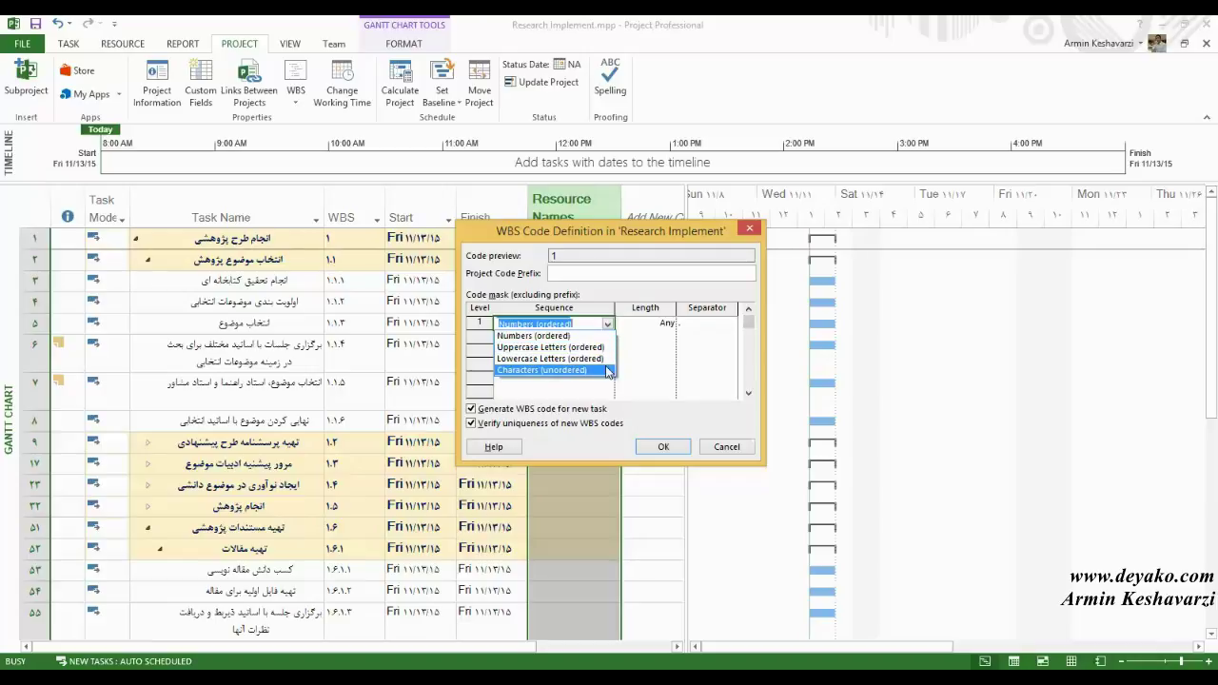
pyautogui.click(599, 336)
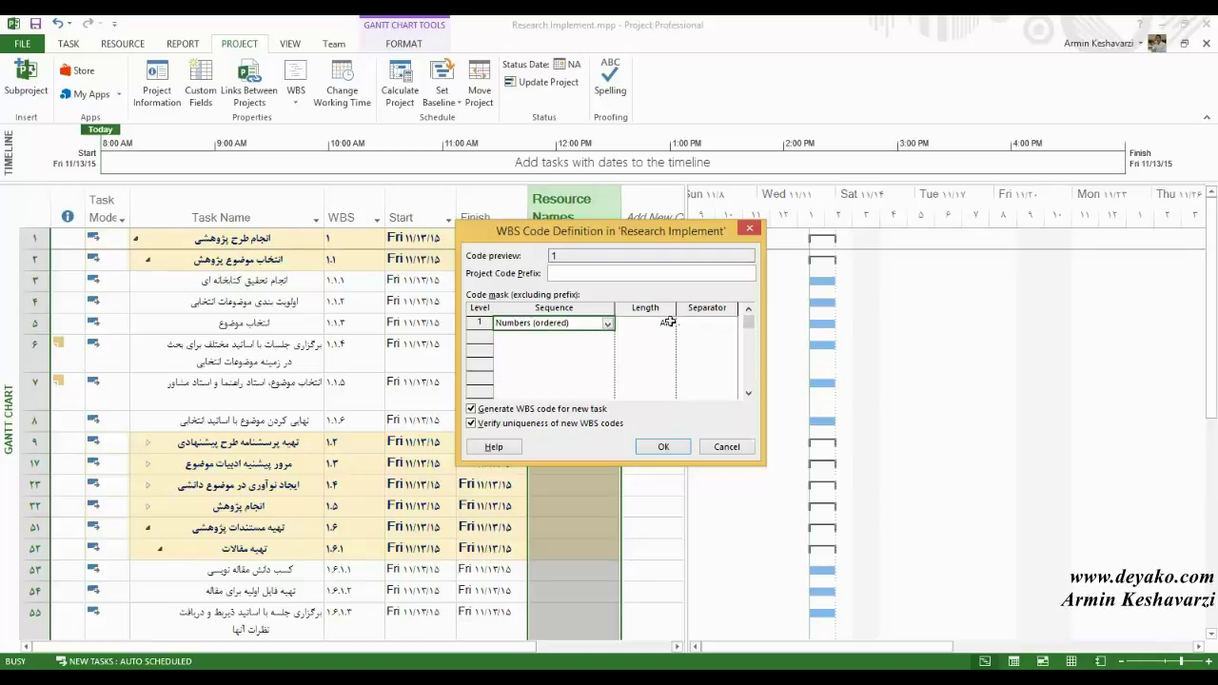
pyautogui.click(665, 448)
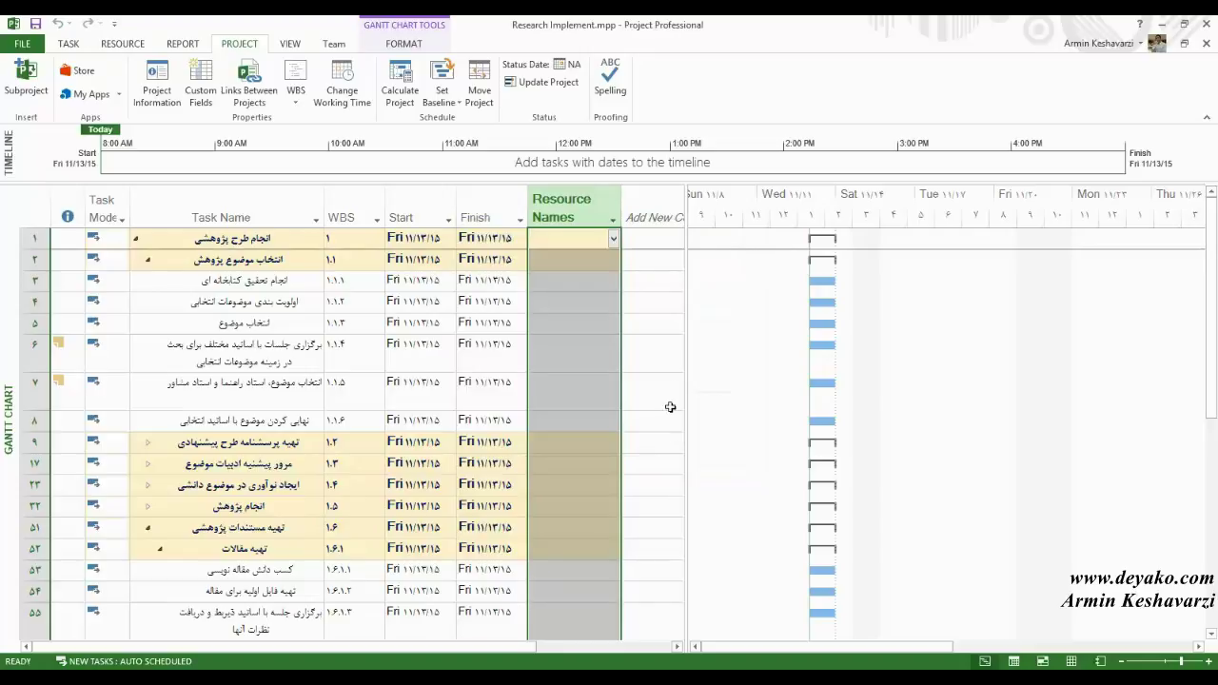
# - Hide the Resource Names column in the task table
pyautogui.click(590, 208)
pyautogui.rightClick(590, 212)
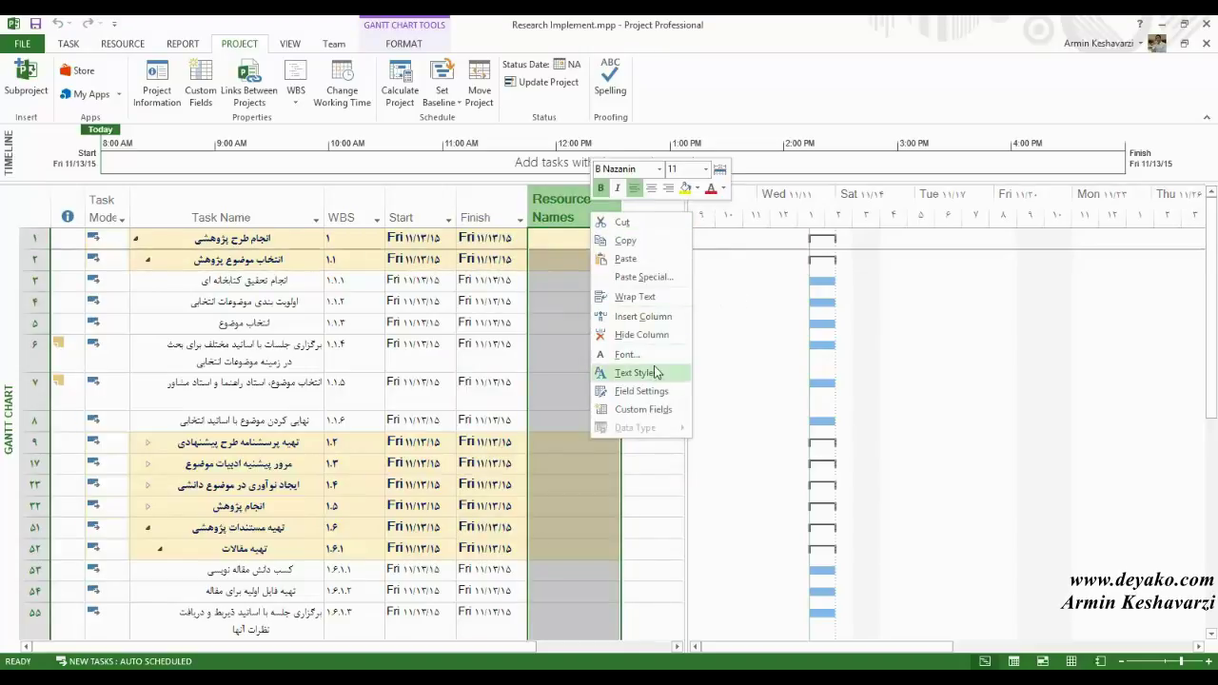
pyautogui.click(642, 335)
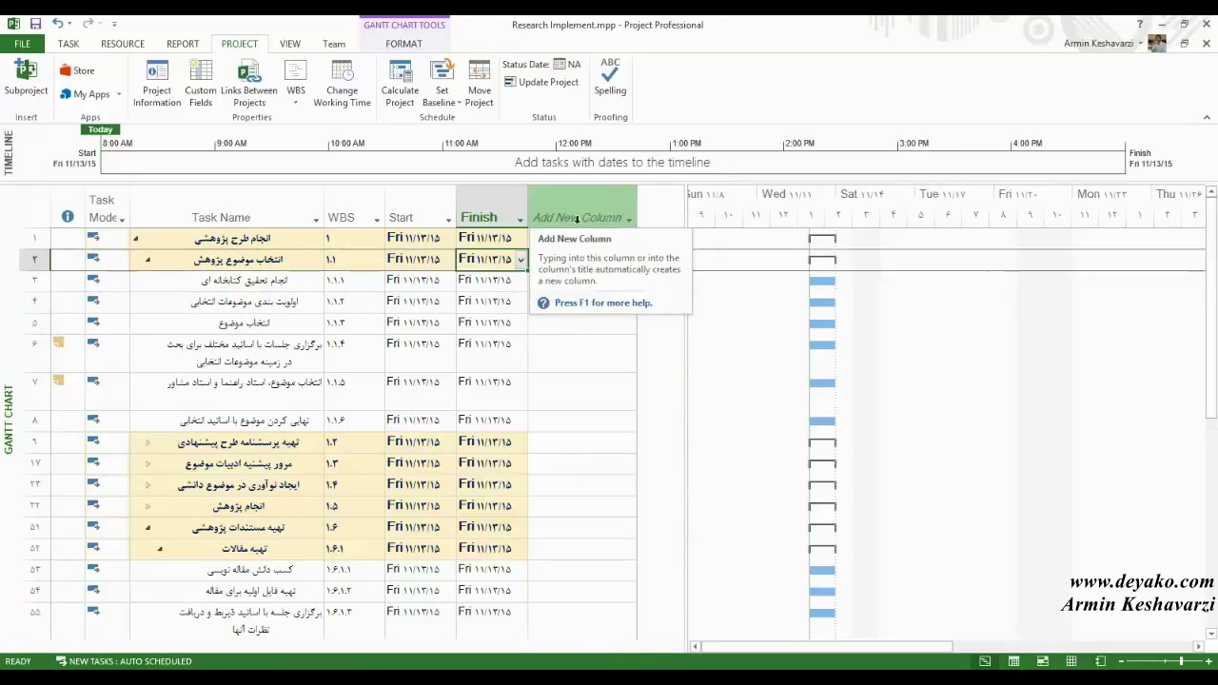
# - Add a WBS column after Finish by choosing the field from the full list, and remove that column again
pyautogui.click(481, 218)
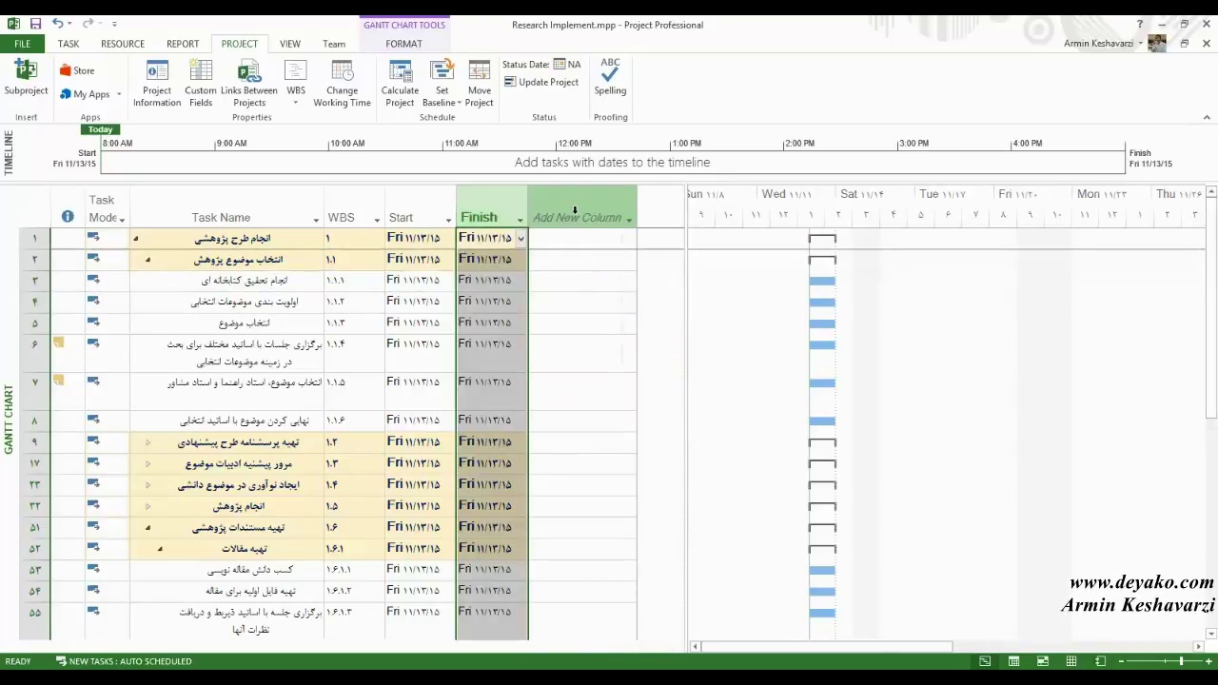
pyautogui.click(629, 229)
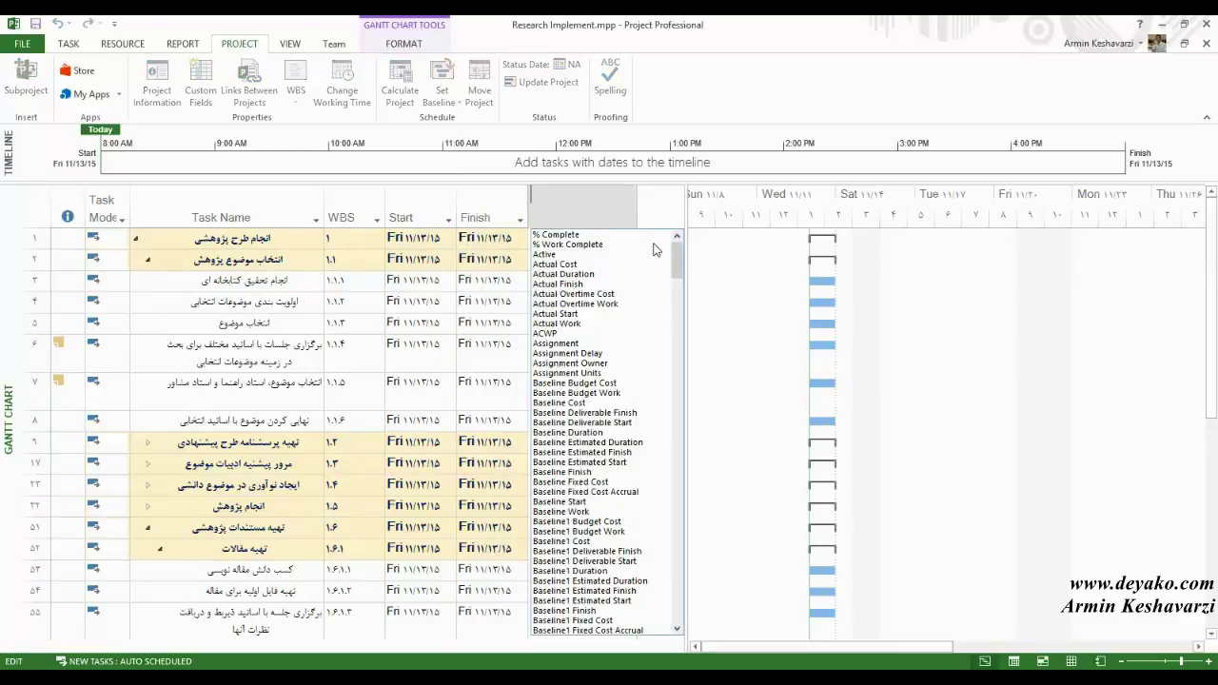
pyautogui.moveTo(677, 257); pyautogui.dragTo(683, 614)
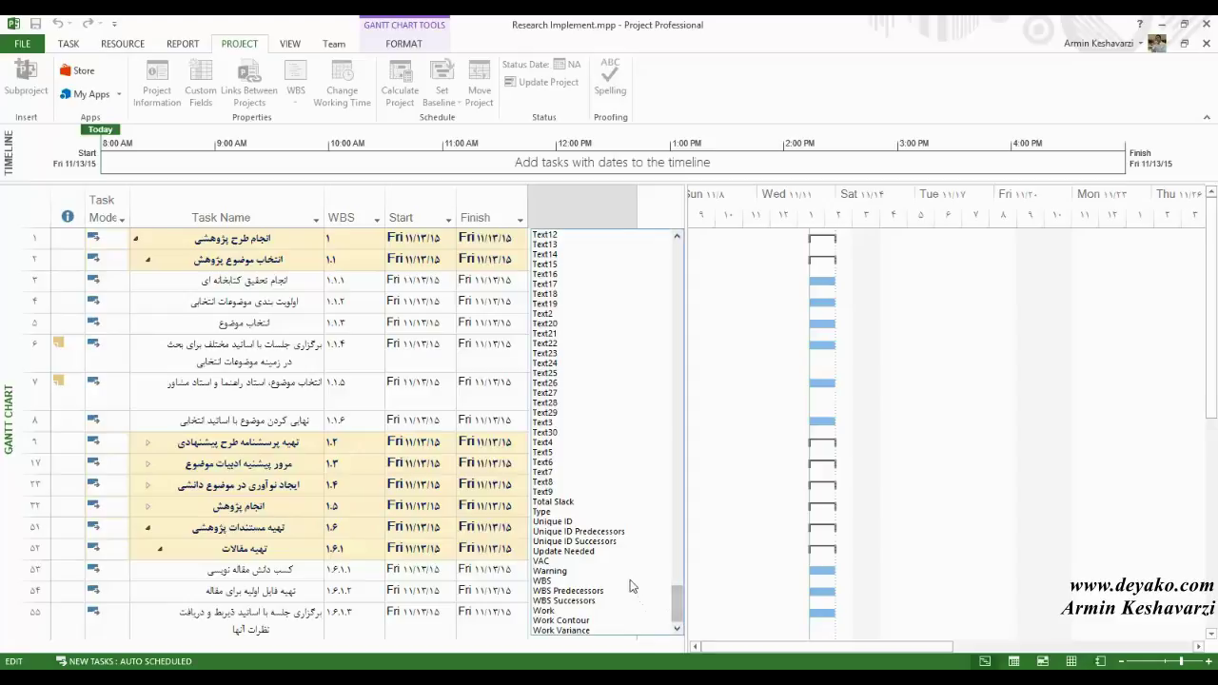
pyautogui.click(540, 580)
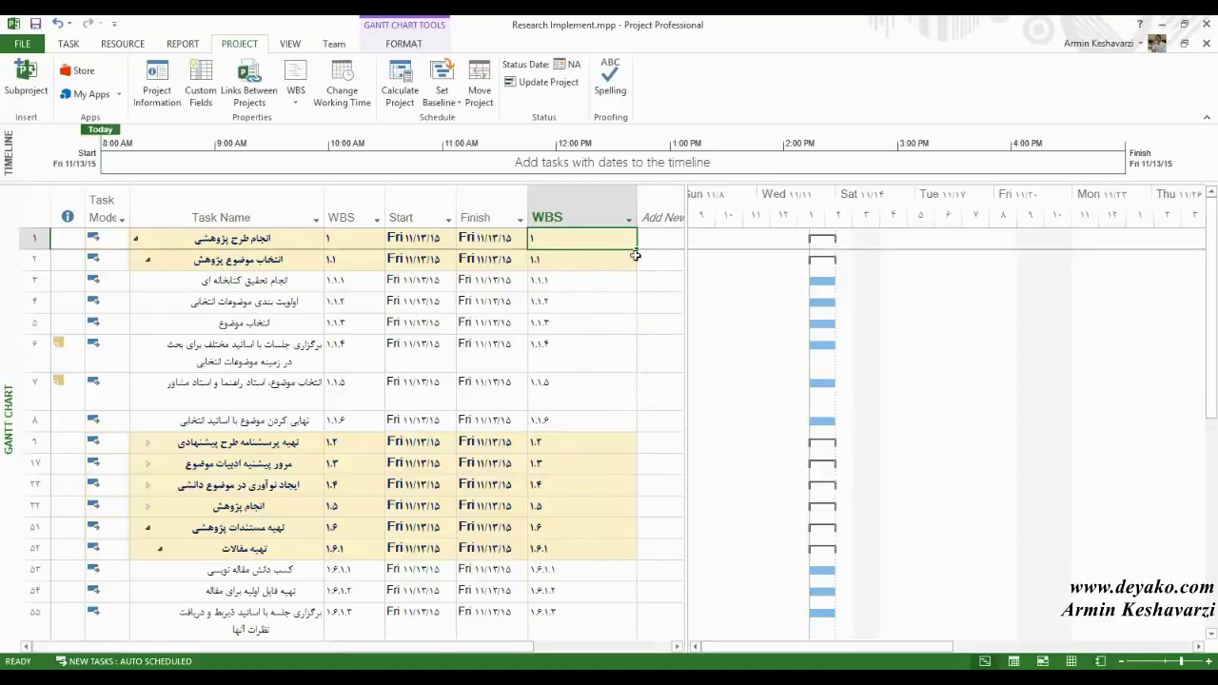
pyautogui.rightClick(611, 210)
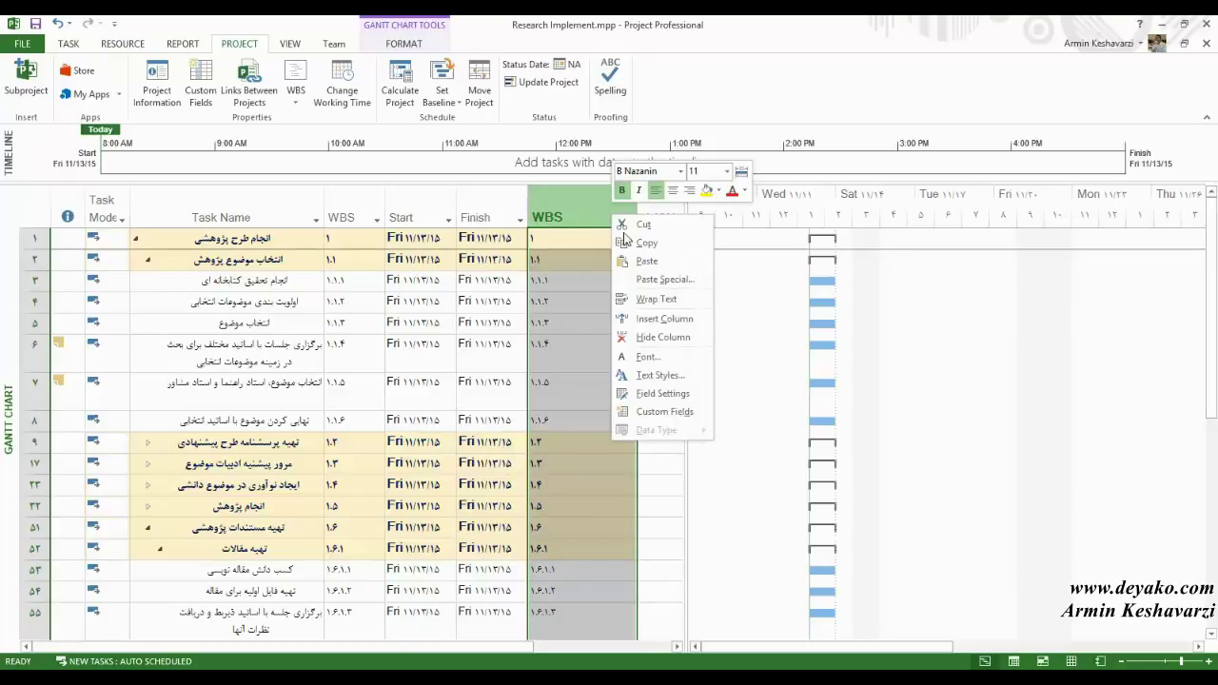
pyautogui.click(649, 356)
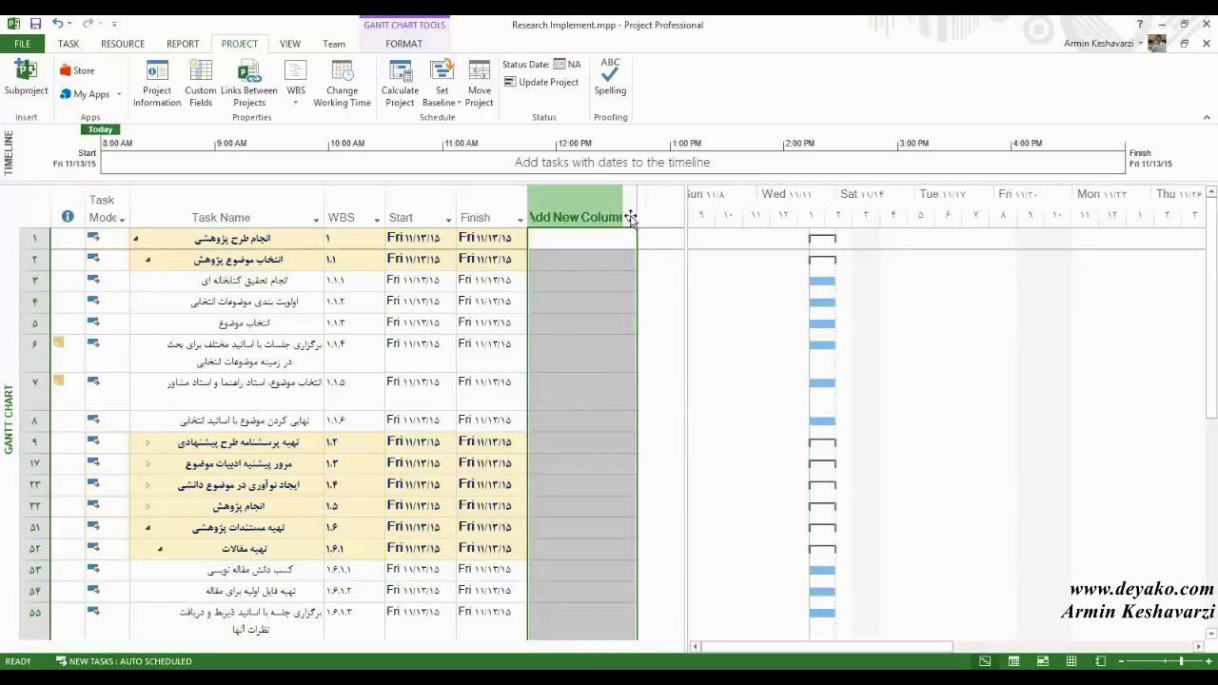
# - Add a WBS column after Finish by entering the field name "wbs", and check its codes against the task names
pyautogui.click(629, 220)
pyautogui.write('wbs')
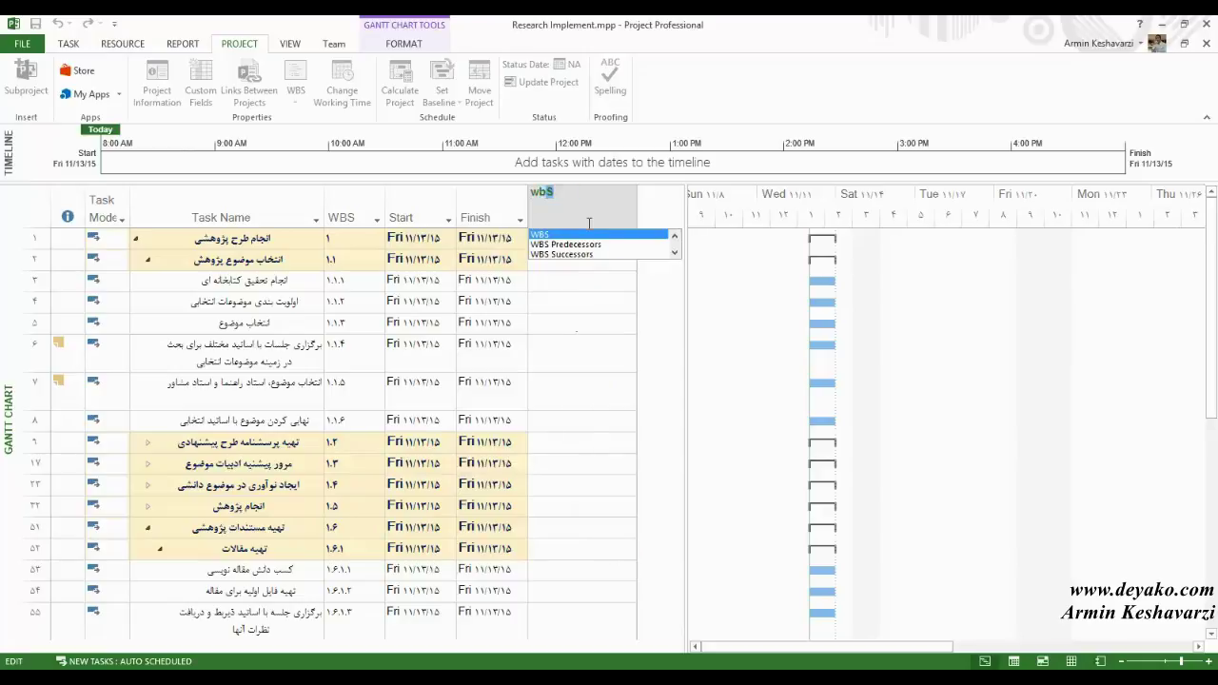
pyautogui.press('Return')
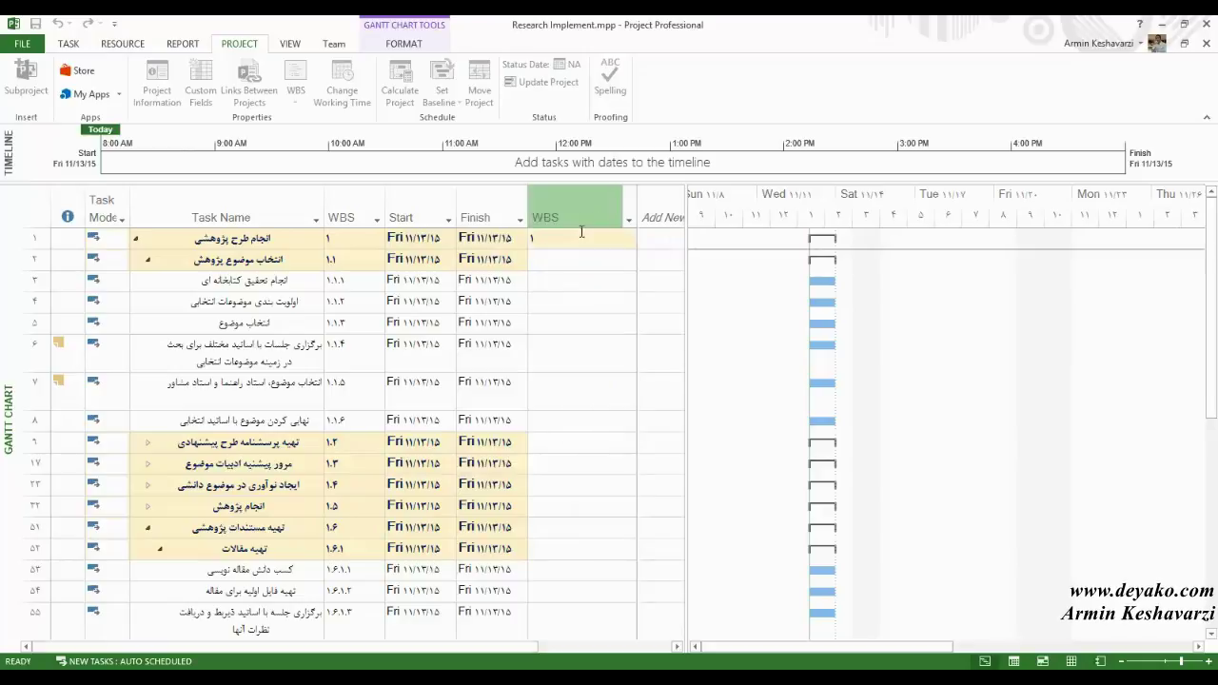
pyautogui.click(589, 282)
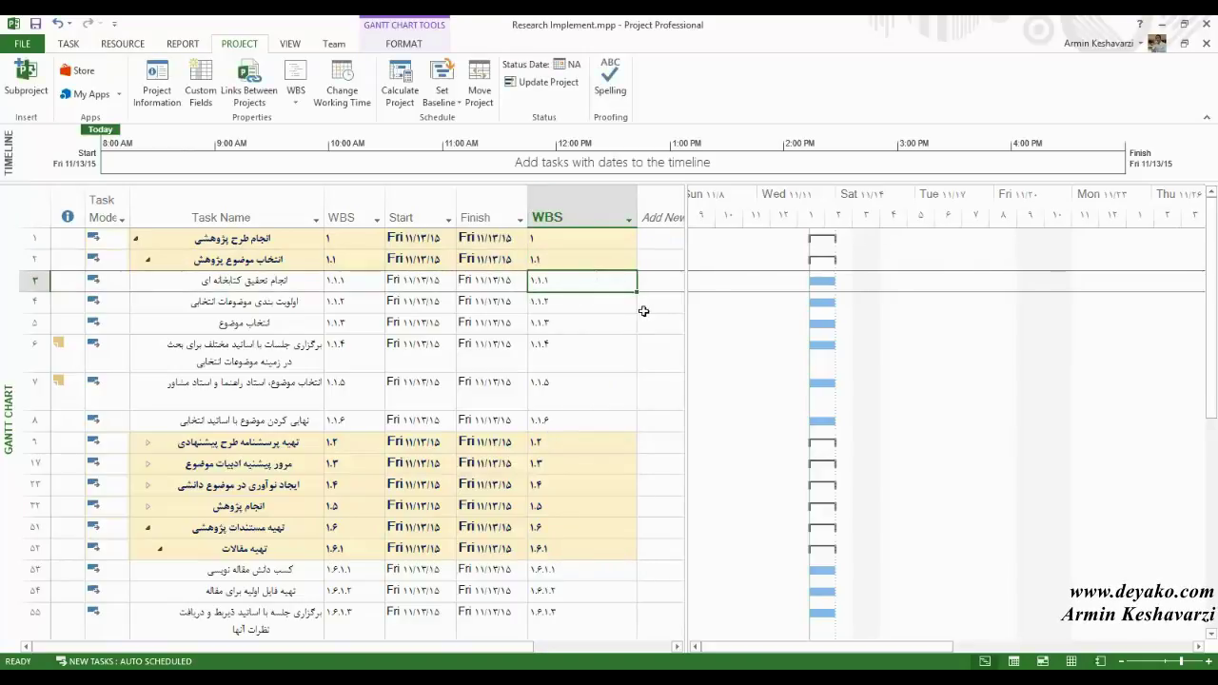
pyautogui.moveTo(539, 236); pyautogui.dragTo(217, 253)
pyautogui.click(570, 253)
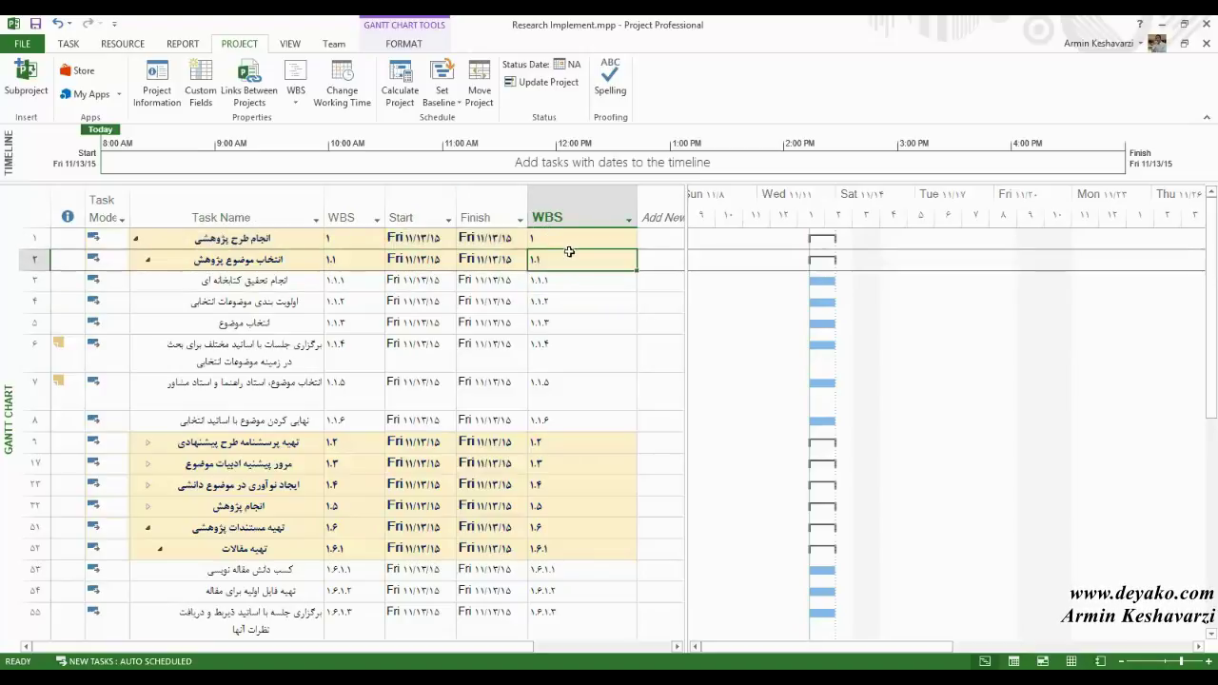
# - Collapse summary tasks 1.1 and 1.6 so the outline is reduced to the main phases
pyautogui.click(148, 261)
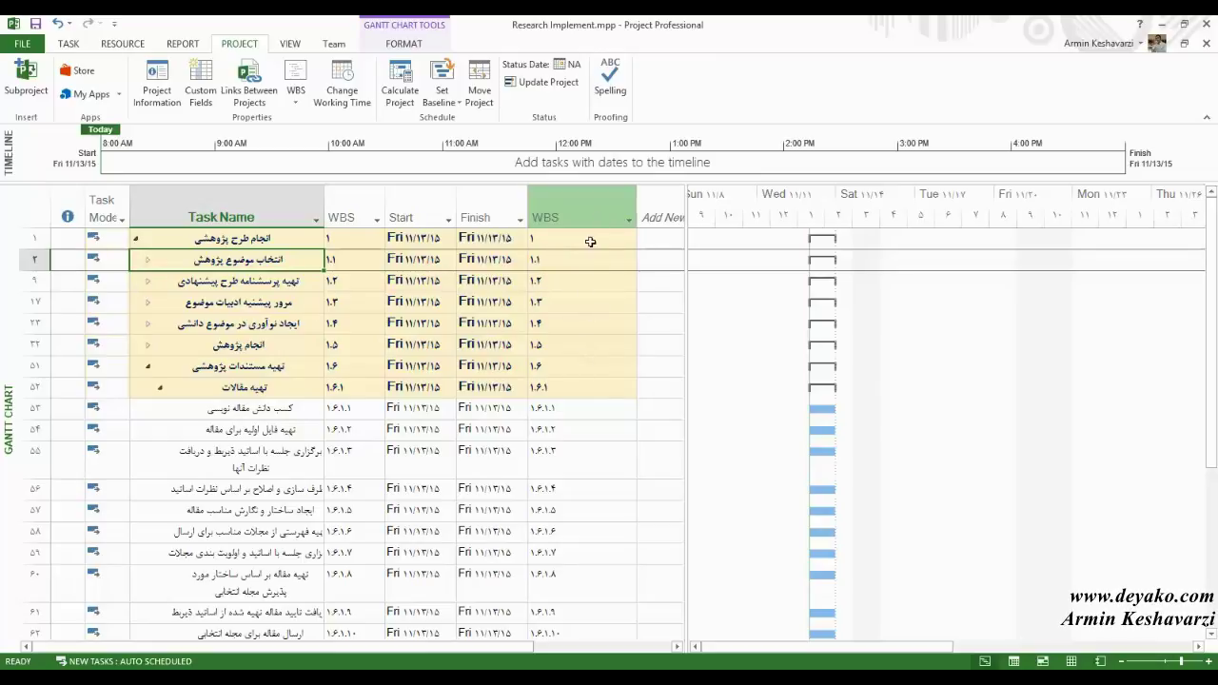
pyautogui.click(159, 385)
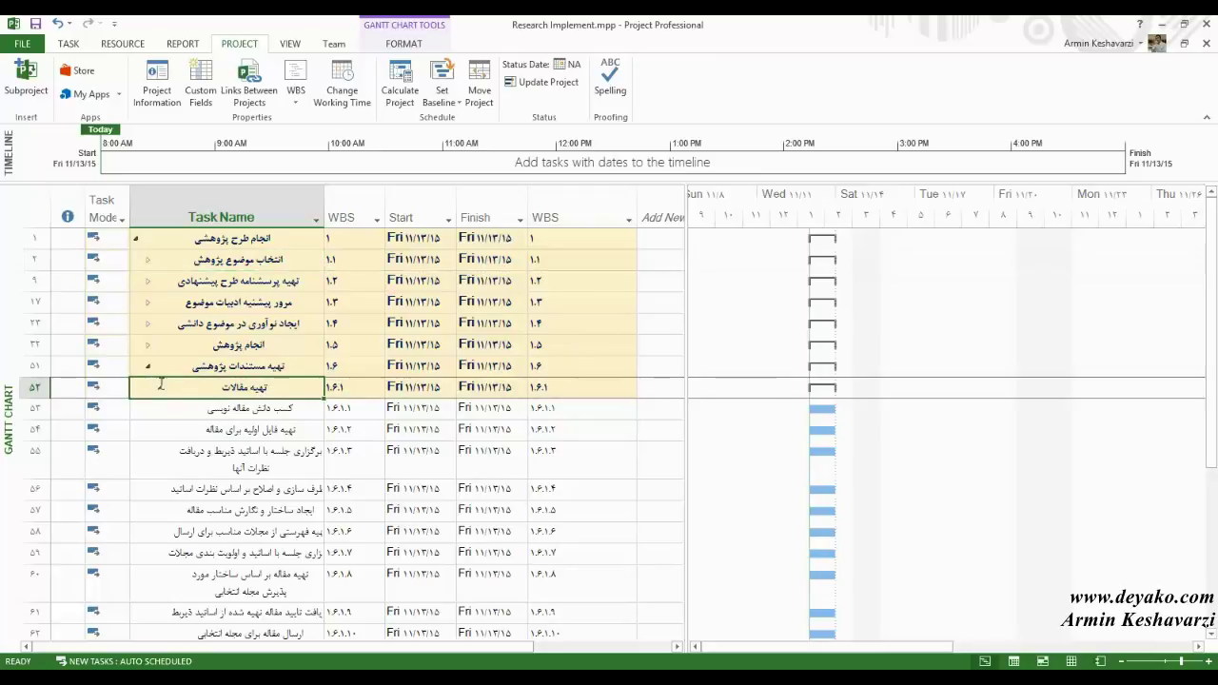
pyautogui.click(149, 366)
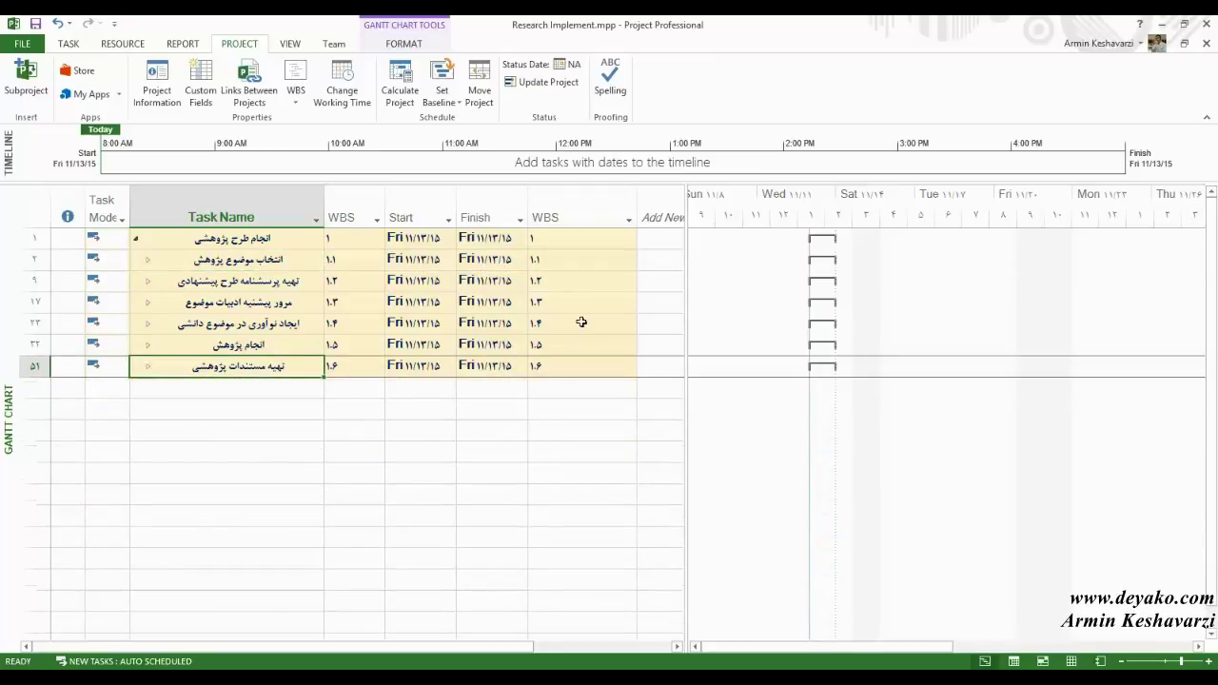
# - Expand and re-collapse summary tasks 1.1 and 1.2 to check the WBS codes of their subtasks
pyautogui.click(148, 259)
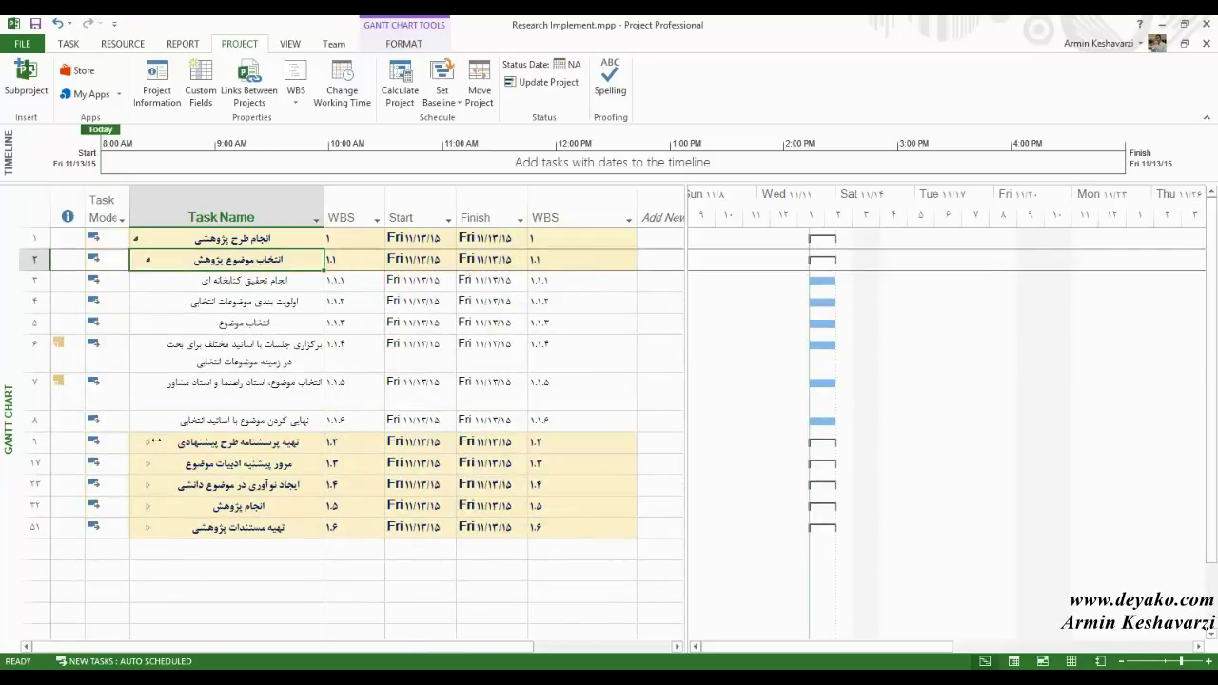
pyautogui.click(148, 443)
pyautogui.click(148, 443)
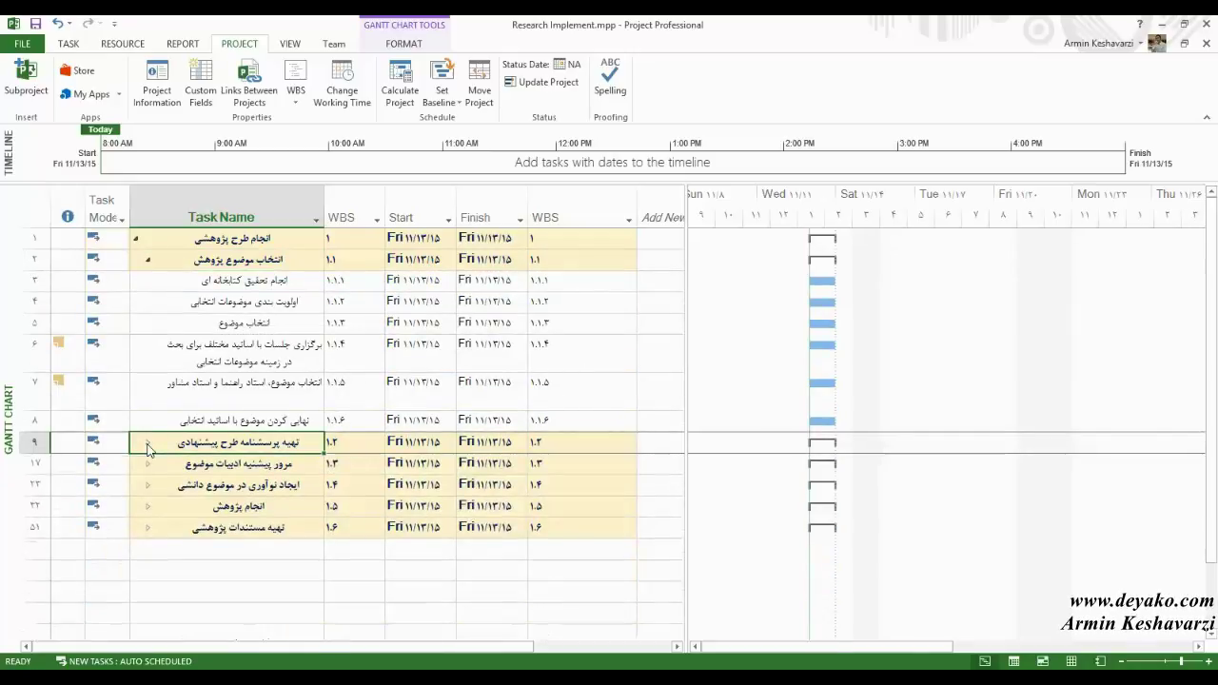
pyautogui.click(143, 260)
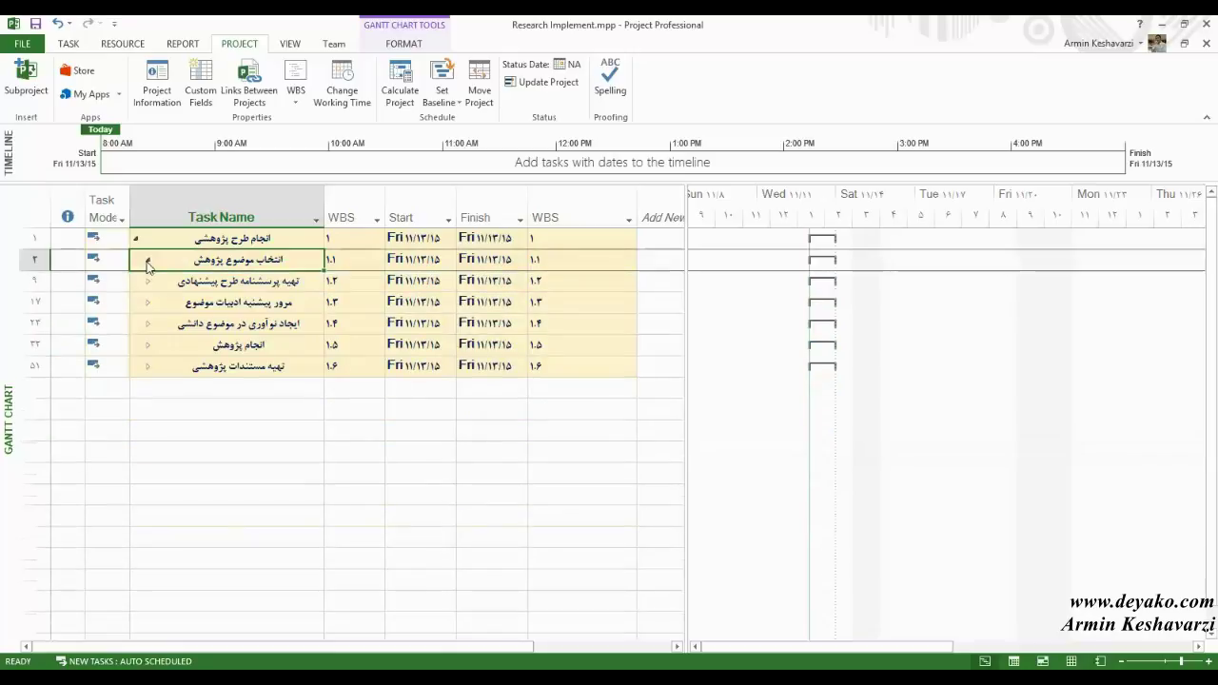
# - Switch to Windows Photo Viewer to examine the chart 06-Work Breakdown Structure.jpg, and return to the Research Implement.mpp project
pyautogui.click(571, 663)
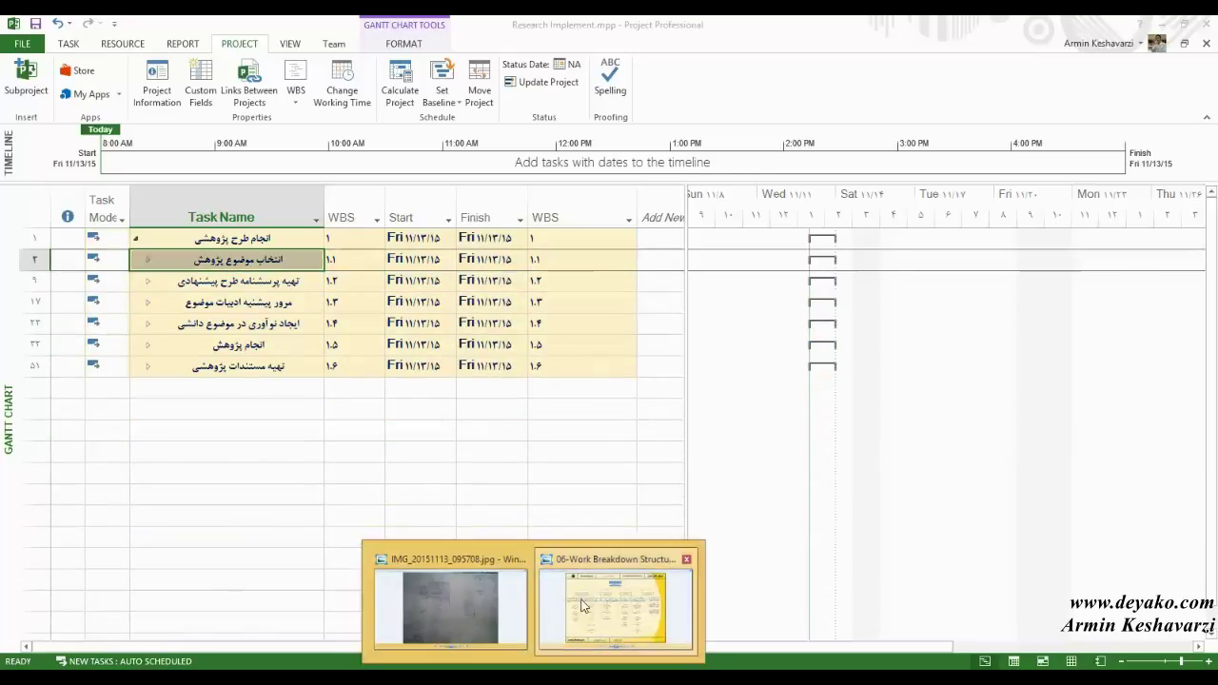
pyautogui.click(585, 608)
pyautogui.click(1151, 23)
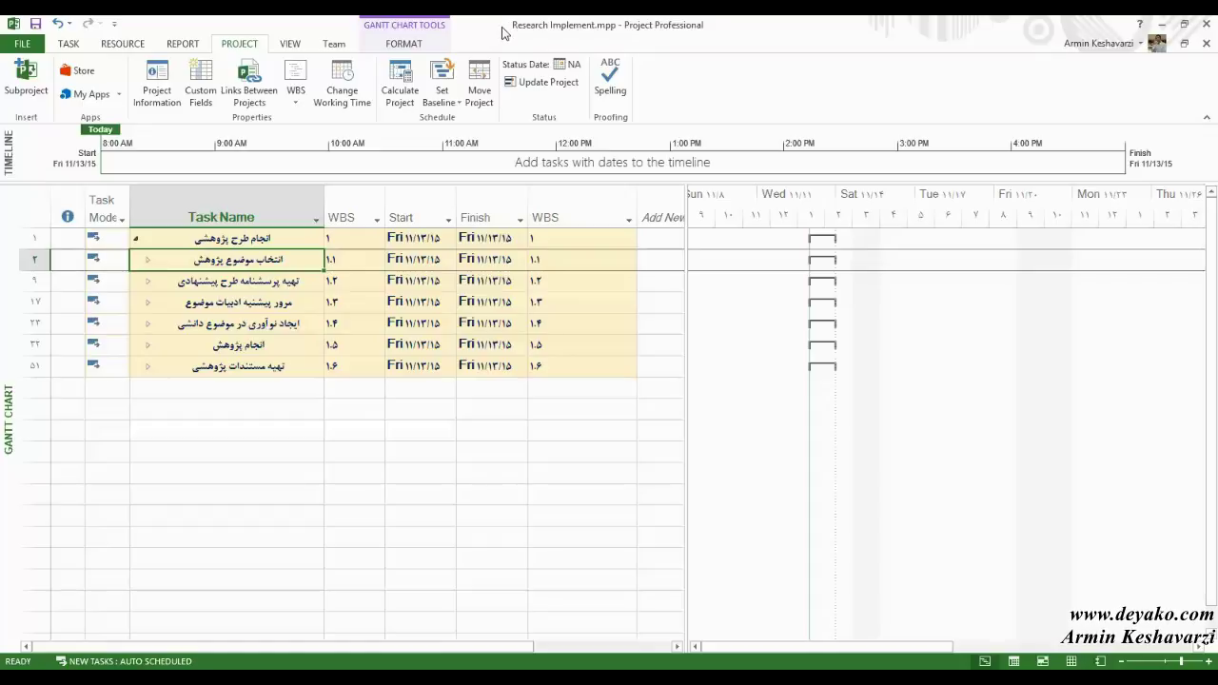
pyautogui.click(288, 45)
pyautogui.click(72, 44)
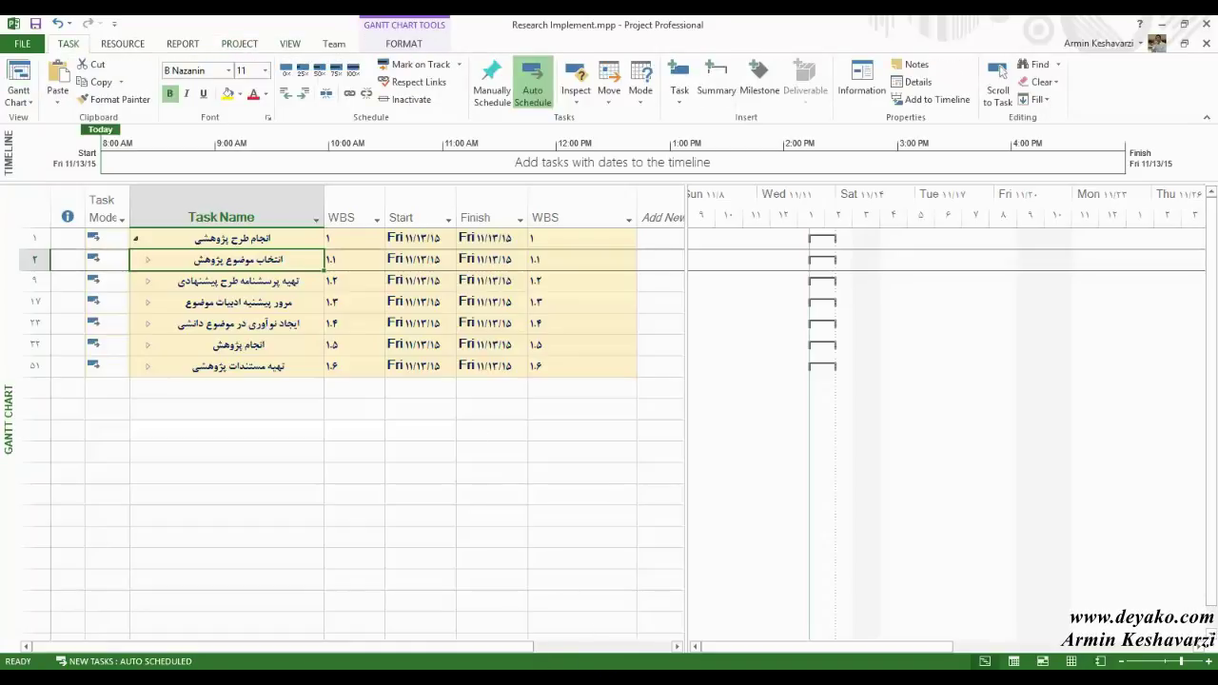
pyautogui.click(618, 595)
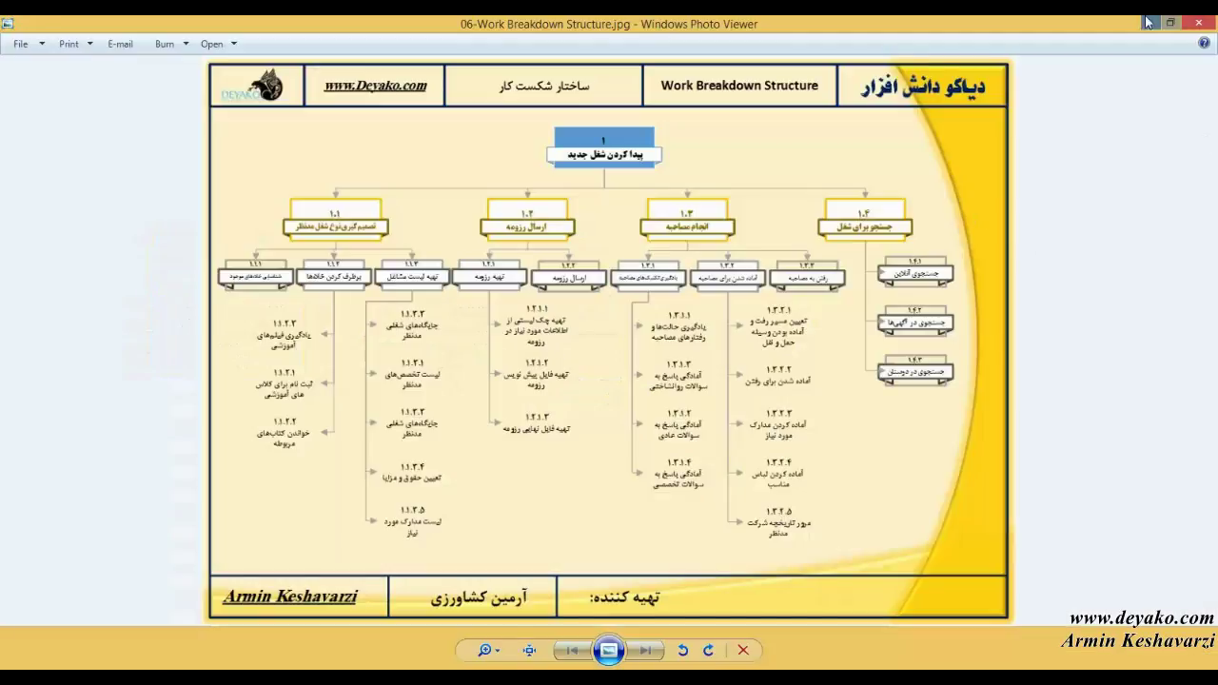
pyautogui.click(1148, 21)
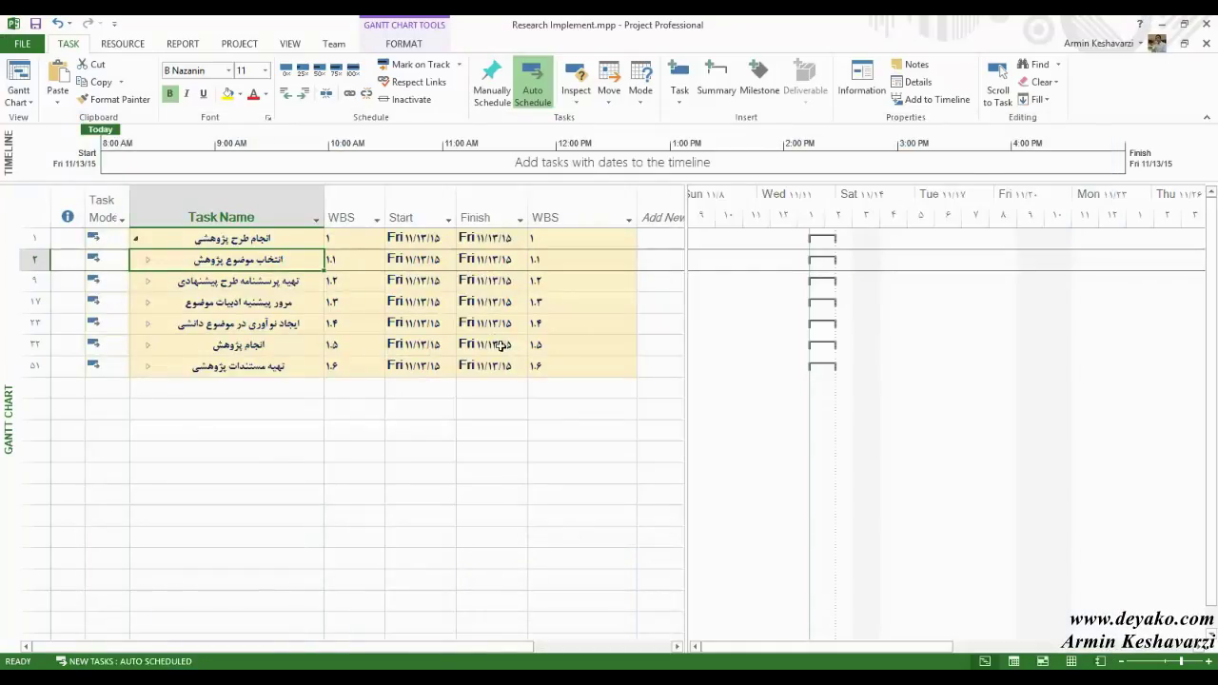
# - Look over the subtasks of summary tasks 1.1 and 1.2 once more, leaving both phases collapsed
pyautogui.click(402, 48)
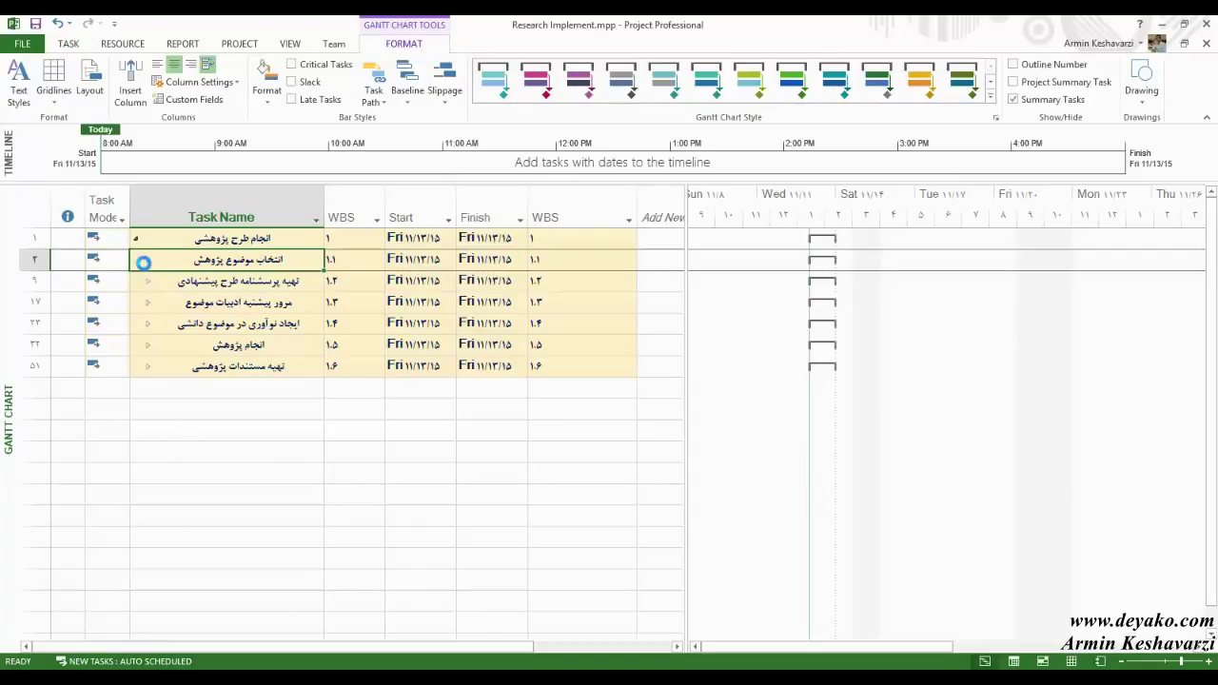
pyautogui.click(148, 259)
pyautogui.click(148, 444)
pyautogui.click(148, 444)
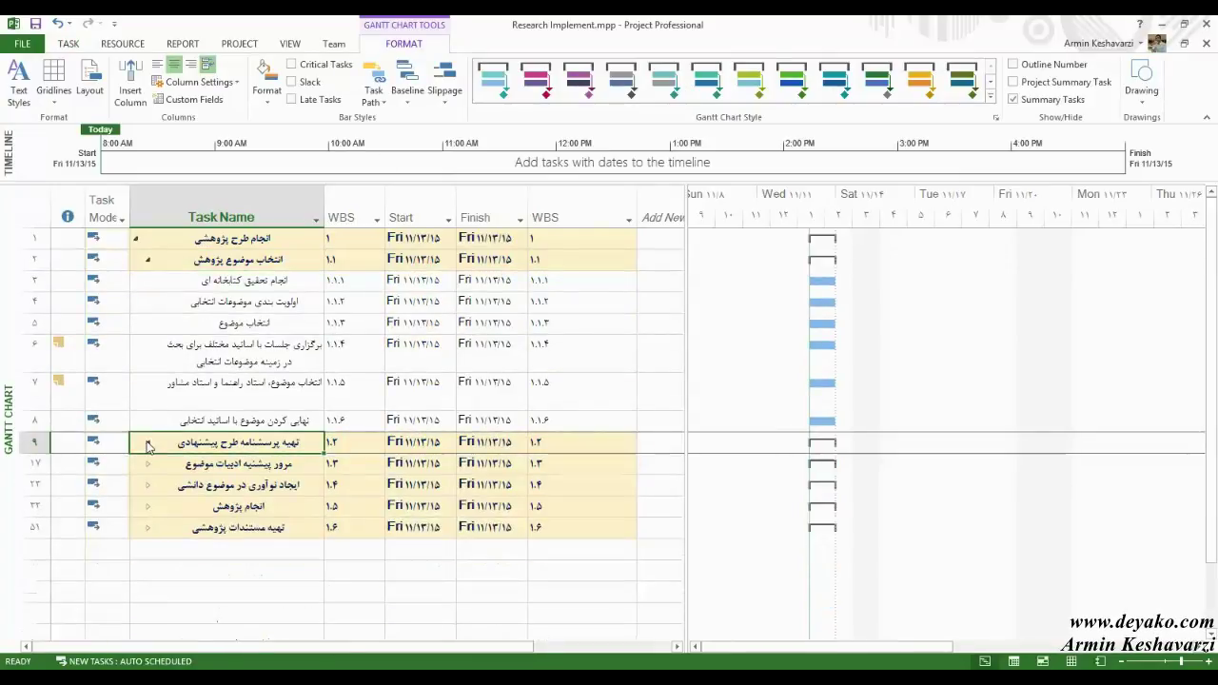
pyautogui.click(147, 259)
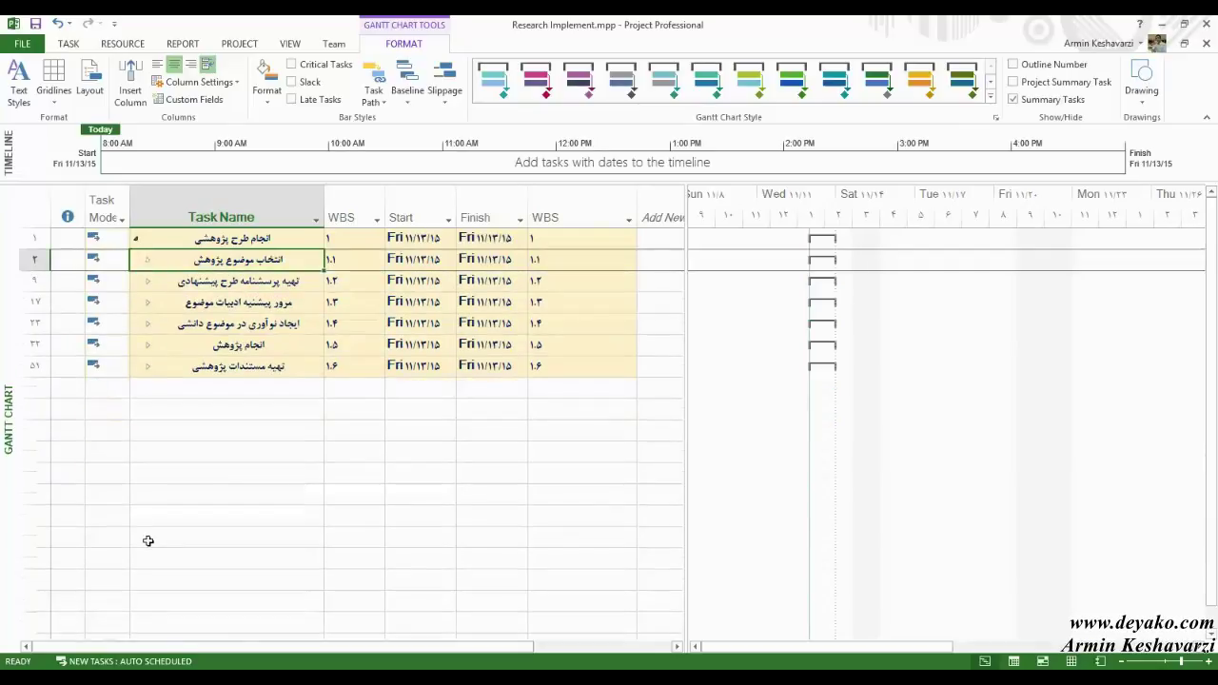
# - Look through the new report and dashboard options, open the full Reports list, and close it without choosing a report
pyautogui.click(182, 44)
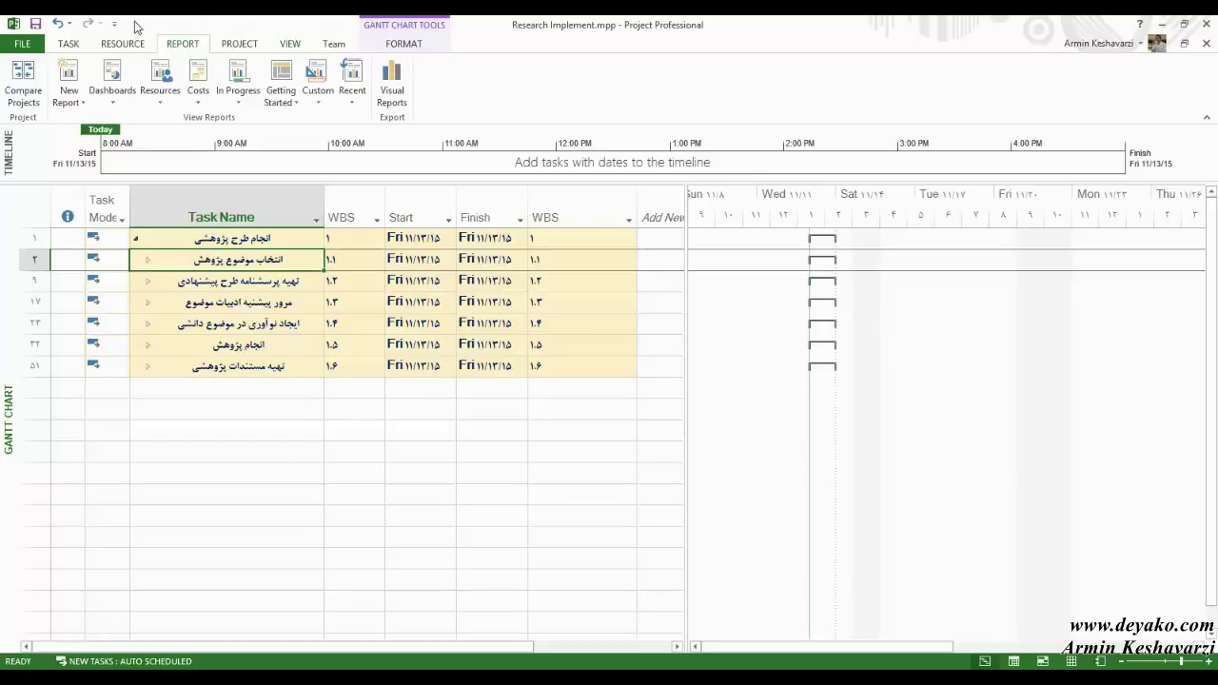
pyautogui.click(86, 87)
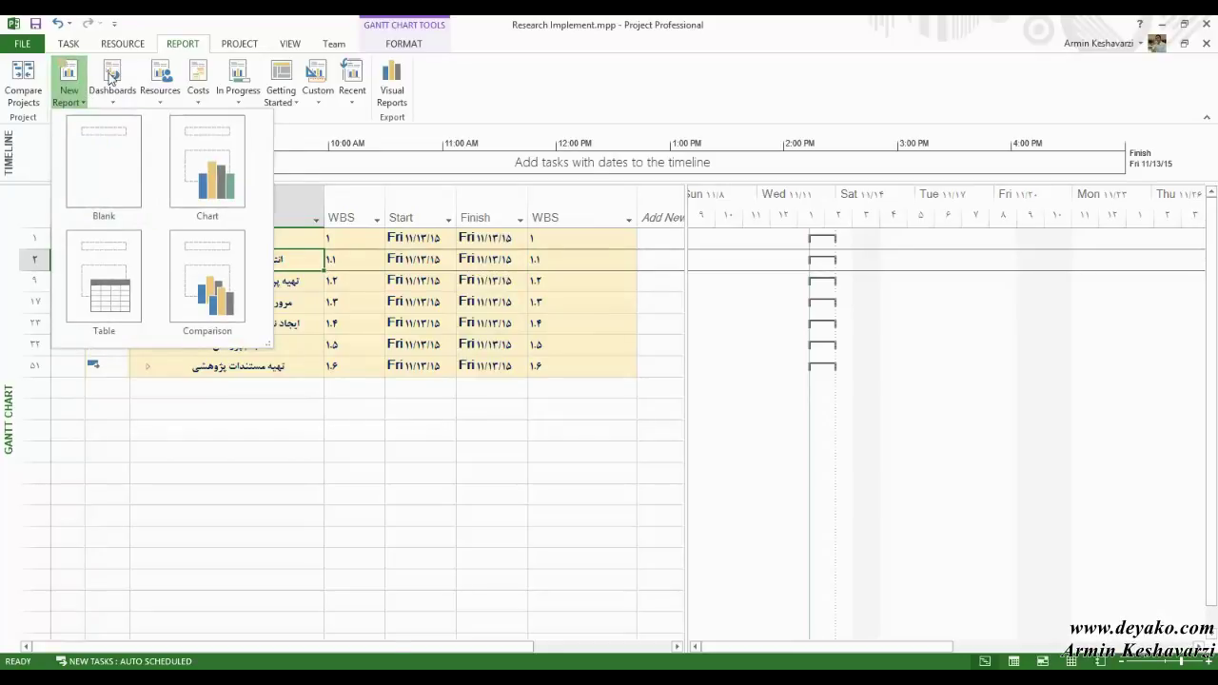
pyautogui.click(112, 76)
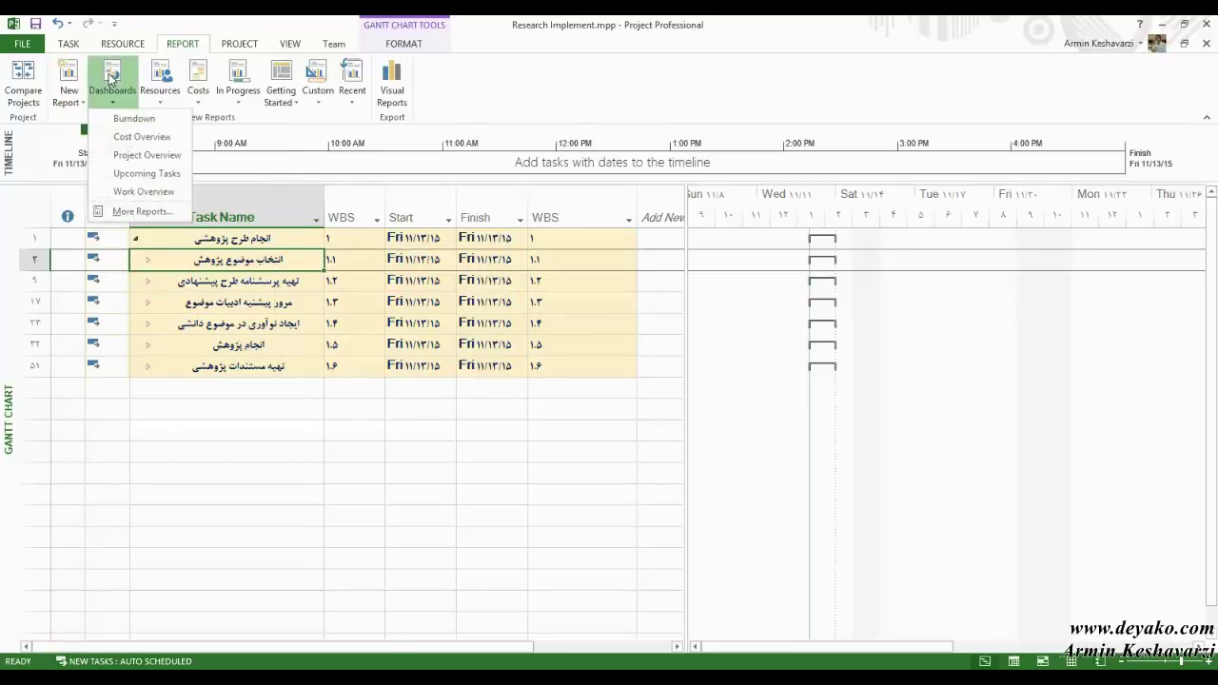
pyautogui.click(143, 211)
pyautogui.moveTo(574, 208); pyautogui.dragTo(380, 199)
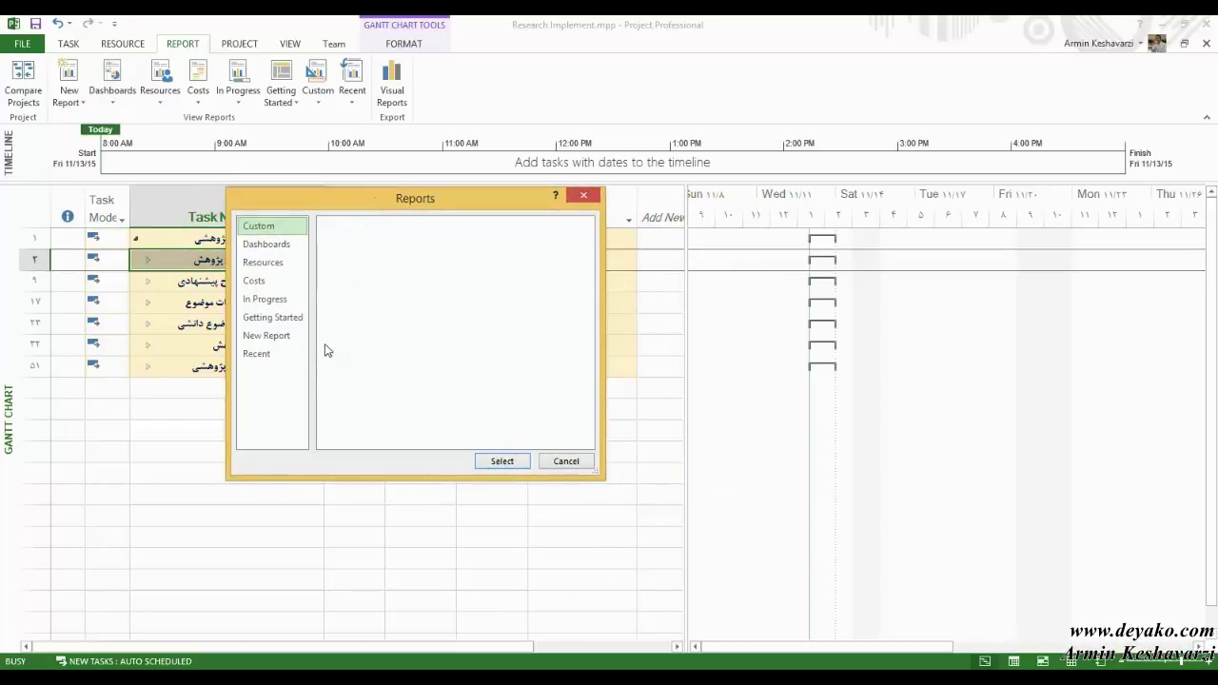
pyautogui.click(566, 461)
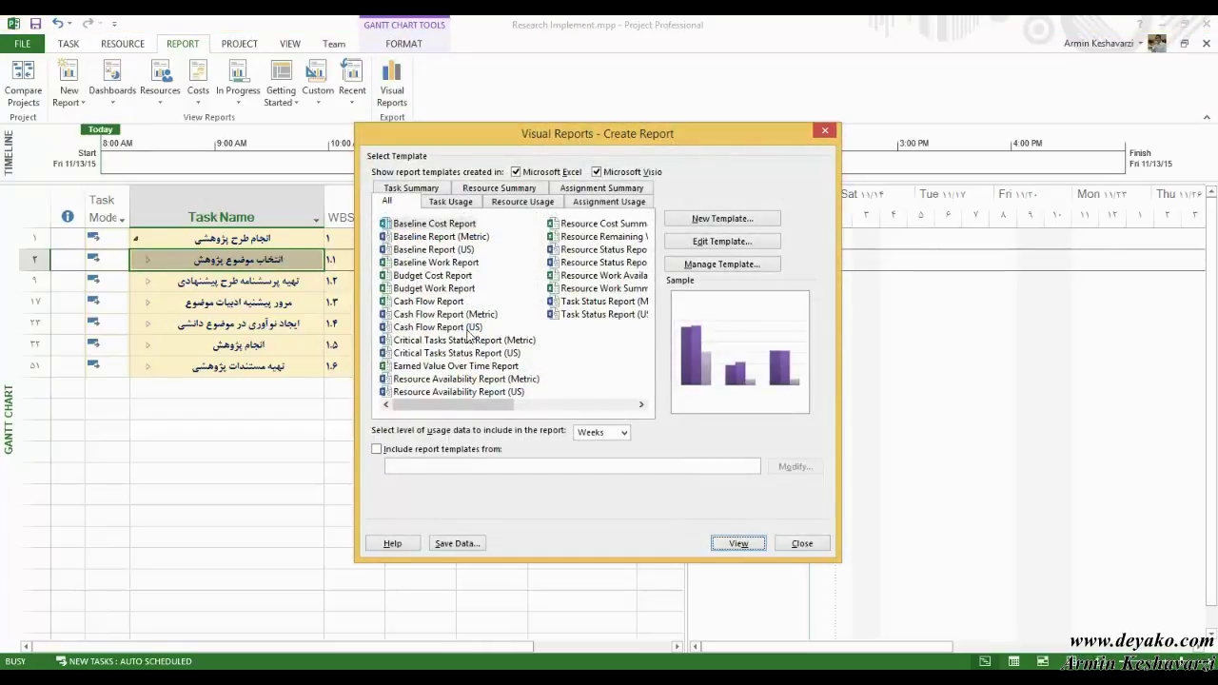
# - Preview the Cash Flow Report (US) and Baseline Report (Metric) visual report templates, and close the dialog without creating a report
pyautogui.click(451, 332)
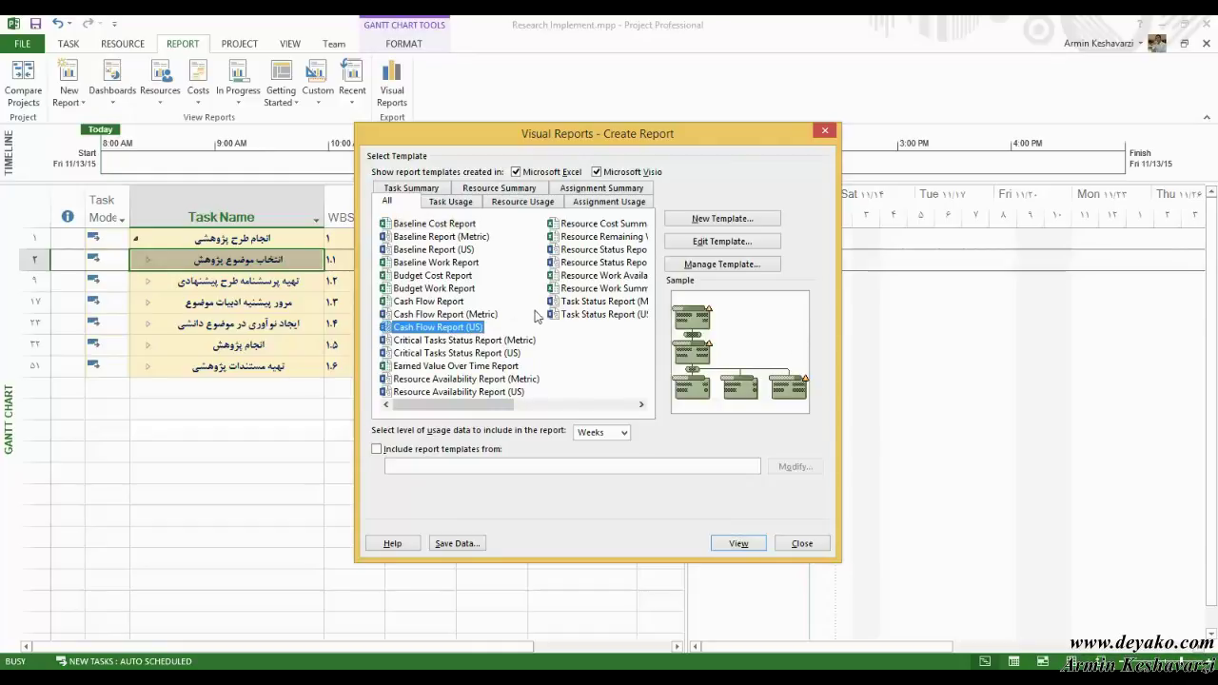
pyautogui.click(440, 238)
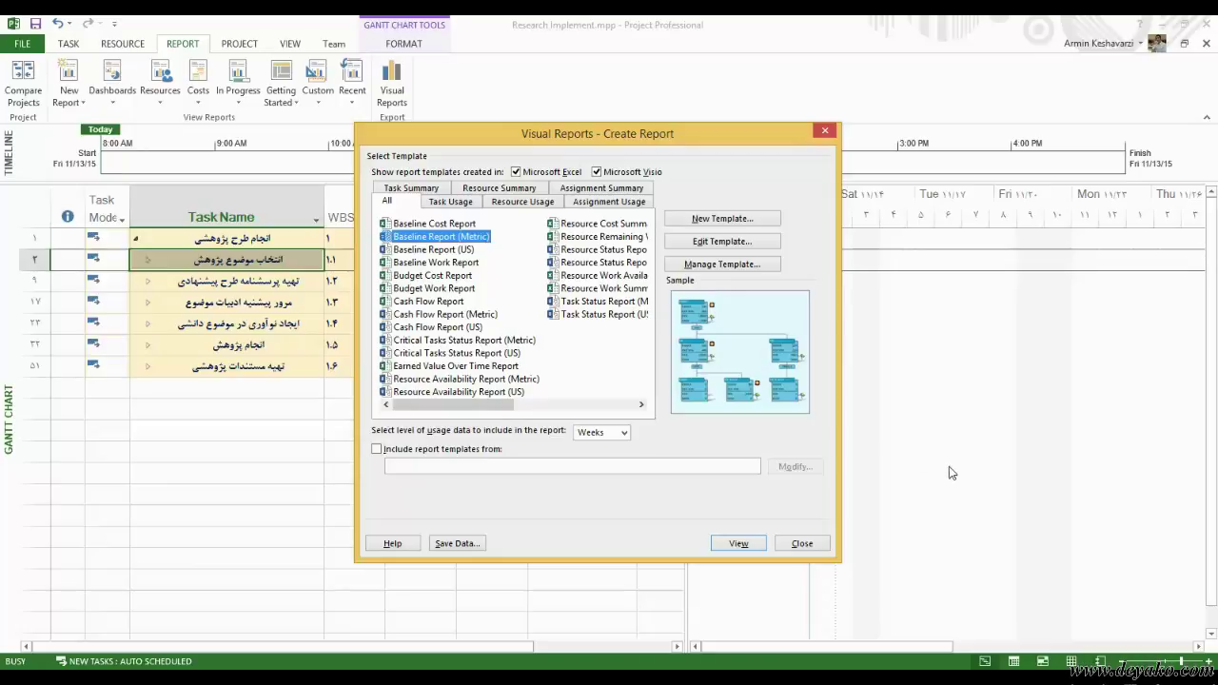
pyautogui.click(801, 545)
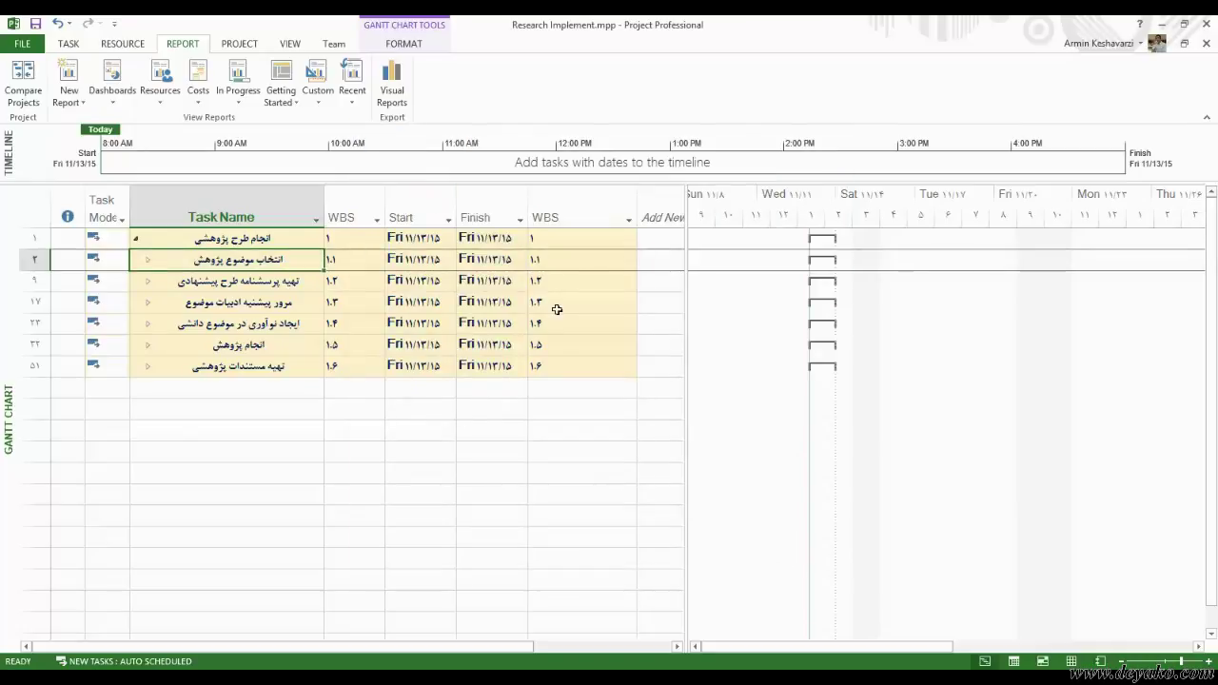
# - Expand summary task 1.1 and widen the Gantt chart up to the Task Name column to show its task bars
pyautogui.click(581, 215)
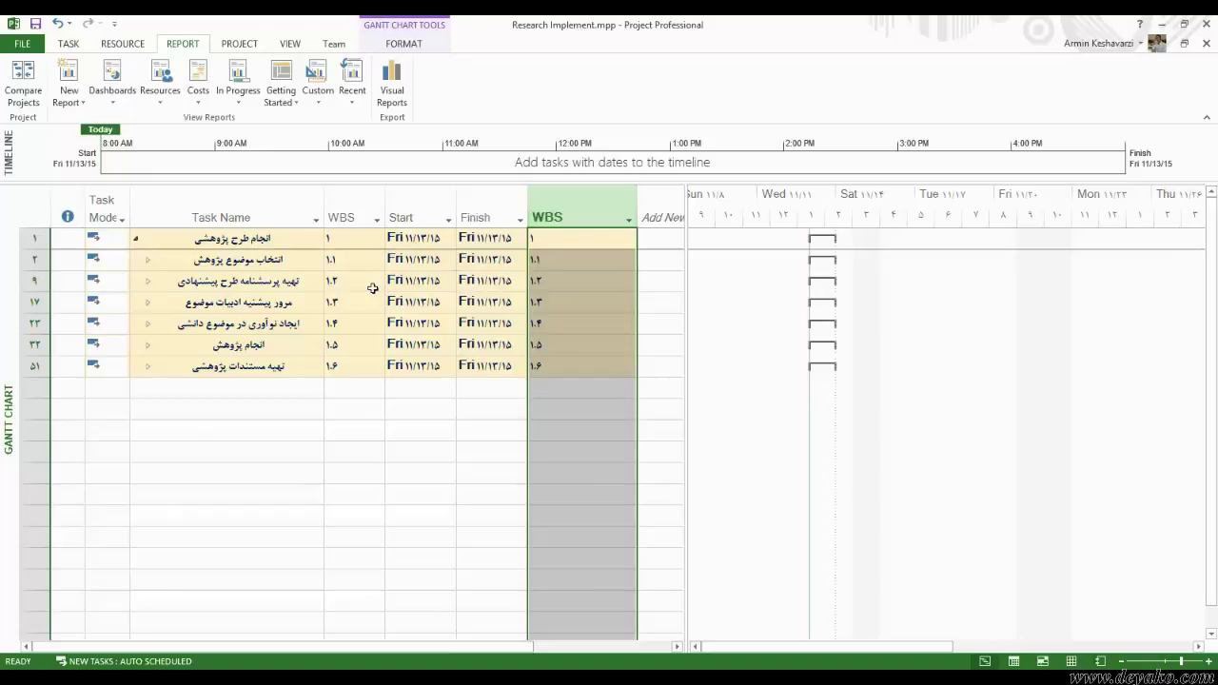
pyautogui.click(149, 260)
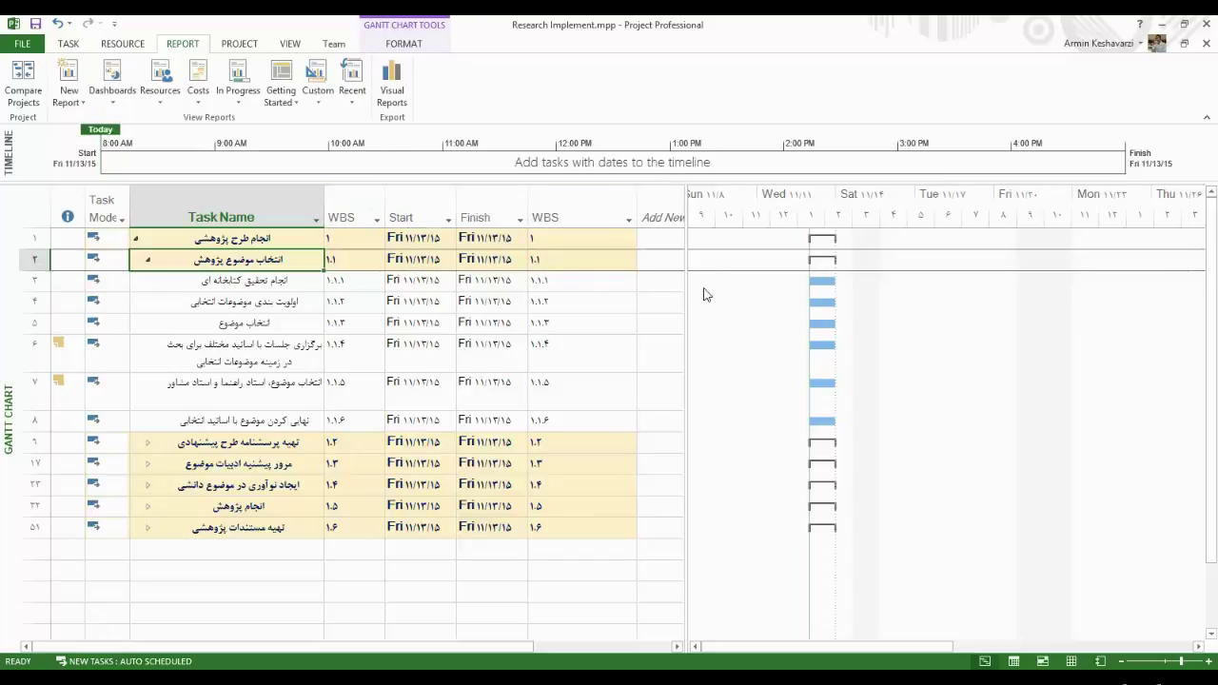
pyautogui.moveTo(687, 291); pyautogui.dragTo(325, 341)
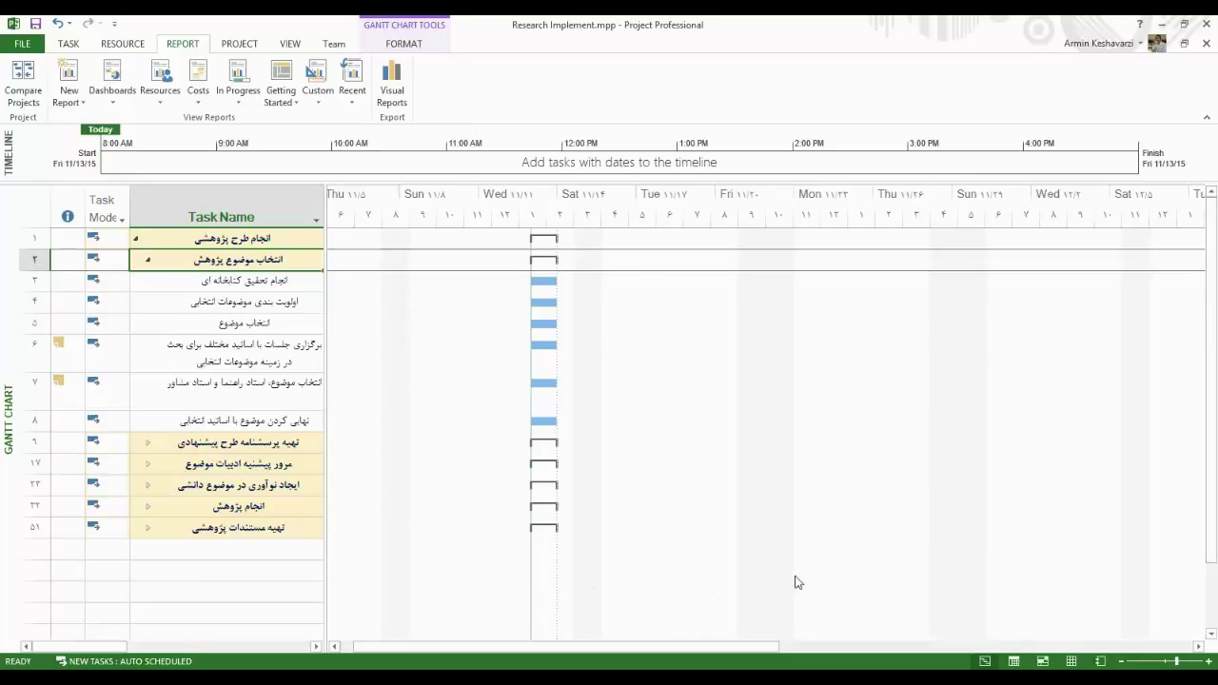
pyautogui.moveTo(439, 647); pyautogui.dragTo(491, 648)
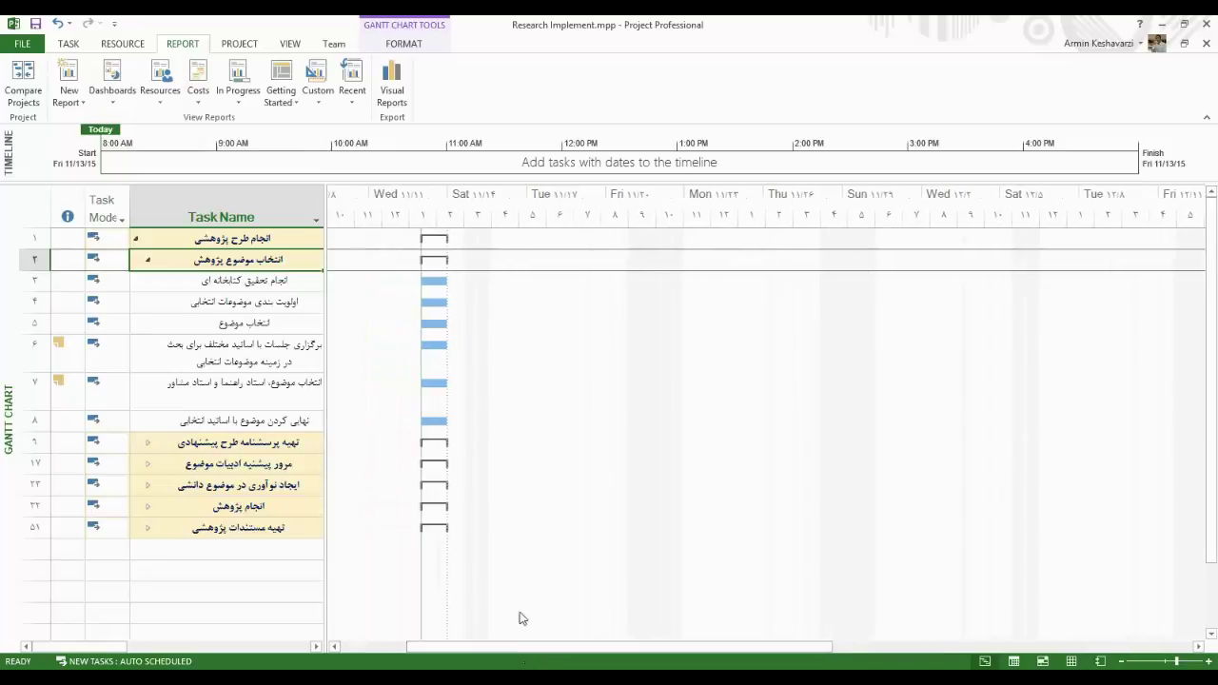